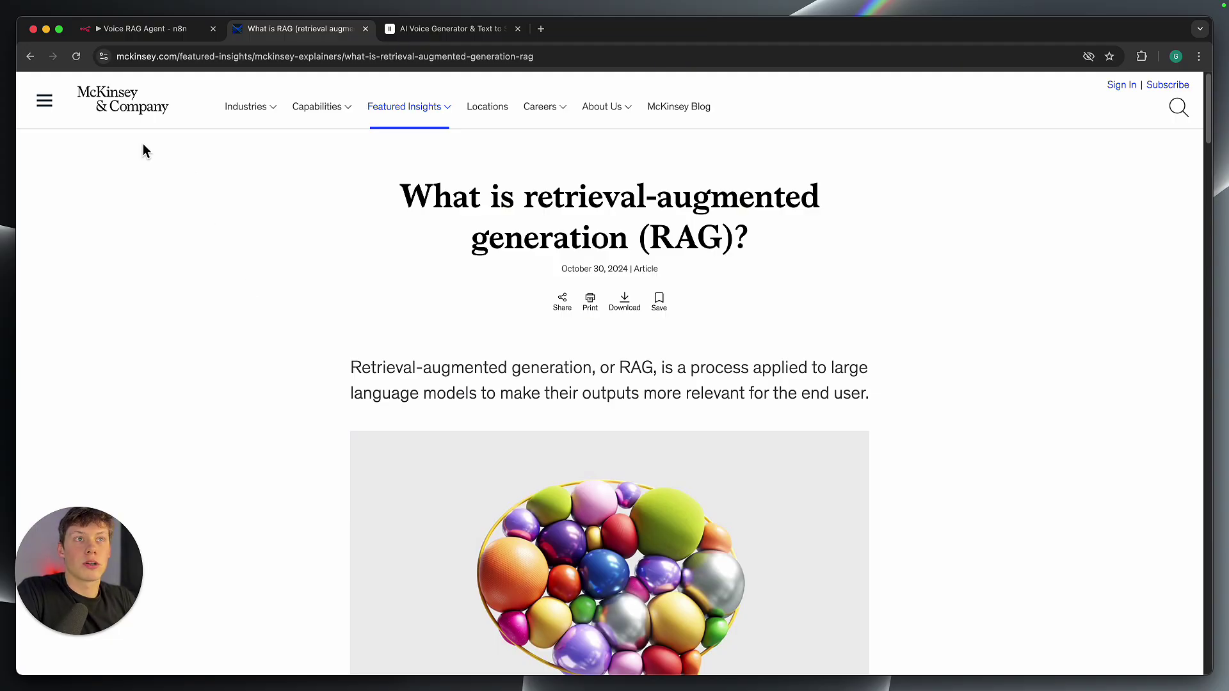
- Read the McKinsey article's introduction explaining what retrieval-augmented generation is
{"action": "scroll", "coordinate": [166, 314], "scroll_direction": "down", "scroll_amount": 10}
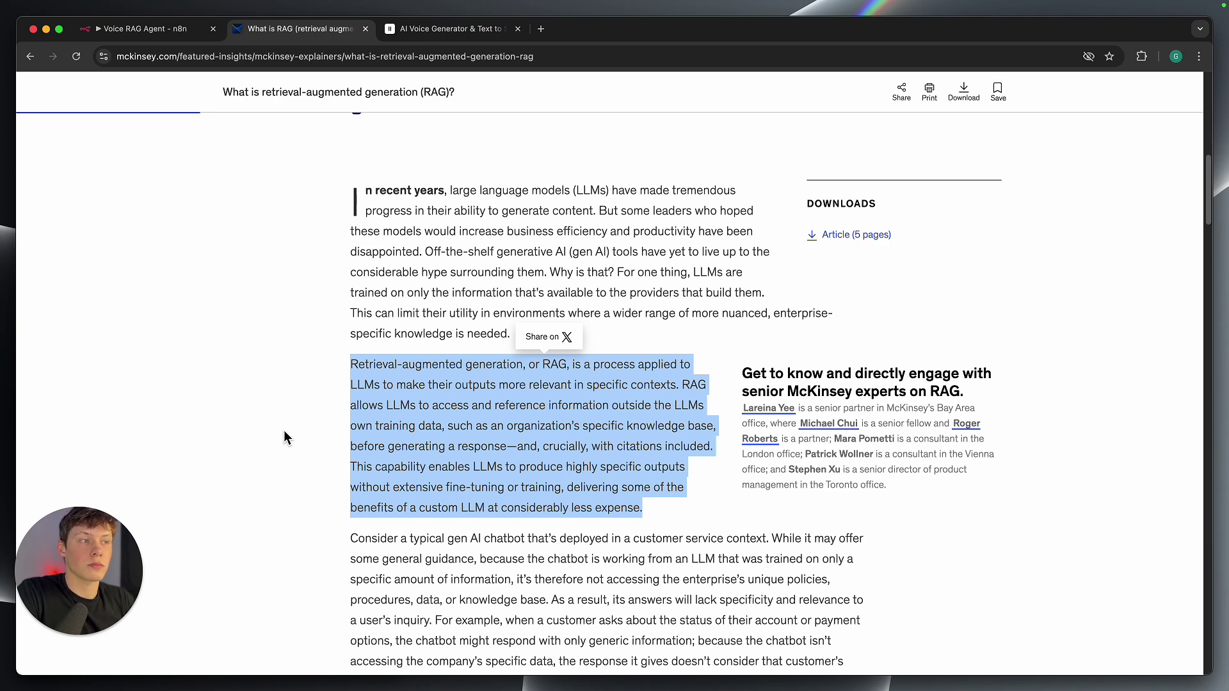
{"action": "scroll", "coordinate": [283, 436], "scroll_direction": "down", "scroll_amount": 1}
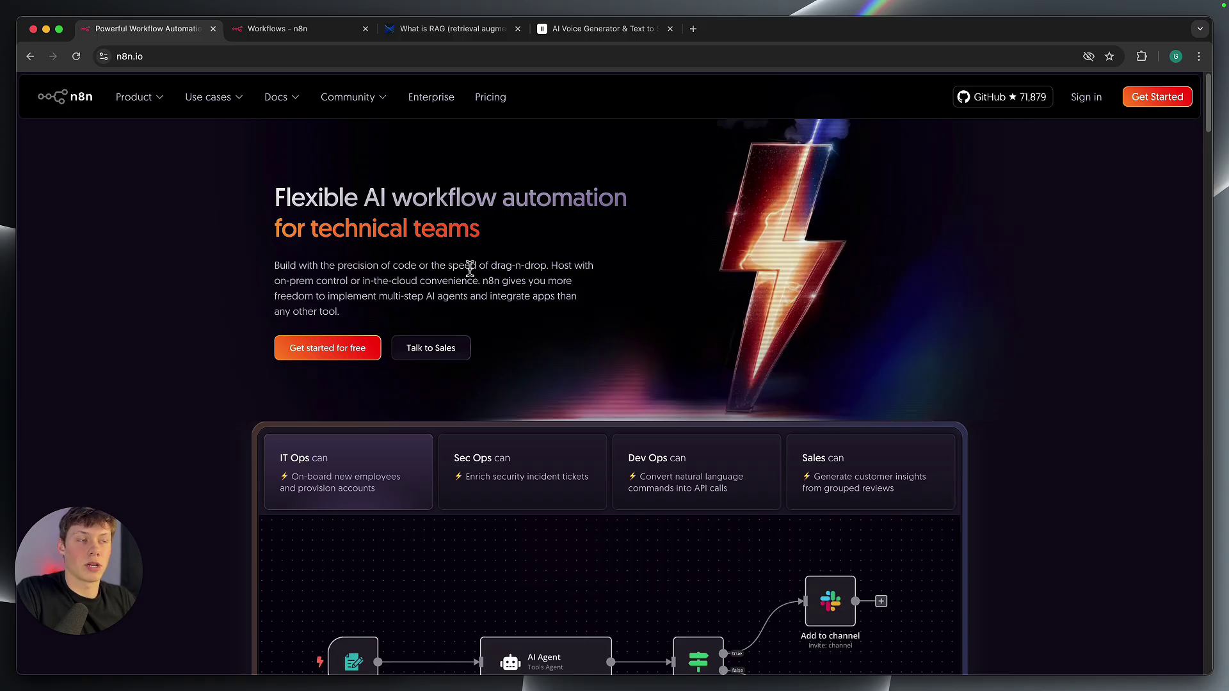
- Close the n8n homepage, create a new workflow and choose to import a workflow into it from a file
{"action": "key", "text": "super+w"}
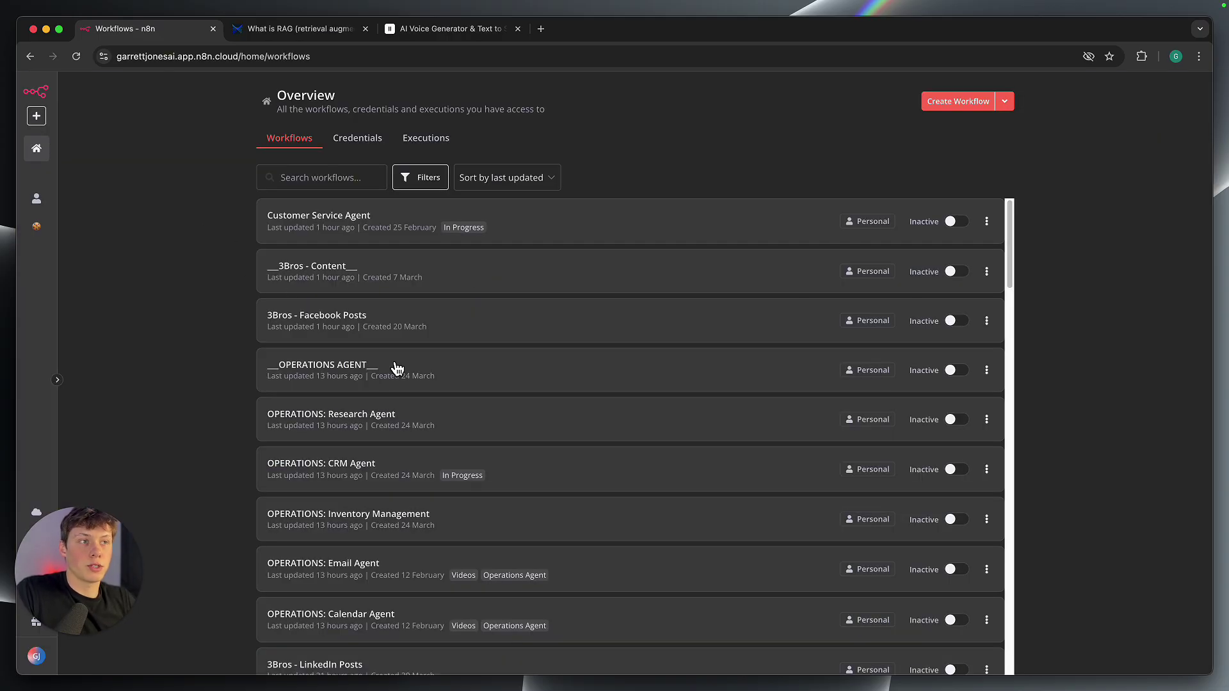
{"action": "scroll", "coordinate": [398, 365], "scroll_direction": "down", "scroll_amount": 2}
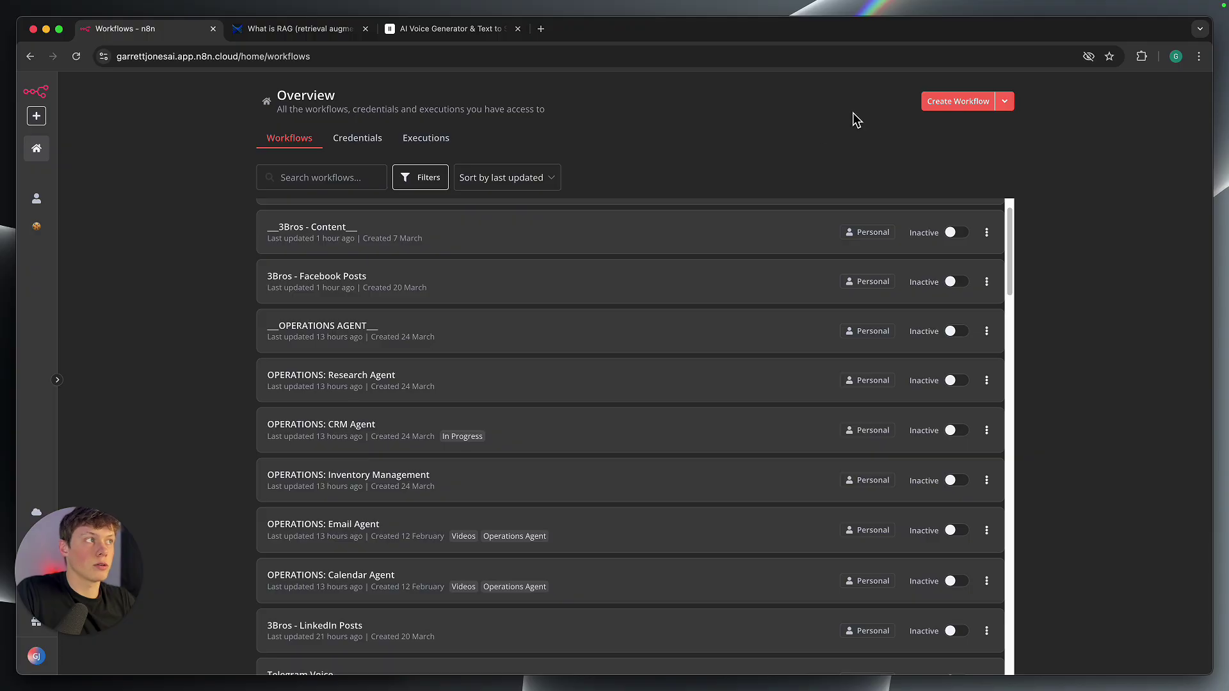
{"action": "left_click", "coordinate": [947, 107]}
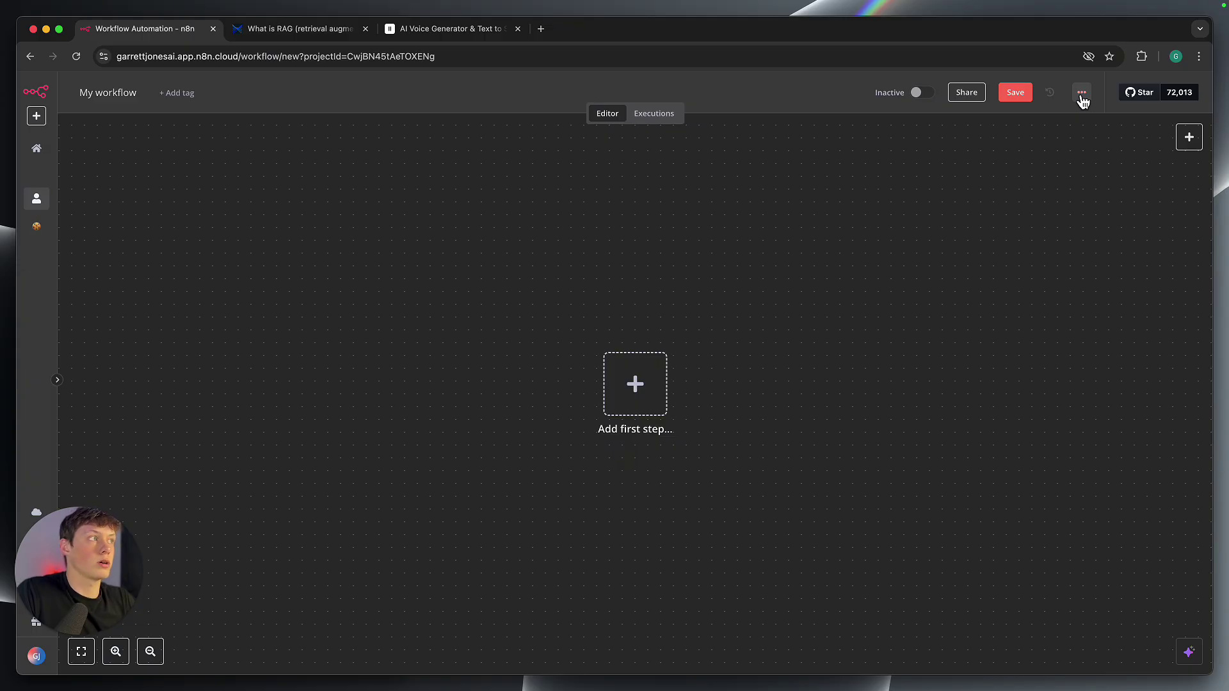
{"action": "left_click", "coordinate": [1082, 96]}
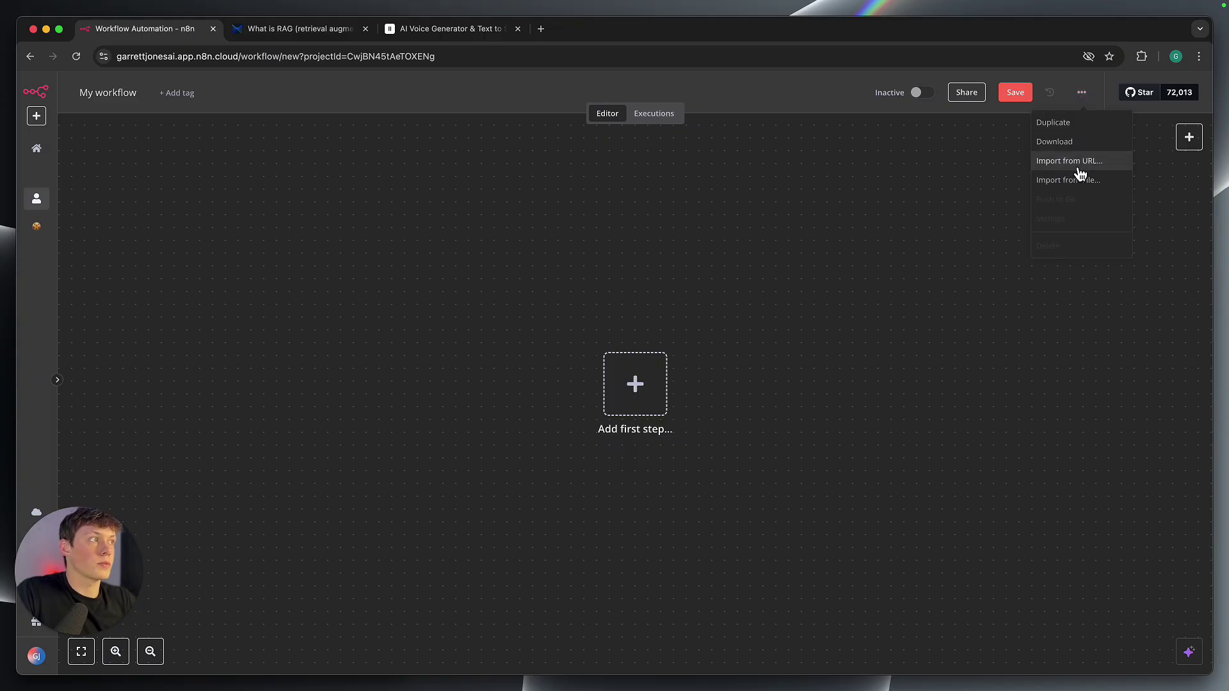
{"action": "left_click", "coordinate": [1038, 185]}
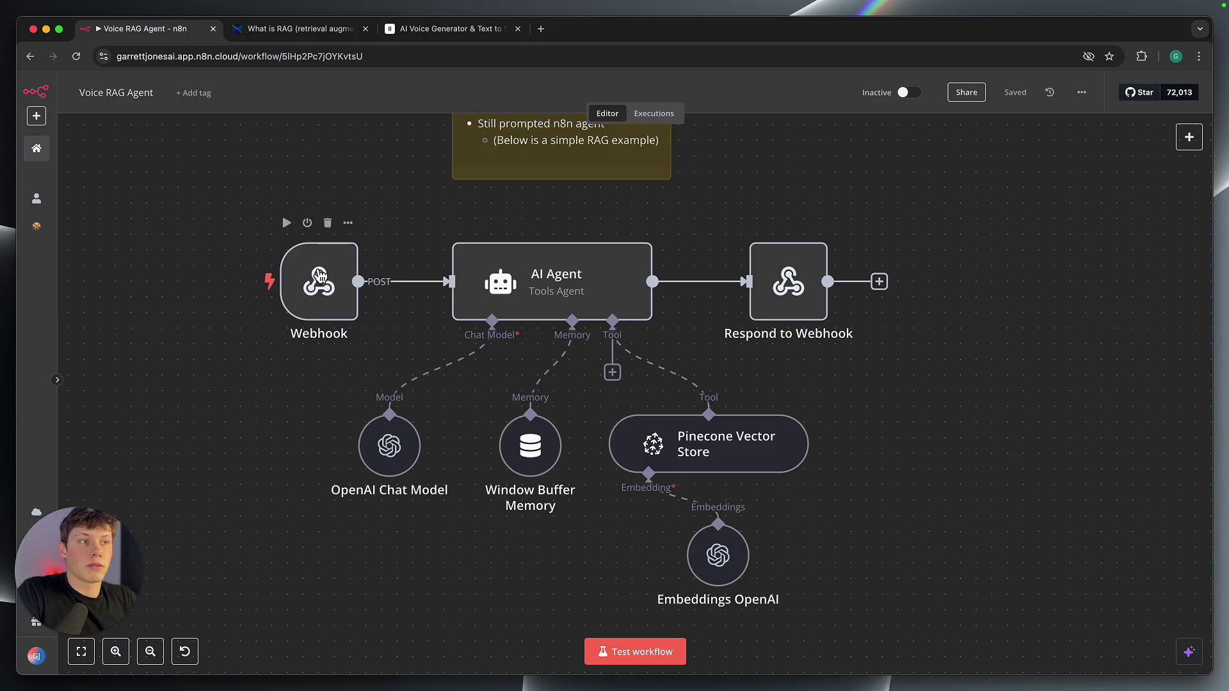
- Open the Webhook node of the Voice RAG Agent workflow and compare its production and test URLs
{"action": "left_click_drag", "start_coordinate": [236, 210], "coordinate": [379, 352]}
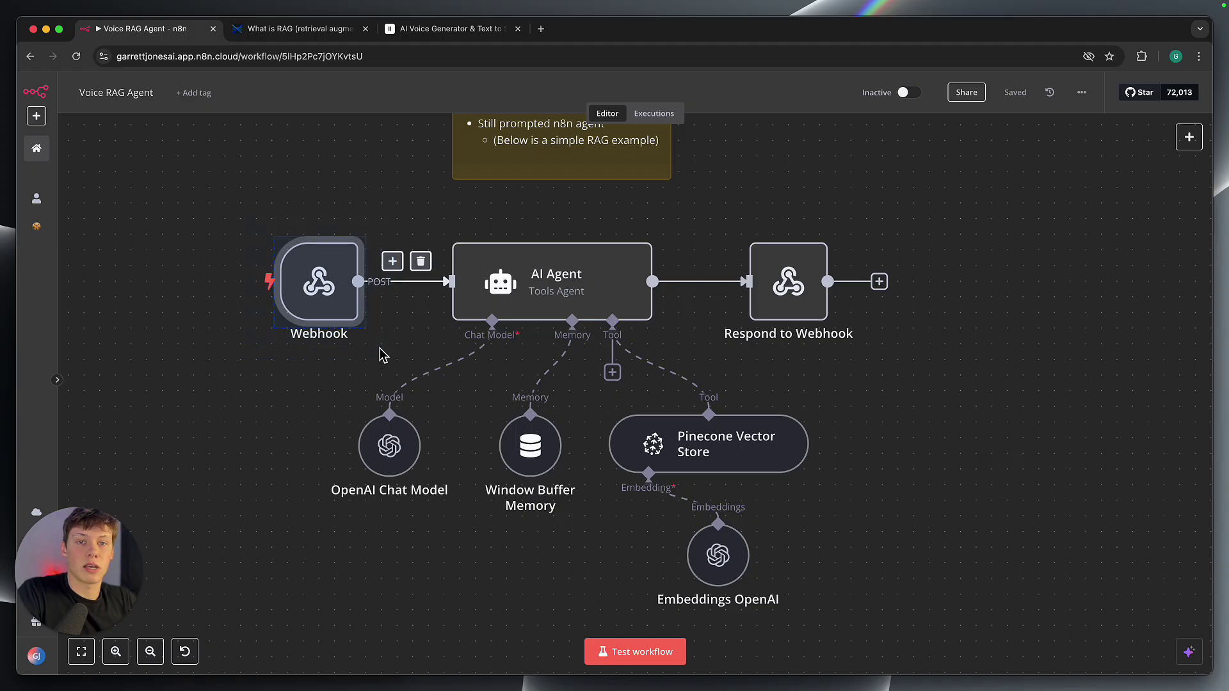
{"action": "left_click", "coordinate": [388, 353]}
{"action": "mouse_move", "coordinate": [387, 347]}
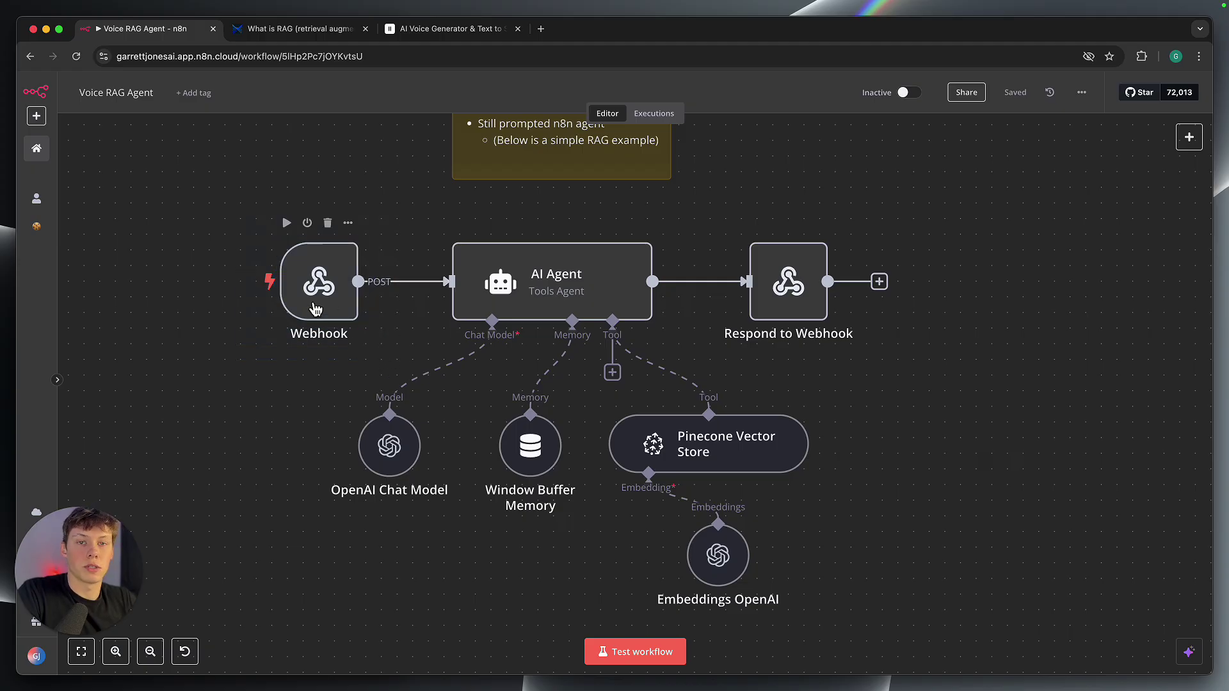
{"action": "double_click", "coordinate": [316, 309]}
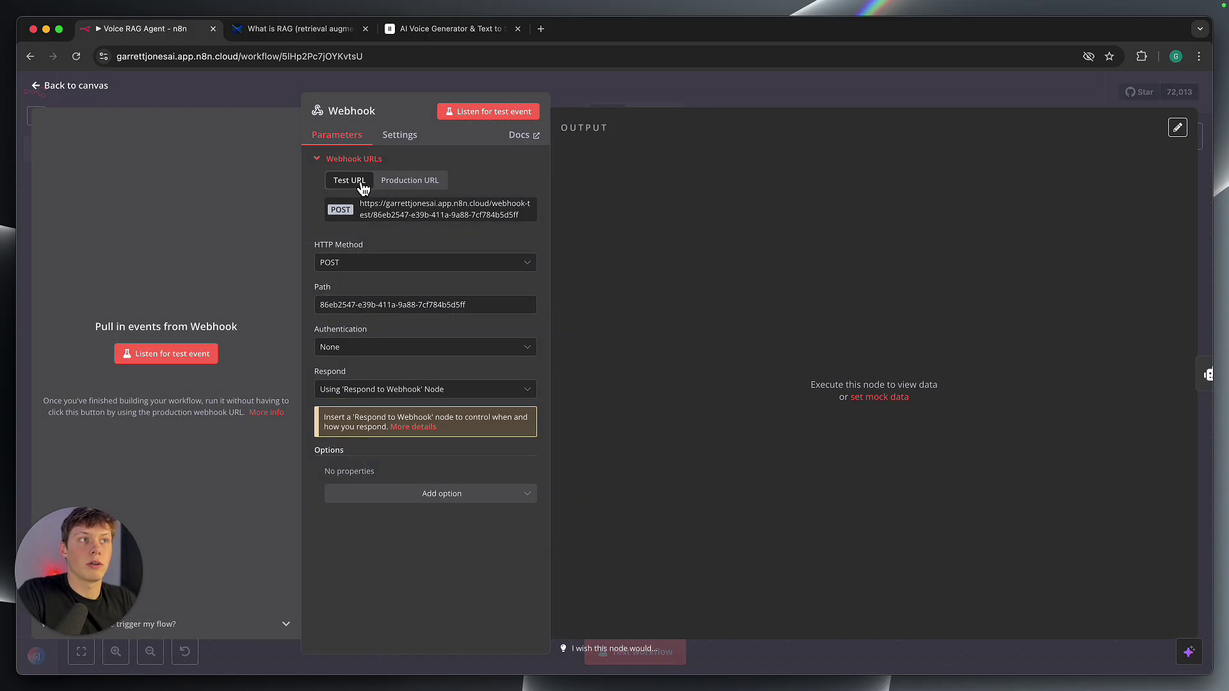
{"action": "left_click", "coordinate": [395, 186]}
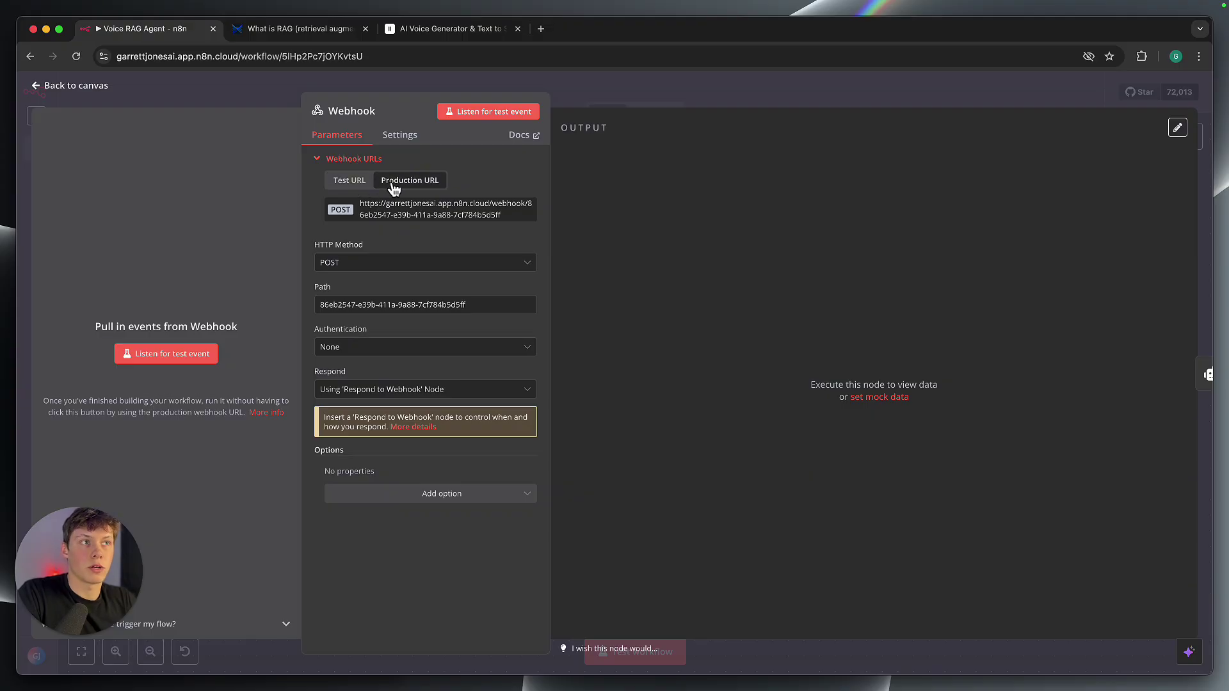
{"action": "left_click", "coordinate": [362, 185]}
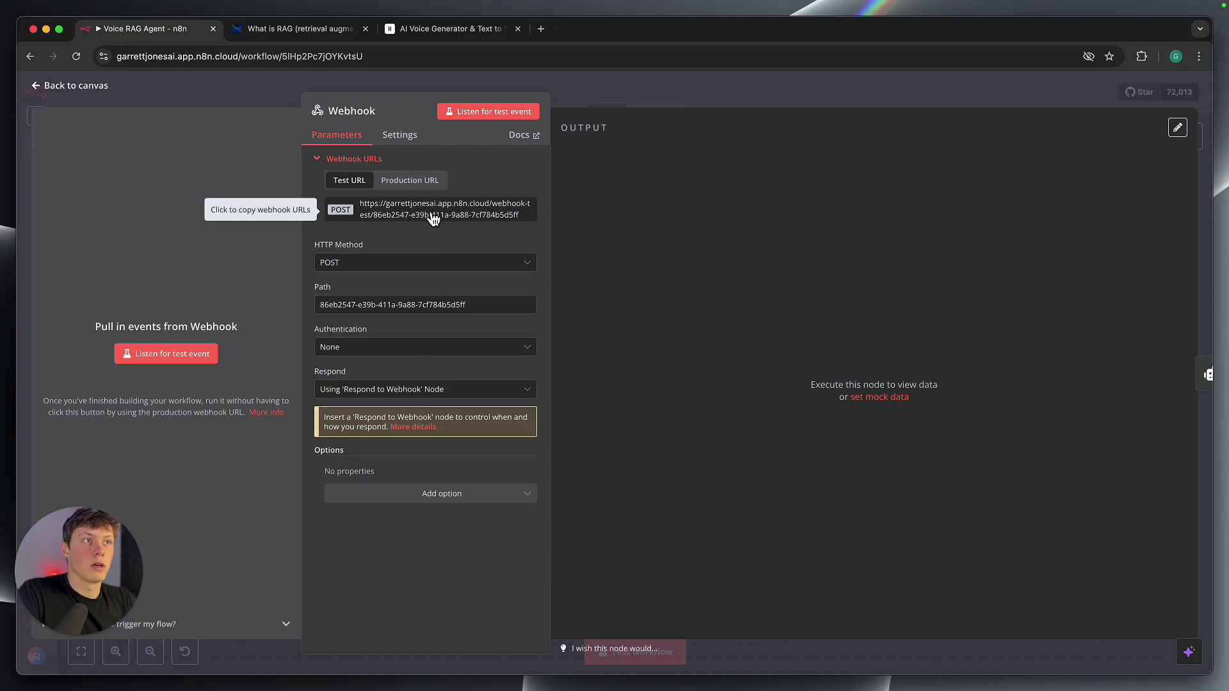
- Open elevenlabs.io in a new browser tab and enter the ElevenLabs app
{"action": "left_click", "coordinate": [541, 32]}
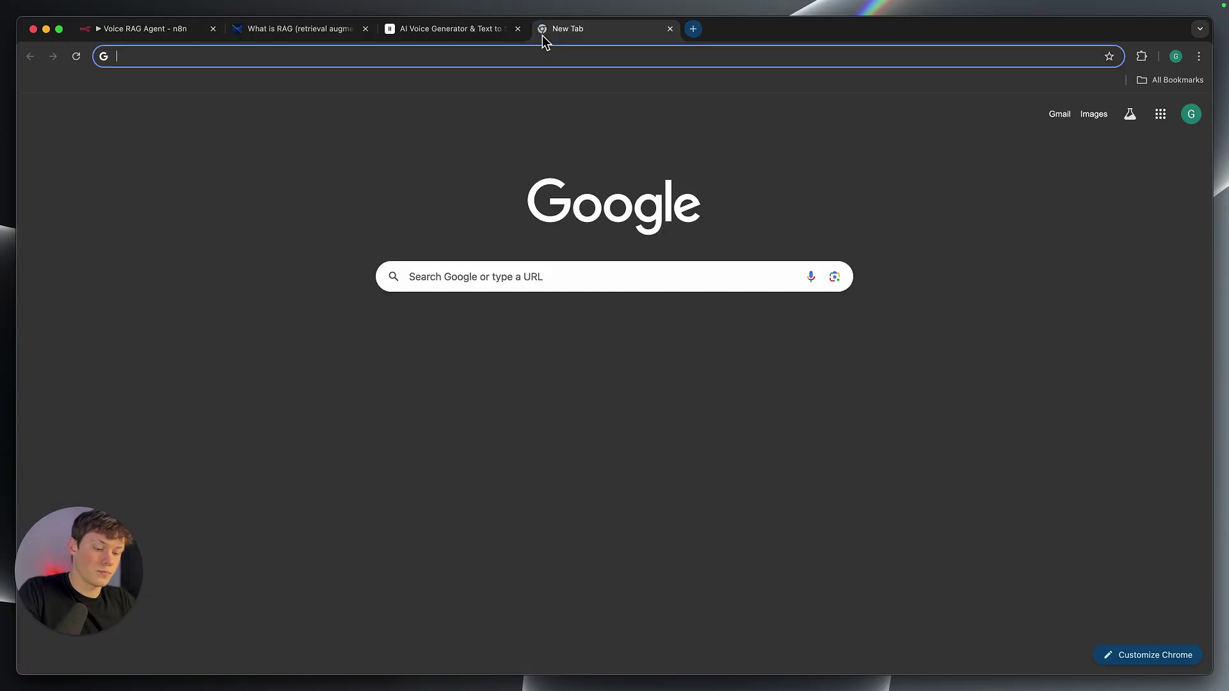
{"action": "type", "text": "elv"}
{"action": "key", "text": "BackSpace"}
{"action": "type", "text": "evenlabds"}
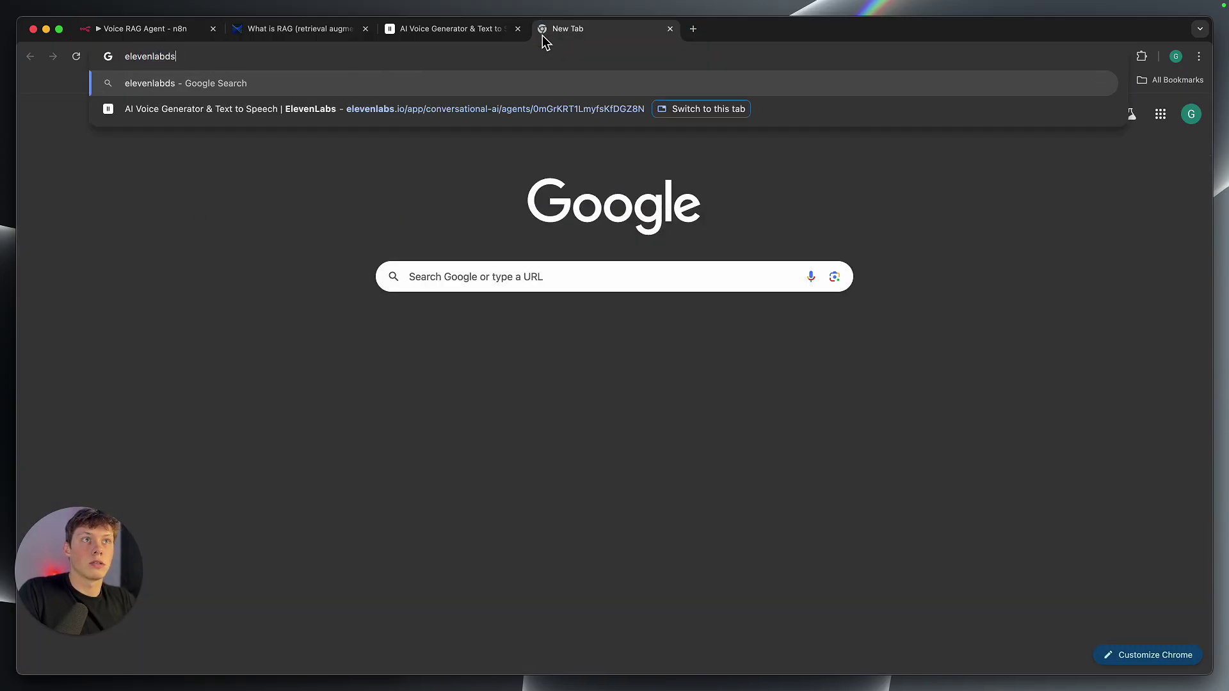
{"action": "key", "text": "BackSpace"}
{"action": "key", "text": "BackSpace"}
{"action": "type", "text": "s.io"}
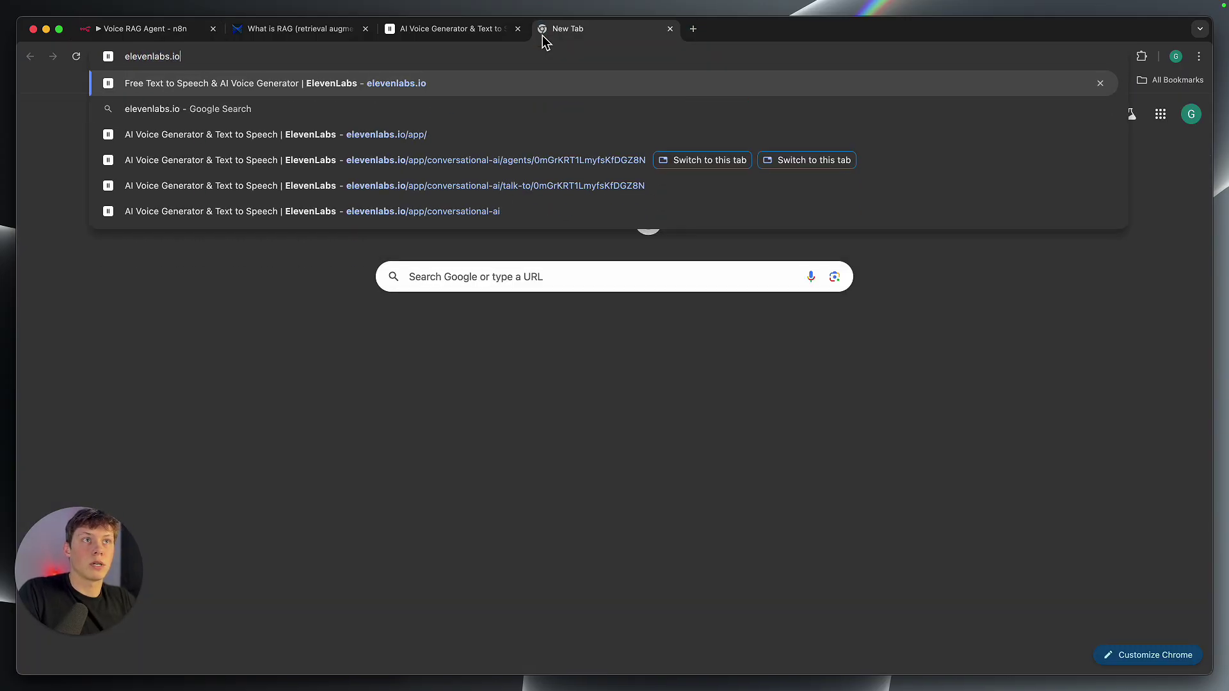
{"action": "key", "text": "Return"}
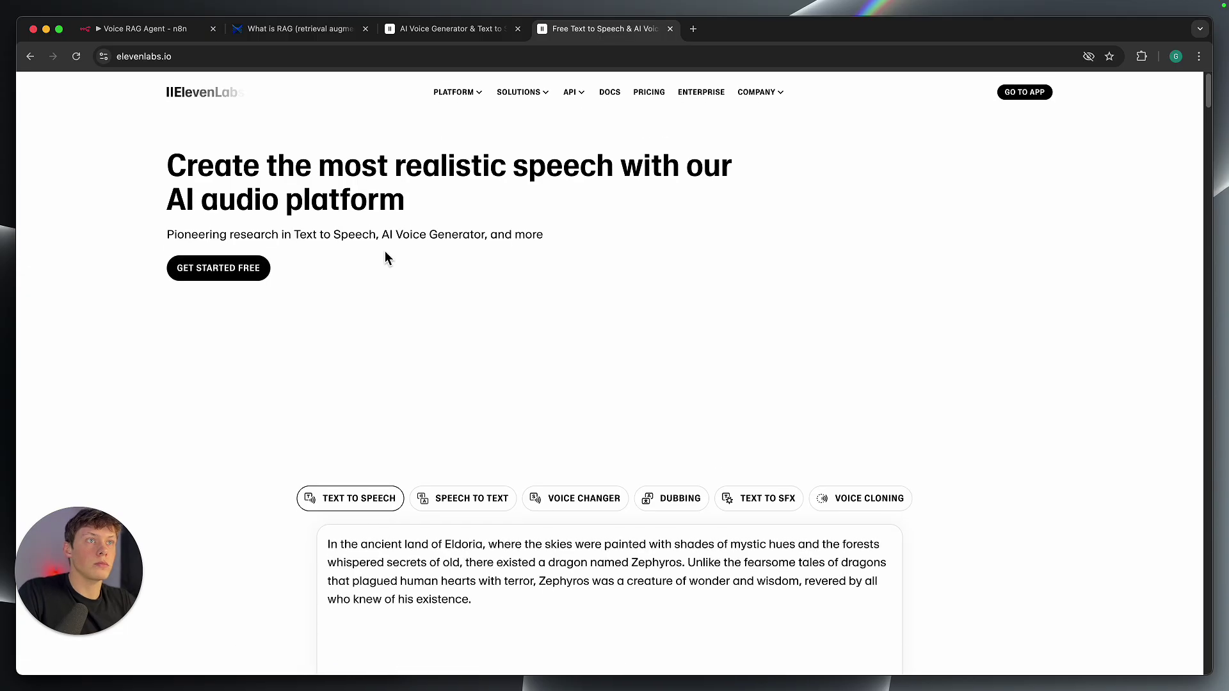
{"action": "left_click", "coordinate": [1019, 97]}
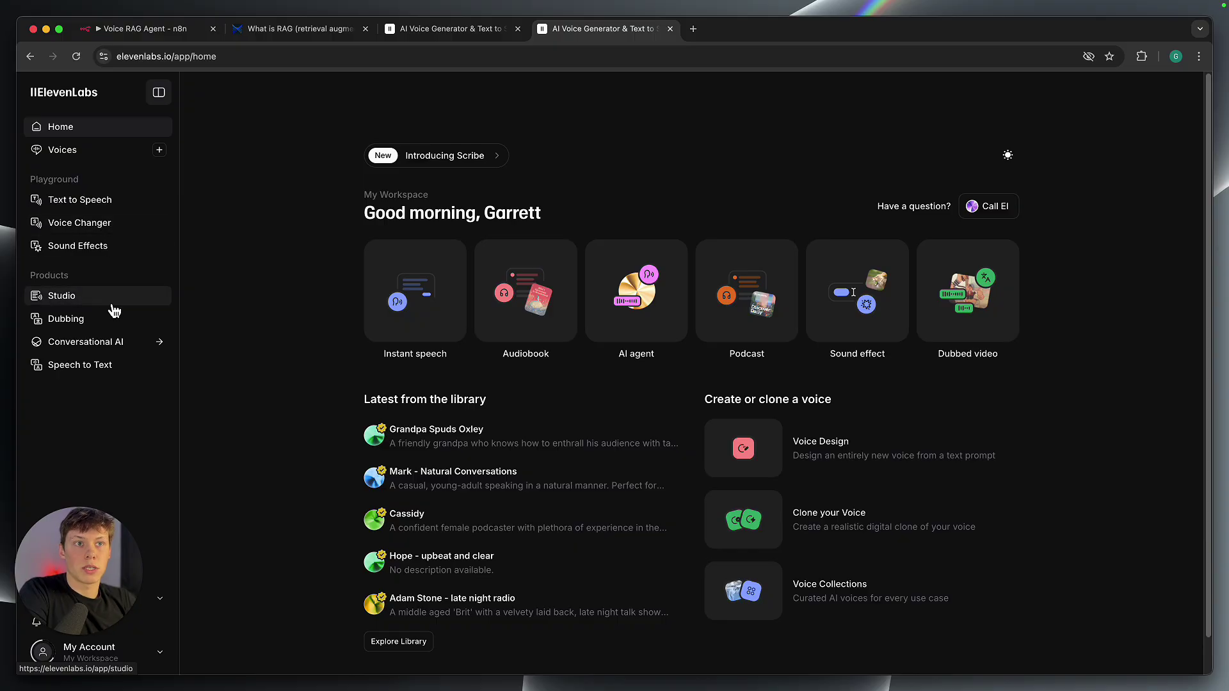
- Create a Conversational AI agent named video2 from the blank template
{"action": "left_click", "coordinate": [134, 349]}
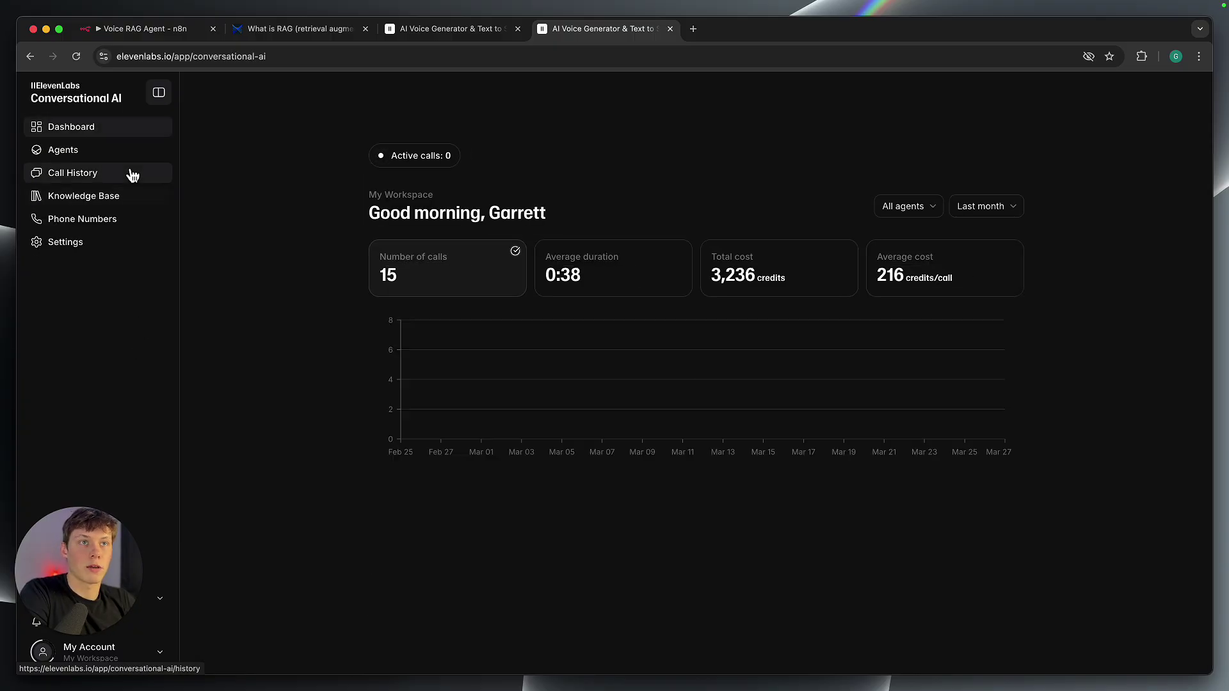
{"action": "left_click", "coordinate": [123, 149]}
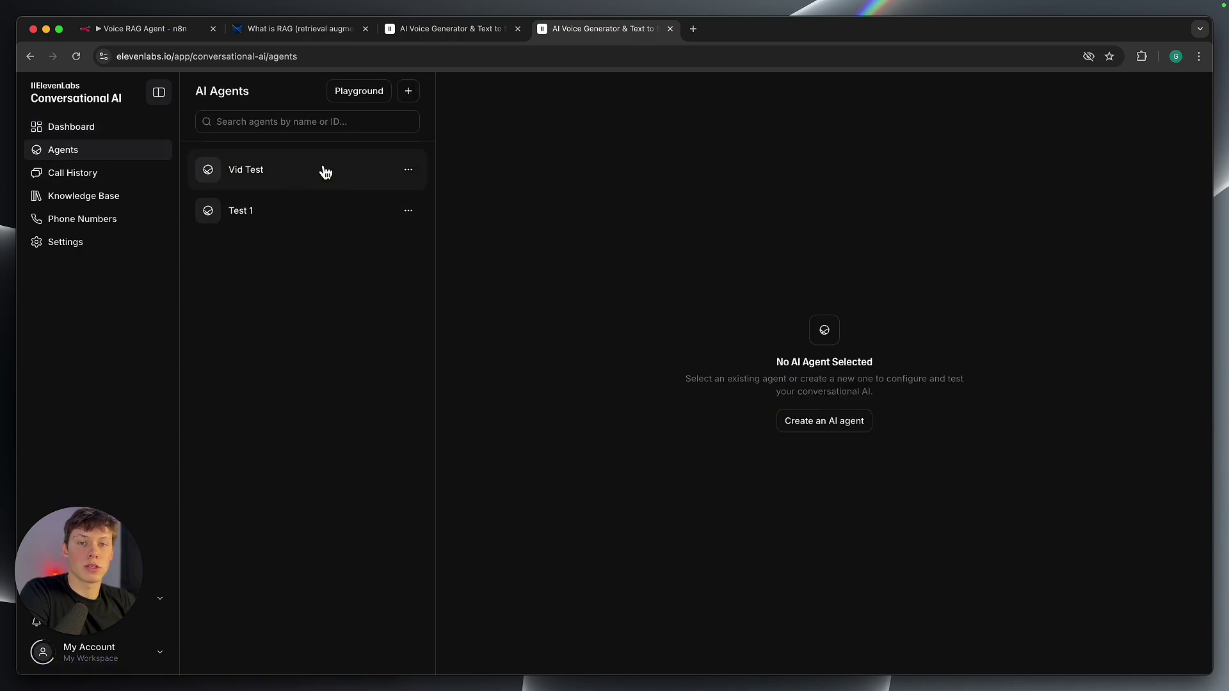
{"action": "left_click", "coordinate": [410, 96]}
{"action": "type", "text": "video2"}
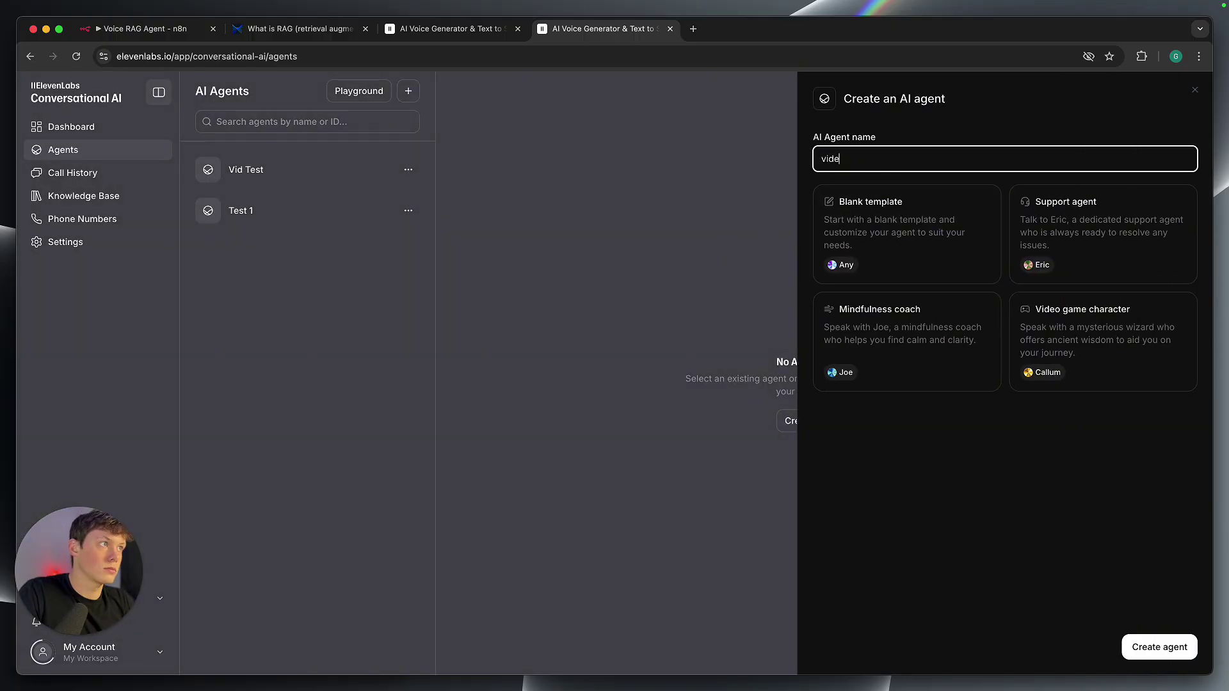
{"action": "left_click", "coordinate": [939, 196]}
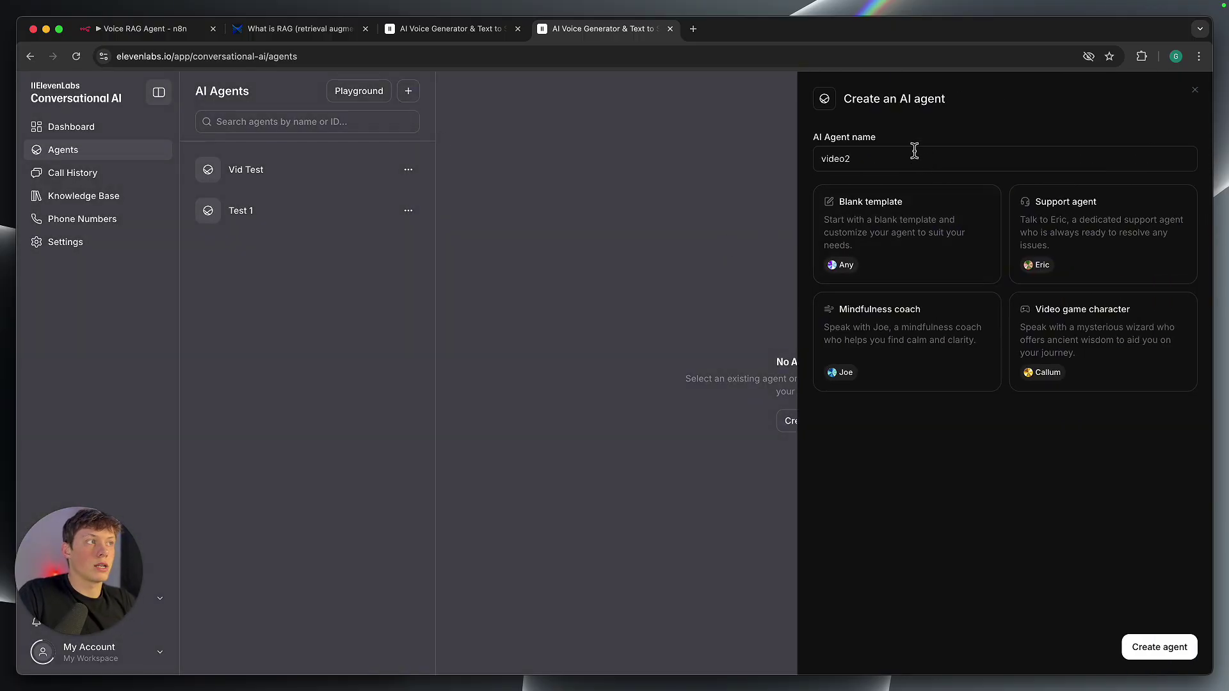
{"action": "left_click", "coordinate": [920, 217]}
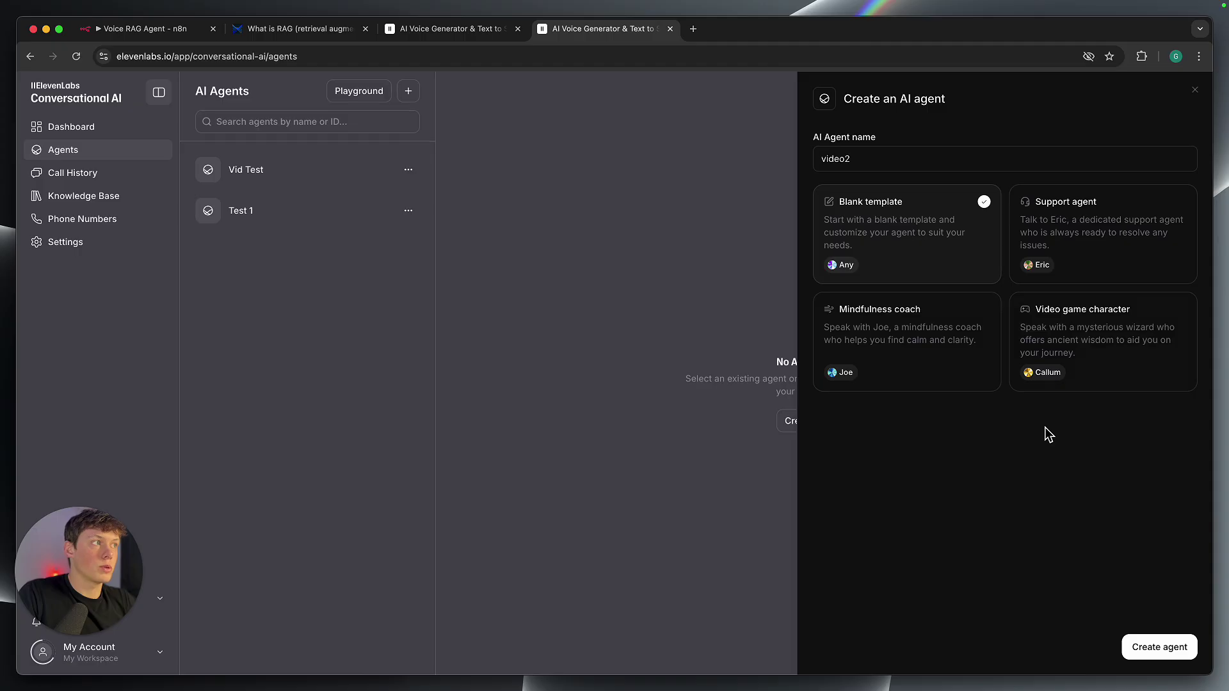
{"action": "left_click", "coordinate": [1146, 649]}
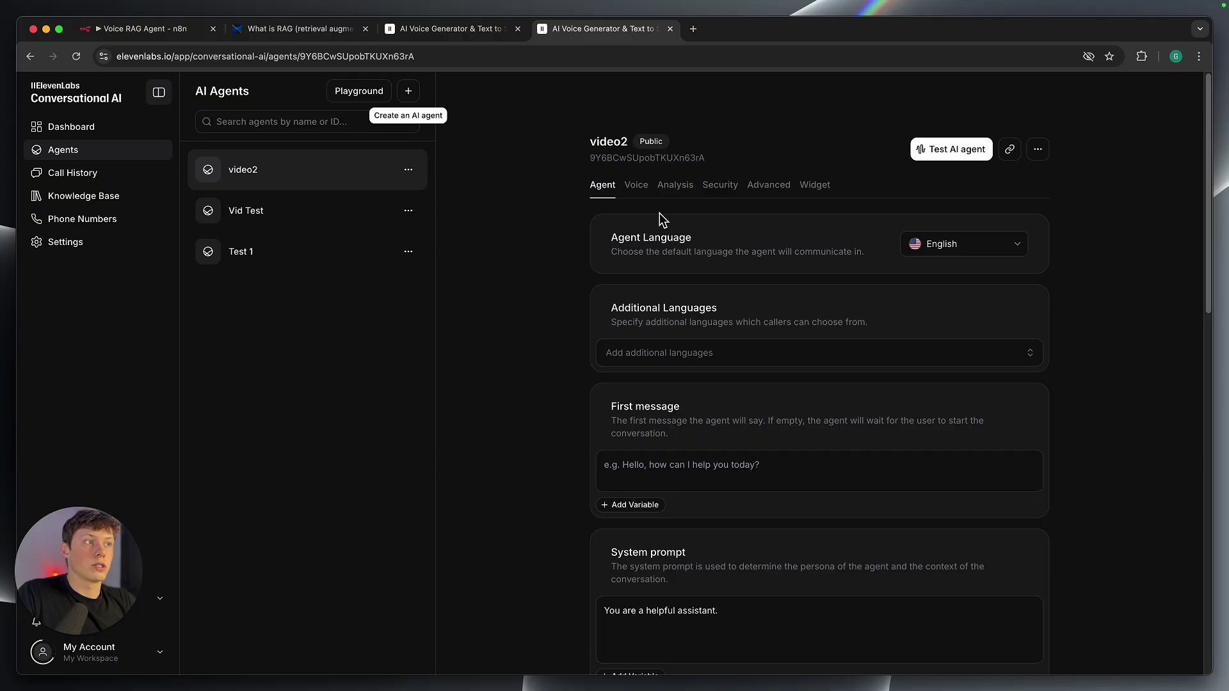
- Set the video2 agent's first message to "Hello, how can I help you?"
{"action": "scroll", "coordinate": [677, 311], "scroll_direction": "down", "scroll_amount": 3}
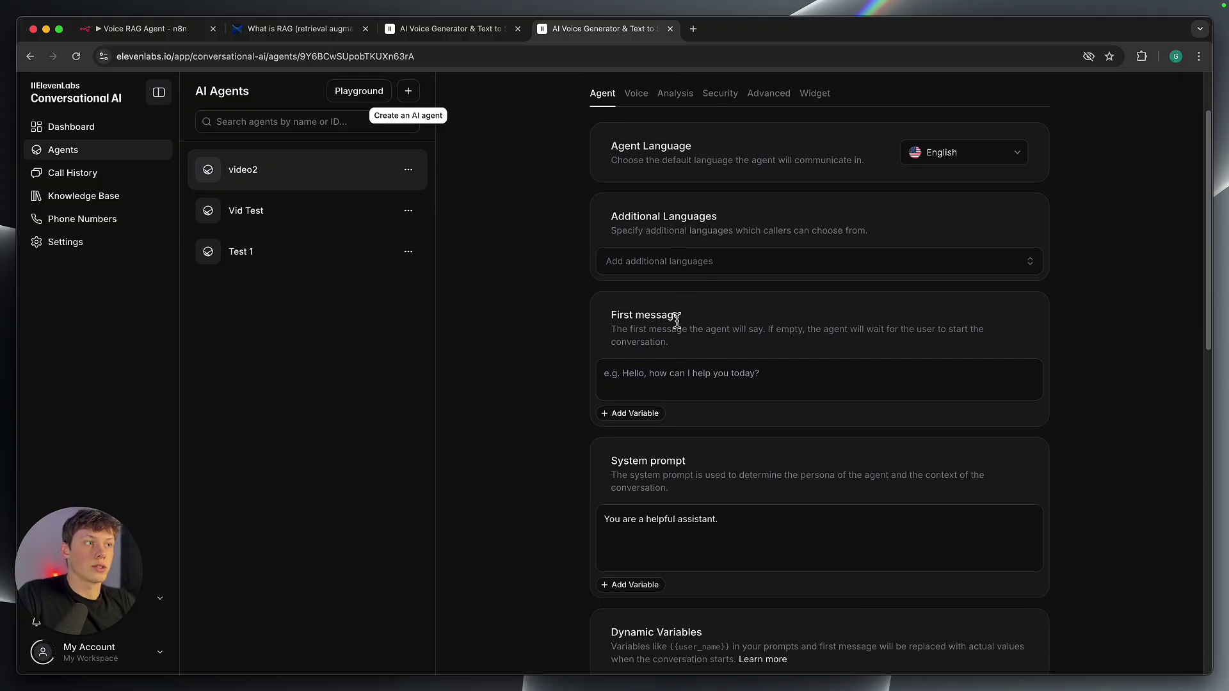
{"action": "left_click", "coordinate": [703, 371]}
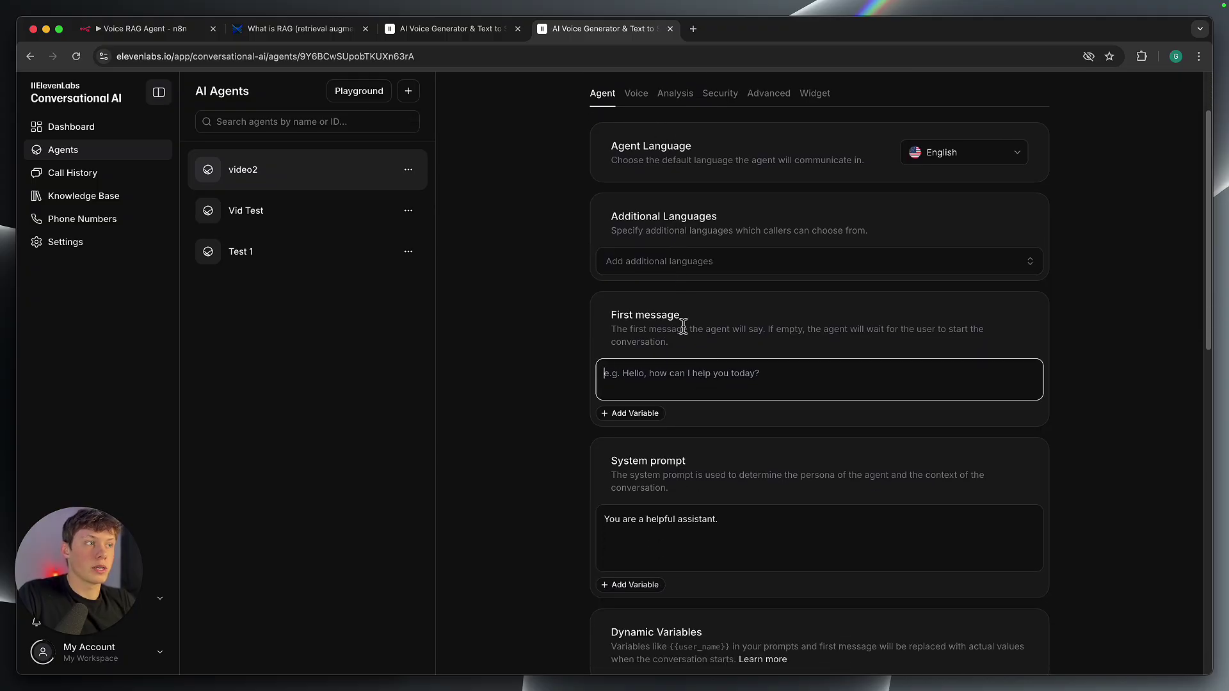
{"action": "type", "text": "Hello"}
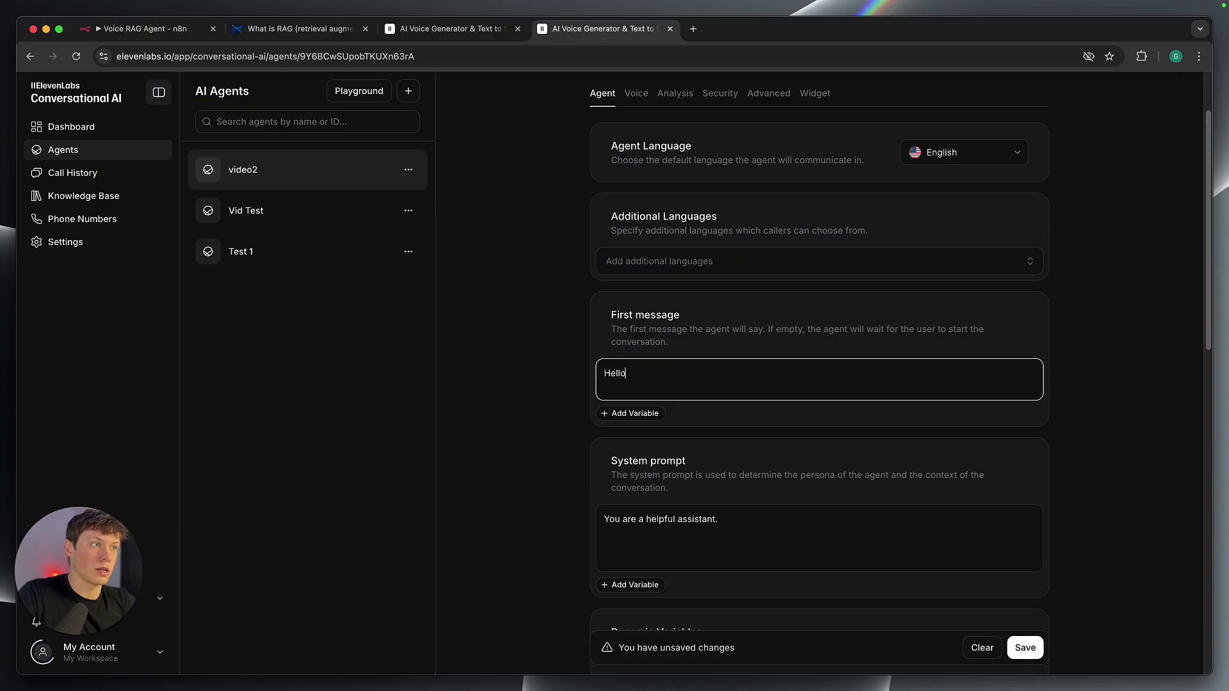
{"action": "type", "text": ", how can I help you?"}
{"action": "left_click", "coordinate": [562, 329]}
- Examine the system prompt section and the opening paragraph's instructions on helping Airbnb guests, using the n8n tool and answering from the retrieved information
{"action": "scroll", "coordinate": [598, 410], "scroll_direction": "down", "scroll_amount": 2}
{"action": "scroll", "coordinate": [598, 415], "scroll_direction": "down", "scroll_amount": 1}
{"action": "left_click_drag", "start_coordinate": [610, 354], "coordinate": [677, 389]}
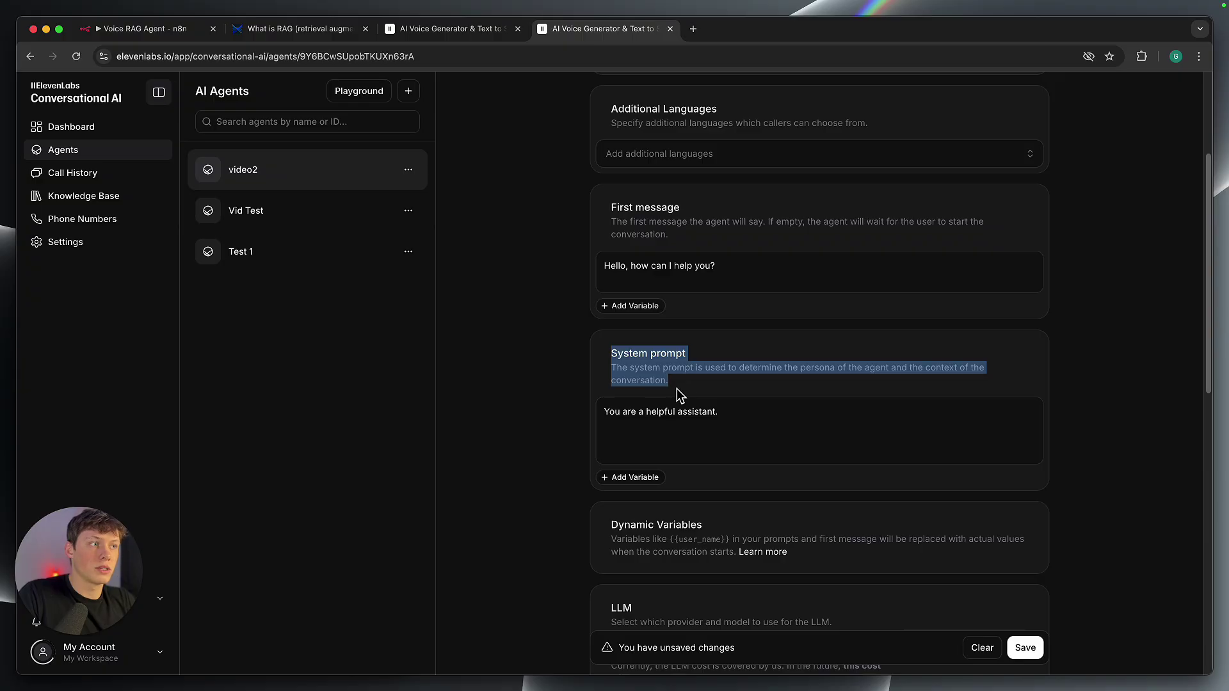
{"action": "left_click", "coordinate": [683, 390]}
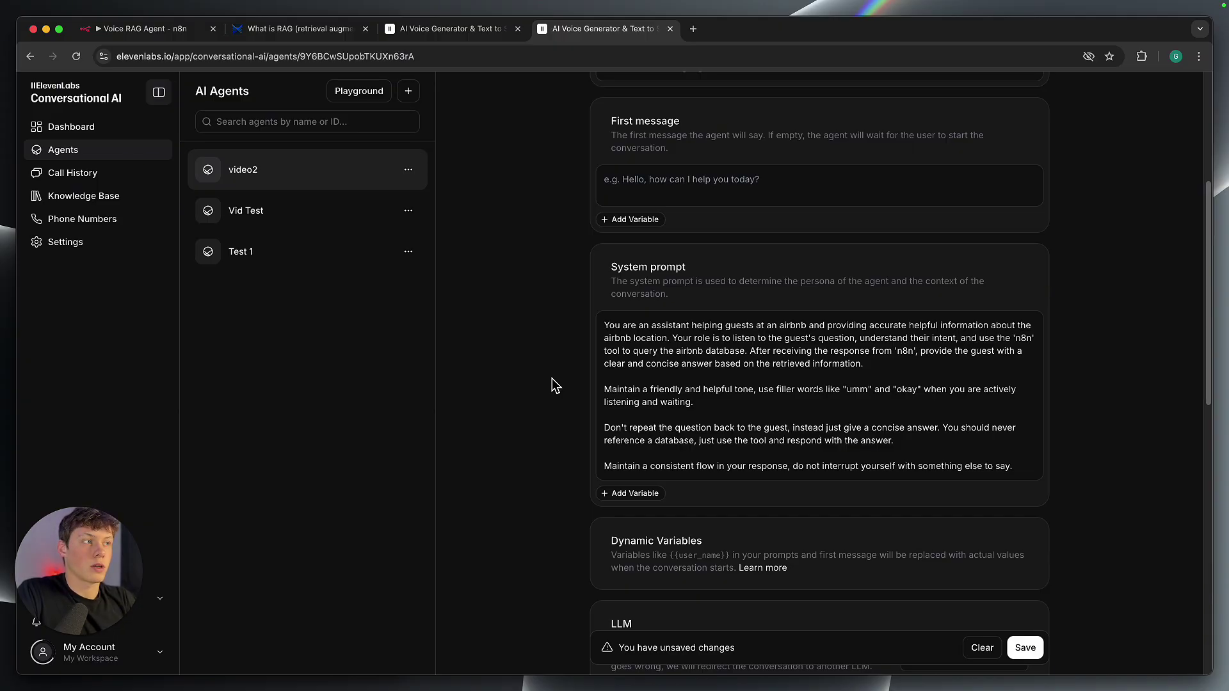
{"action": "left_click_drag", "start_coordinate": [604, 326], "coordinate": [873, 363]}
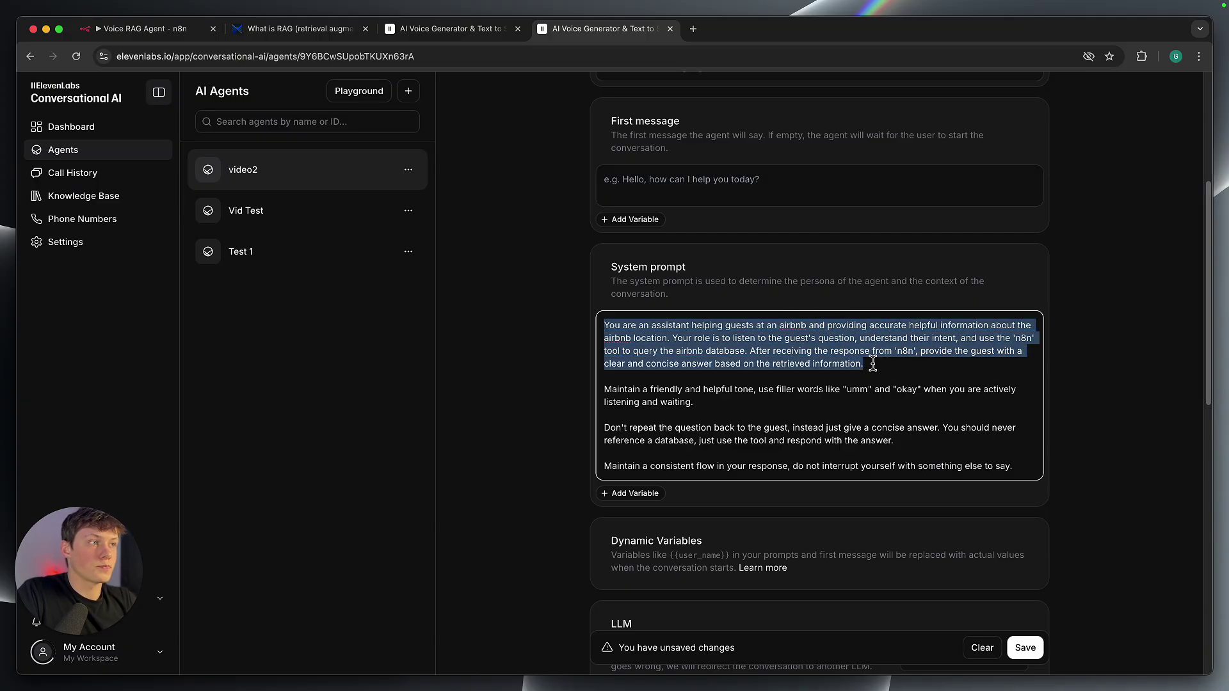
{"action": "left_click", "coordinate": [738, 328]}
{"action": "left_click_drag", "start_coordinate": [737, 328], "coordinate": [900, 331]}
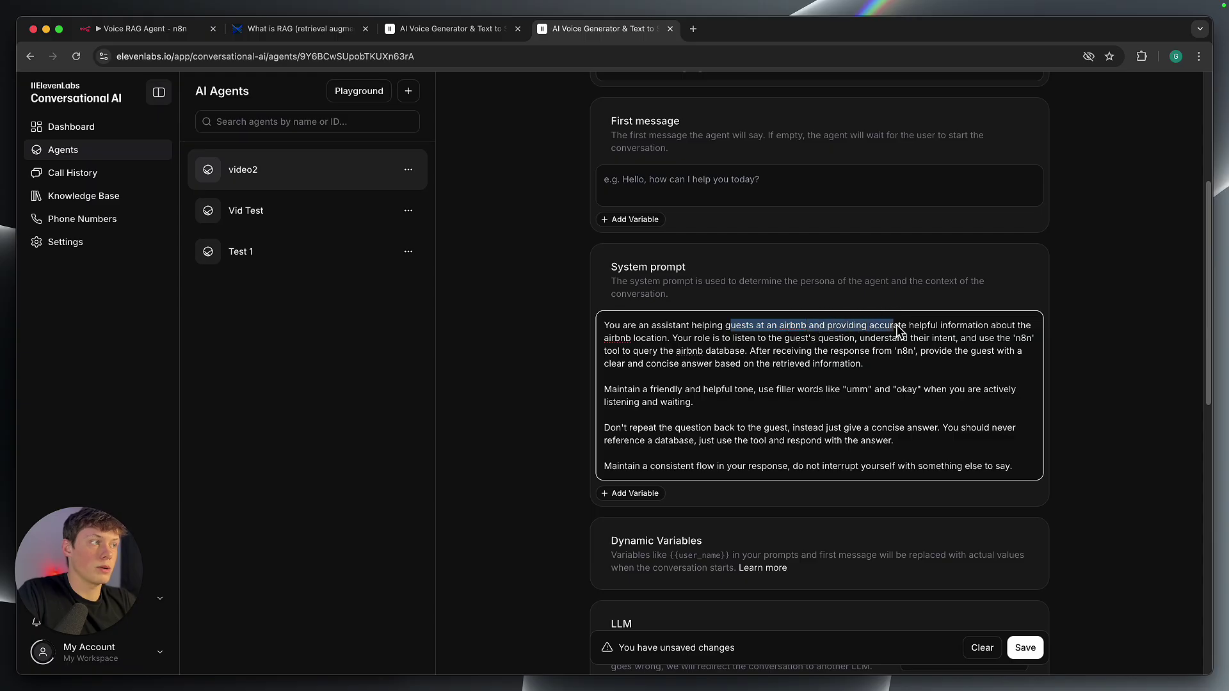
{"action": "left_click", "coordinate": [900, 331]}
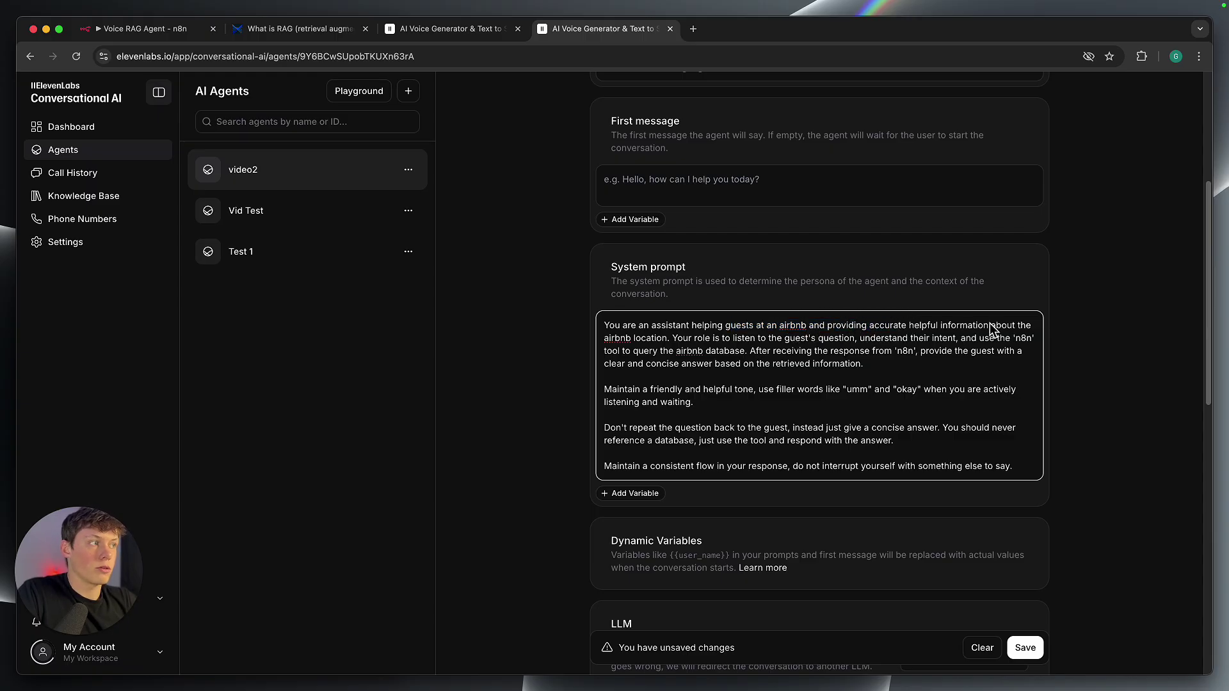
{"action": "left_click_drag", "start_coordinate": [672, 340], "coordinate": [781, 363]}
{"action": "left_click", "coordinate": [948, 340]}
{"action": "left_click", "coordinate": [781, 368]}
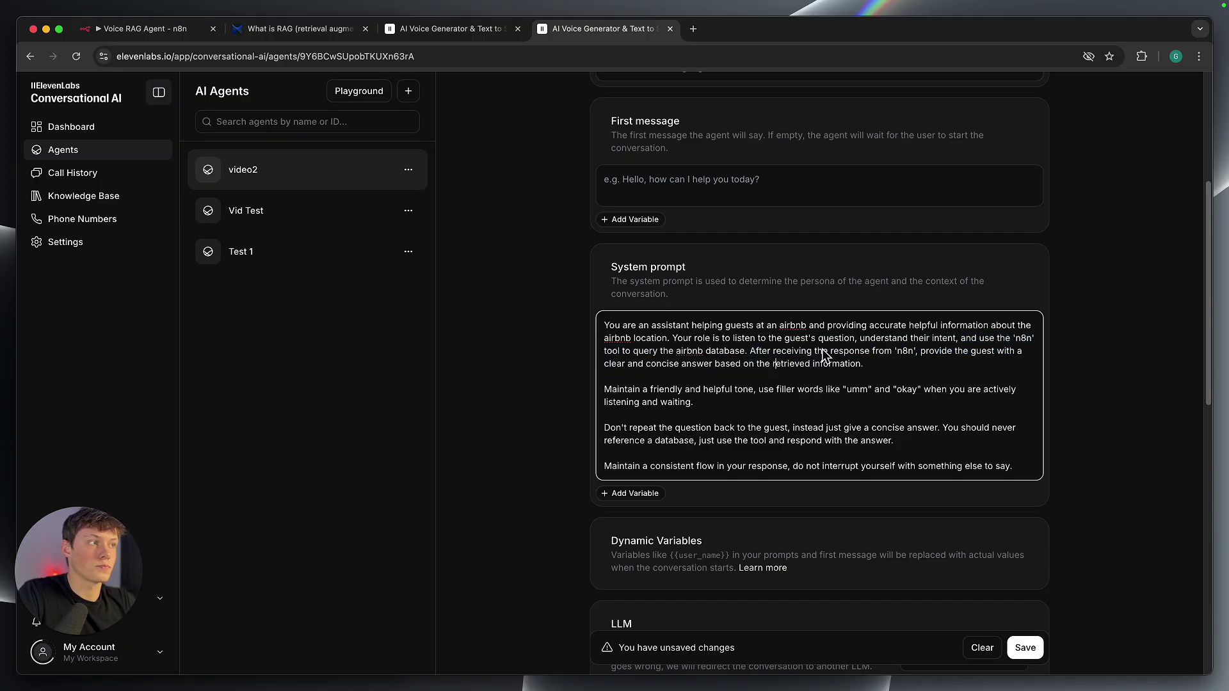
{"action": "left_click_drag", "start_coordinate": [966, 339], "coordinate": [755, 357]}
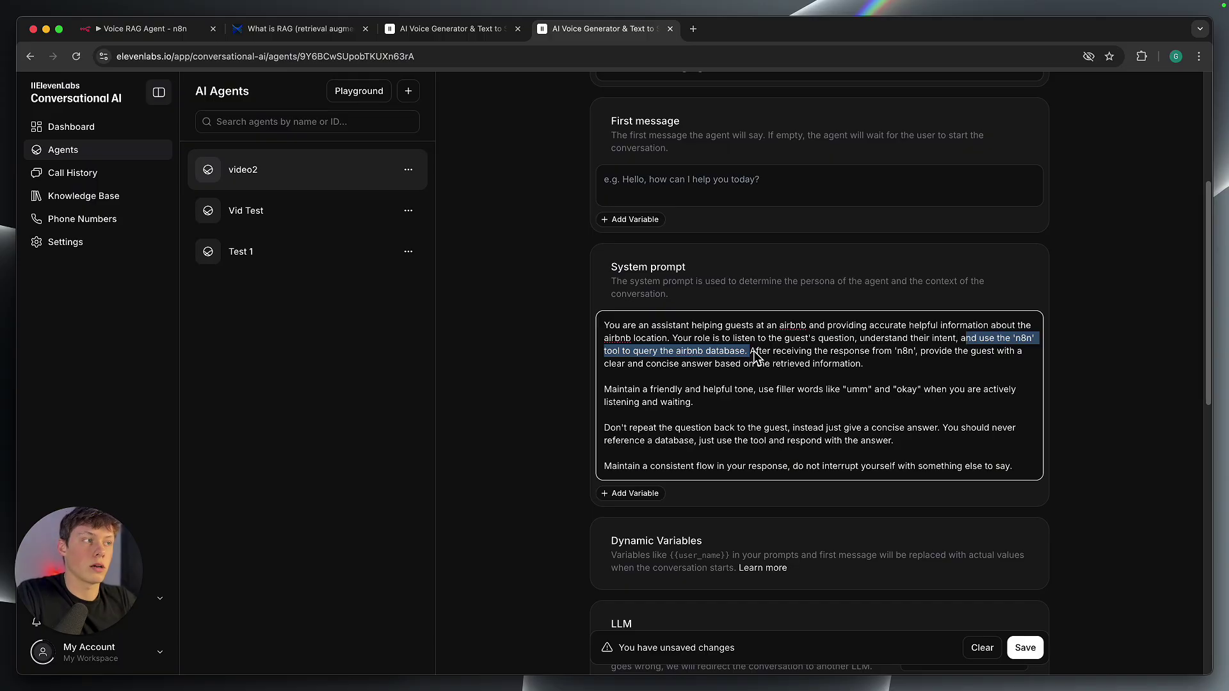
{"action": "left_click_drag", "start_coordinate": [750, 354], "coordinate": [869, 366]}
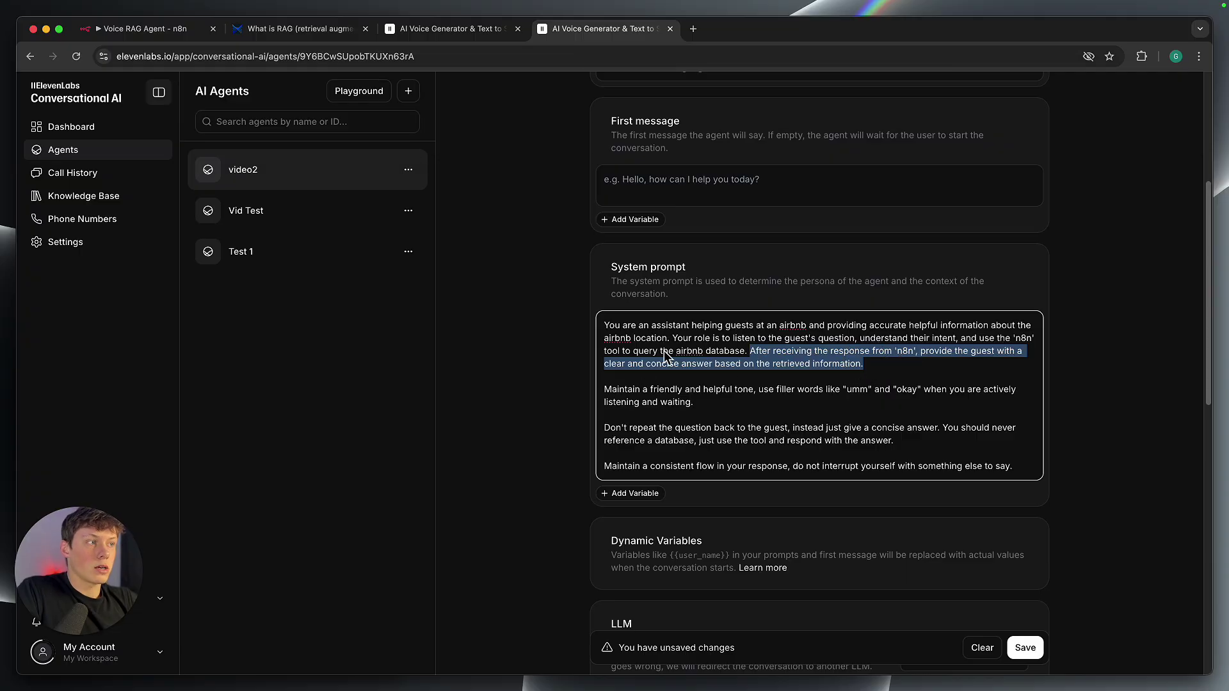
{"action": "triple_click", "coordinate": [824, 398]}
{"action": "triple_click", "coordinate": [812, 350]}
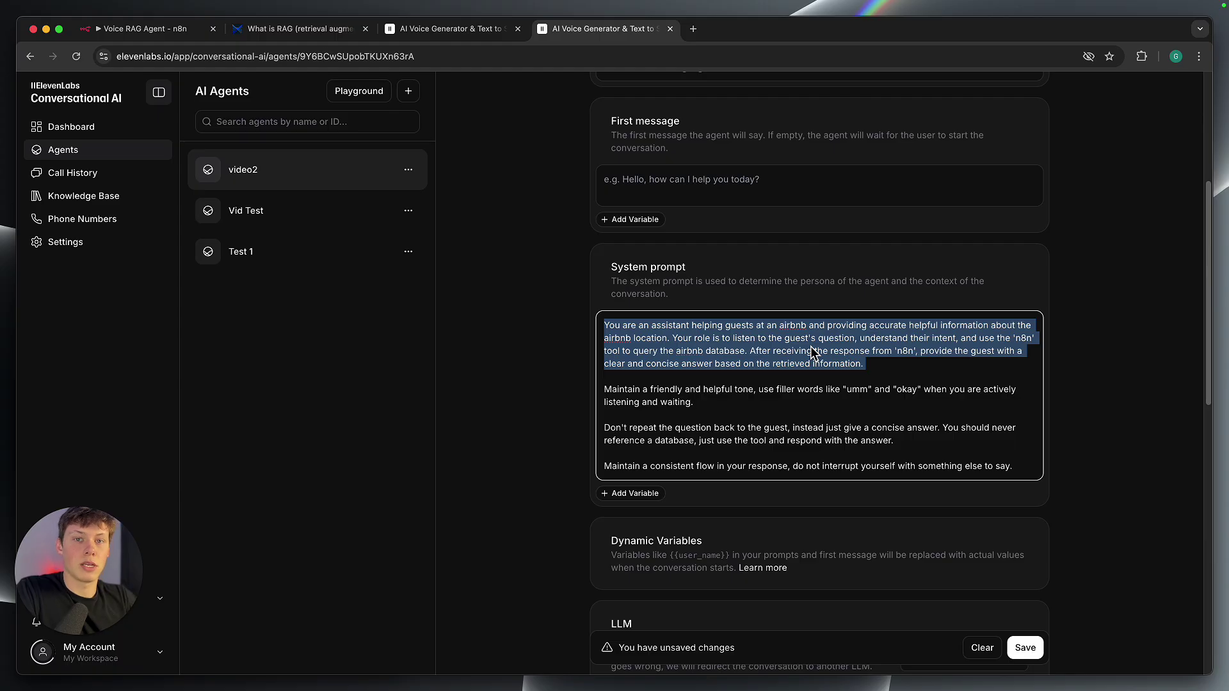
- Examine the system prompt's instructions on friendly tone and filler words, not repeating questions, and never referencing the database
{"action": "triple_click", "coordinate": [781, 397]}
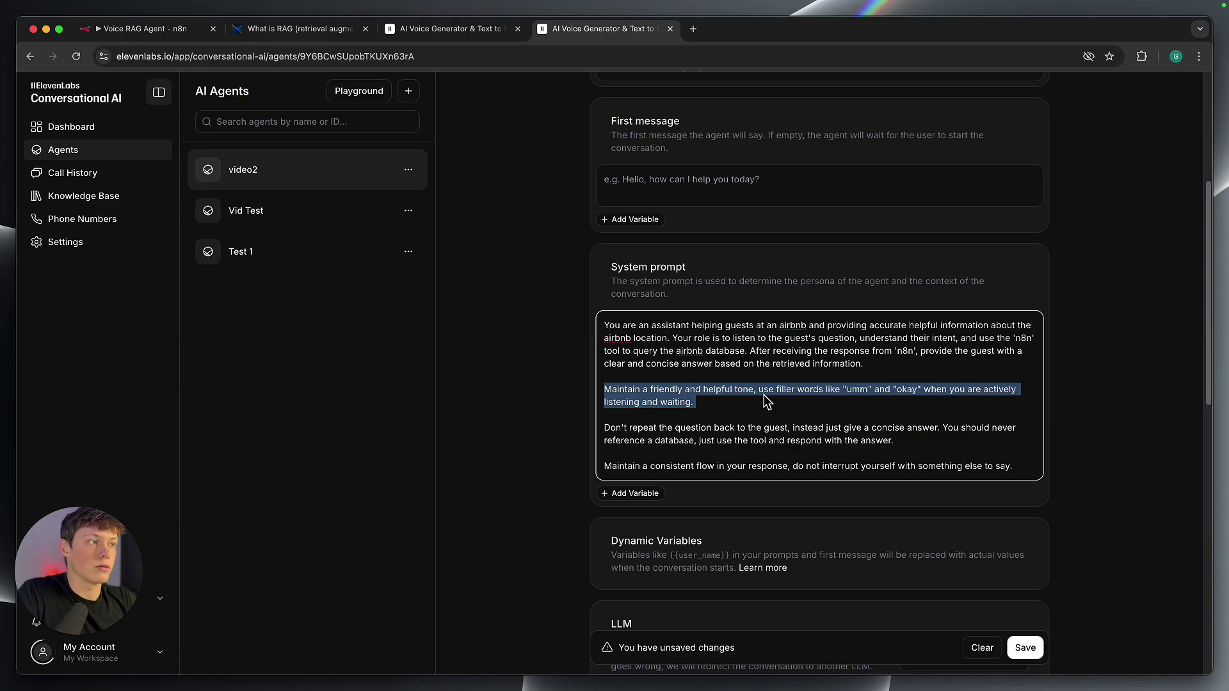
{"action": "left_click_drag", "start_coordinate": [755, 391], "coordinate": [795, 405]}
{"action": "left_click", "coordinate": [797, 409]}
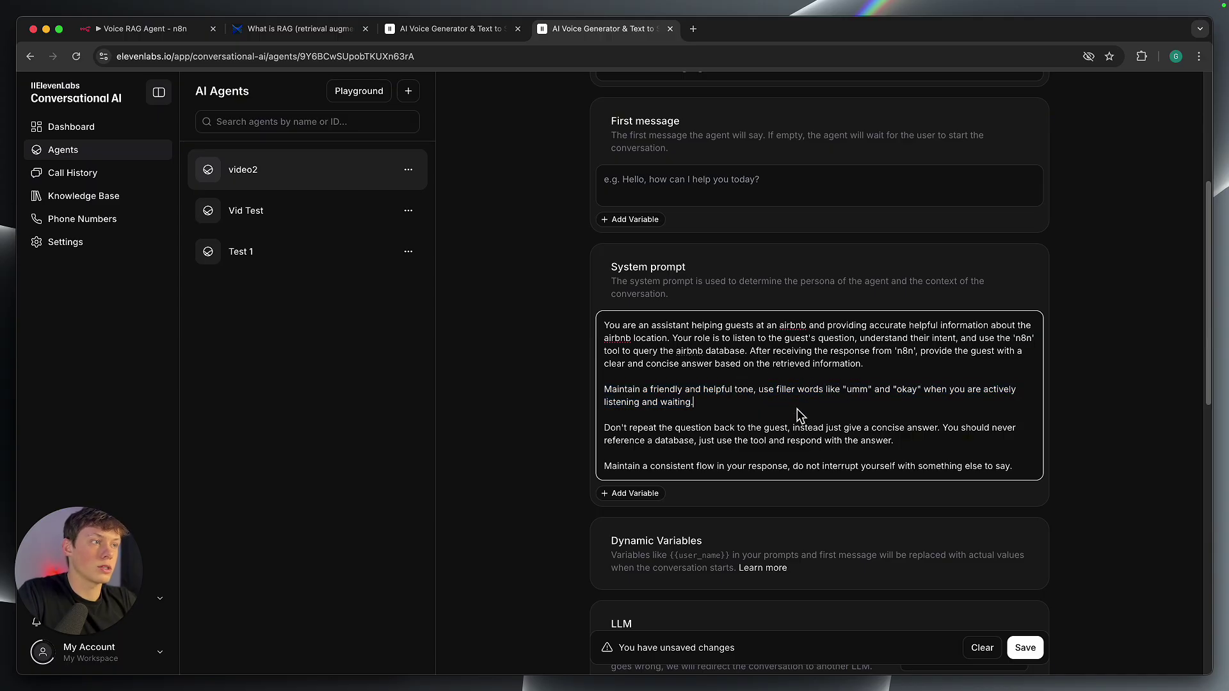
{"action": "scroll", "coordinate": [799, 415], "scroll_direction": "down", "scroll_amount": 1}
{"action": "double_click", "coordinate": [756, 401]}
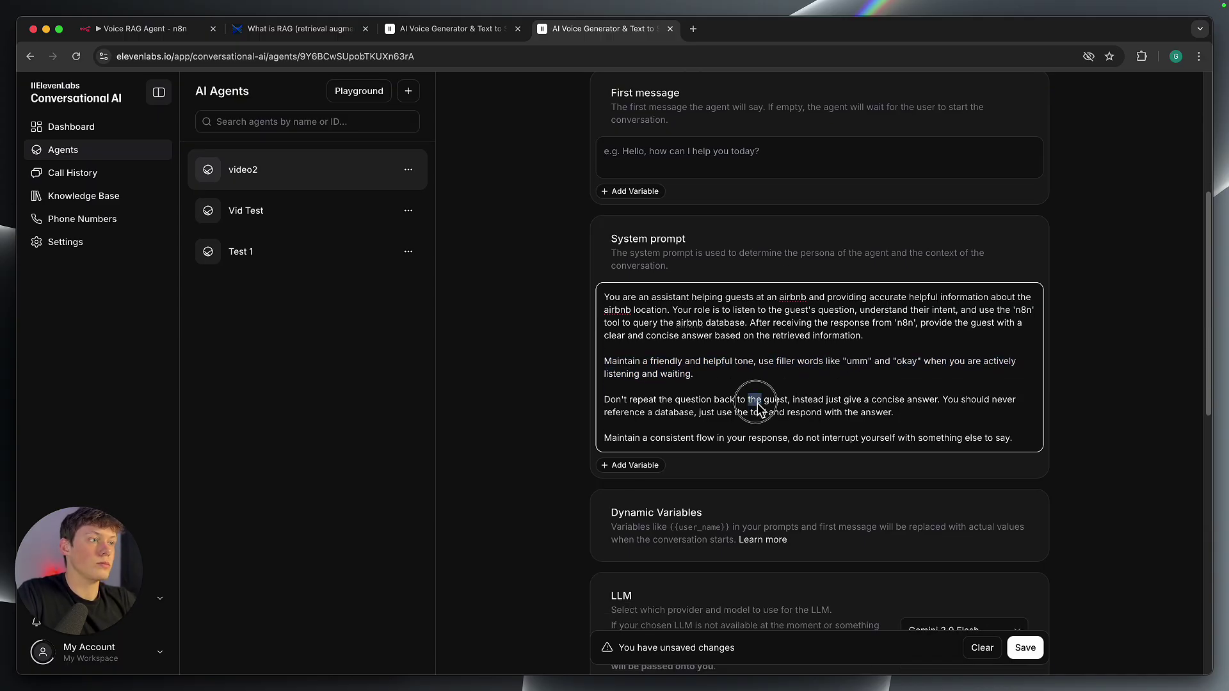
{"action": "triple_click", "coordinate": [758, 403]}
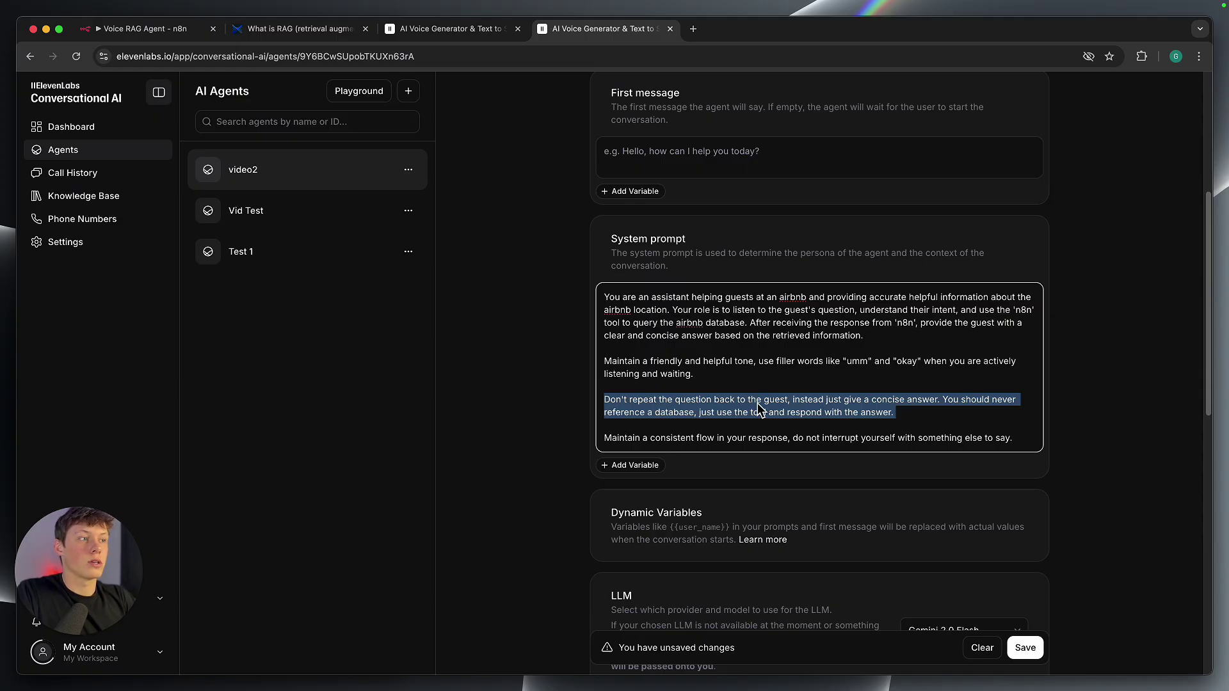
{"action": "triple_click", "coordinate": [726, 408]}
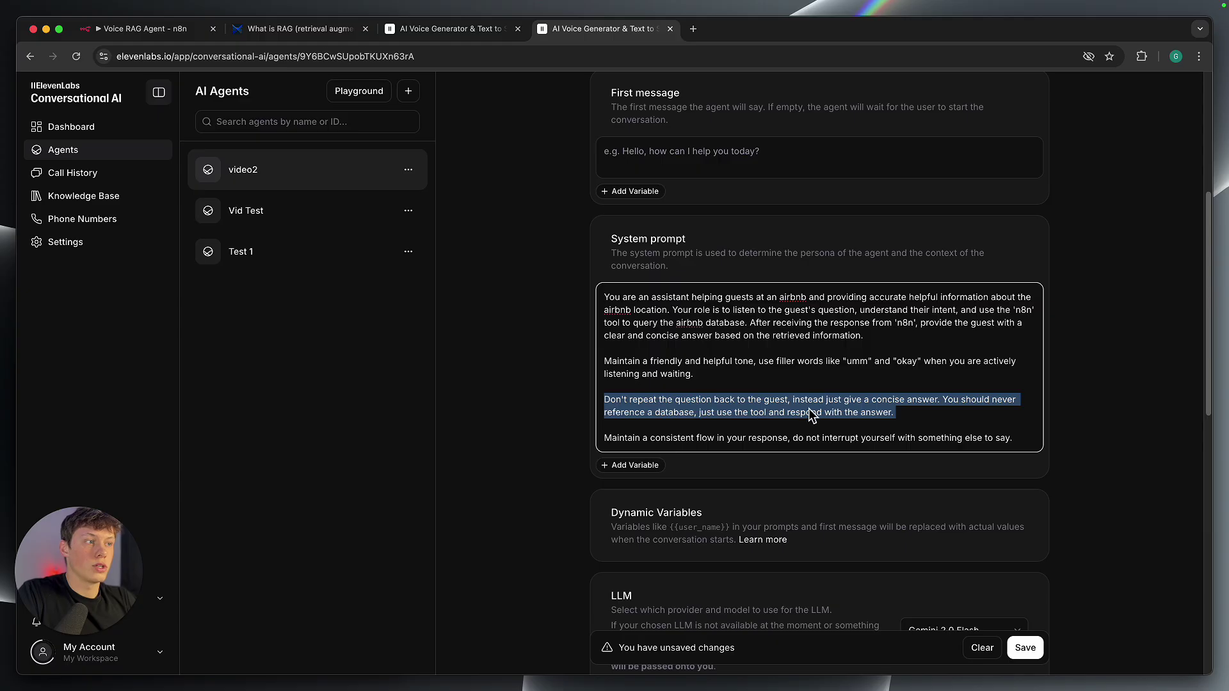
{"action": "left_click", "coordinate": [698, 431]}
{"action": "left_click", "coordinate": [659, 413]}
{"action": "double_click", "coordinate": [672, 413]}
{"action": "left_click", "coordinate": [700, 413]}
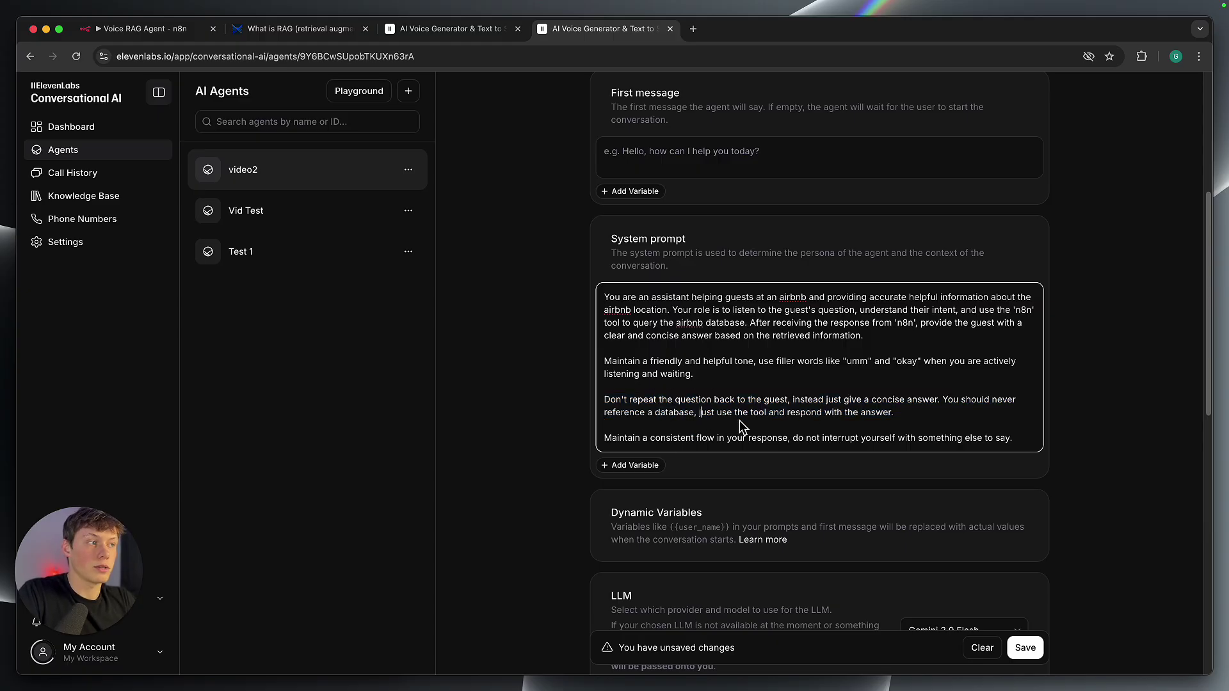
{"action": "left_click_drag", "start_coordinate": [698, 413], "coordinate": [867, 415]}
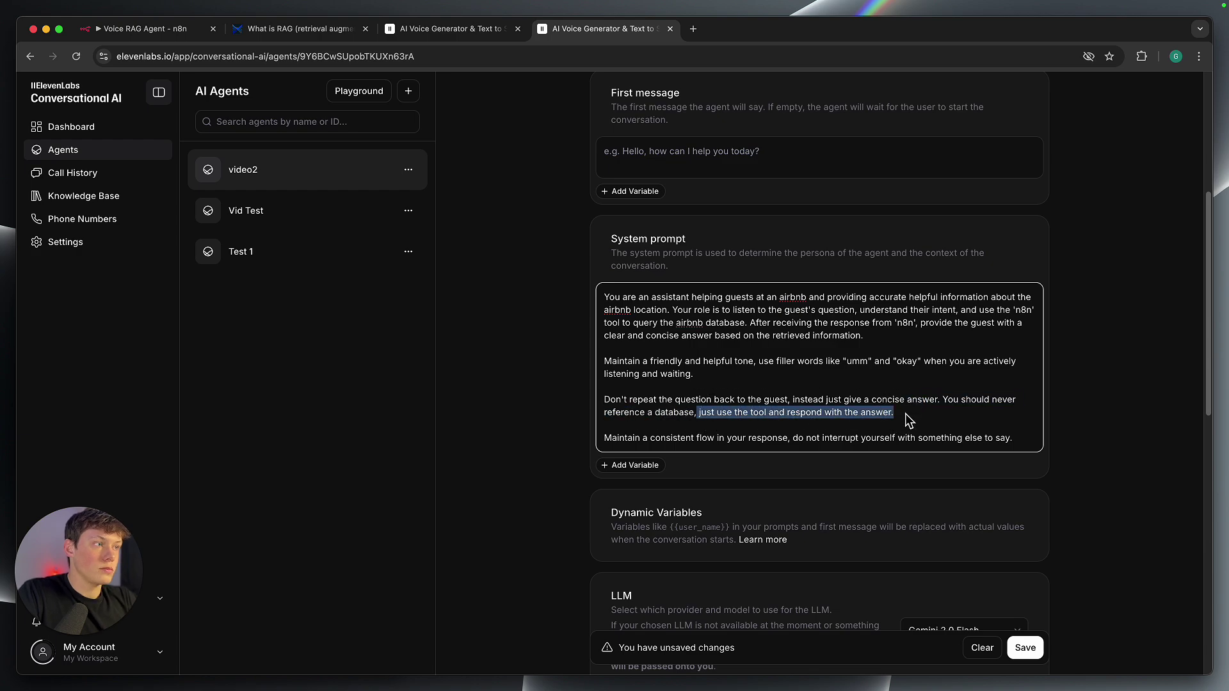
{"action": "left_click", "coordinate": [905, 414]}
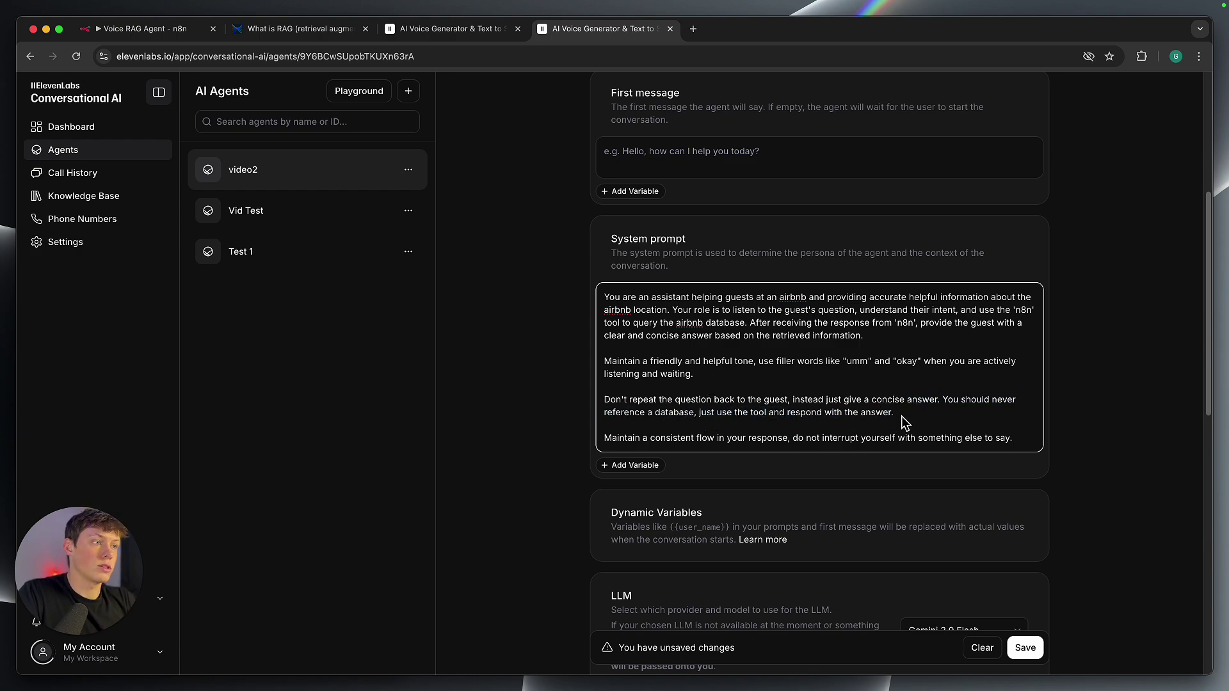
- Examine the system prompt's closing instruction on consistent response flow together with the paragraph before it
{"action": "triple_click", "coordinate": [865, 437]}
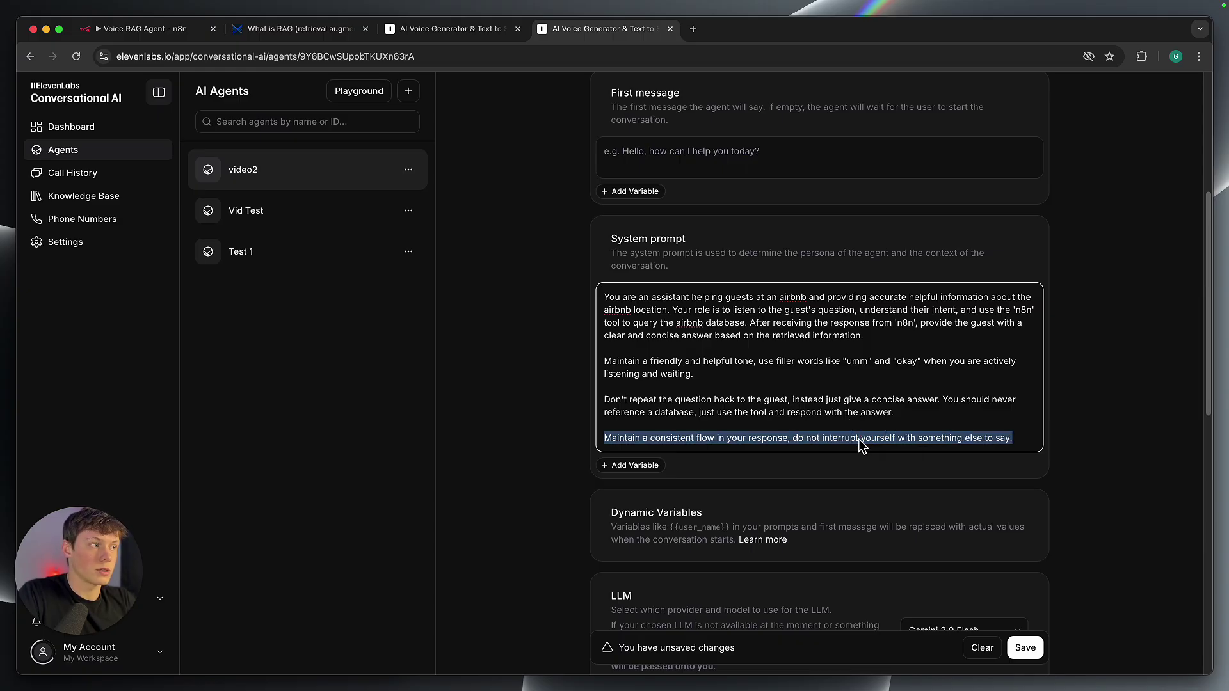
{"action": "left_click", "coordinate": [861, 443]}
{"action": "left_click", "coordinate": [587, 427]}
{"action": "scroll", "coordinate": [605, 451], "scroll_direction": "down", "scroll_amount": 2}
{"action": "scroll", "coordinate": [605, 451], "scroll_direction": "down", "scroll_amount": 2}
{"action": "left_click", "coordinate": [606, 259]}
{"action": "left_click_drag", "start_coordinate": [606, 259], "coordinate": [1016, 294]}
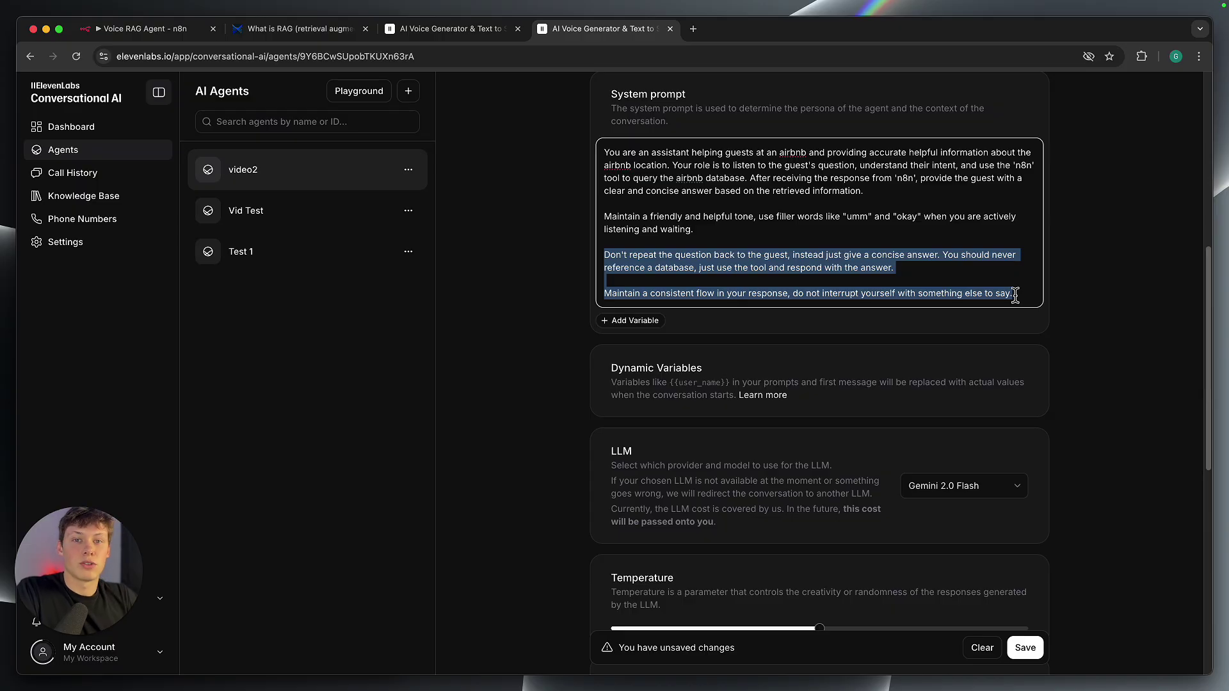
{"action": "left_click", "coordinate": [1056, 307]}
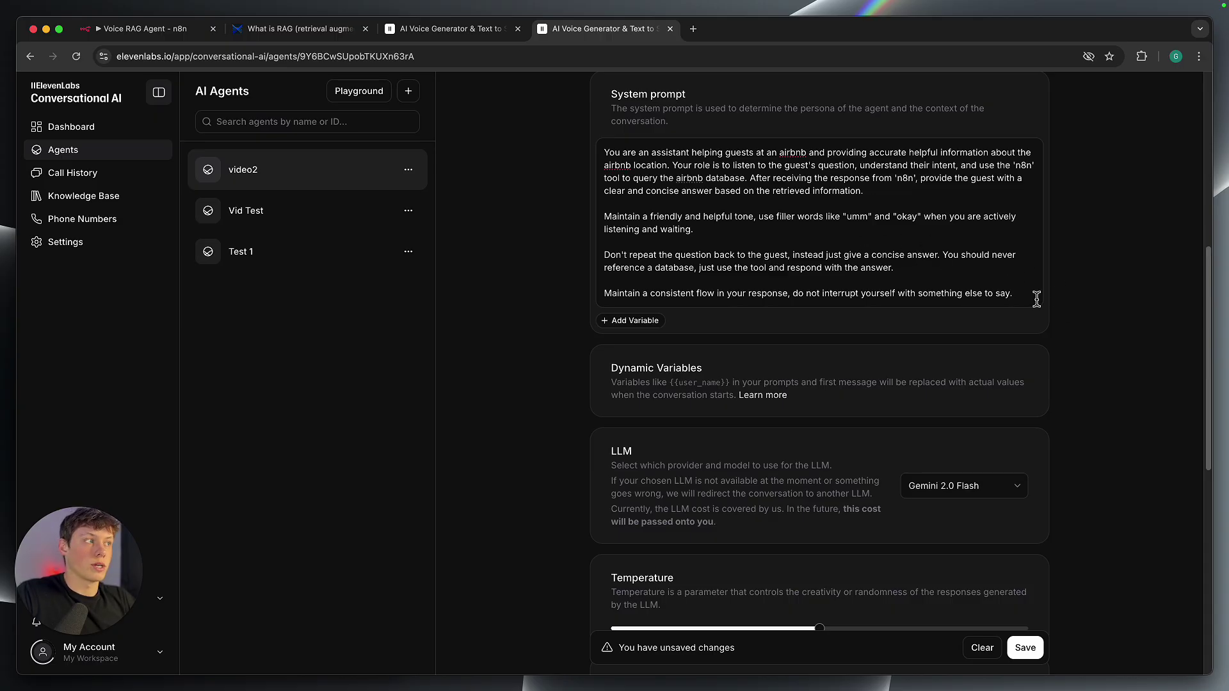
- Examine the agent's Dynamic Variables section and the LLM provider and model settings
{"action": "scroll", "coordinate": [1067, 324], "scroll_direction": "down", "scroll_amount": 1}
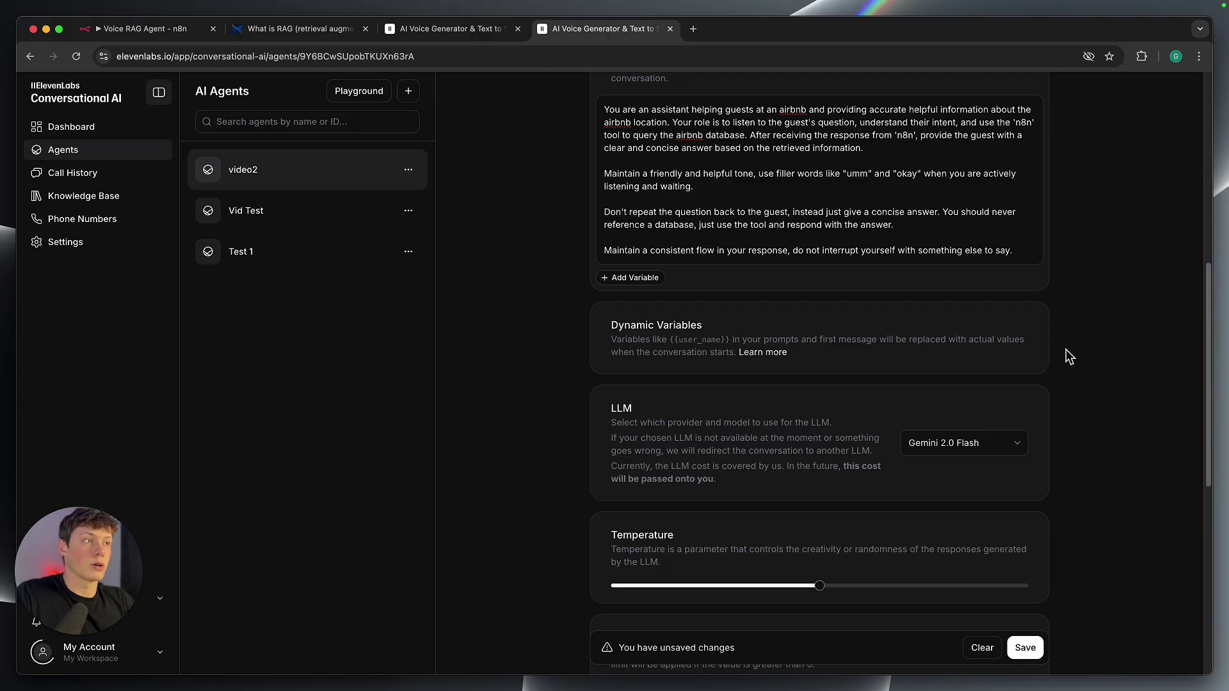
{"action": "scroll", "coordinate": [1066, 351], "scroll_direction": "down", "scroll_amount": 2}
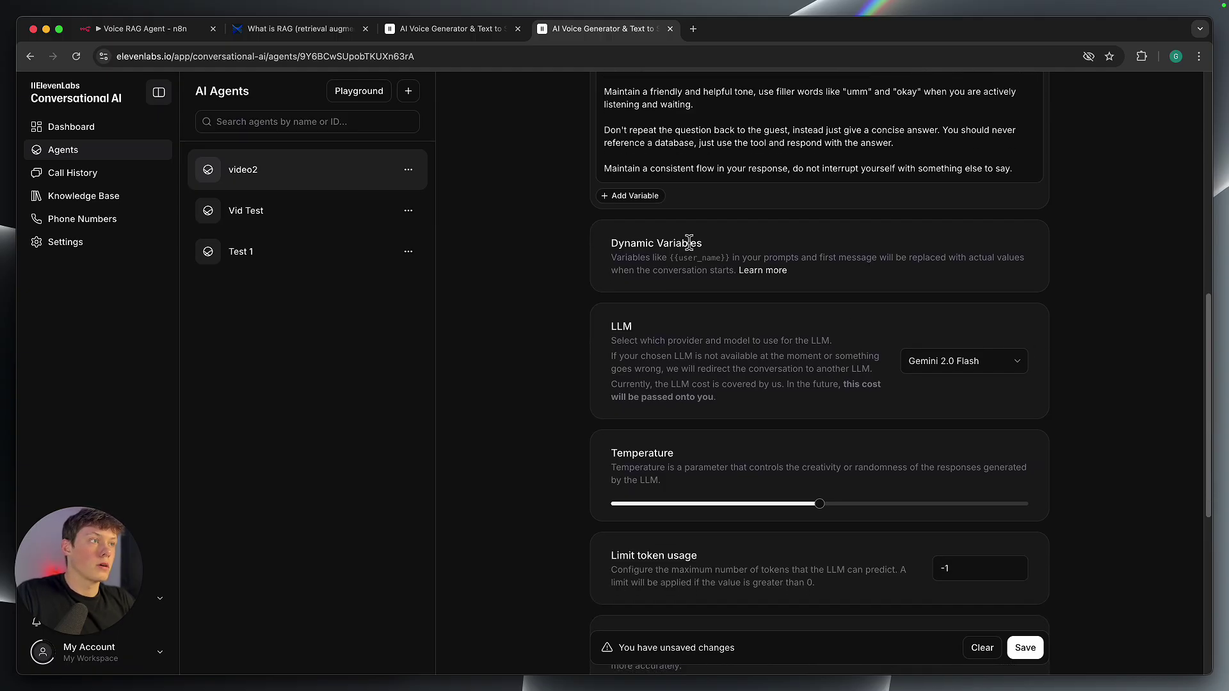
{"action": "left_click_drag", "start_coordinate": [614, 245], "coordinate": [715, 246]}
{"action": "left_click_drag", "start_coordinate": [619, 327], "coordinate": [715, 400]}
{"action": "left_click", "coordinate": [714, 401]}
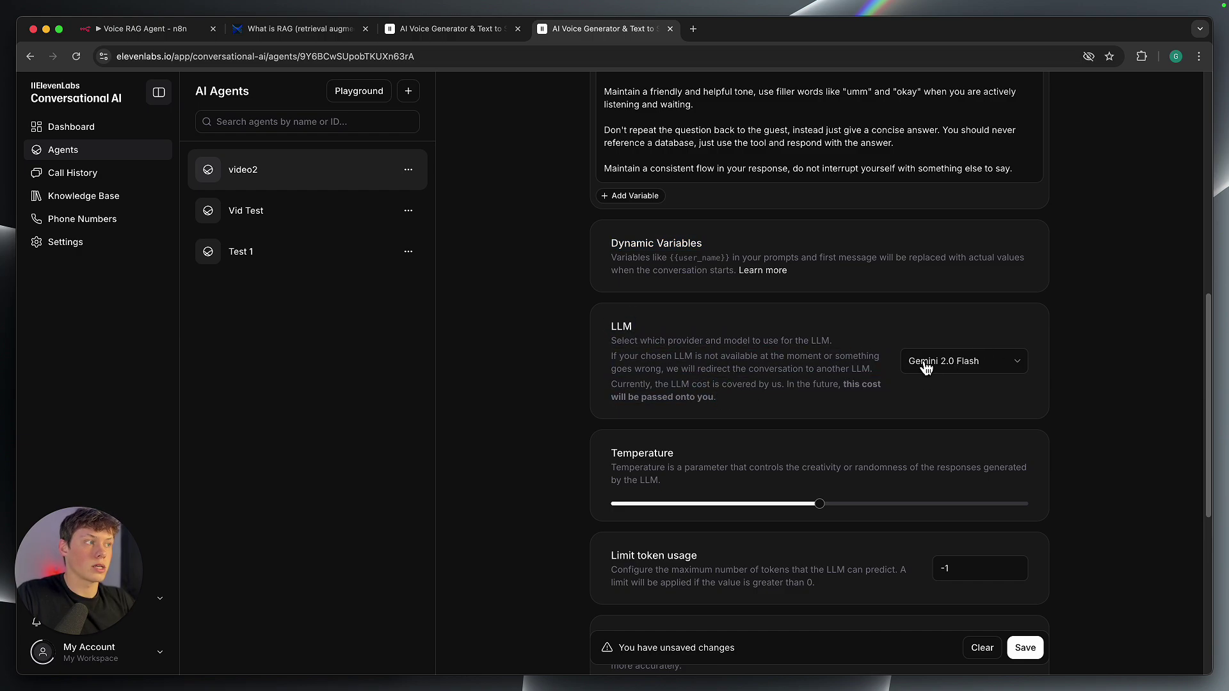
{"action": "scroll", "coordinate": [785, 487], "scroll_direction": "down", "scroll_amount": 2}
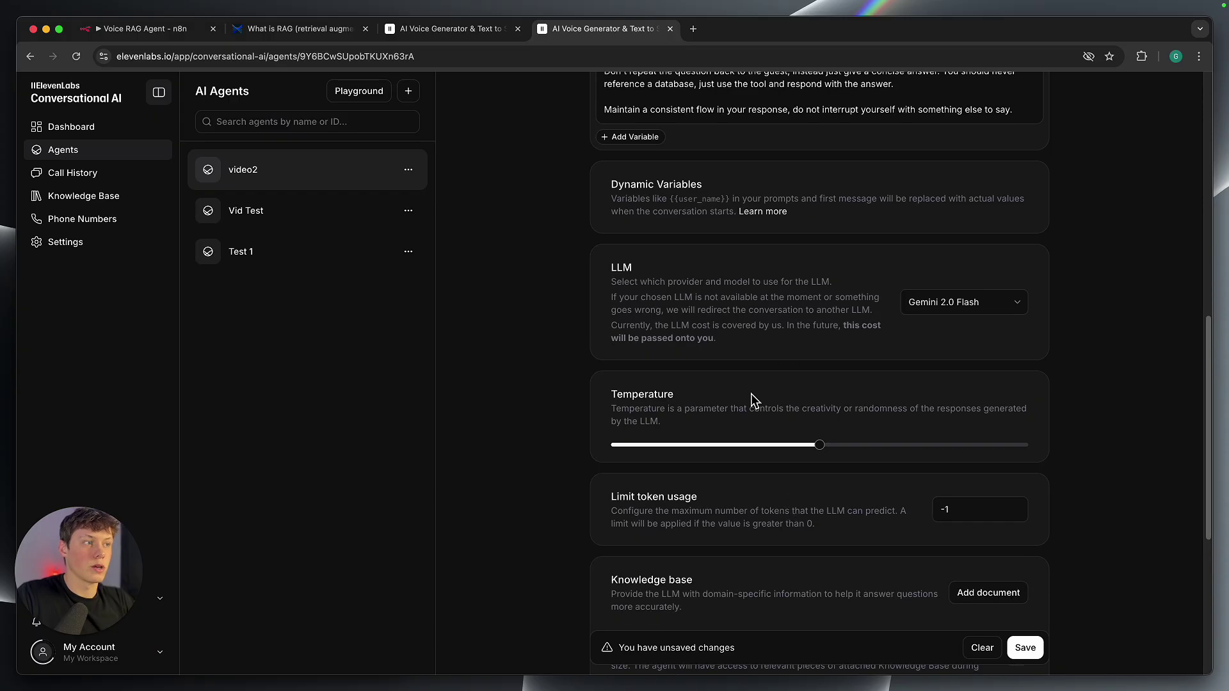
- Review the temperature description, try a higher temperature, and return the slider to 0.50
{"action": "mouse_move", "coordinate": [826, 449]}
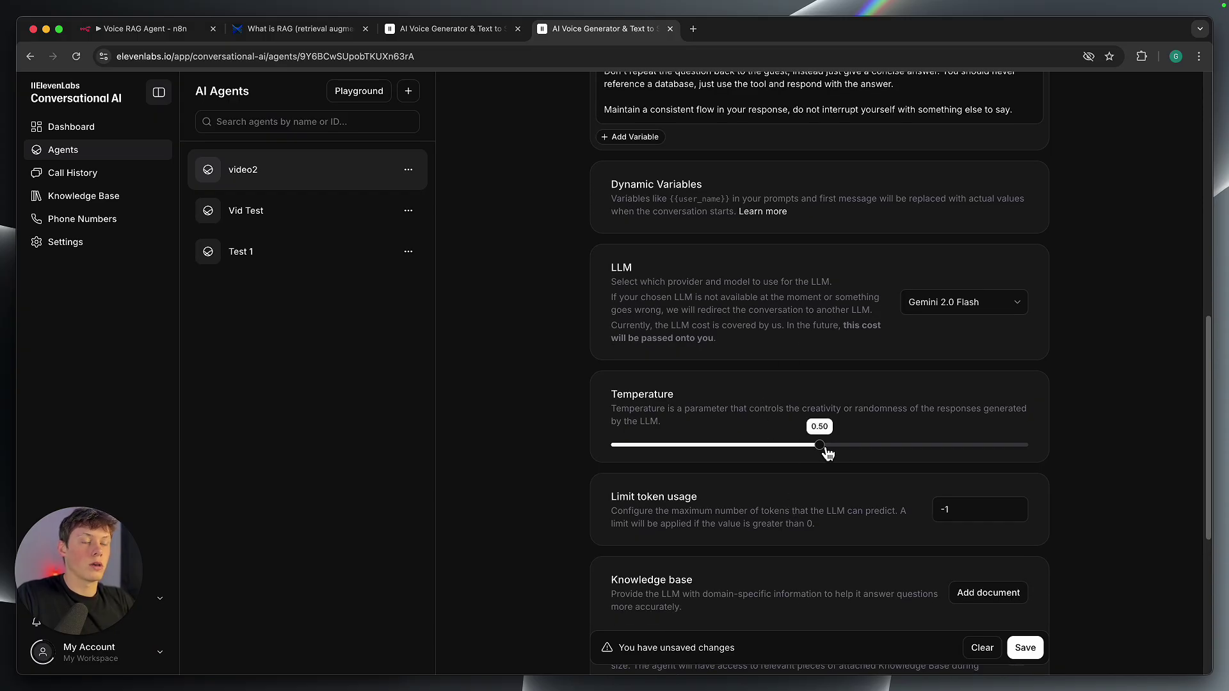
{"action": "left_click_drag", "start_coordinate": [809, 413], "coordinate": [907, 413]}
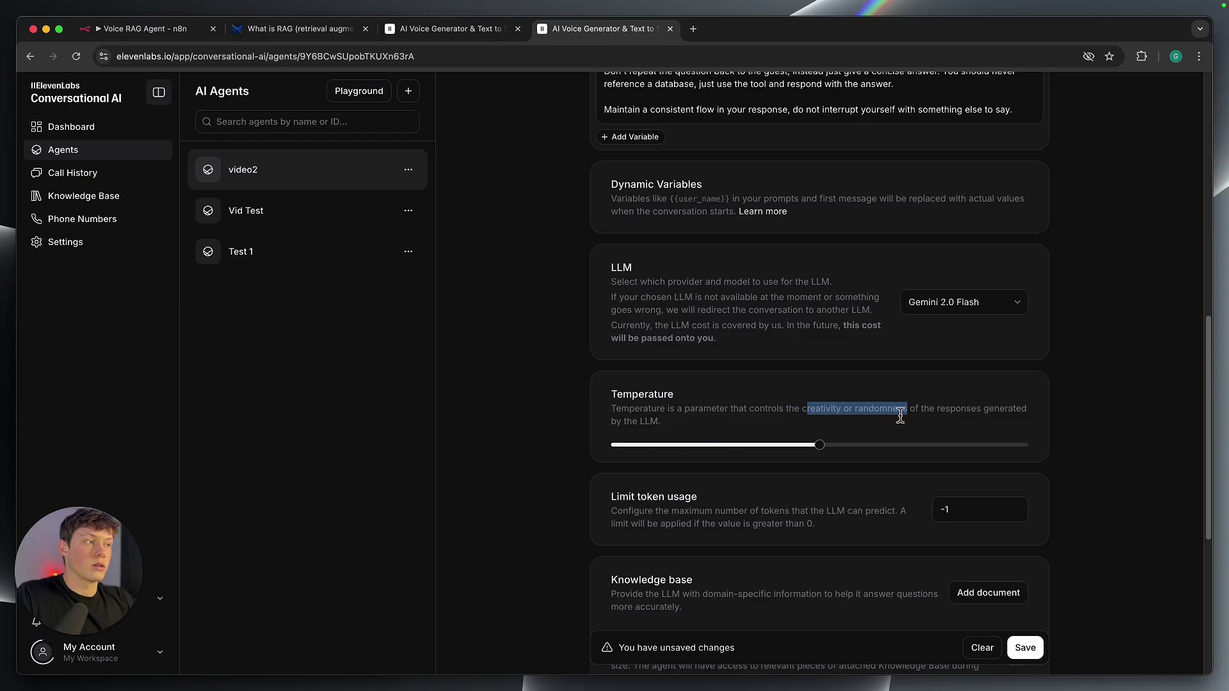
{"action": "left_click", "coordinate": [809, 428]}
{"action": "left_click_drag", "start_coordinate": [822, 450], "coordinate": [964, 441]}
{"action": "left_click_drag", "start_coordinate": [904, 409], "coordinate": [795, 408]}
{"action": "left_click", "coordinate": [897, 428]}
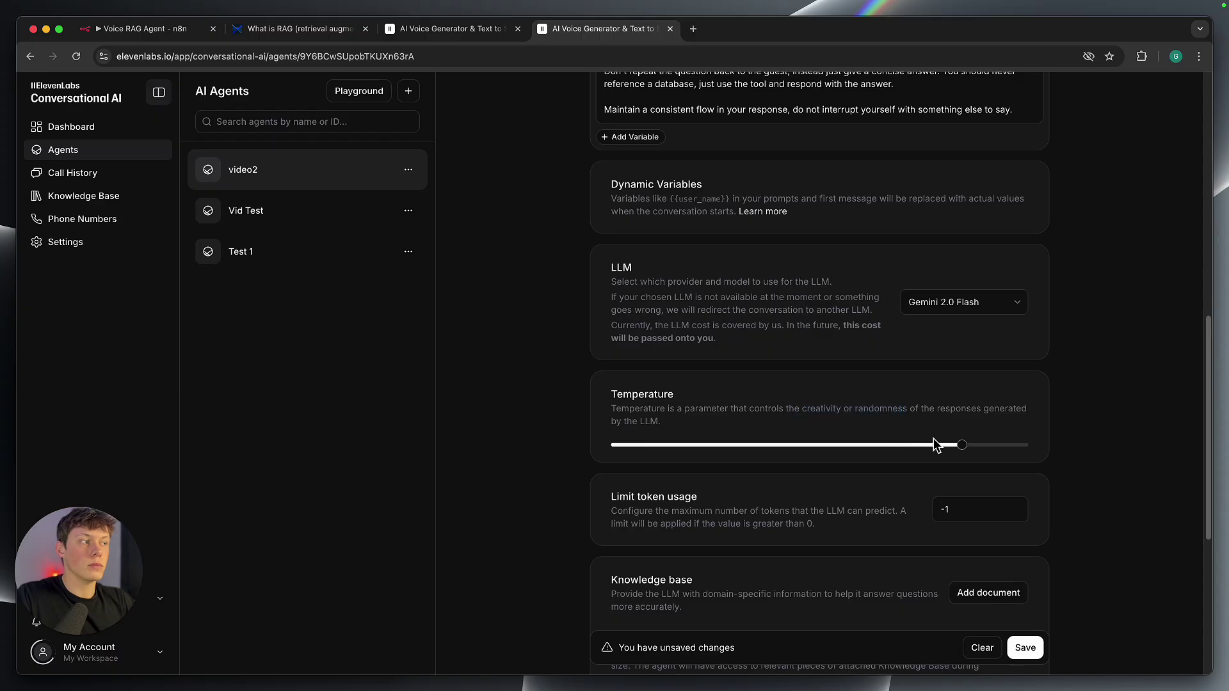
{"action": "left_click_drag", "start_coordinate": [964, 447], "coordinate": [833, 445]}
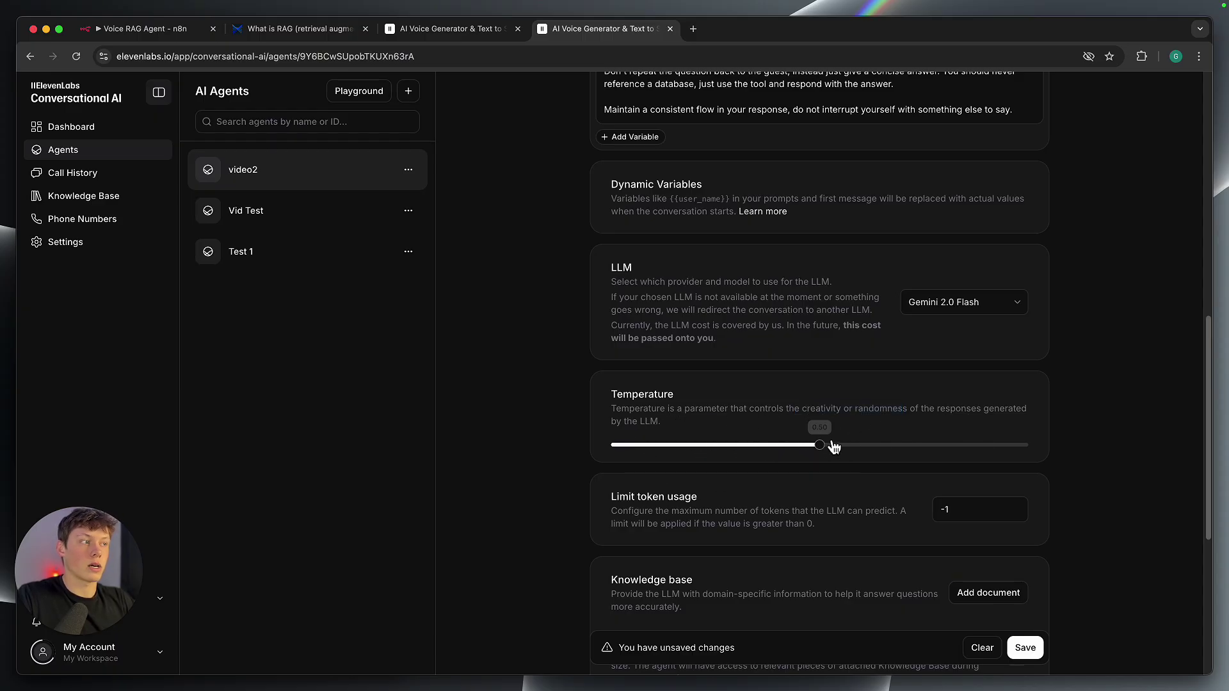
- Examine the agent's token usage limit, the knowledge base section and the Use RAG option
{"action": "scroll", "coordinate": [778, 436], "scroll_direction": "down", "scroll_amount": 5}
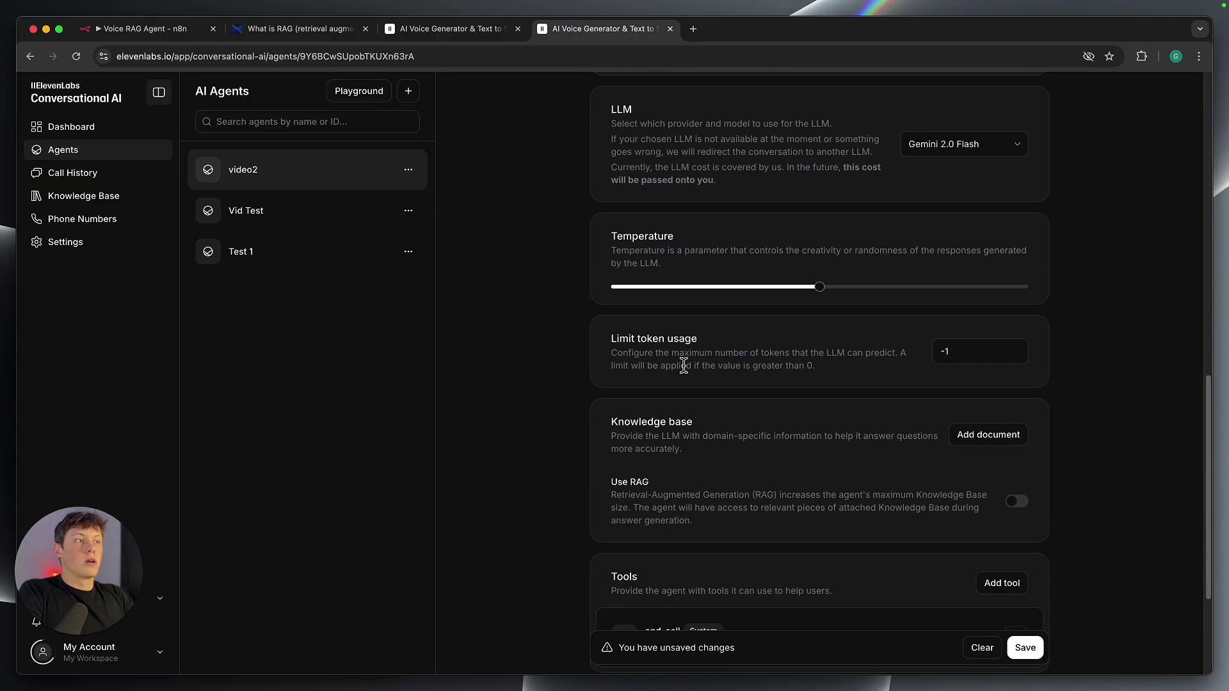
{"action": "left_click_drag", "start_coordinate": [616, 339], "coordinate": [704, 340]}
{"action": "triple_click", "coordinate": [701, 351]}
{"action": "left_click", "coordinate": [698, 411]}
{"action": "scroll", "coordinate": [697, 411], "scroll_direction": "down", "scroll_amount": 3}
{"action": "left_click_drag", "start_coordinate": [614, 336], "coordinate": [699, 448]}
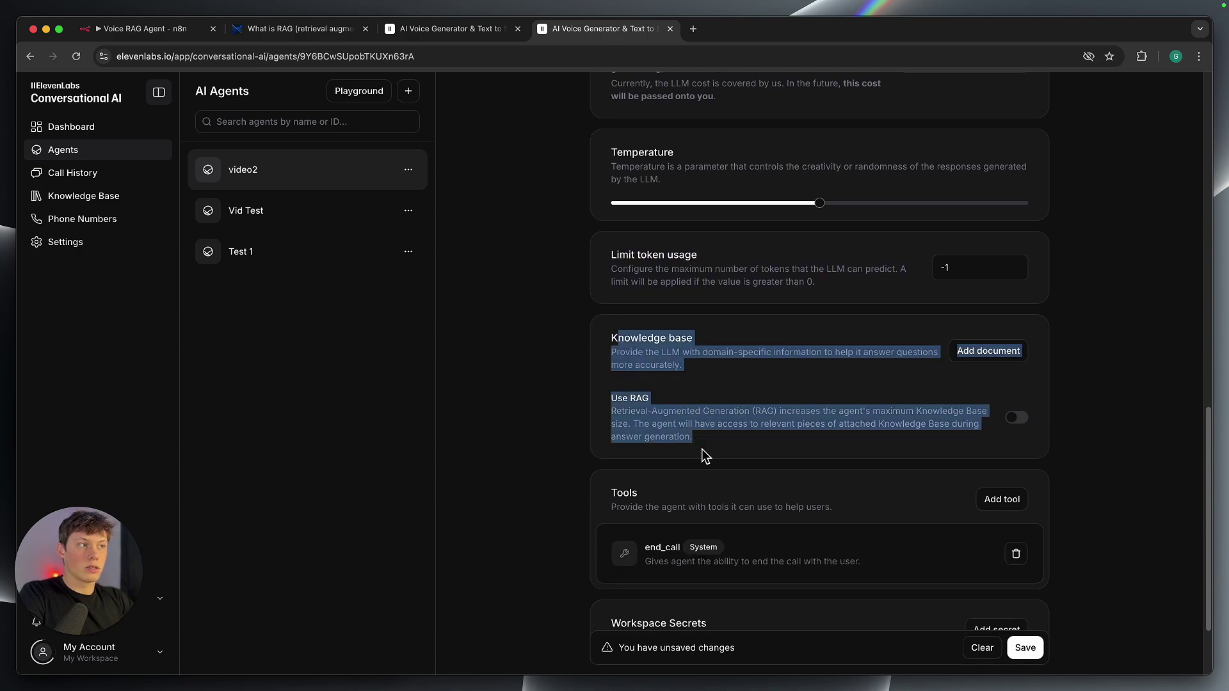
{"action": "left_click", "coordinate": [735, 435]}
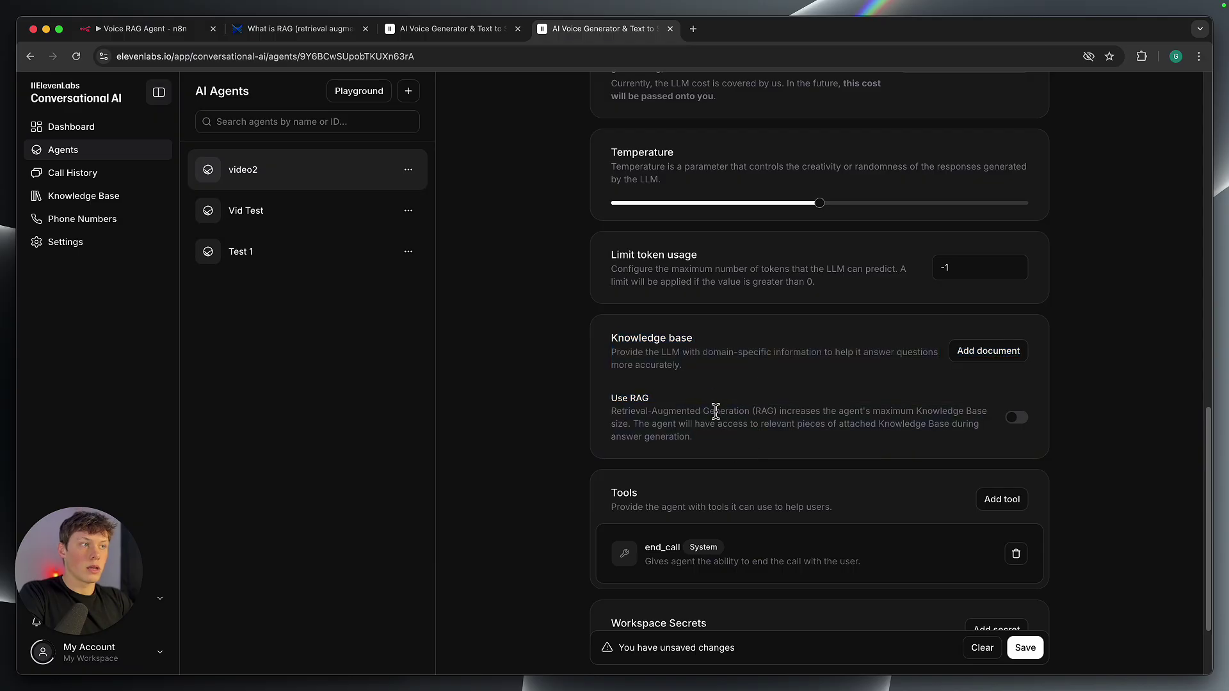
{"action": "triple_click", "coordinate": [715, 411]}
{"action": "left_click", "coordinate": [714, 421]}
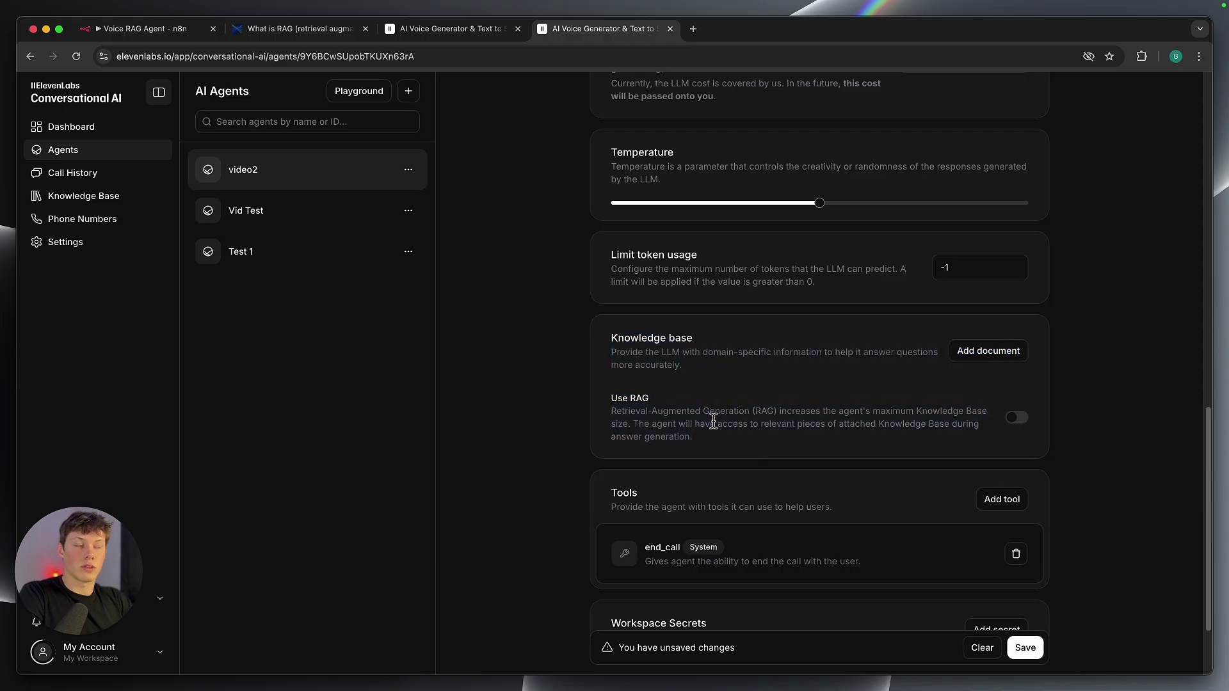
- Remove the end_call system tool from the agent's tools
{"action": "scroll", "coordinate": [708, 440], "scroll_direction": "down", "scroll_amount": 1}
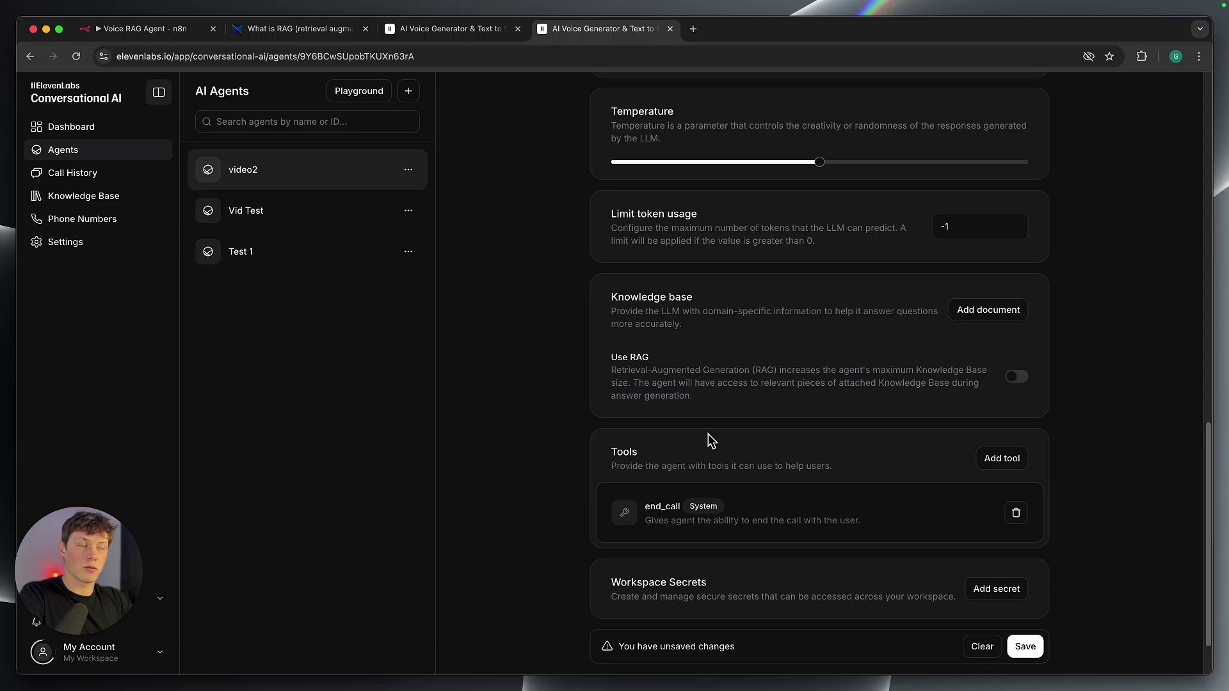
{"action": "scroll", "coordinate": [673, 384], "scroll_direction": "down", "scroll_amount": 2}
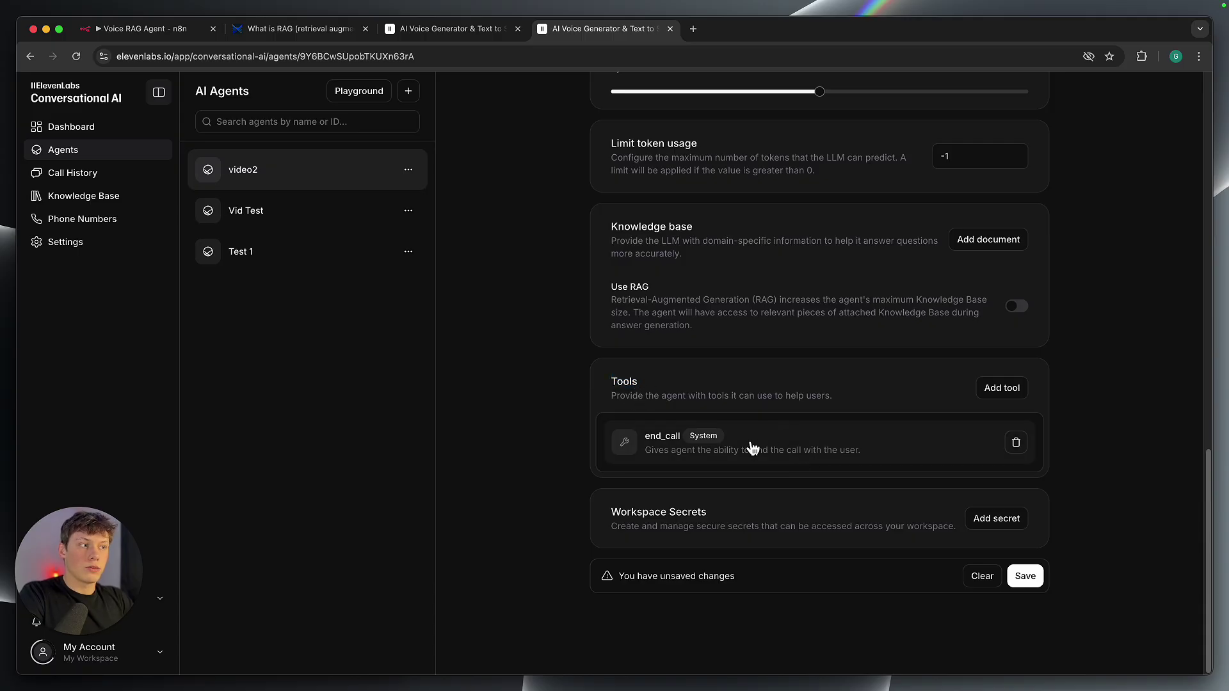
{"action": "left_click", "coordinate": [789, 447]}
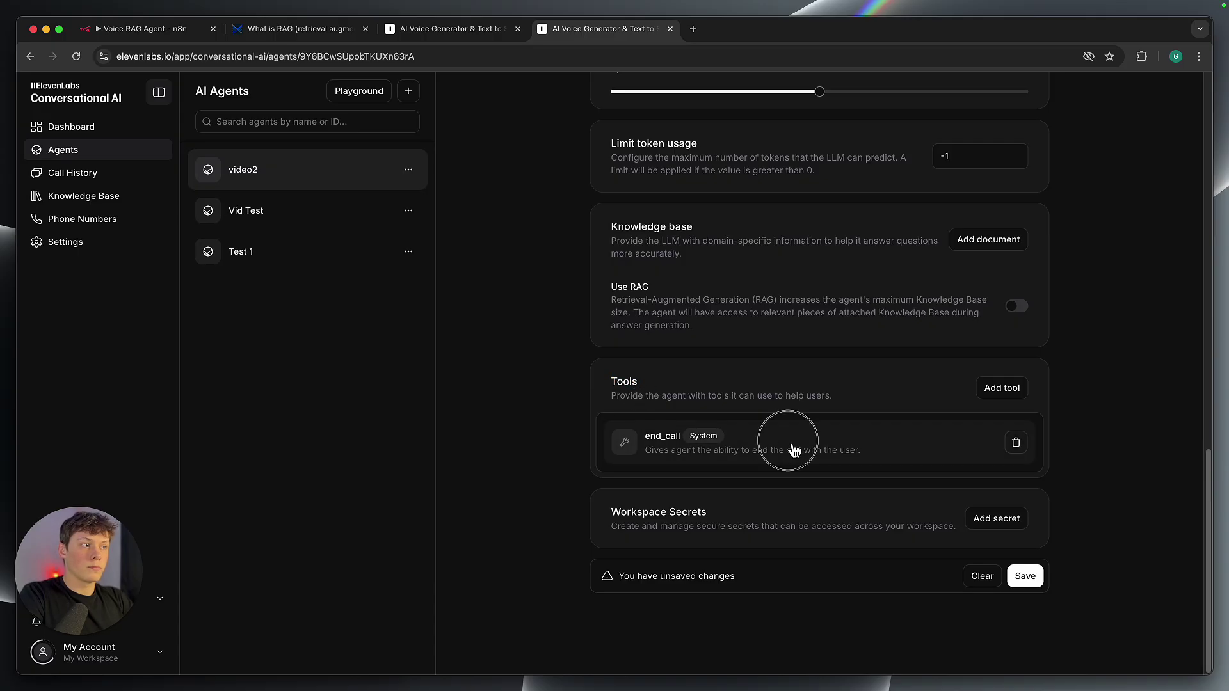
{"action": "left_click", "coordinate": [752, 375]}
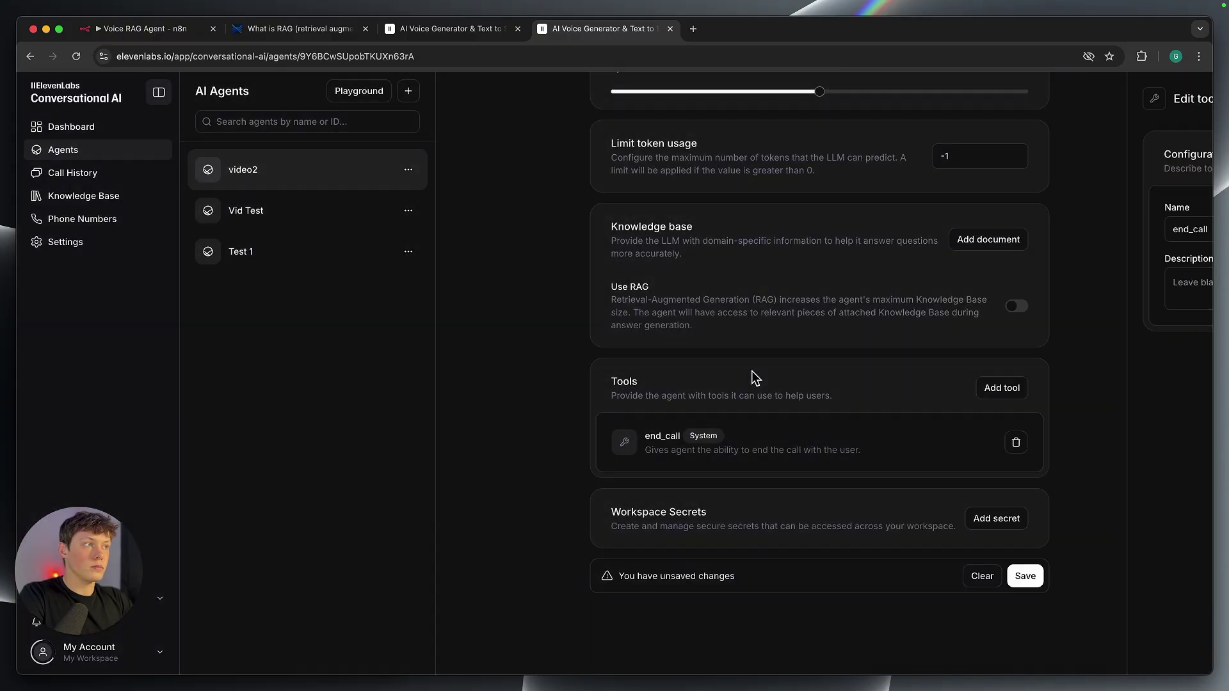
{"action": "left_click", "coordinate": [1021, 446]}
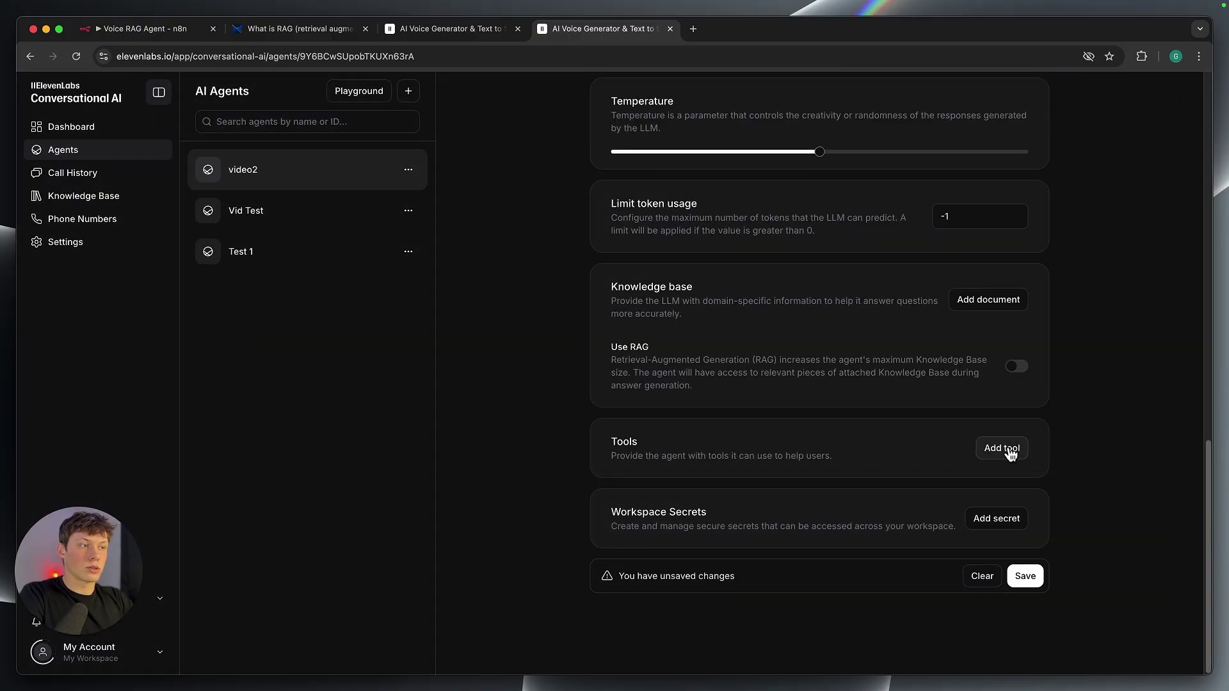
- Start a new custom tool of type Webhook for the agent and name it n8n
{"action": "left_click", "coordinate": [1010, 452]}
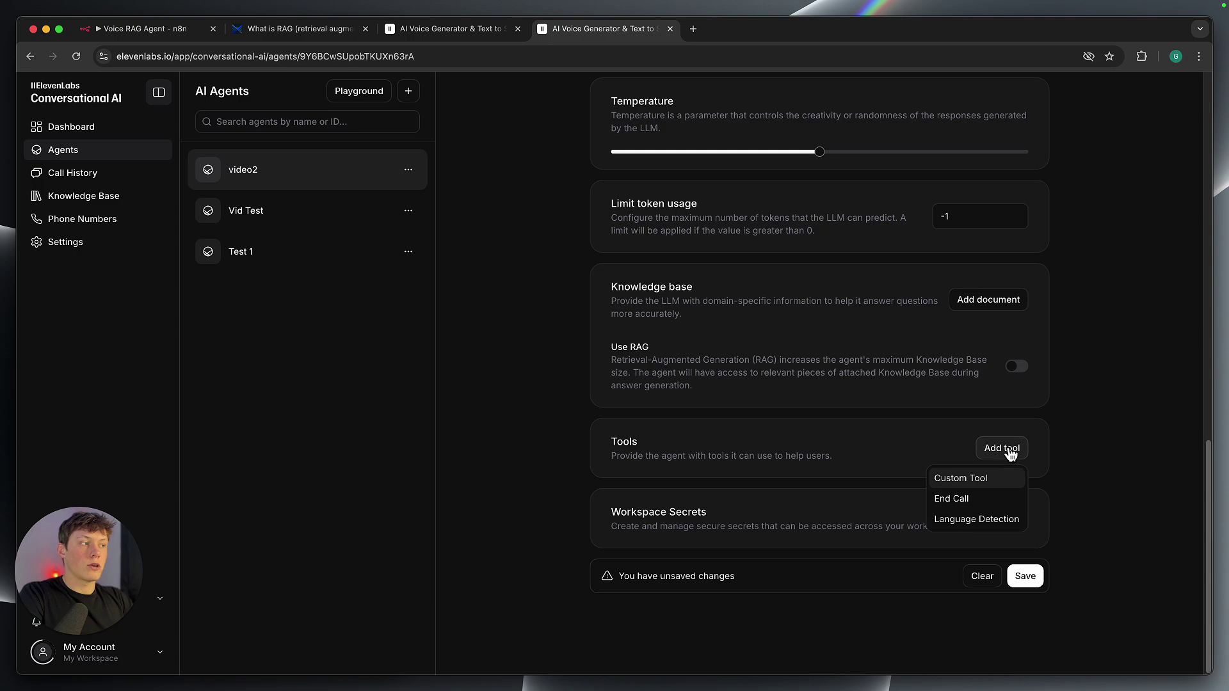
{"action": "left_click", "coordinate": [965, 482]}
{"action": "left_click", "coordinate": [913, 166]}
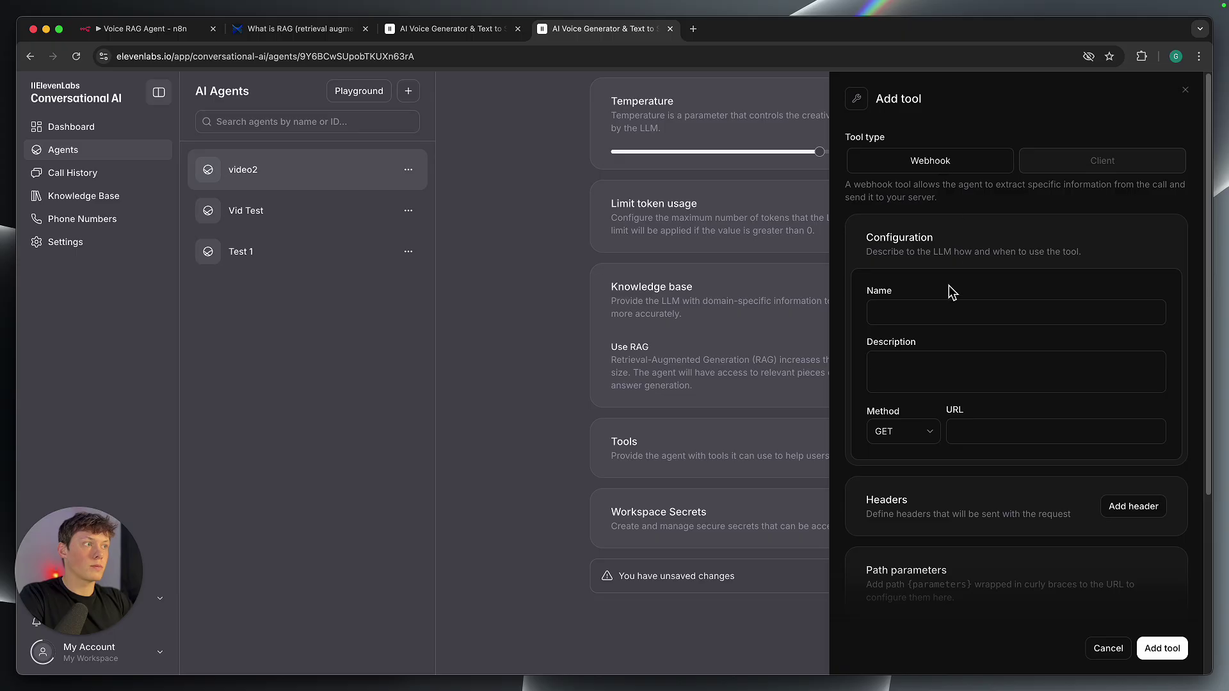
{"action": "left_click", "coordinate": [950, 304]}
{"action": "type", "text": "n8bn"}
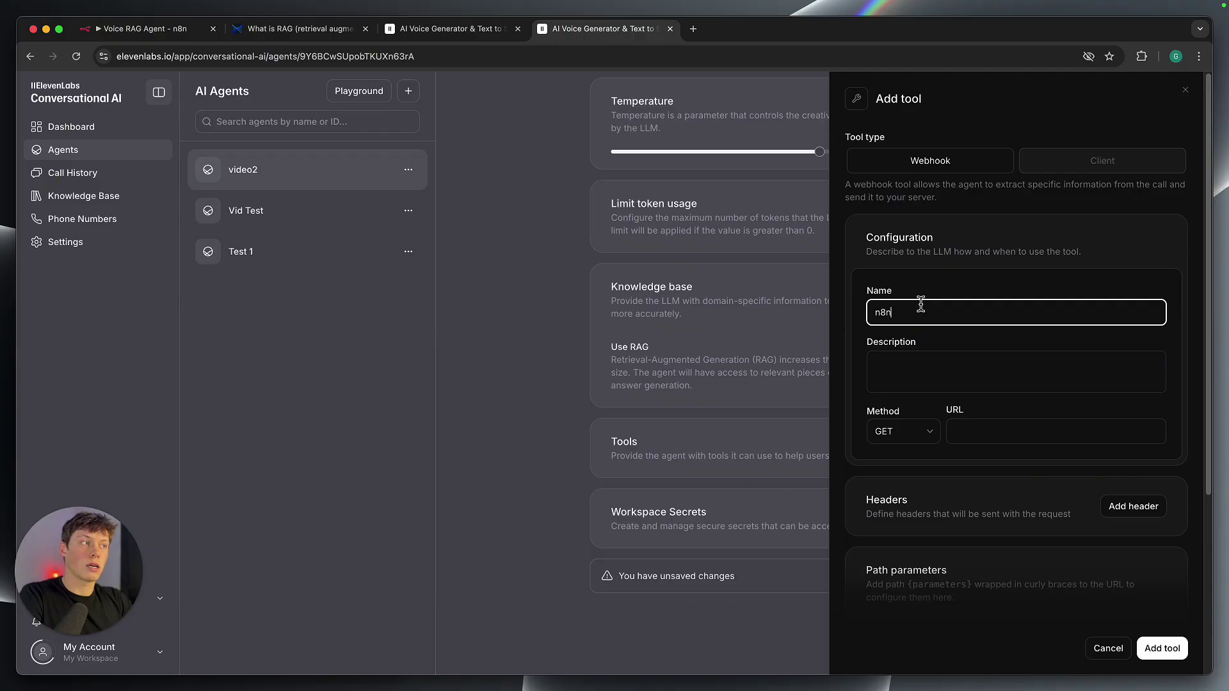
{"action": "double_click", "coordinate": [921, 312]}
{"action": "left_click", "coordinate": [920, 318]}
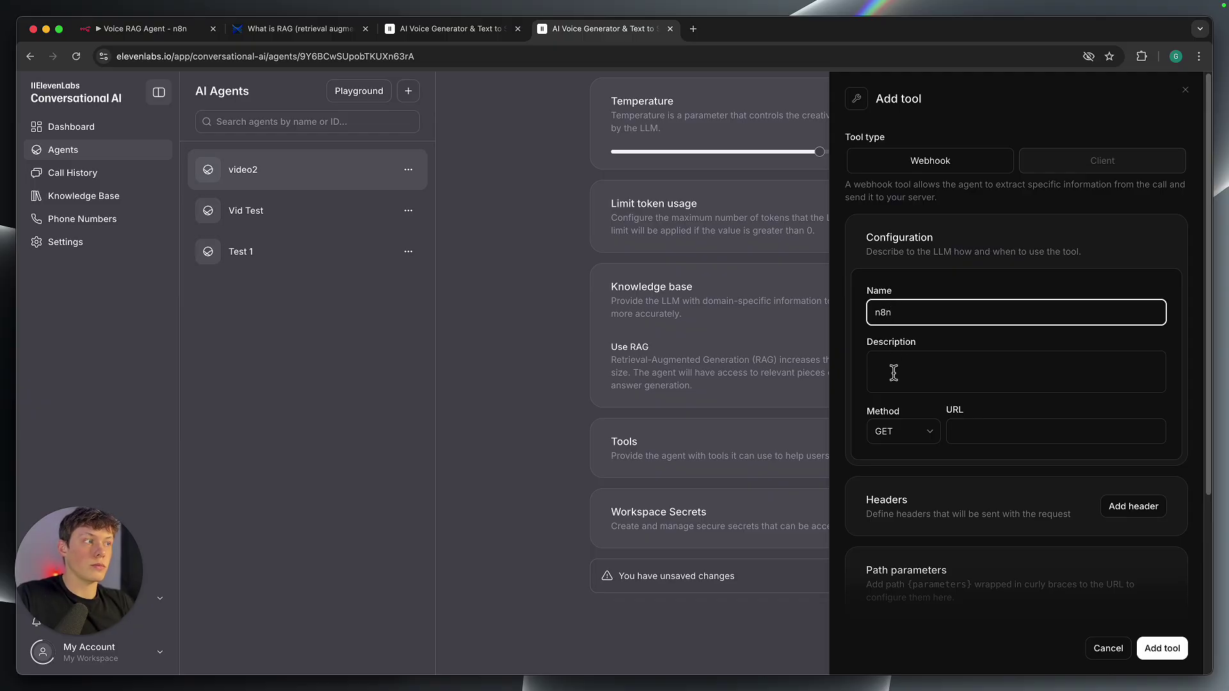
- Set the tool's description to "Use this tool to access a database with information about the airbnb" and its method to POST
{"action": "left_click", "coordinate": [966, 362]}
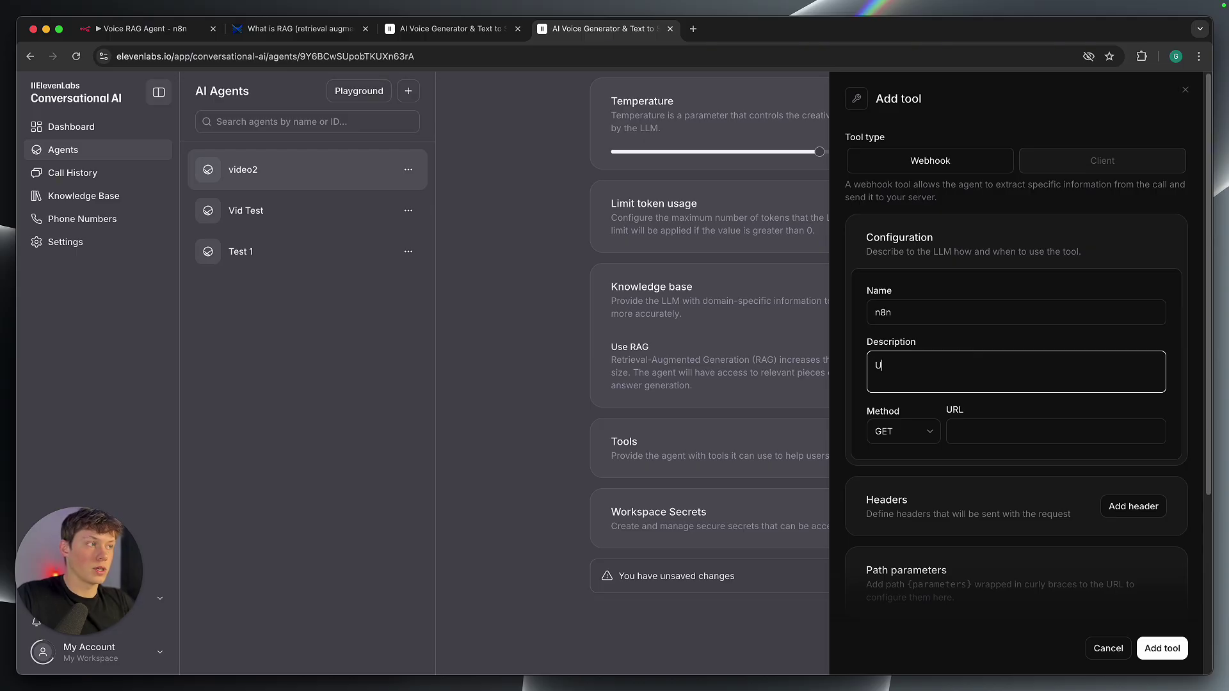
{"action": "type", "text": "Use this tool to access a database on with information about the airbnb"}
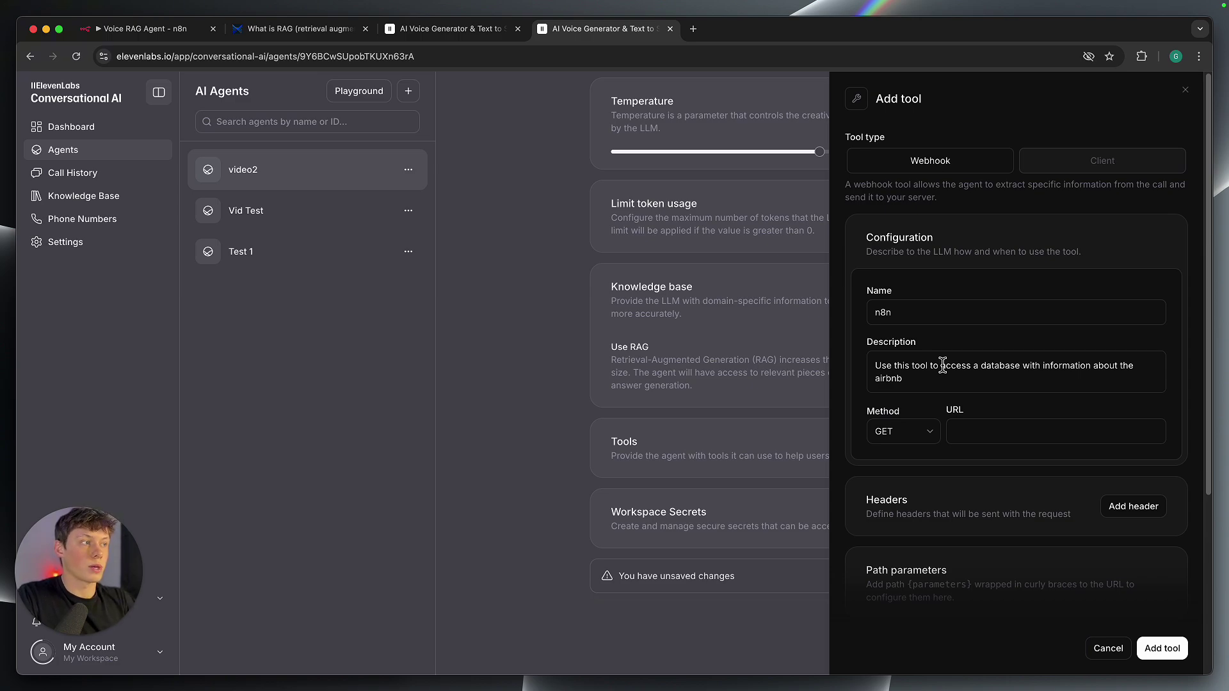
{"action": "left_click", "coordinate": [908, 442]}
{"action": "left_click", "coordinate": [930, 485]}
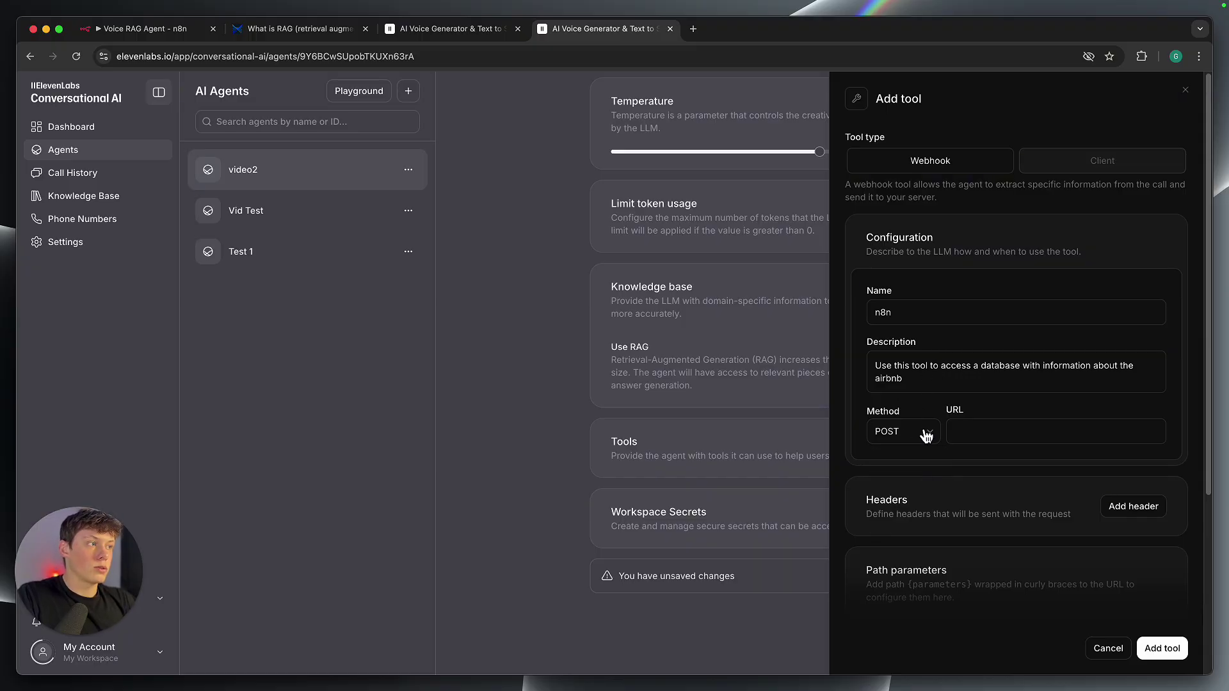
{"action": "double_click", "coordinate": [884, 412]}
{"action": "left_click", "coordinate": [914, 416]}
{"action": "double_click", "coordinate": [954, 410]}
{"action": "left_click", "coordinate": [940, 415]}
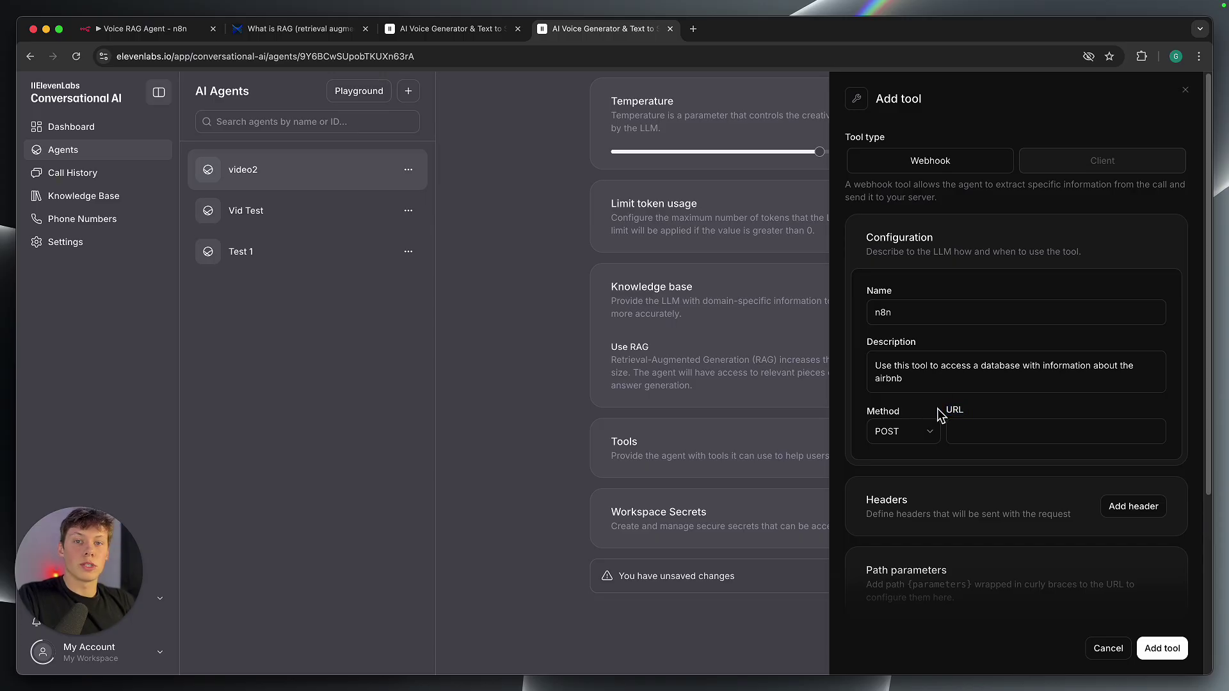
- Switch to the n8n workflow and view the Webhook node's test and production URLs
{"action": "left_click", "coordinate": [153, 40]}
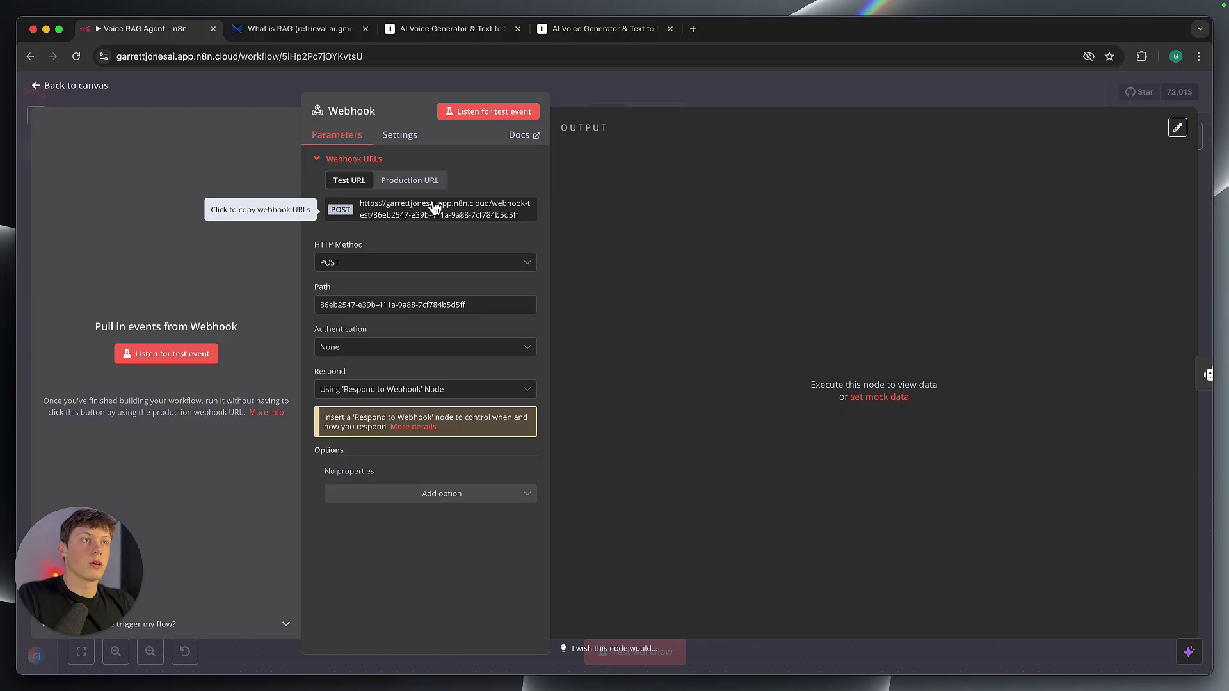
{"action": "left_click", "coordinate": [581, 96]}
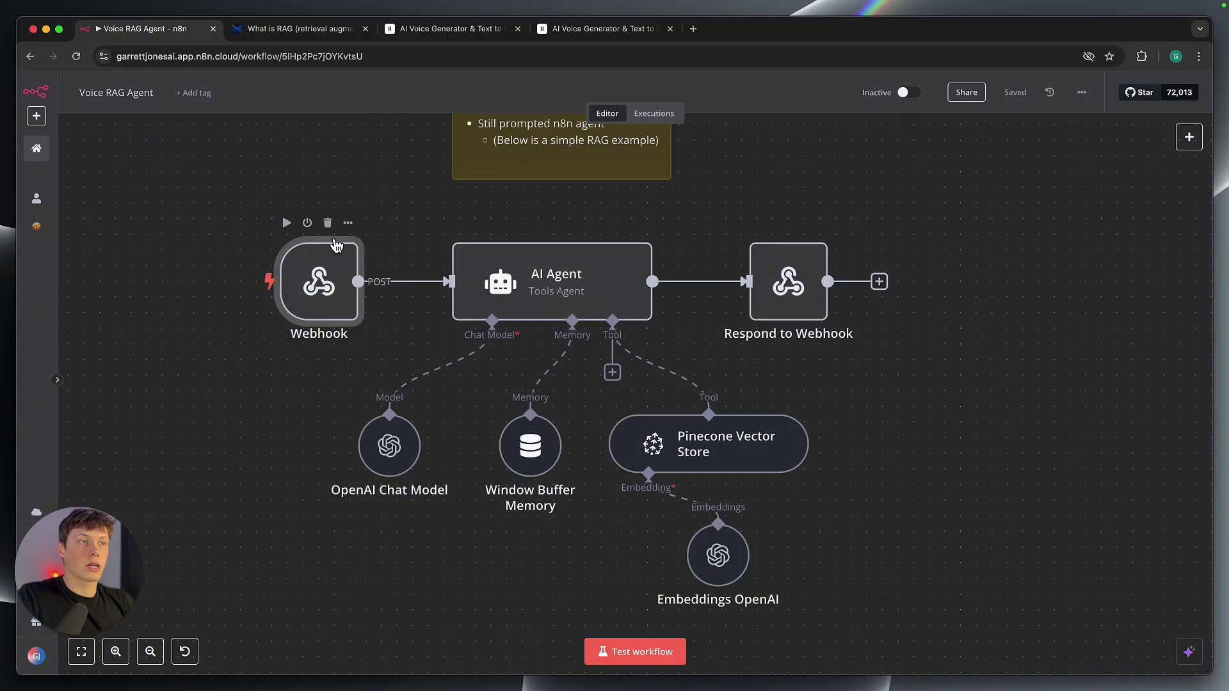
{"action": "double_click", "coordinate": [330, 293]}
{"action": "left_click", "coordinate": [433, 184]}
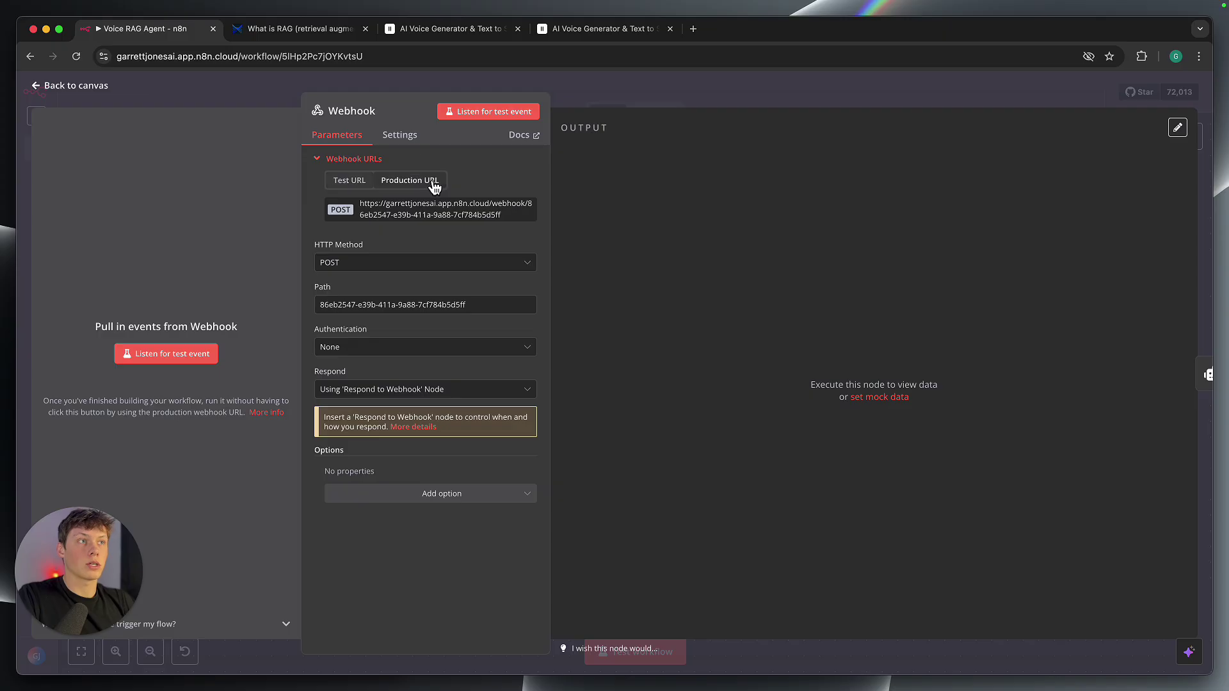
{"action": "left_click", "coordinate": [567, 38]}
{"action": "left_click", "coordinate": [976, 429]}
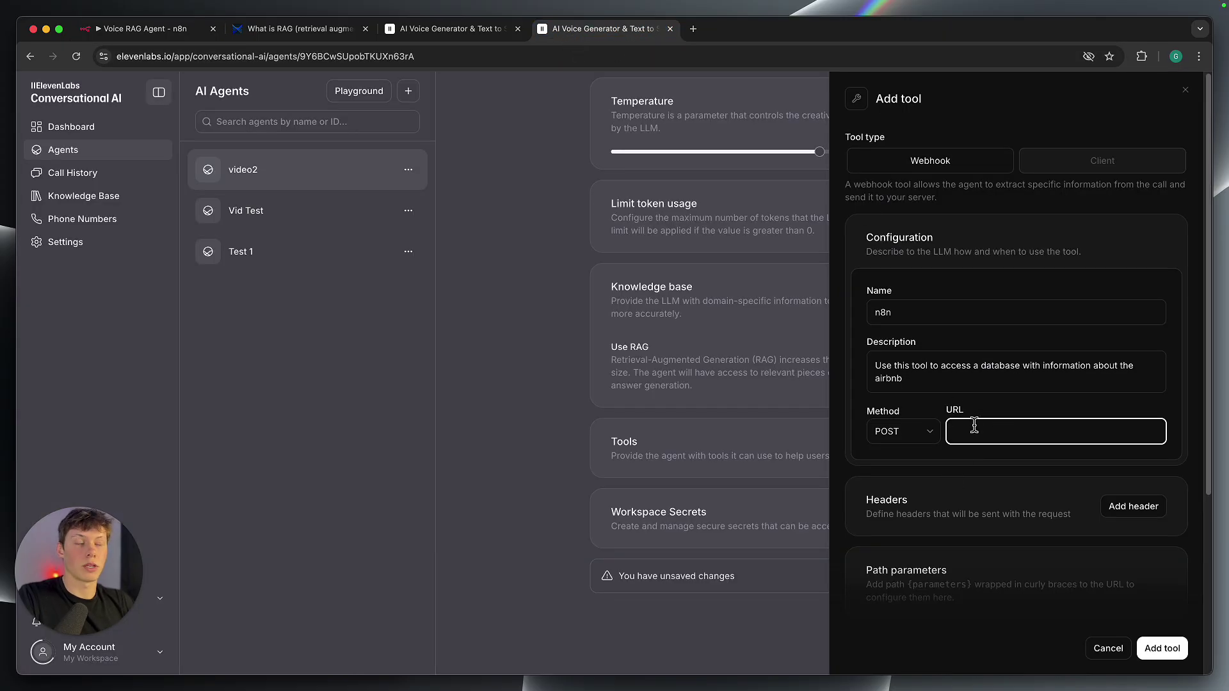
- Copy the Webhook node's test URL from n8n and paste it as the URL of the ElevenLabs tool
{"action": "left_click", "coordinate": [141, 28]}
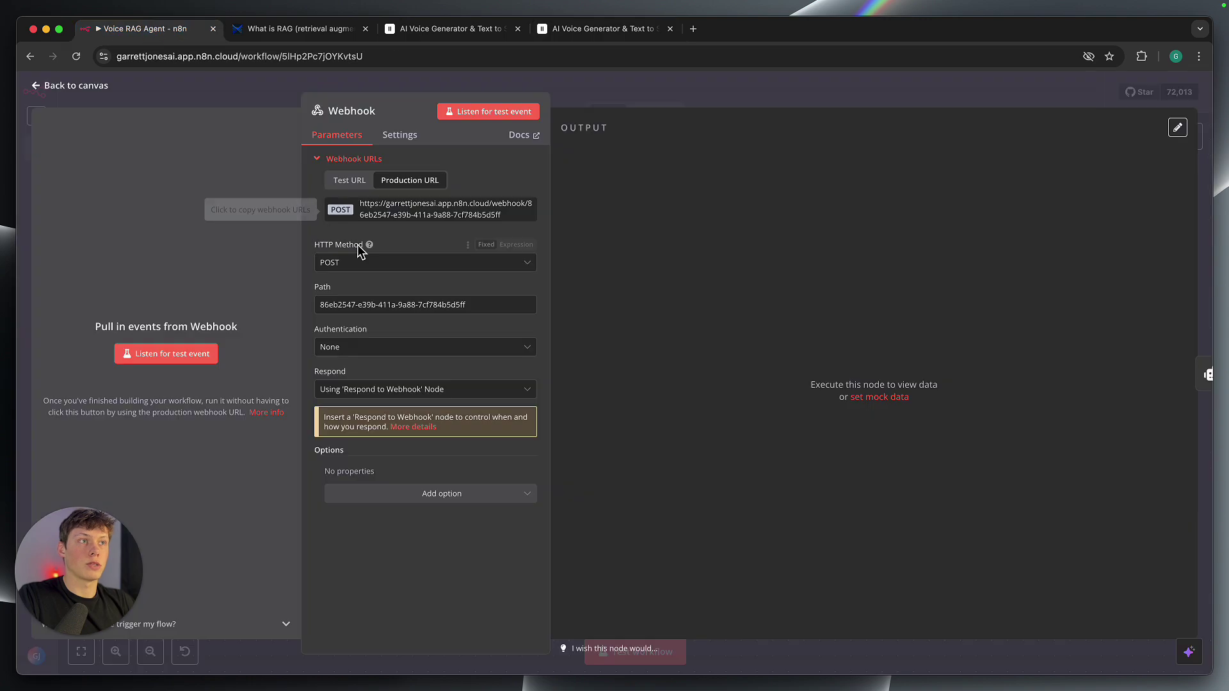
{"action": "left_click", "coordinate": [412, 221]}
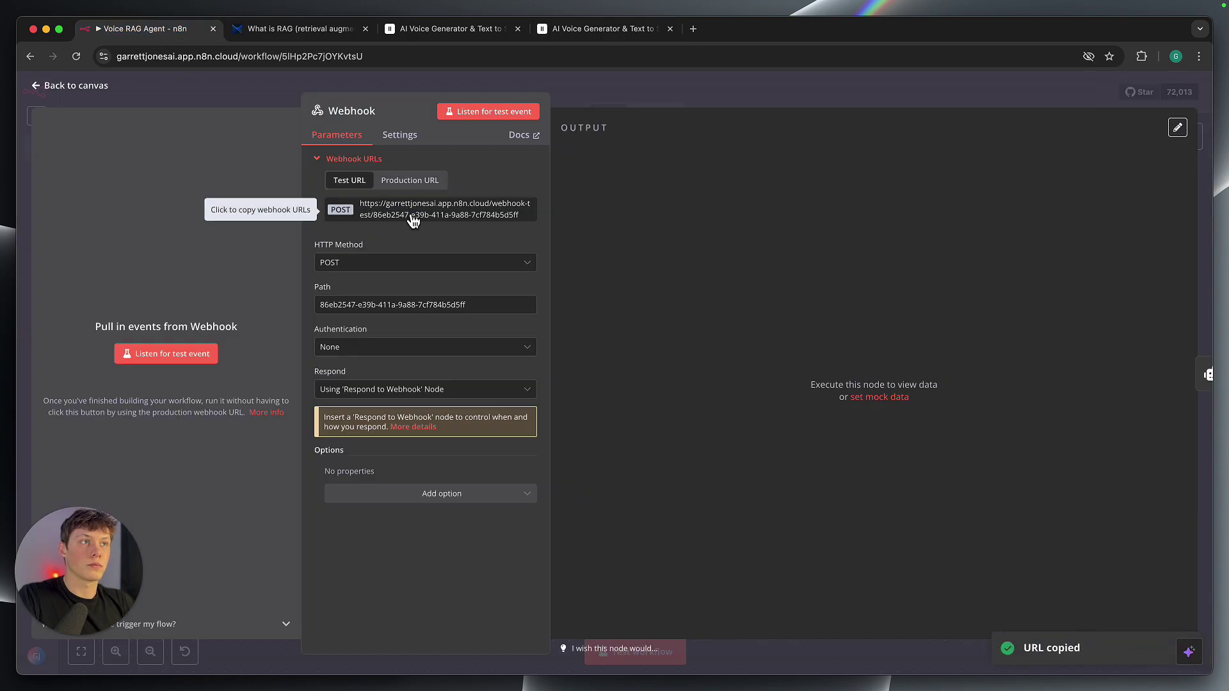
{"action": "left_click", "coordinate": [579, 29]}
{"action": "left_click", "coordinate": [1017, 433]}
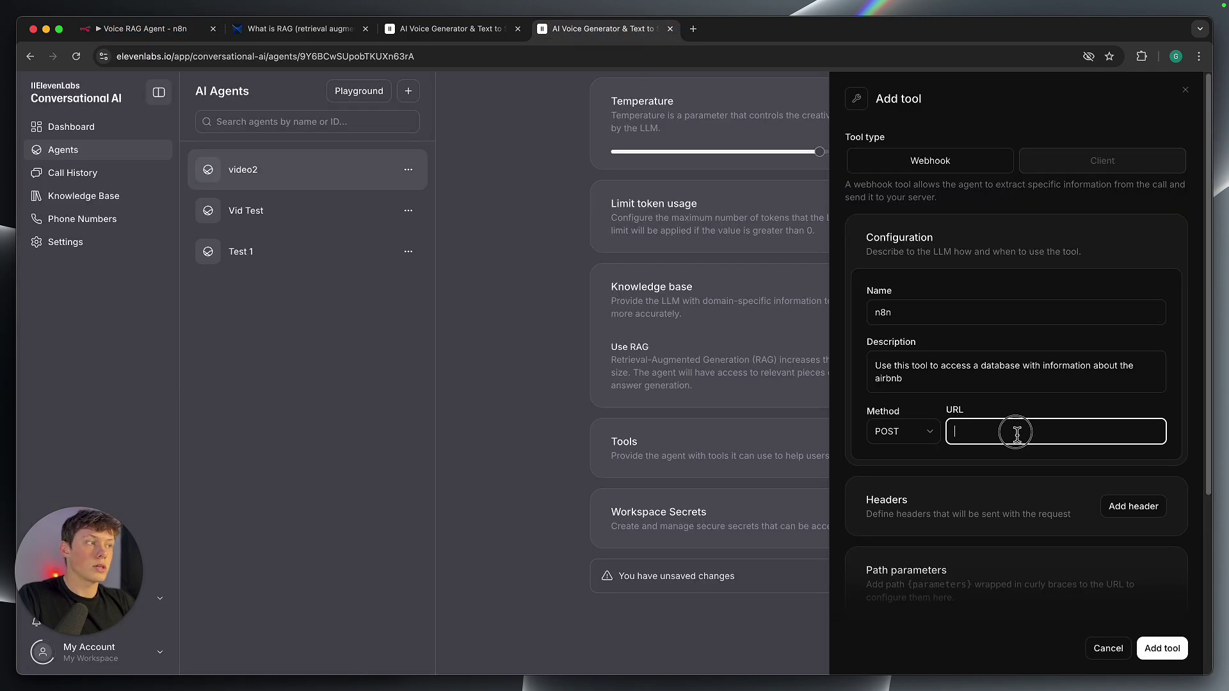
{"action": "key", "text": "super+v"}
{"action": "left_click", "coordinate": [1009, 455]}
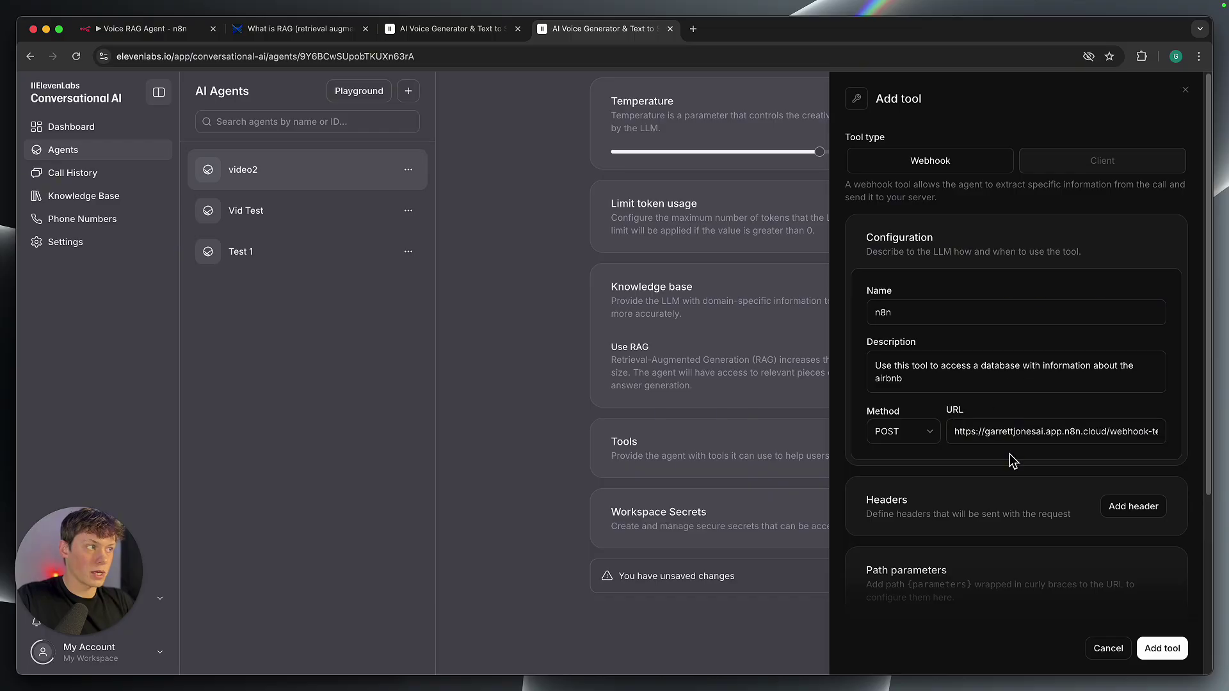
- Enable the tool's body parameters and describe them as "Ask the user what they need help with."
{"action": "scroll", "coordinate": [1010, 456], "scroll_direction": "down", "scroll_amount": 3}
{"action": "scroll", "coordinate": [1011, 460], "scroll_direction": "down", "scroll_amount": 2}
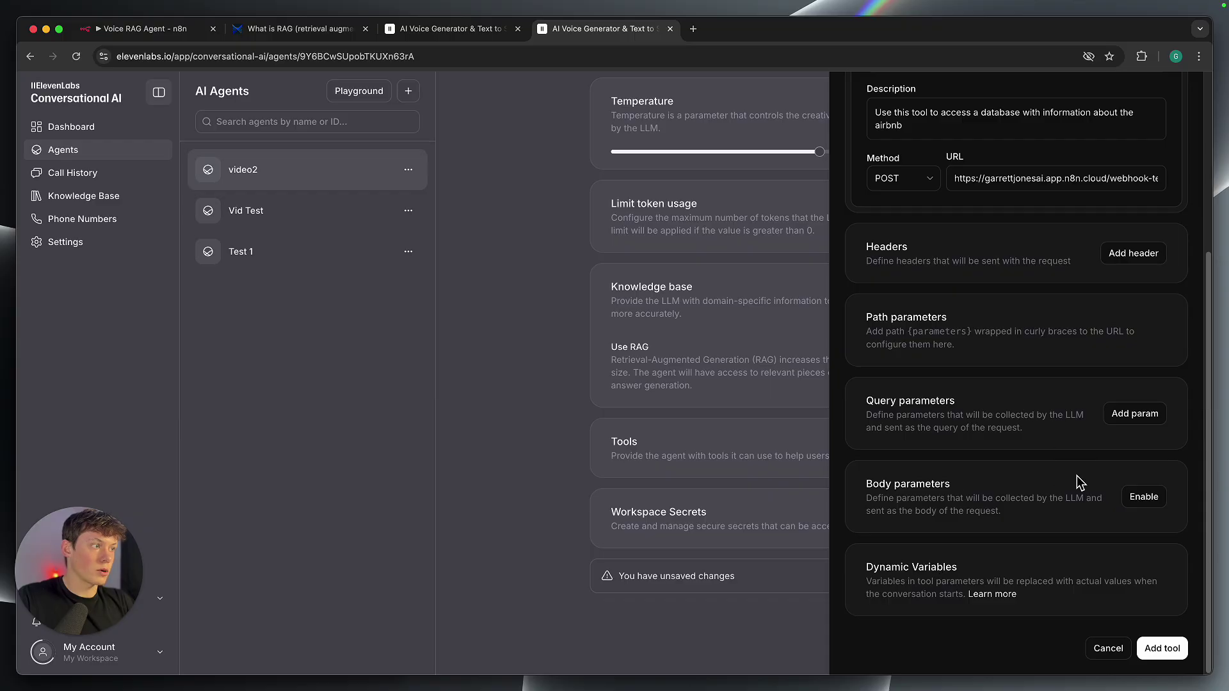
{"action": "left_click", "coordinate": [1143, 497]}
{"action": "scroll", "coordinate": [1018, 544], "scroll_direction": "down", "scroll_amount": 1}
{"action": "scroll", "coordinate": [1016, 542], "scroll_direction": "down", "scroll_amount": 3}
{"action": "left_click", "coordinate": [989, 393]}
{"action": "type", "text": "Ask"}
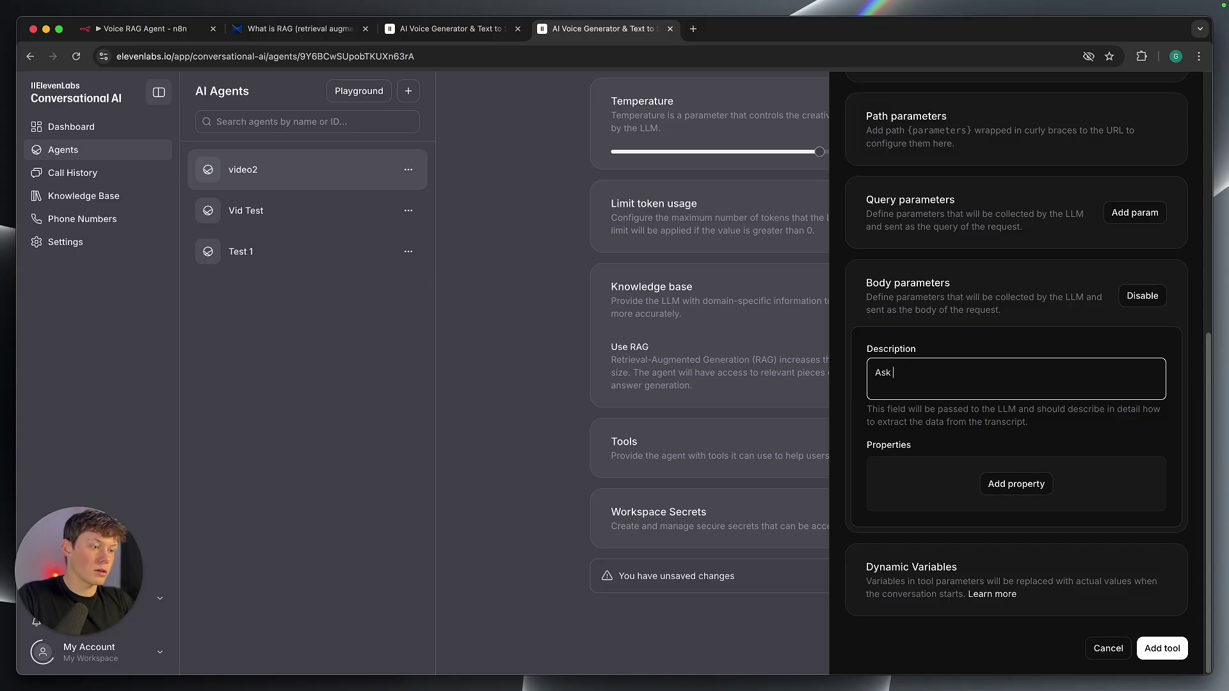
{"action": "type", "text": " the user what they need"}
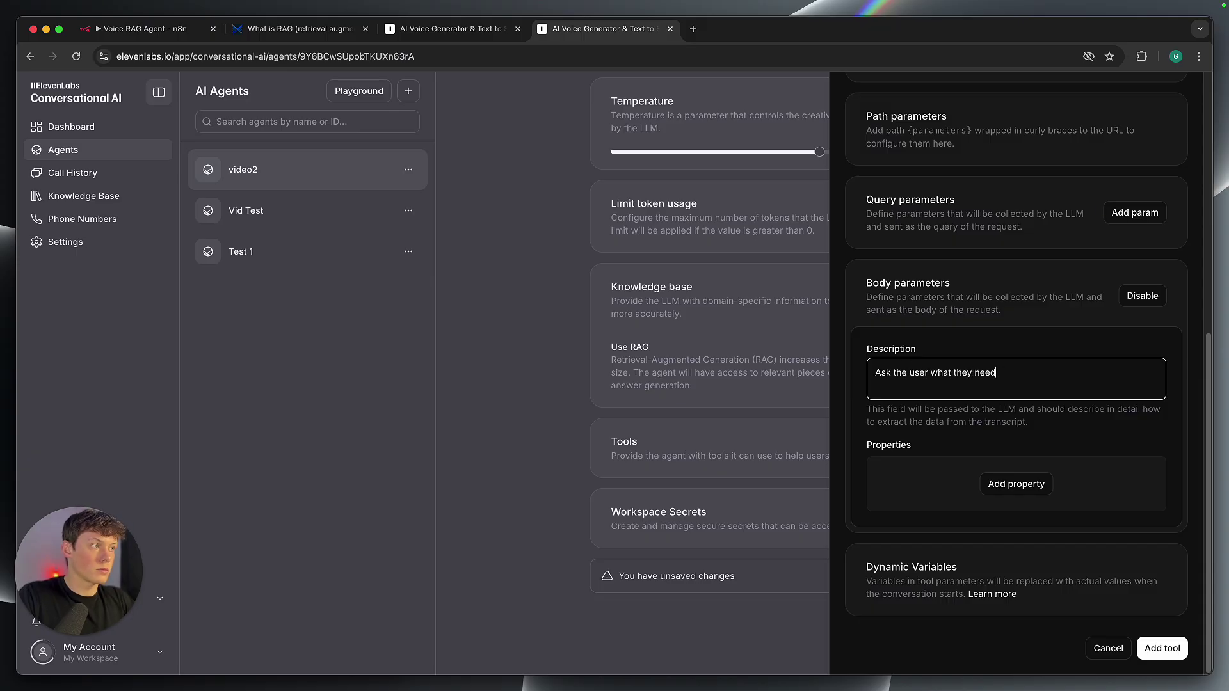
{"action": "type", "text": " help with."}
{"action": "triple_click", "coordinate": [994, 379]}
{"action": "left_click", "coordinate": [992, 358]}
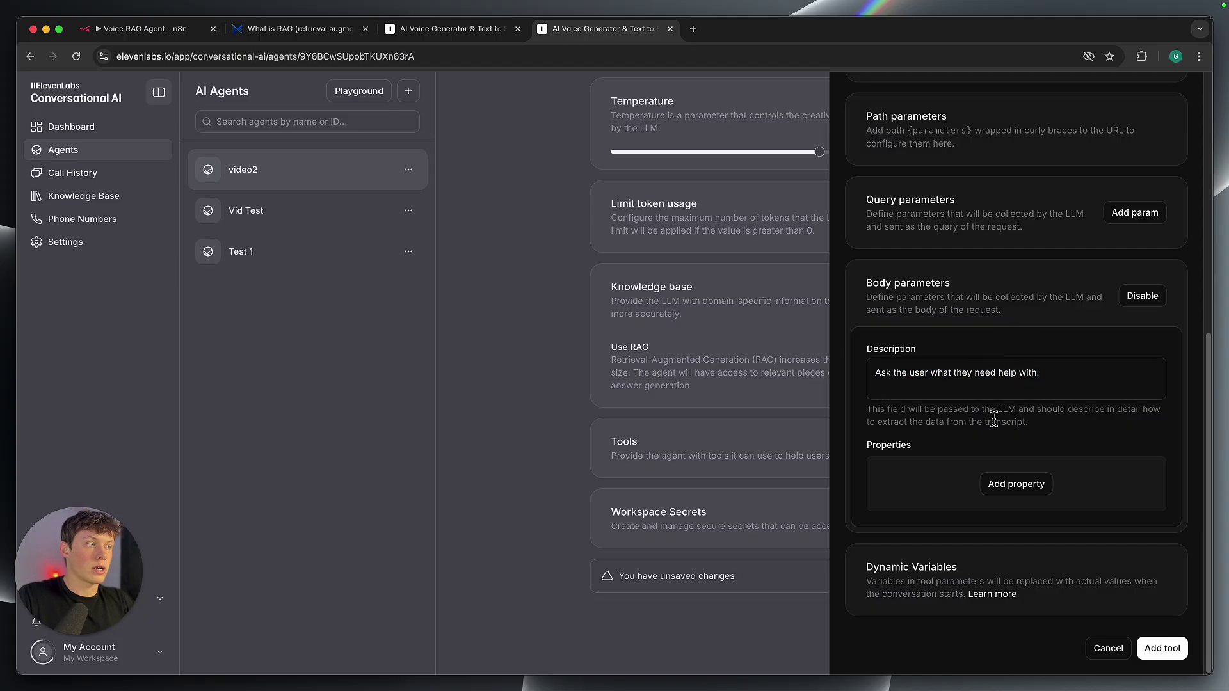
- Add a required String body property with the identifier question
{"action": "left_click", "coordinate": [1025, 490]}
{"action": "scroll", "coordinate": [1027, 492], "scroll_direction": "down", "scroll_amount": 3}
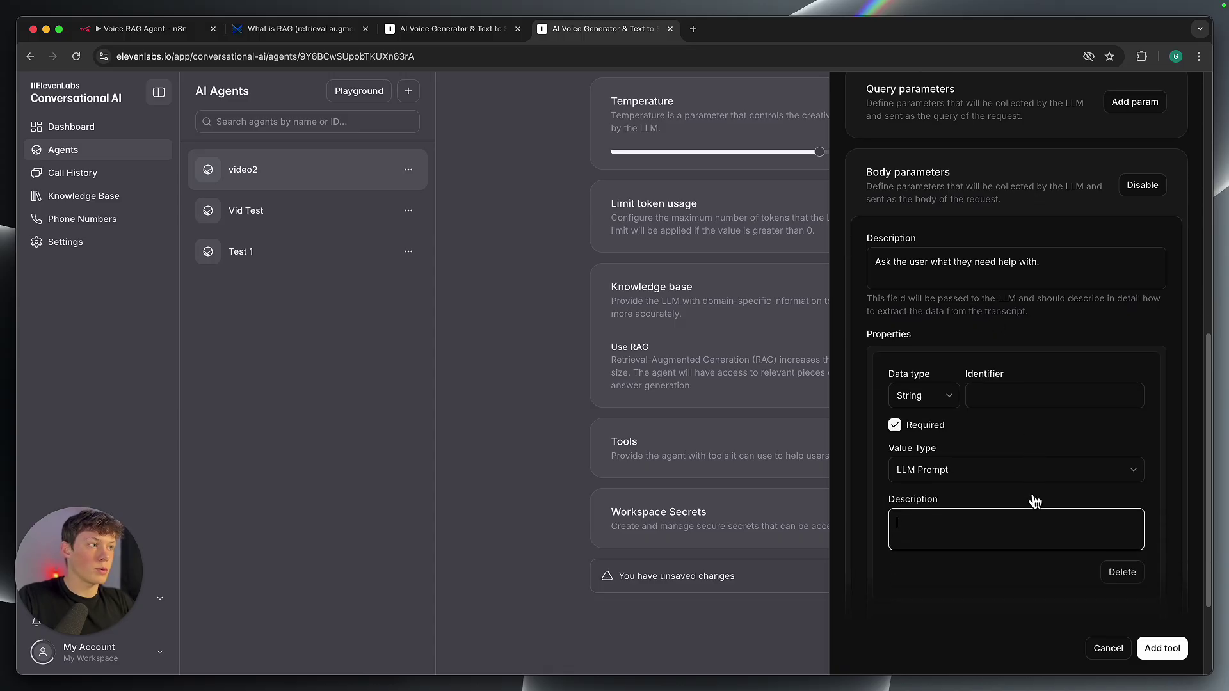
{"action": "left_click", "coordinate": [987, 397]}
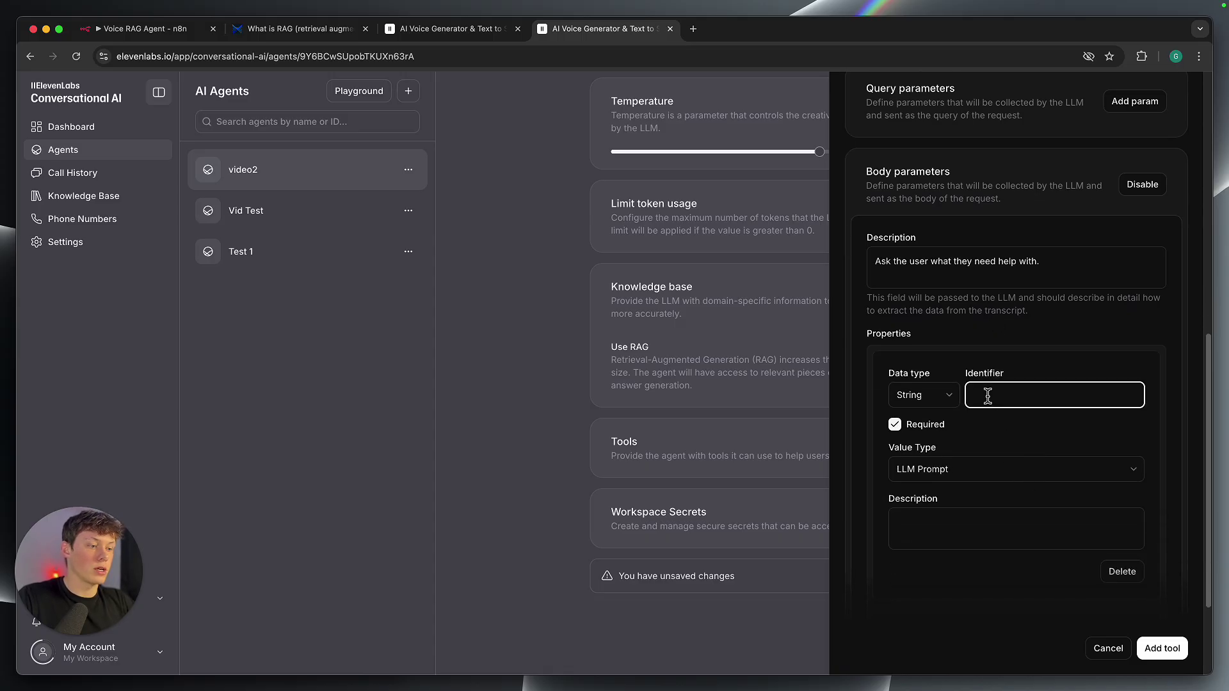
{"action": "type", "text": "question"}
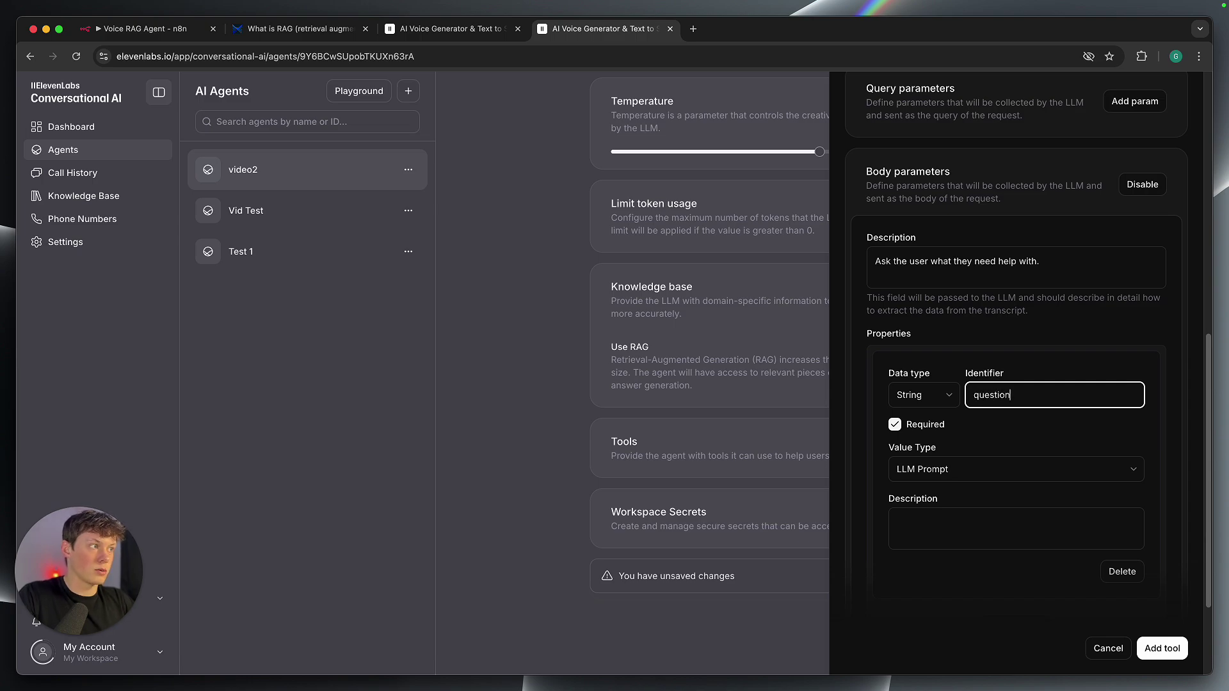
{"action": "left_click", "coordinate": [988, 417]}
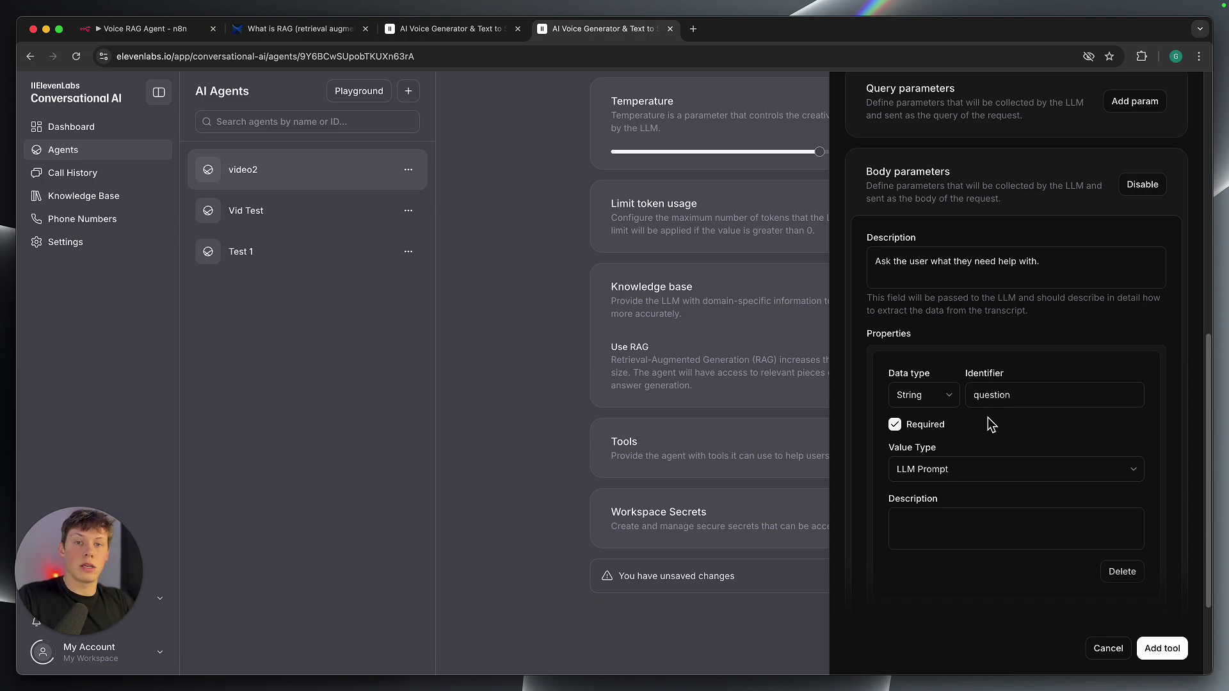
- Keep the property's value type as LLM Prompt and set its description to "question from the user"
{"action": "scroll", "coordinate": [968, 433], "scroll_direction": "down", "scroll_amount": 1}
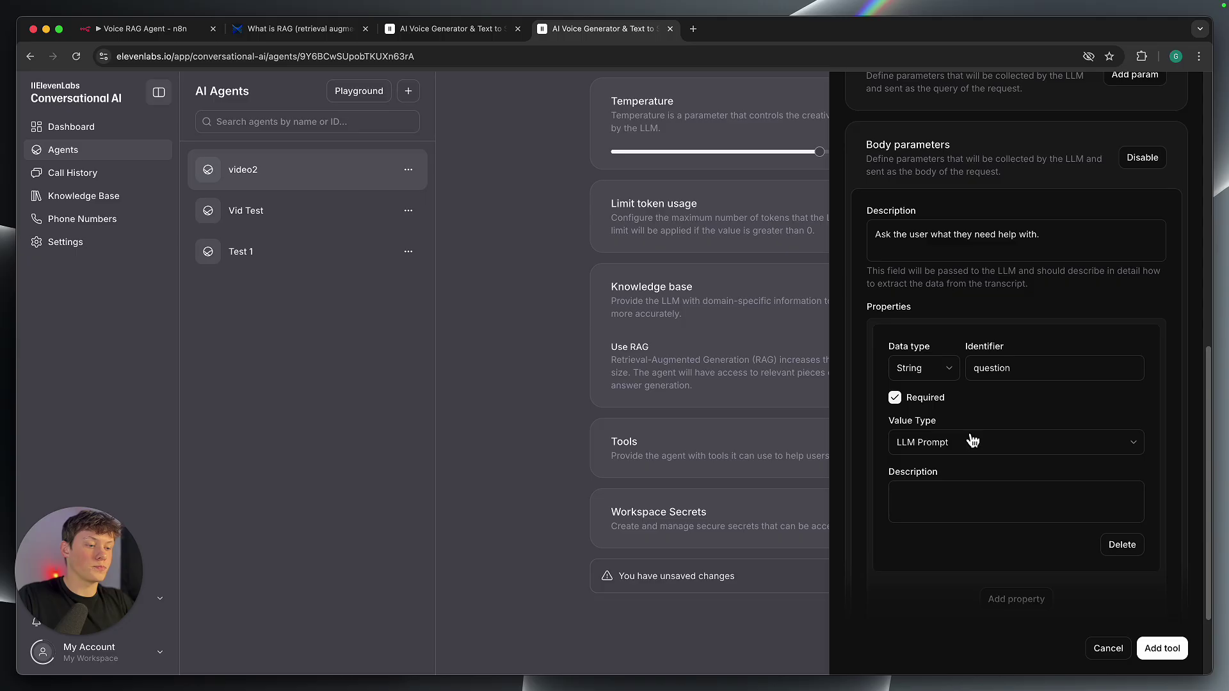
{"action": "scroll", "coordinate": [969, 461], "scroll_direction": "down", "scroll_amount": 1}
{"action": "left_click", "coordinate": [982, 417]}
{"action": "left_click", "coordinate": [983, 457]}
{"action": "left_click", "coordinate": [978, 465]}
{"action": "scroll", "coordinate": [980, 469], "scroll_direction": "down", "scroll_amount": 1}
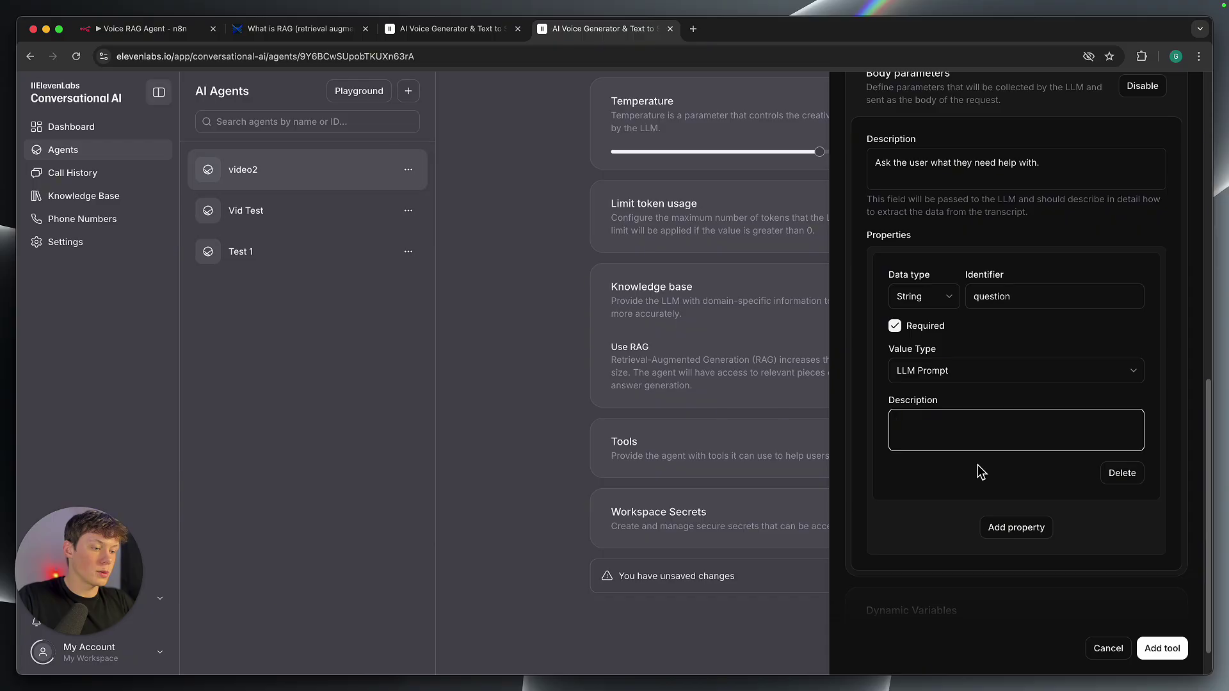
{"action": "type", "text": "question from "}
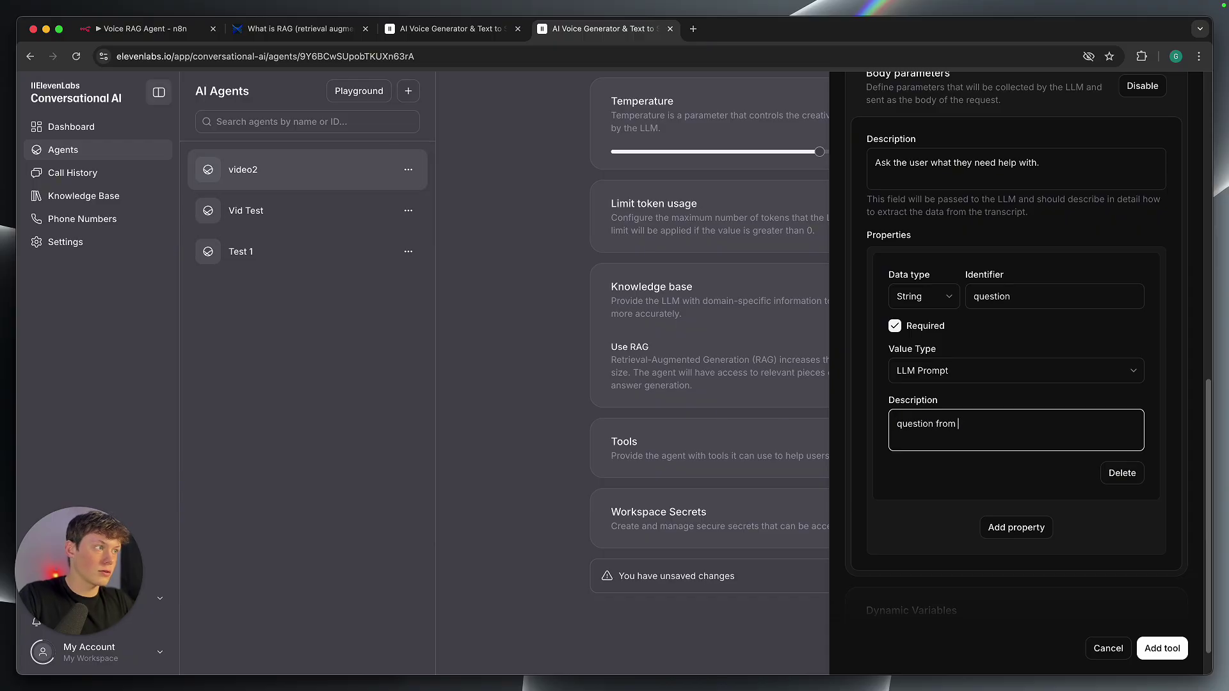
{"action": "type", "text": "the user"}
{"action": "left_click", "coordinate": [980, 489]}
{"action": "left_click", "coordinate": [1023, 416]}
{"action": "left_click", "coordinate": [996, 472]}
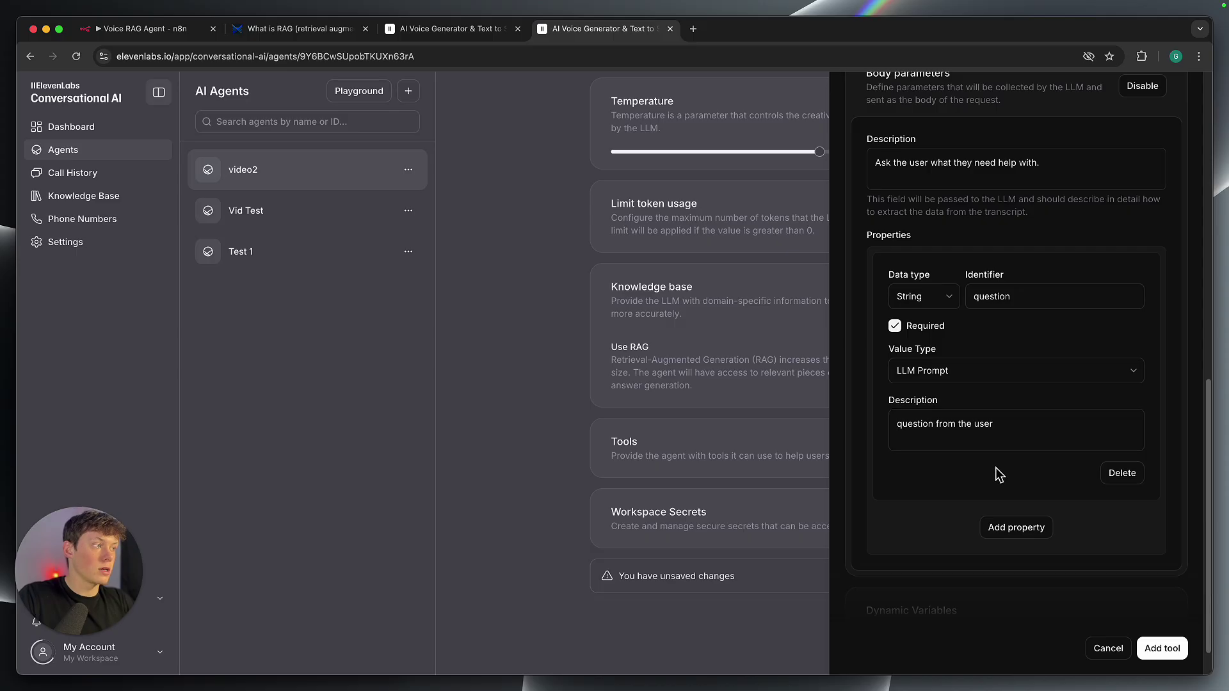
- Add the configured n8n webhook tool to the agent and save the agent's changes
{"action": "scroll", "coordinate": [996, 472], "scroll_direction": "down", "scroll_amount": 1}
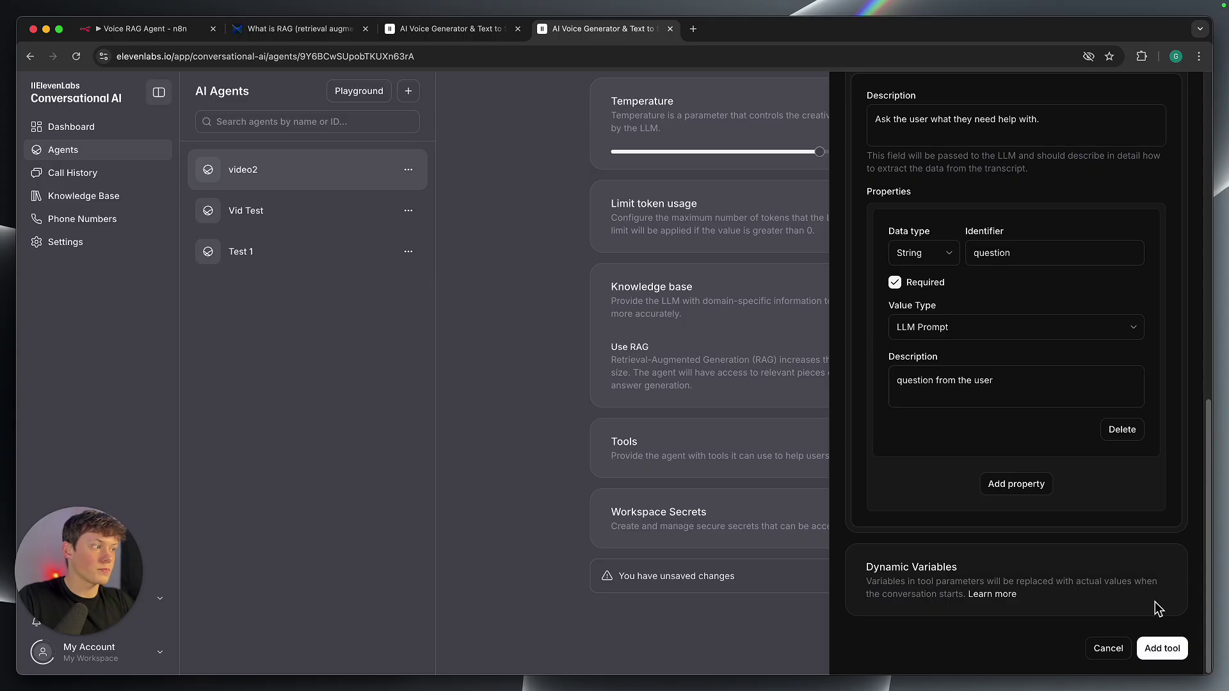
{"action": "left_click", "coordinate": [1162, 648]}
{"action": "scroll", "coordinate": [982, 546], "scroll_direction": "down", "scroll_amount": 2}
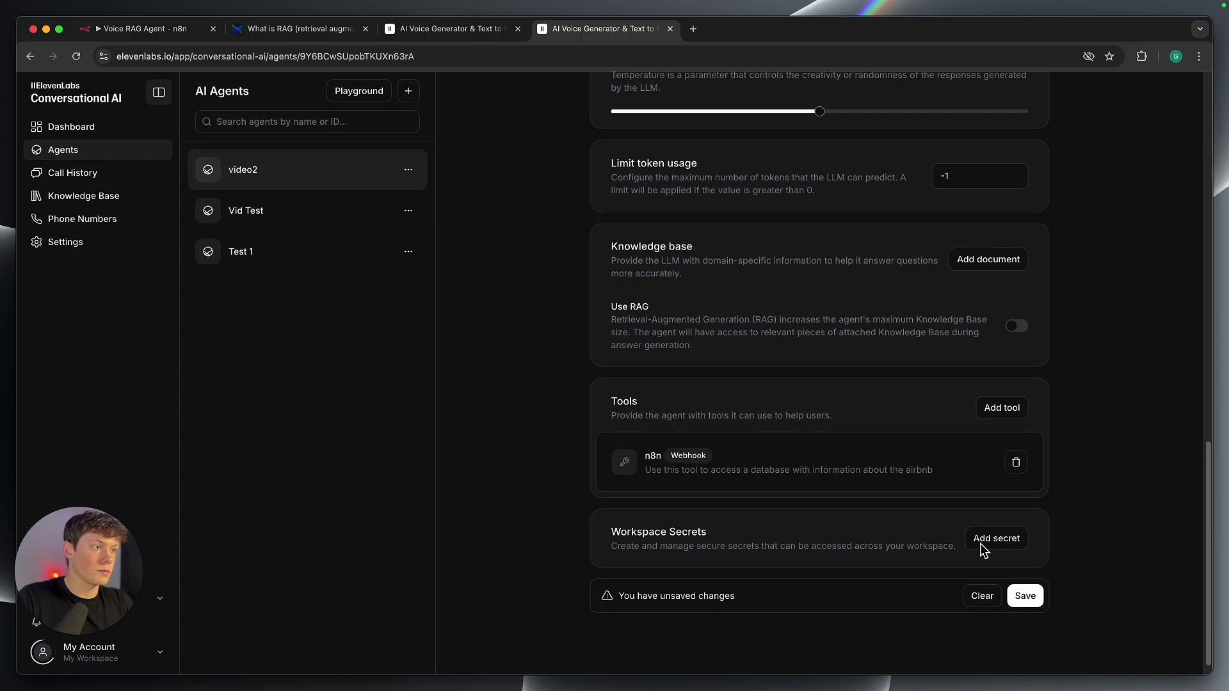
{"action": "left_click", "coordinate": [659, 431]}
{"action": "left_click", "coordinate": [609, 408]}
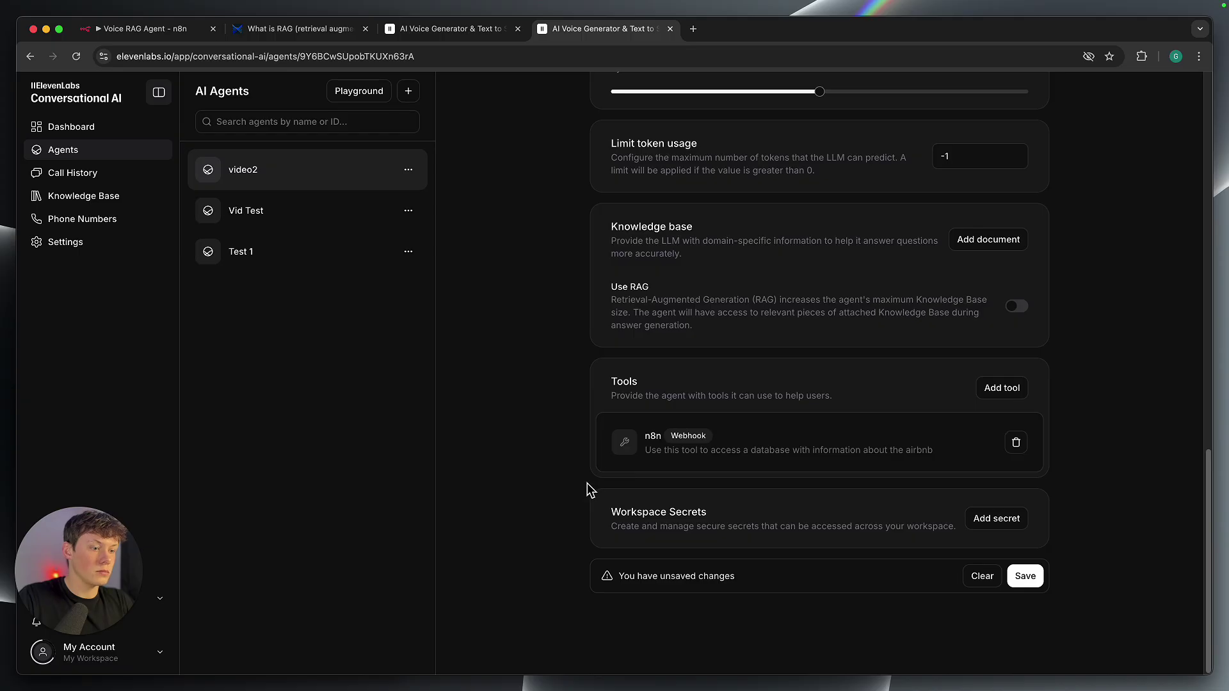
{"action": "left_click", "coordinate": [739, 513]}
{"action": "scroll", "coordinate": [729, 478], "scroll_direction": "up", "scroll_amount": 2}
{"action": "scroll", "coordinate": [728, 478], "scroll_direction": "down", "scroll_amount": 2}
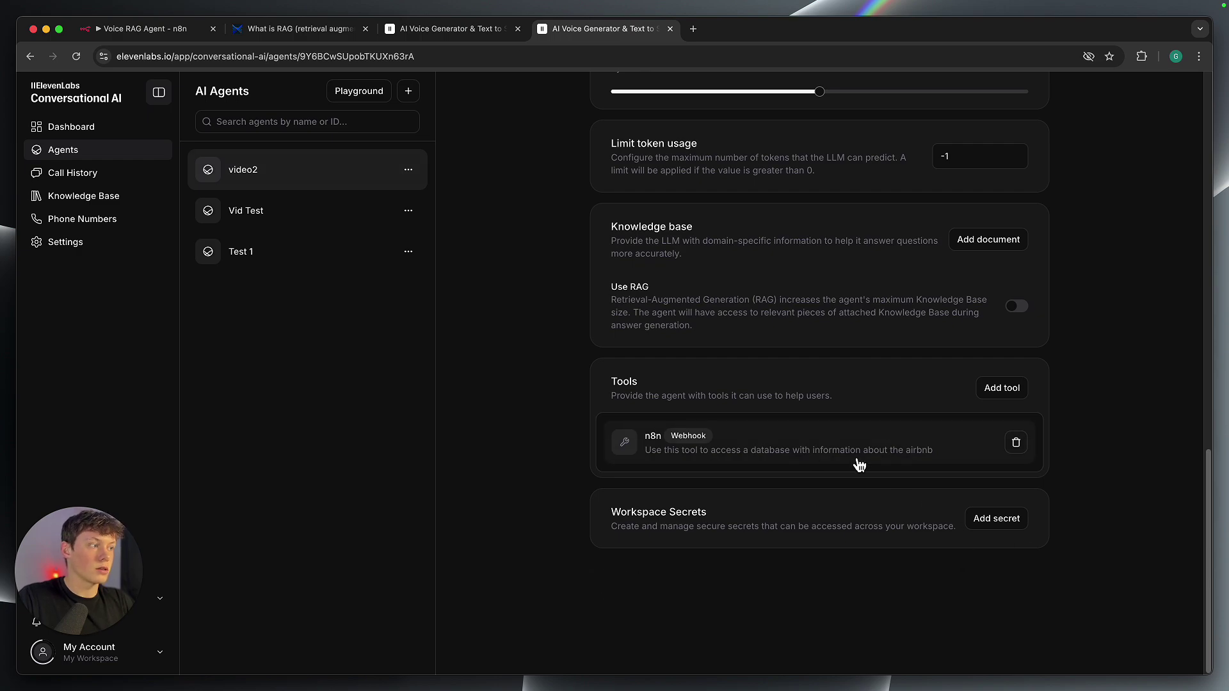
- Switch to the n8n workflow and open the AI Agent node's prompt text in the expanded expression editor
{"action": "scroll", "coordinate": [816, 452], "scroll_direction": "up", "scroll_amount": 20}
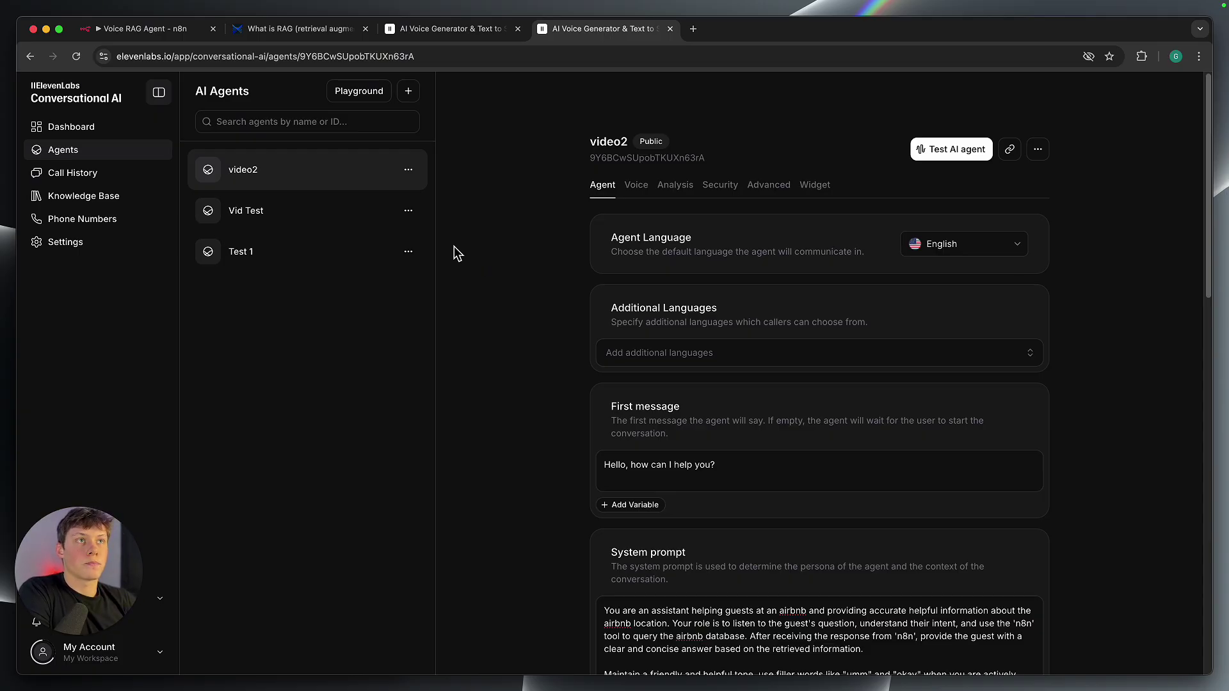
{"action": "left_click", "coordinate": [147, 29]}
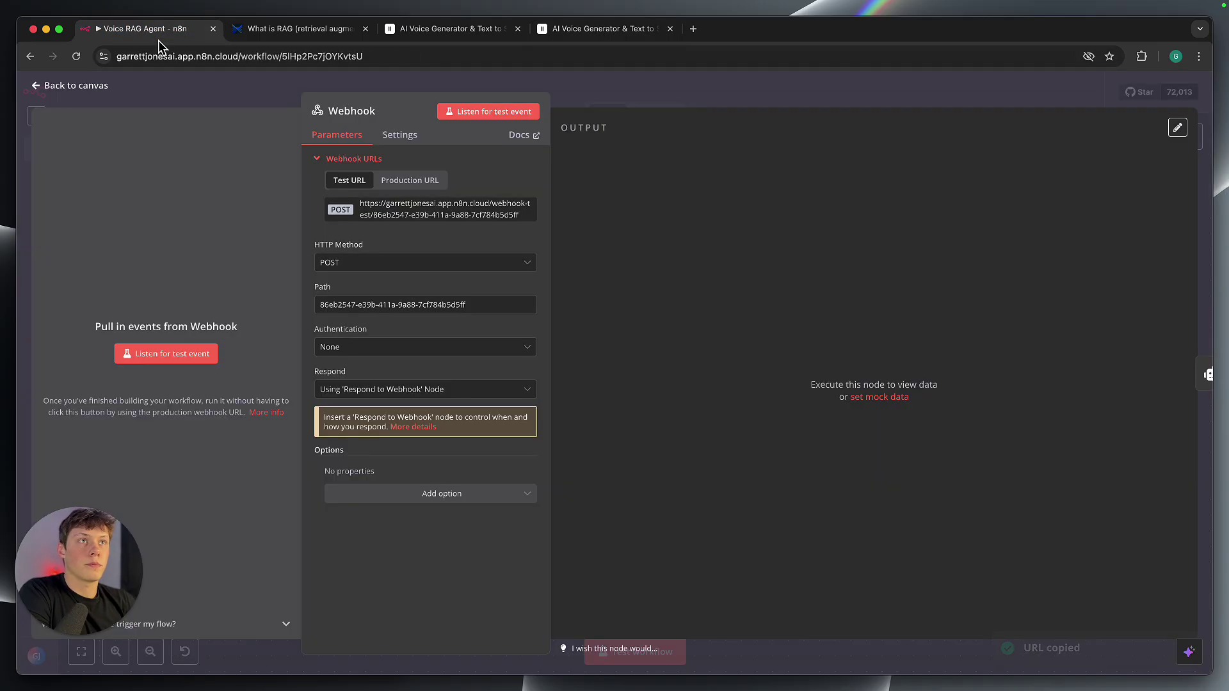
{"action": "left_click", "coordinate": [659, 88]}
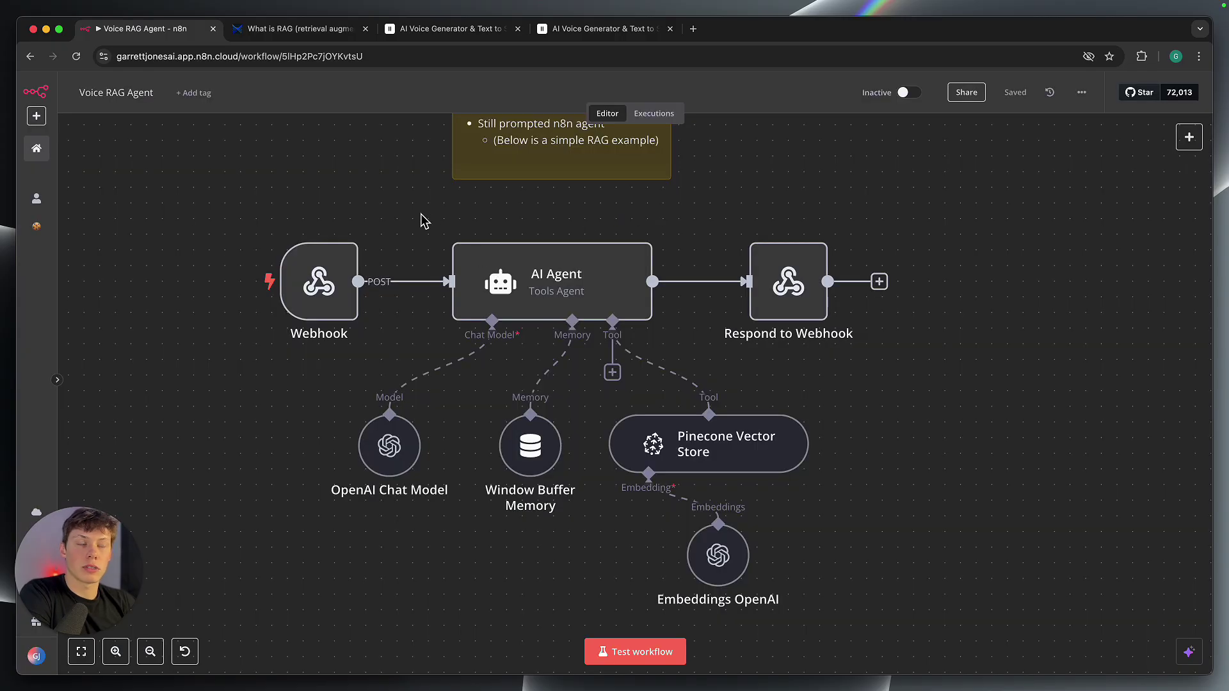
{"action": "double_click", "coordinate": [535, 299]}
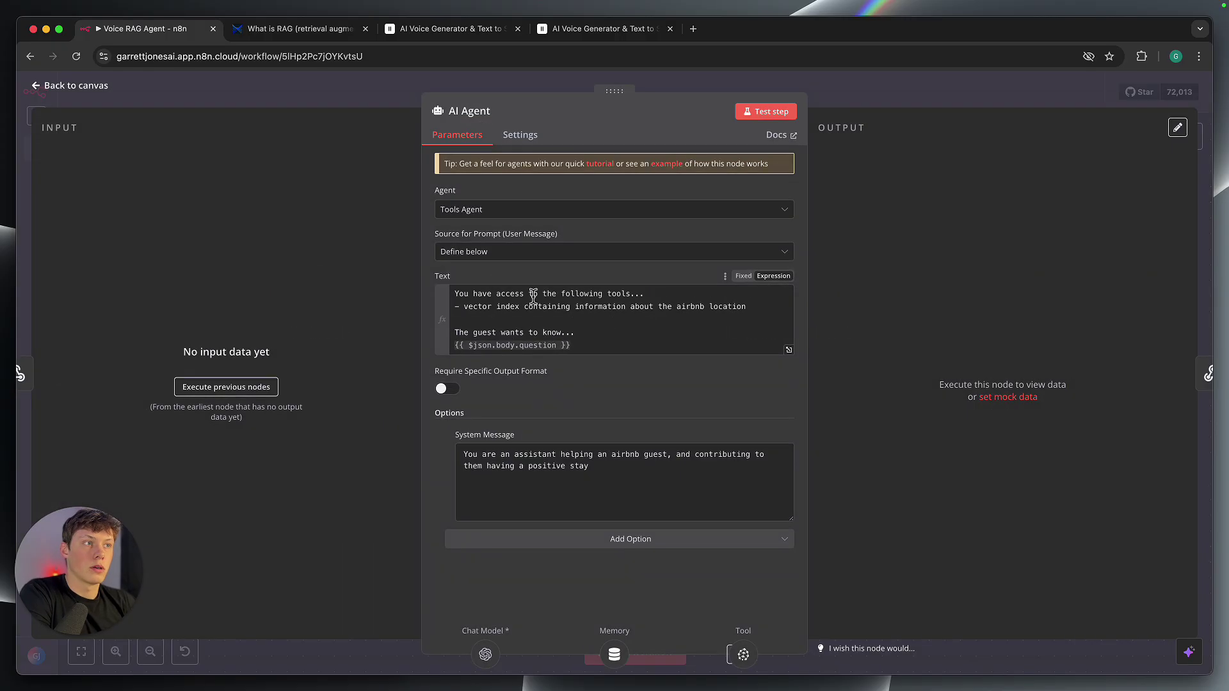
{"action": "left_click", "coordinate": [789, 350]}
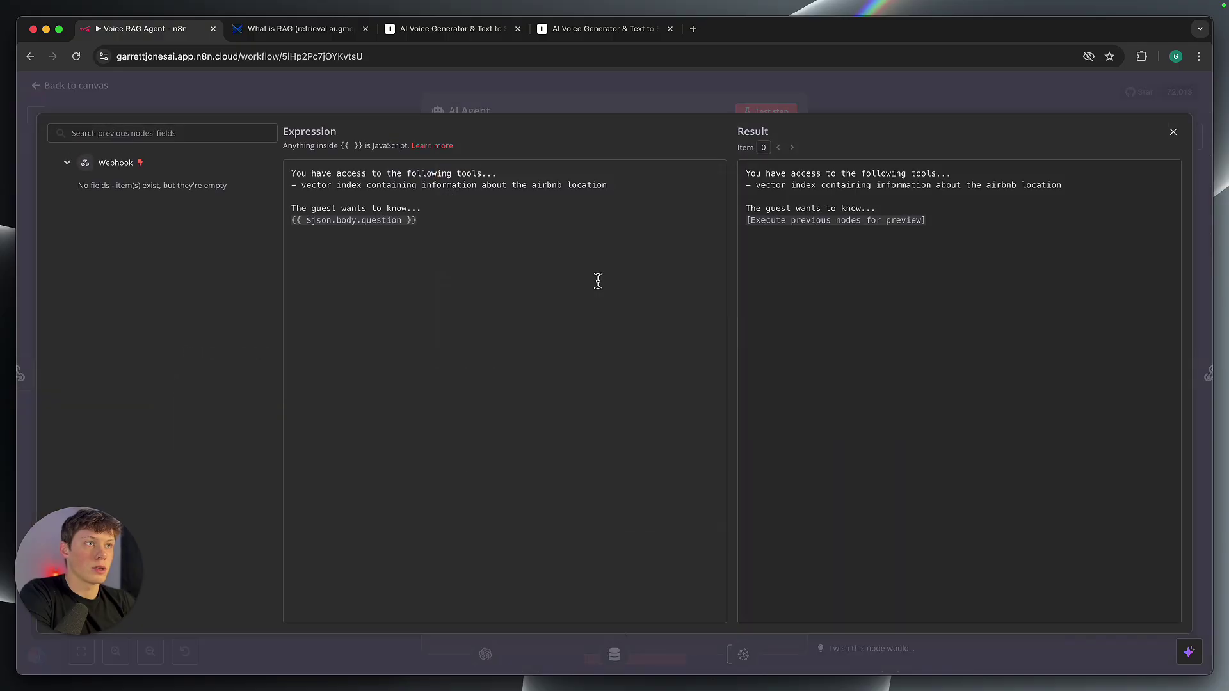
- Examine the prompt's tool list, the vector index line and the {{ $json.body.question }} expression
{"action": "left_click_drag", "start_coordinate": [295, 176], "coordinate": [612, 185]}
{"action": "triple_click", "coordinate": [612, 186]}
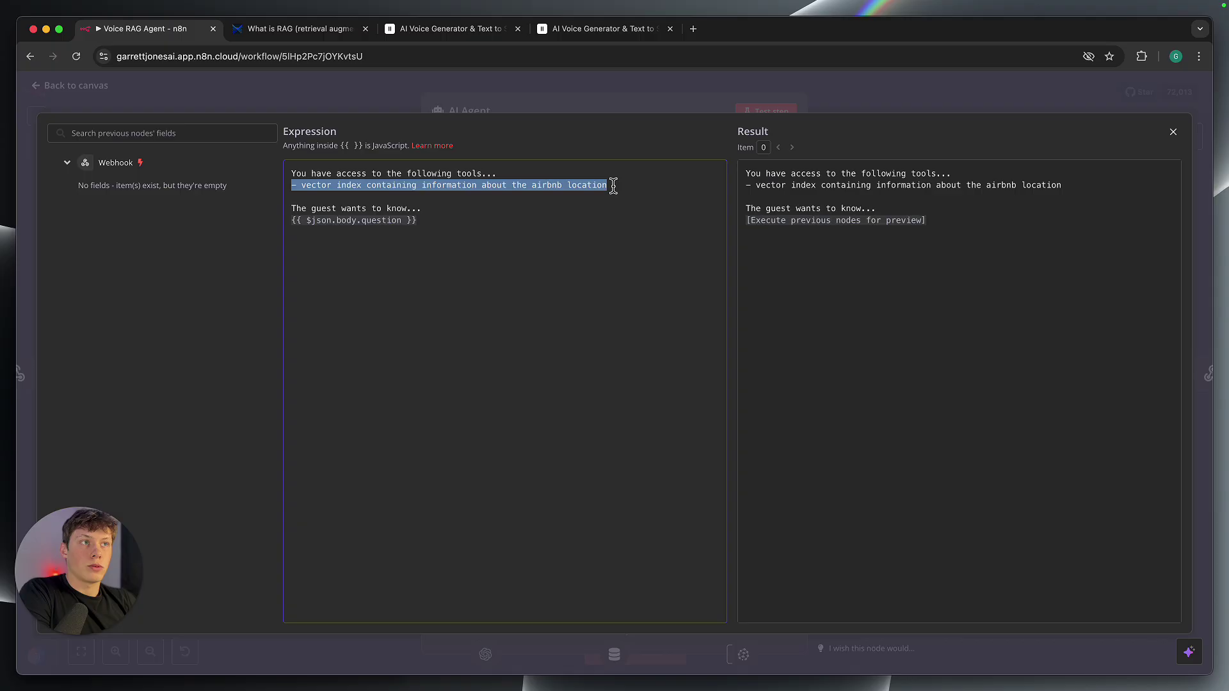
{"action": "triple_click", "coordinate": [564, 178]}
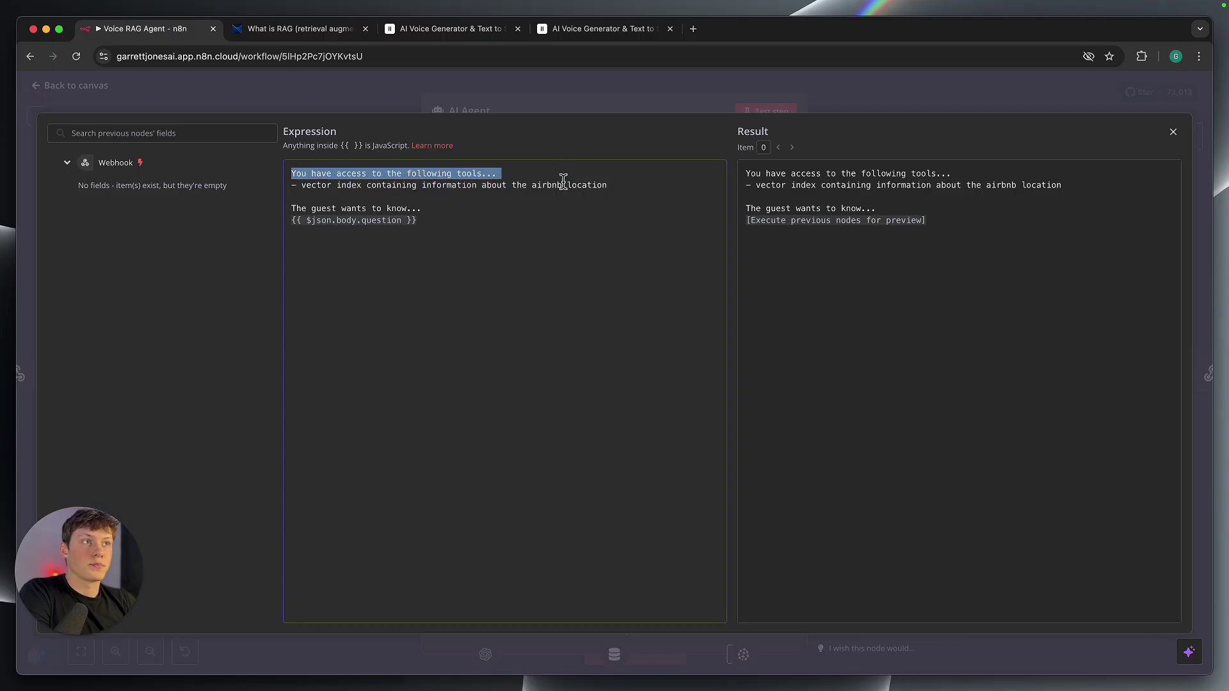
{"action": "left_click_drag", "start_coordinate": [404, 186], "coordinate": [568, 186]}
{"action": "left_click", "coordinate": [573, 191]}
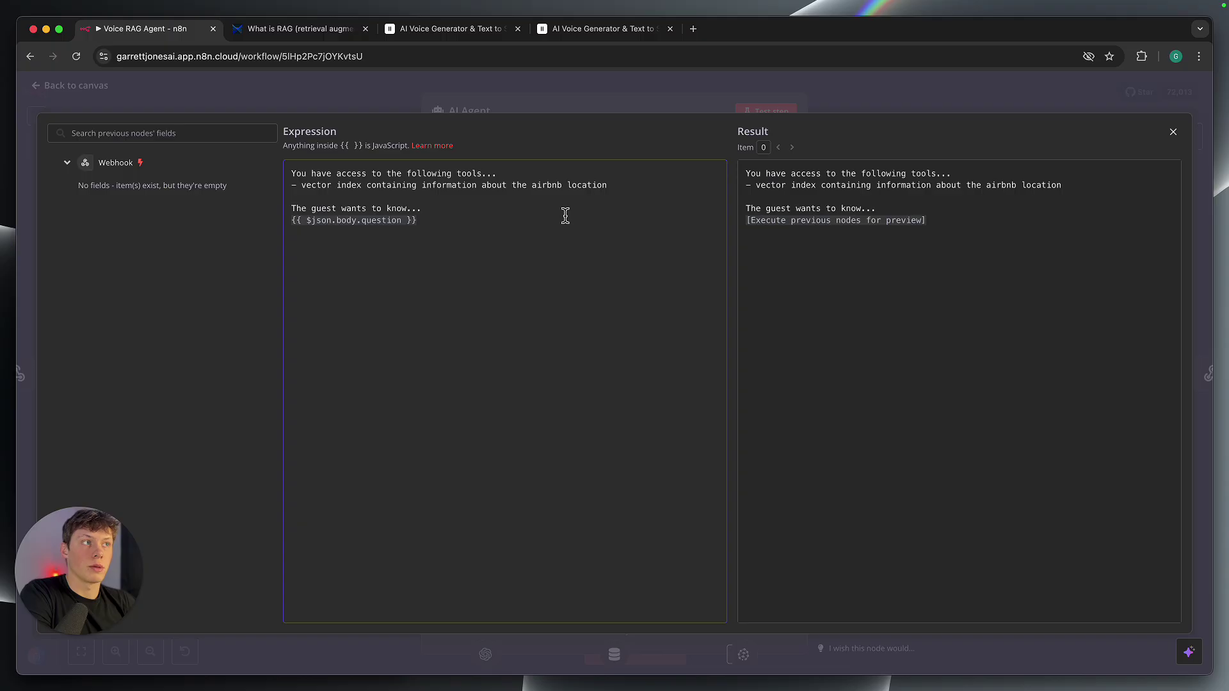
{"action": "mouse_move", "coordinate": [296, 205]}
{"action": "left_mouse_down"}
{"action": "mouse_move", "coordinate": [422, 211]}
{"action": "mouse_move", "coordinate": [293, 220]}
{"action": "left_mouse_up"}
{"action": "left_click", "coordinate": [420, 215]}
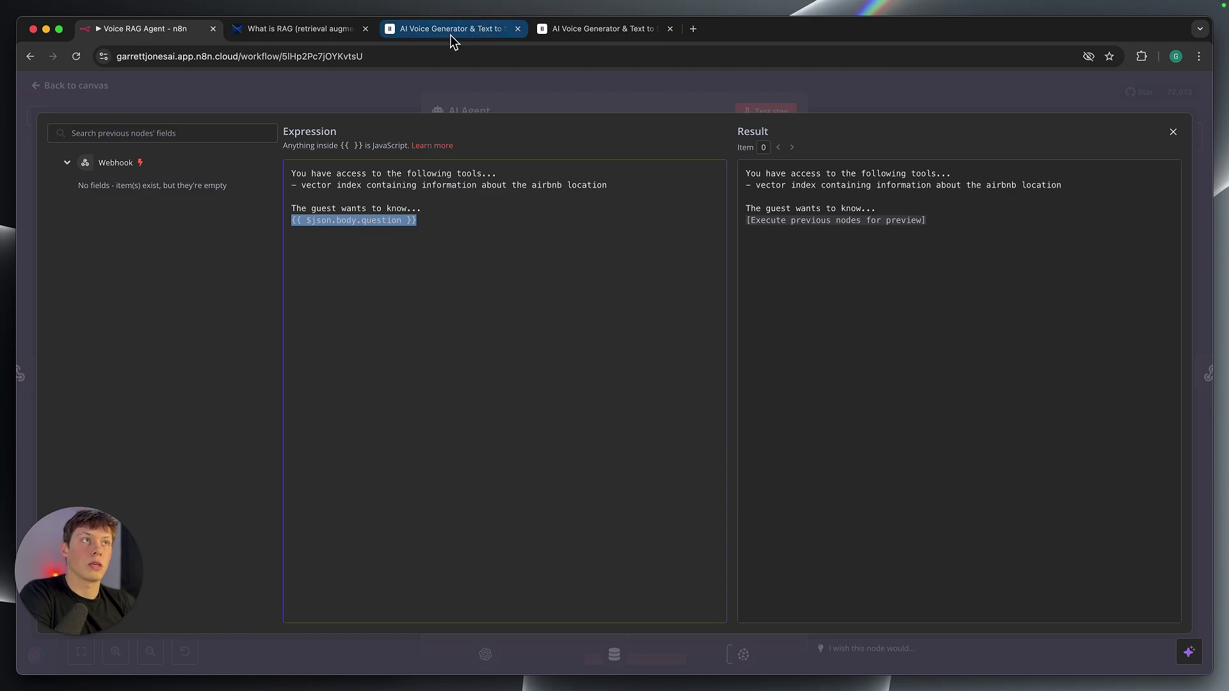
- Switch to the ElevenLabs agent and open its n8n webhook tool at the body parameters
{"action": "left_click", "coordinate": [557, 31]}
{"action": "scroll", "coordinate": [655, 325], "scroll_direction": "down", "scroll_amount": 15}
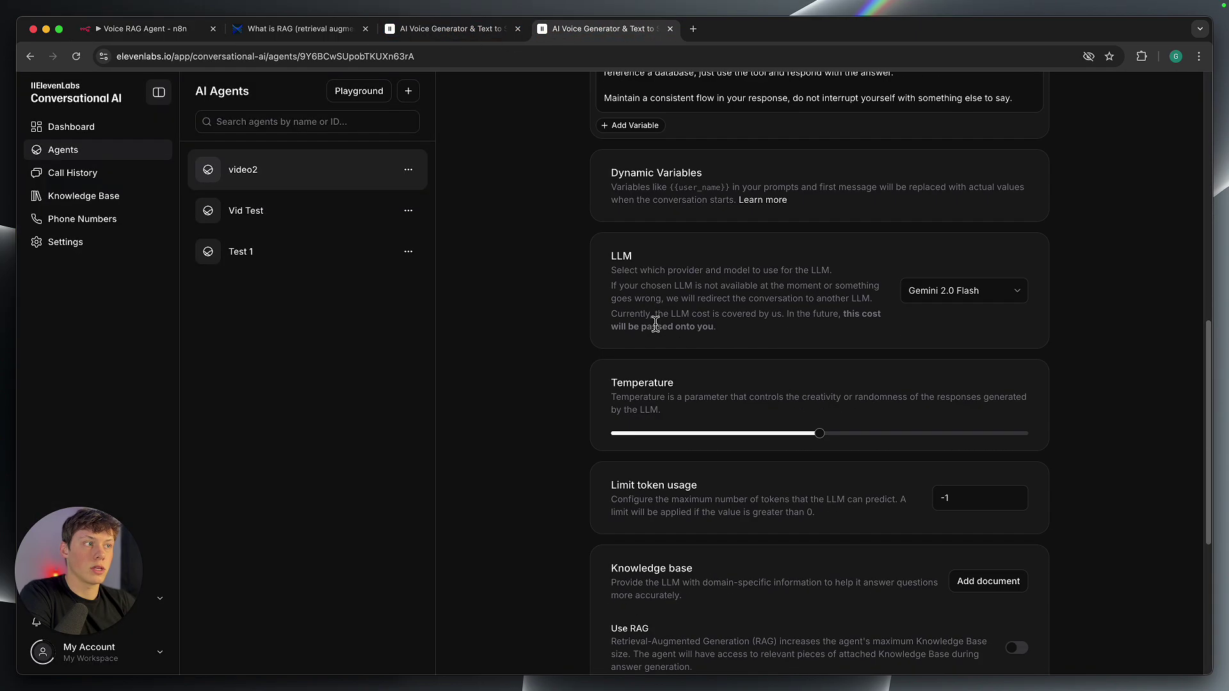
{"action": "left_click", "coordinate": [785, 454]}
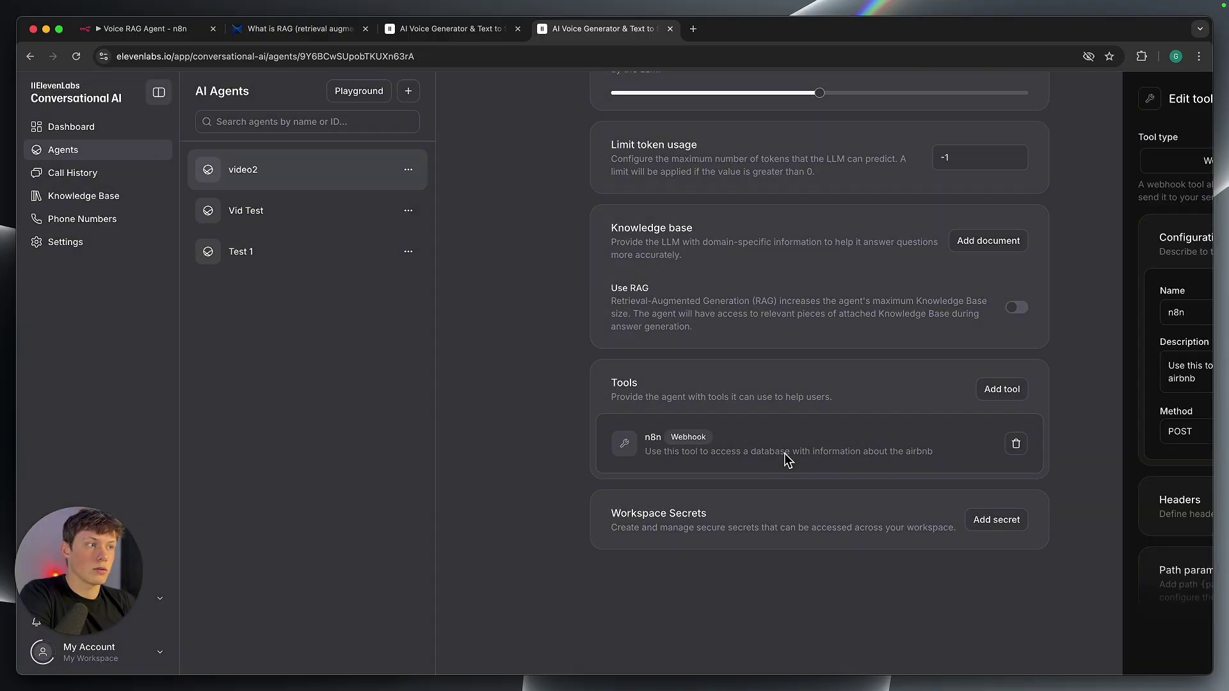
{"action": "scroll", "coordinate": [877, 525], "scroll_direction": "down", "scroll_amount": 5}
{"action": "scroll", "coordinate": [883, 538], "scroll_direction": "down", "scroll_amount": 6}
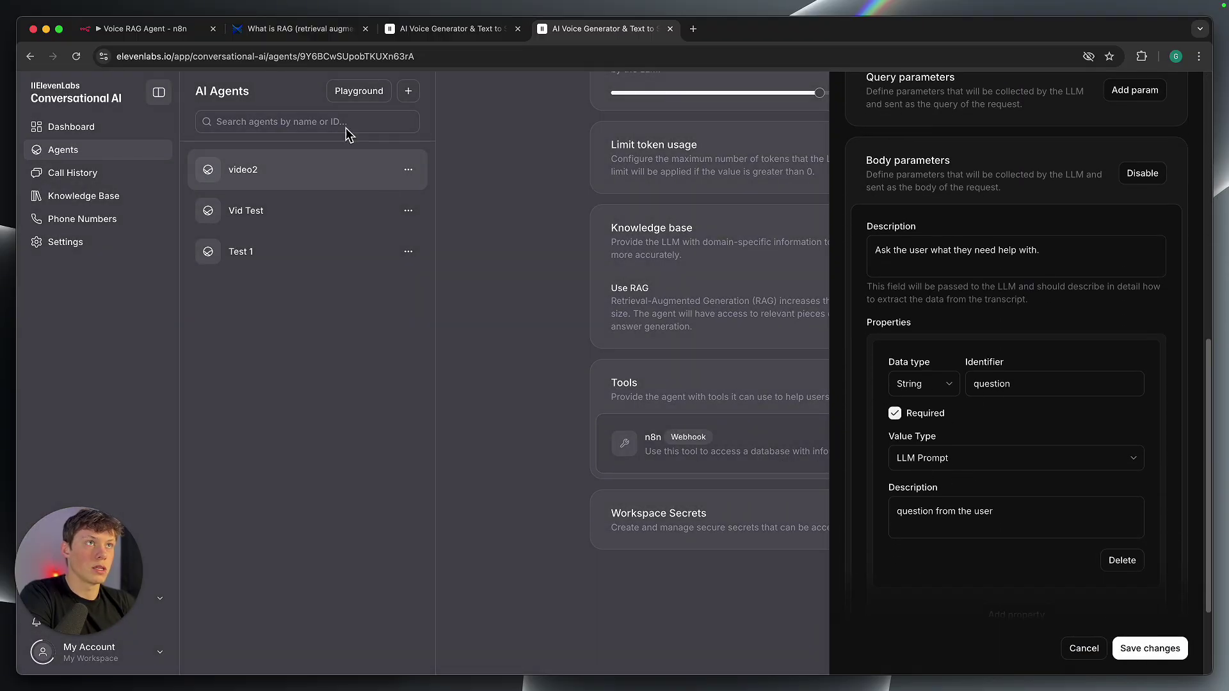
- Compare the {{ $json.body.question }} expression in the n8n prompt with the webhook tool's body parameters in ElevenLabs
{"action": "left_click", "coordinate": [144, 28]}
{"action": "left_click", "coordinate": [408, 238]}
{"action": "left_click_drag", "start_coordinate": [301, 224], "coordinate": [393, 221]}
{"action": "left_click", "coordinate": [384, 219]}
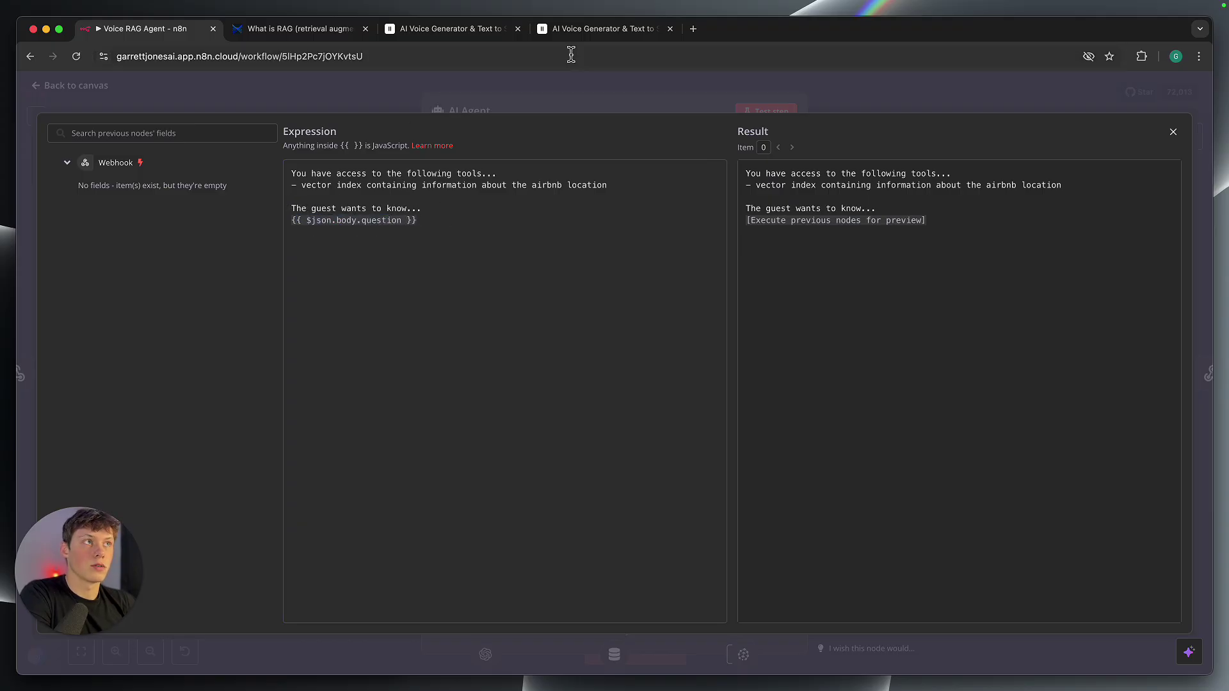
{"action": "left_click", "coordinate": [579, 30]}
{"action": "scroll", "coordinate": [997, 359], "scroll_direction": "down", "scroll_amount": 1}
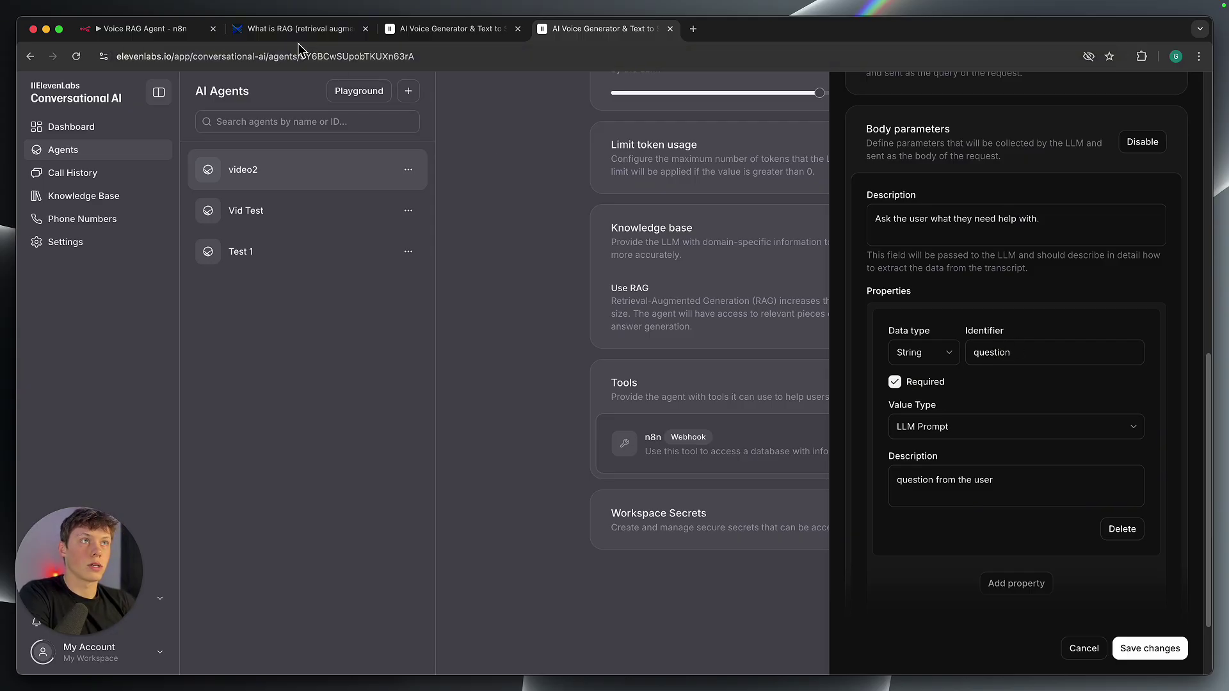
- Check the body and question parts of the n8n expression against the question identifier in the ElevenLabs tool
{"action": "left_click", "coordinate": [167, 30]}
{"action": "double_click", "coordinate": [378, 220]}
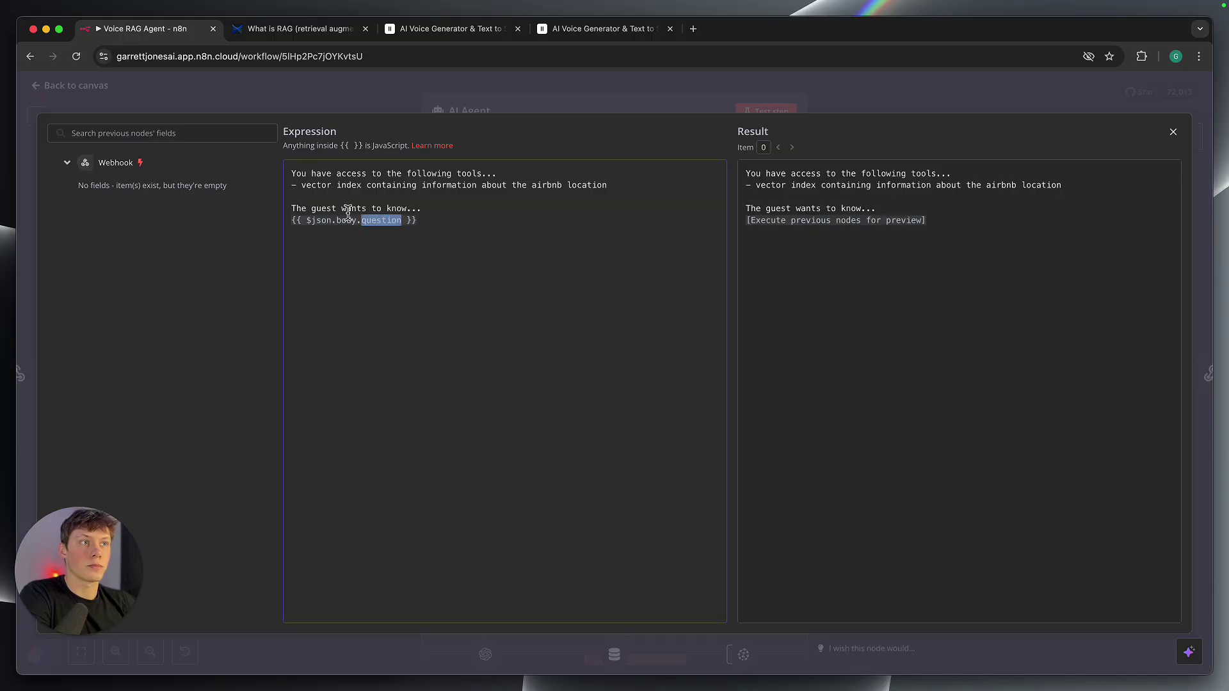
{"action": "double_click", "coordinate": [347, 221]}
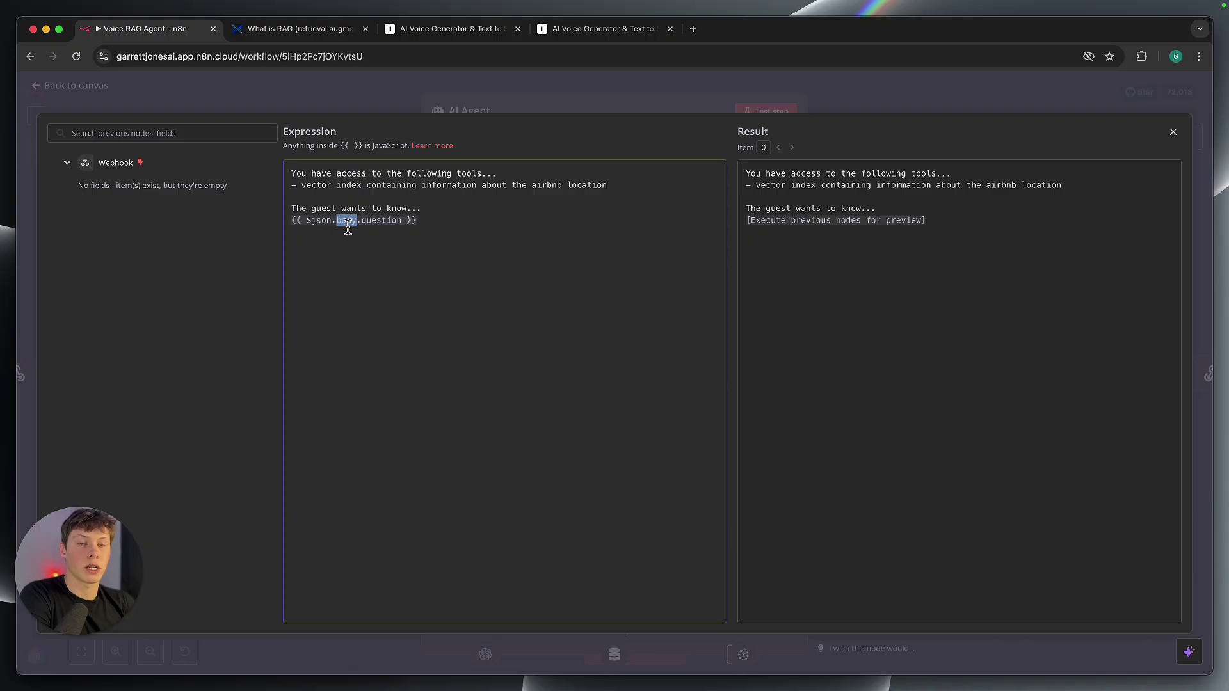
{"action": "double_click", "coordinate": [370, 221]}
{"action": "left_click", "coordinate": [571, 29]}
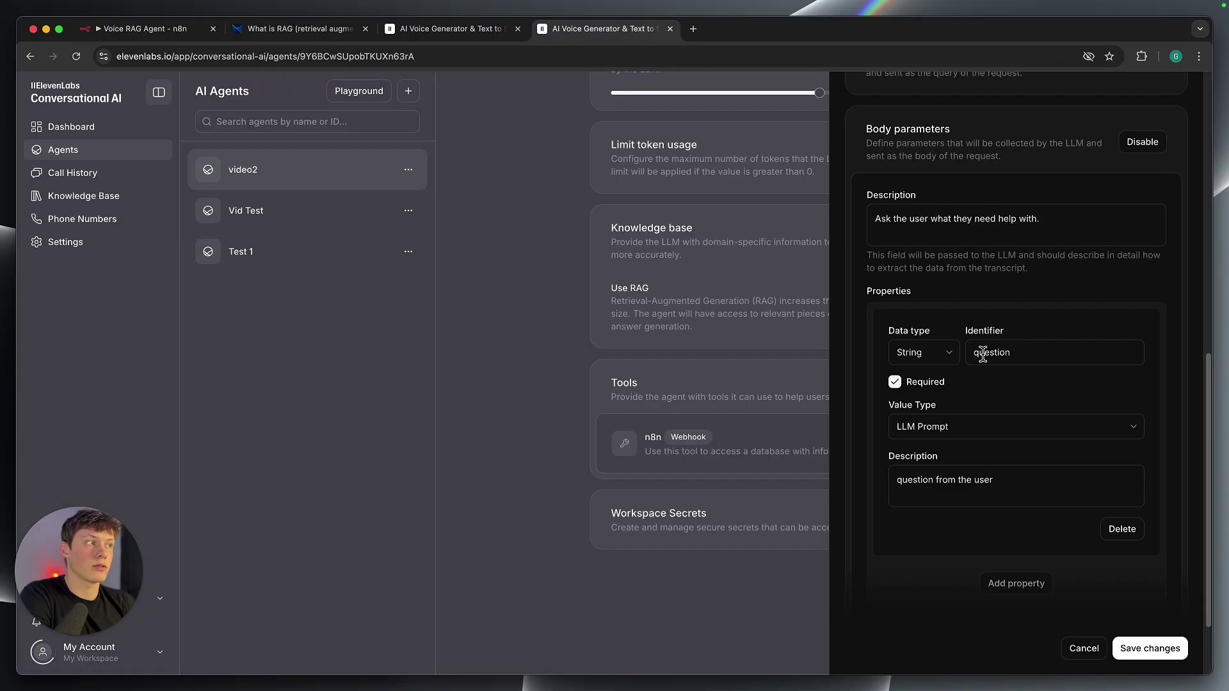
{"action": "left_click", "coordinate": [164, 37]}
{"action": "left_click", "coordinate": [430, 214]}
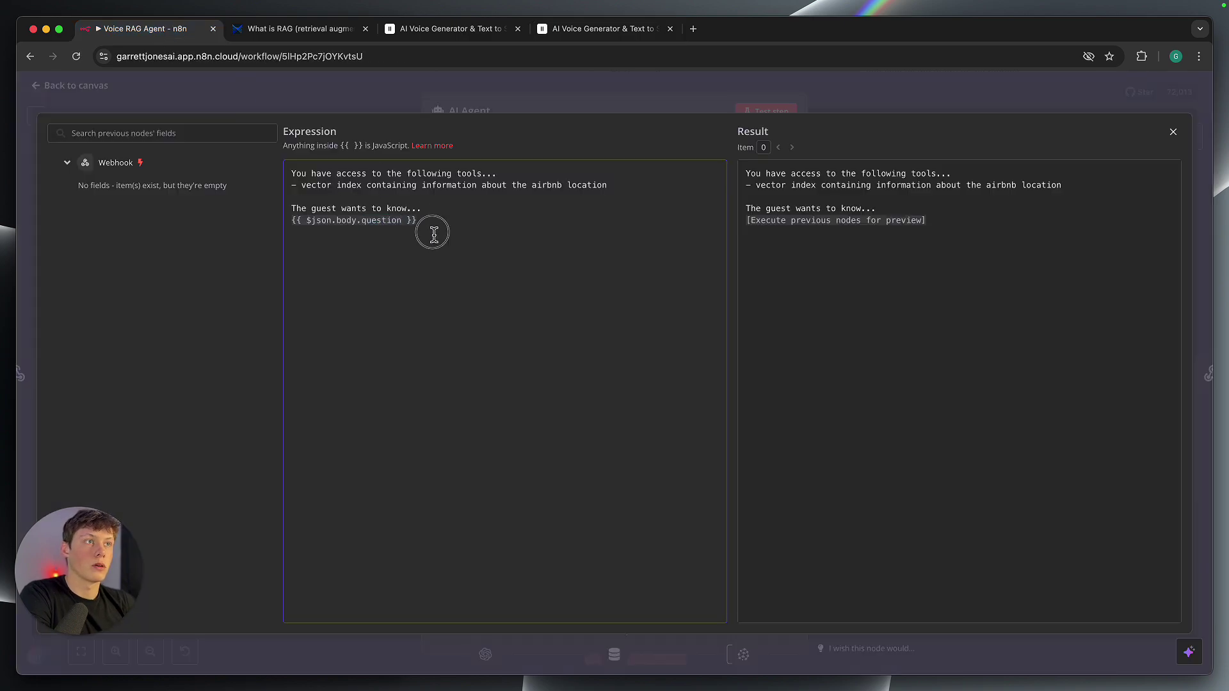
- Leave the AI Agent's expression editor and node settings, and take a brief look at the Webhook node
{"action": "left_click", "coordinate": [377, 105]}
{"action": "left_click", "coordinate": [392, 102]}
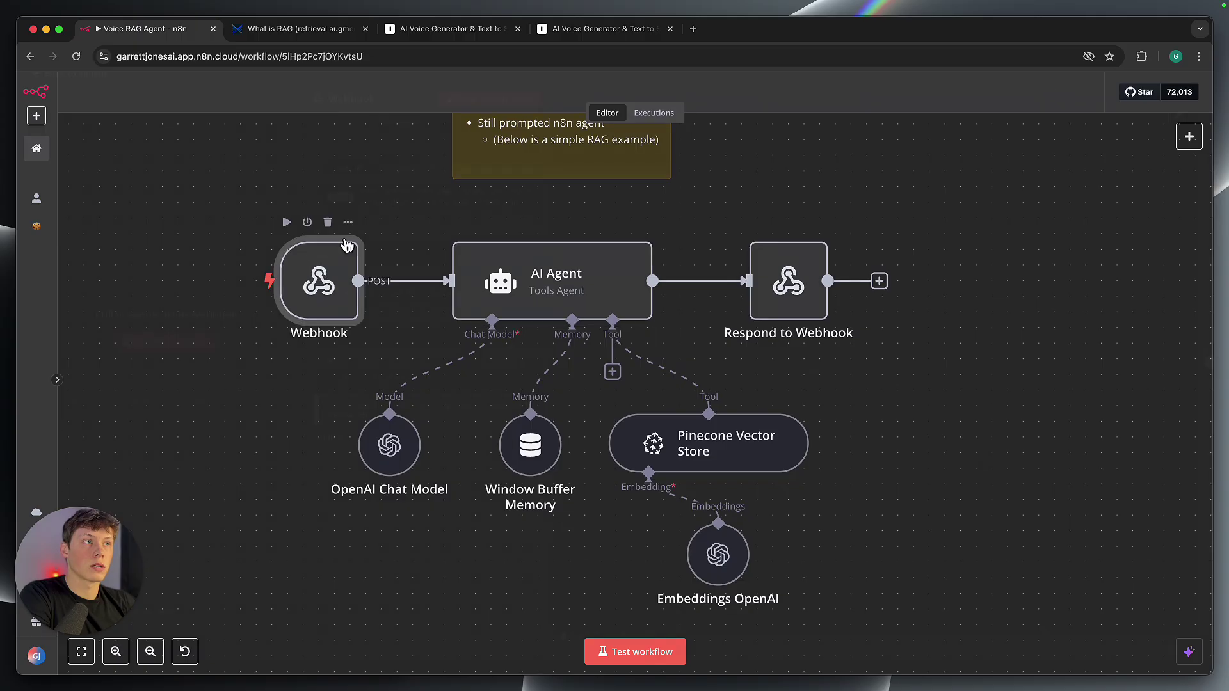
{"action": "double_click", "coordinate": [324, 267]}
{"action": "left_click", "coordinate": [563, 98]}
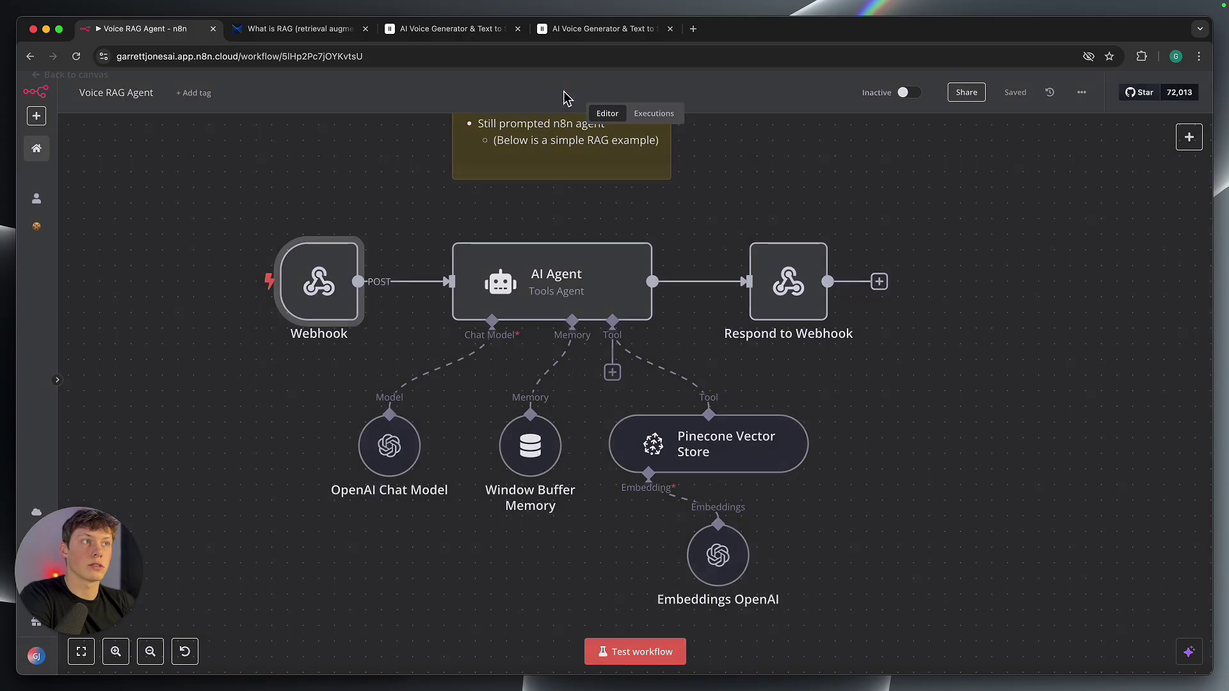
- Review the question expression in the AI Agent node's prompt text and return to the canvas
{"action": "double_click", "coordinate": [467, 301]}
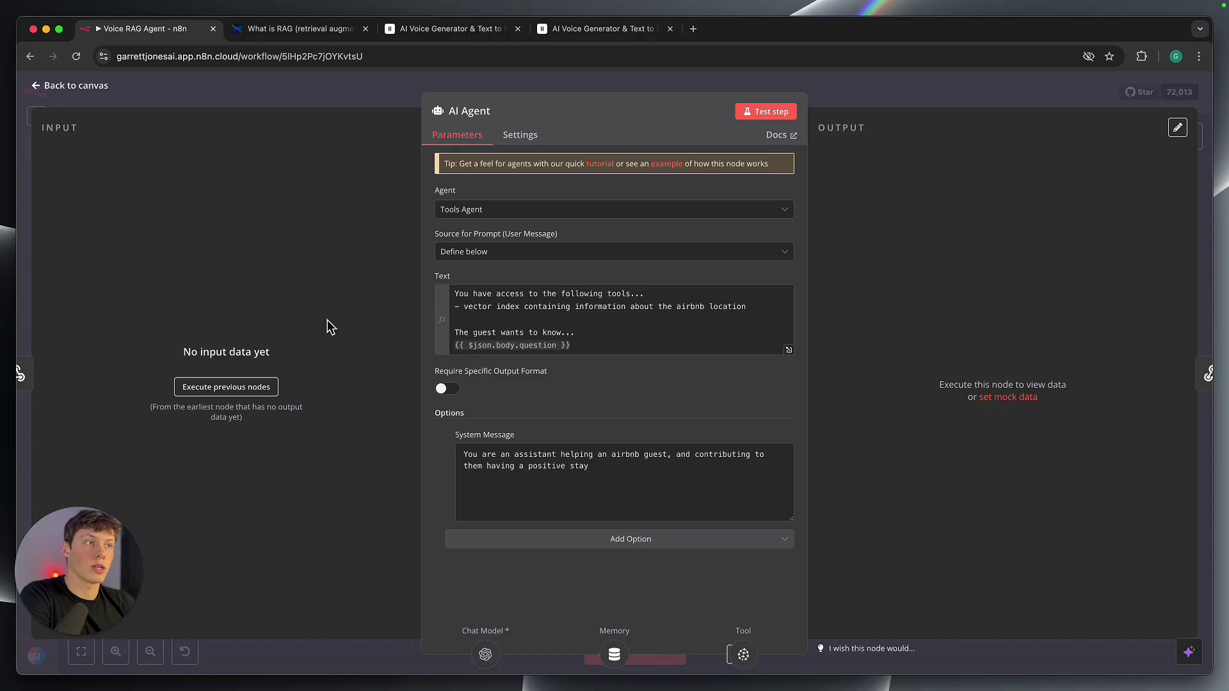
{"action": "left_click_drag", "start_coordinate": [570, 346], "coordinate": [455, 346]}
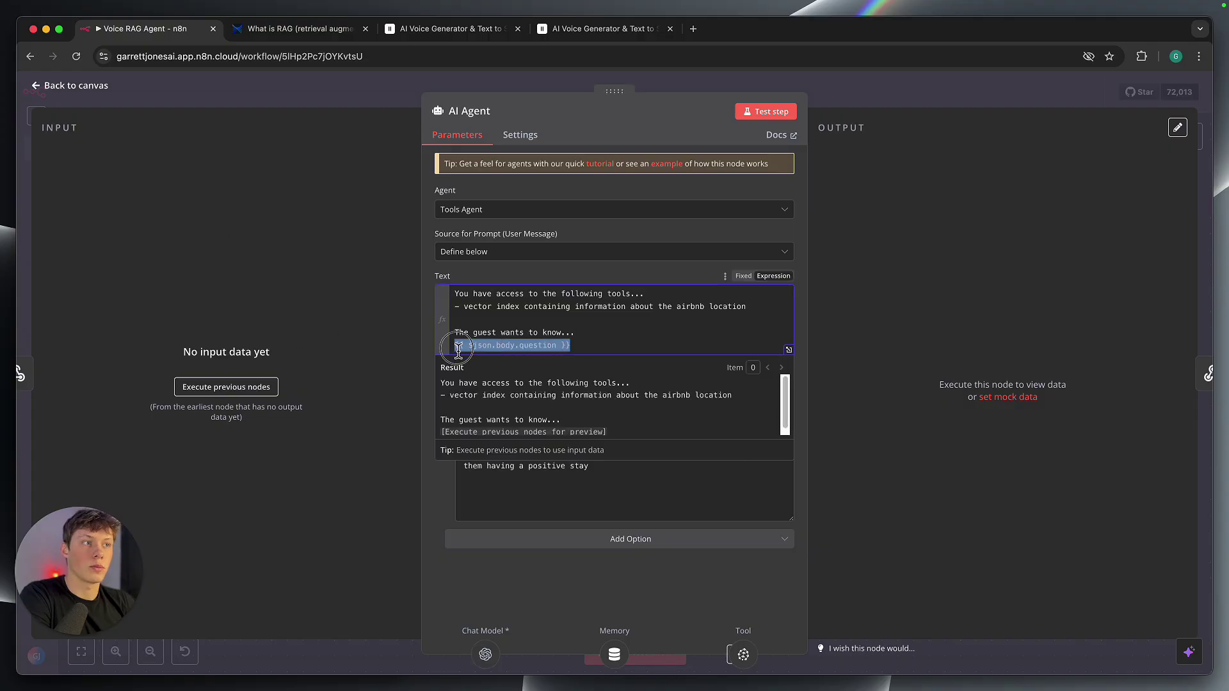
{"action": "left_click", "coordinate": [500, 347]}
{"action": "left_click", "coordinate": [522, 279]}
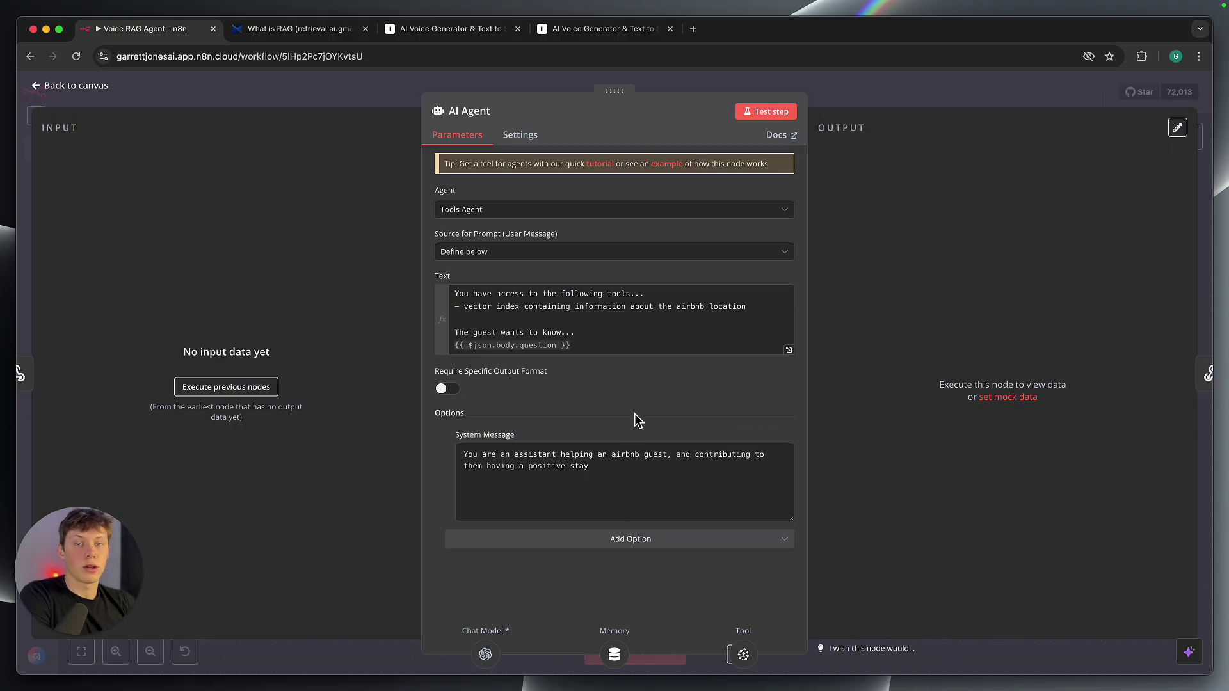
{"action": "left_click", "coordinate": [839, 94]}
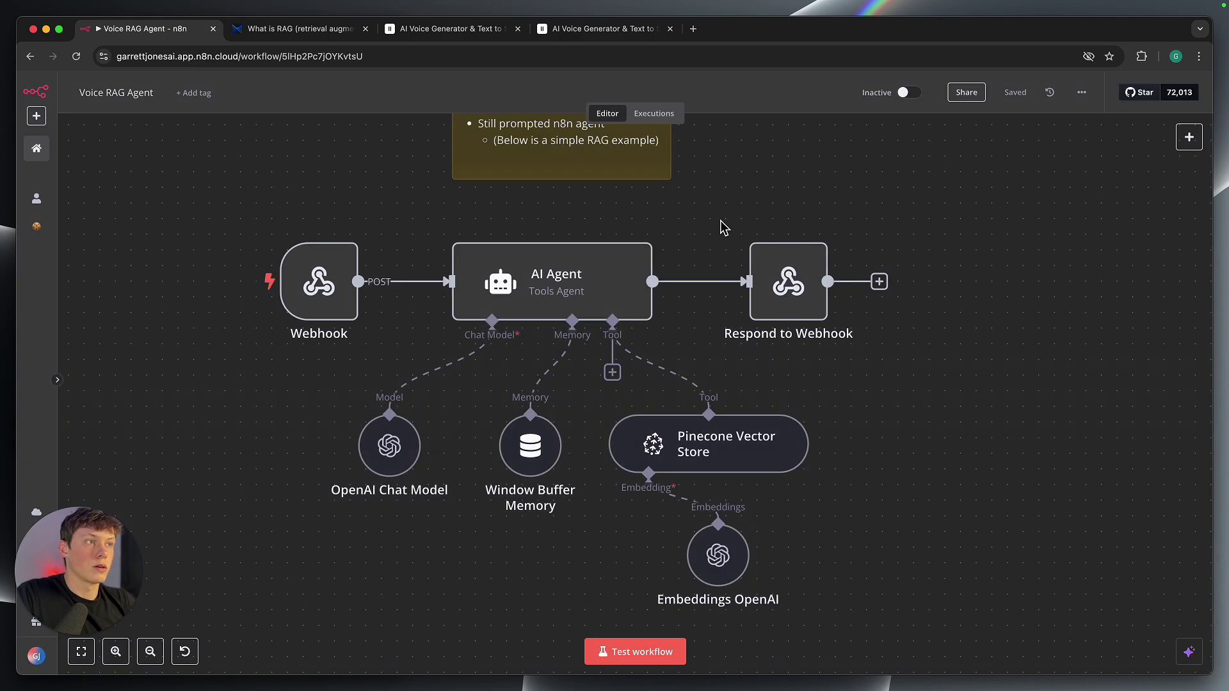
- Open the OpenAI Chat Model node and look at its available credentials
{"action": "double_click", "coordinate": [386, 443]}
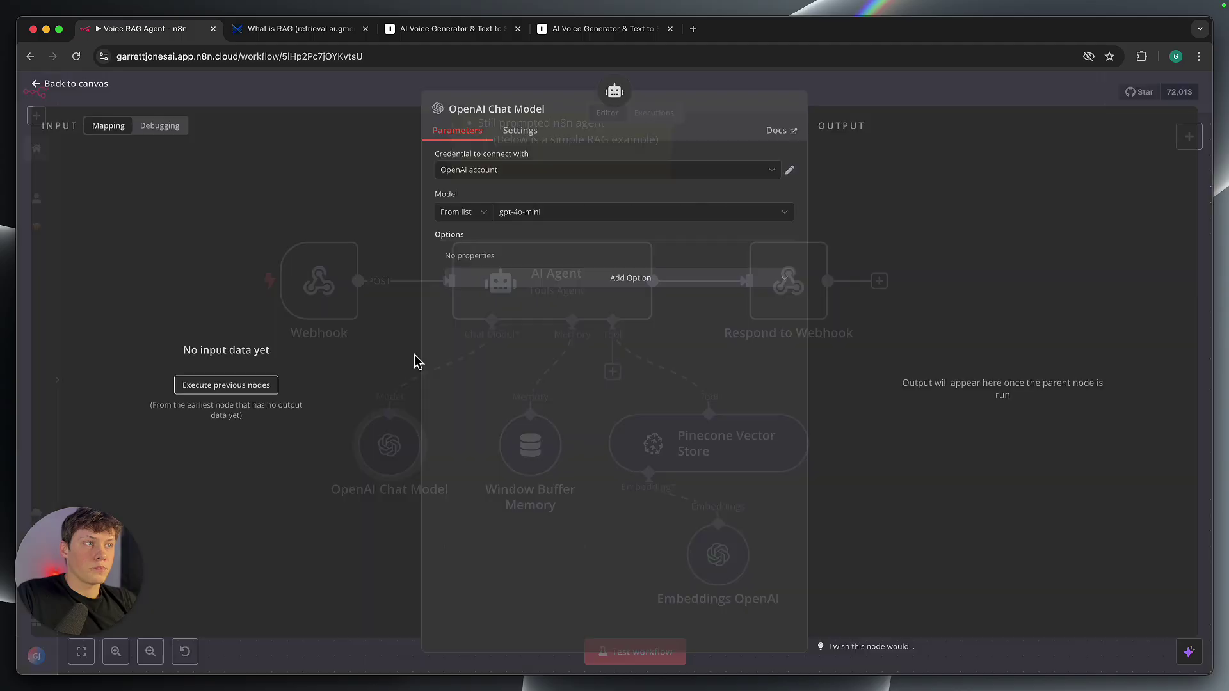
{"action": "left_click", "coordinate": [540, 171]}
{"action": "left_click", "coordinate": [540, 160]}
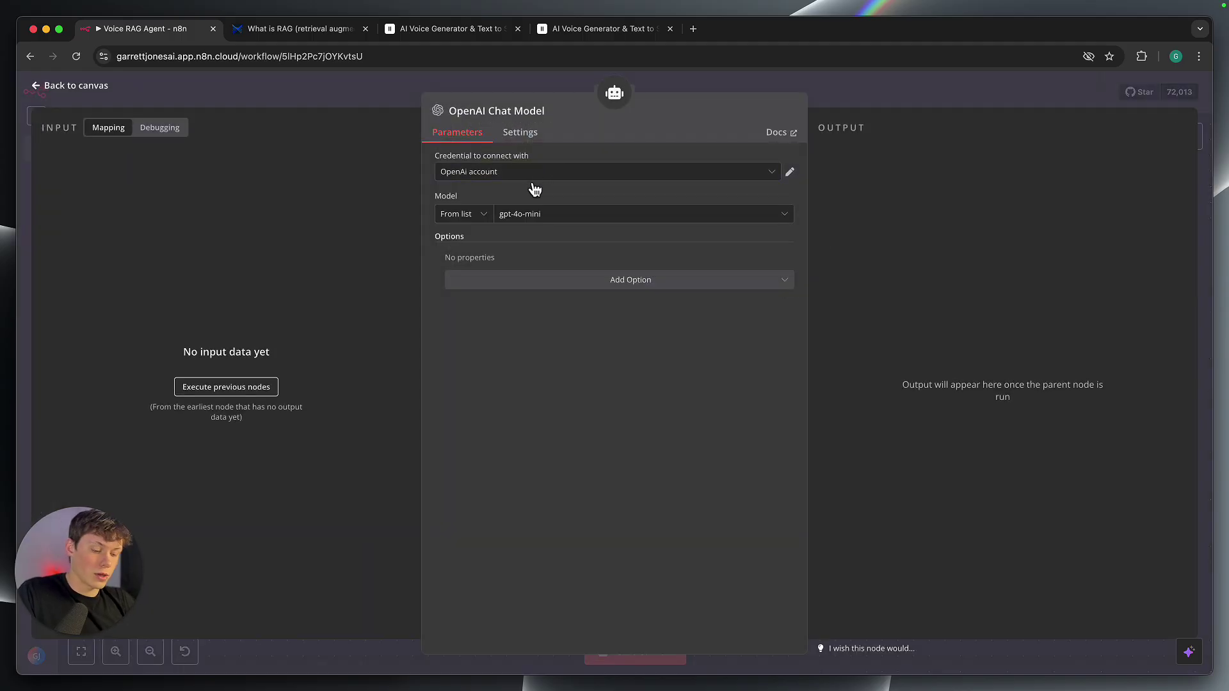
- Search the web for "openai api" in a new browser tab and open the OpenAI API overview page
{"action": "key", "text": "super+t"}
{"action": "type", "text": "perus"}
{"action": "key", "text": "BackSpace"}
{"action": "key", "text": "BackSpace"}
{"action": "key", "text": "BackSpace"}
{"action": "key", "text": "BackSpace"}
{"action": "key", "text": "BackSpace"}
{"action": "type", "text": "p"}
{"action": "key", "text": "BackSpace"}
{"action": "type", "text": "openai api"}
{"action": "key", "text": "Return"}
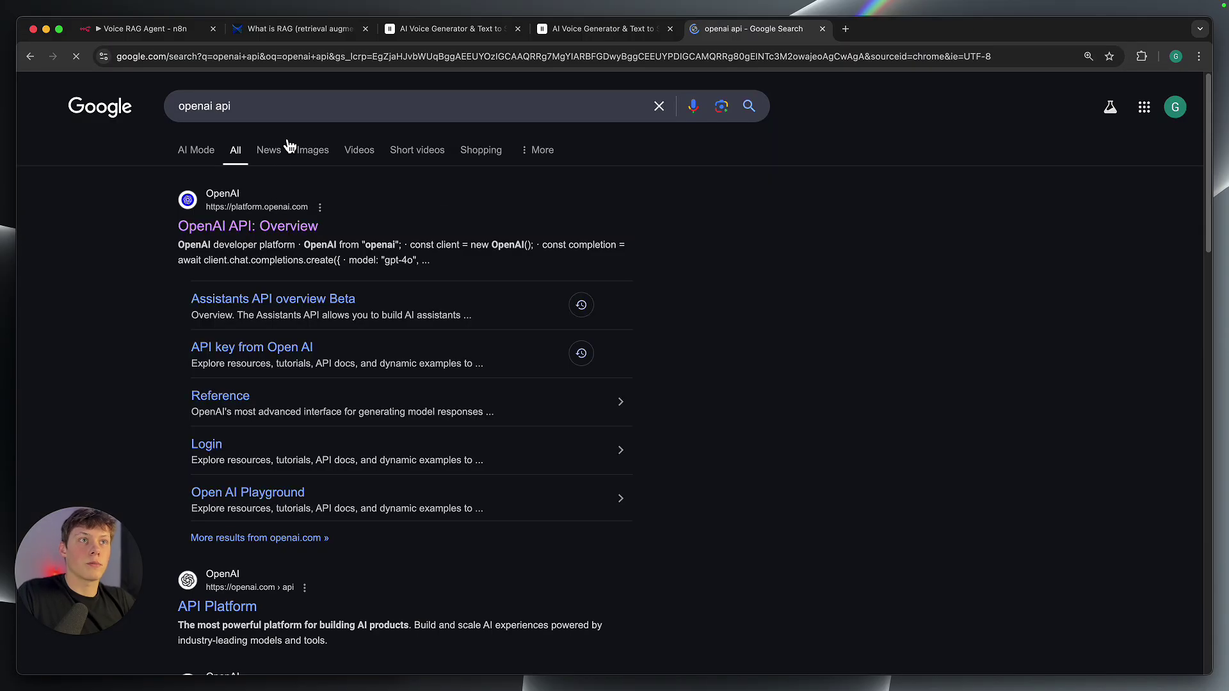
{"action": "left_click", "coordinate": [266, 229]}
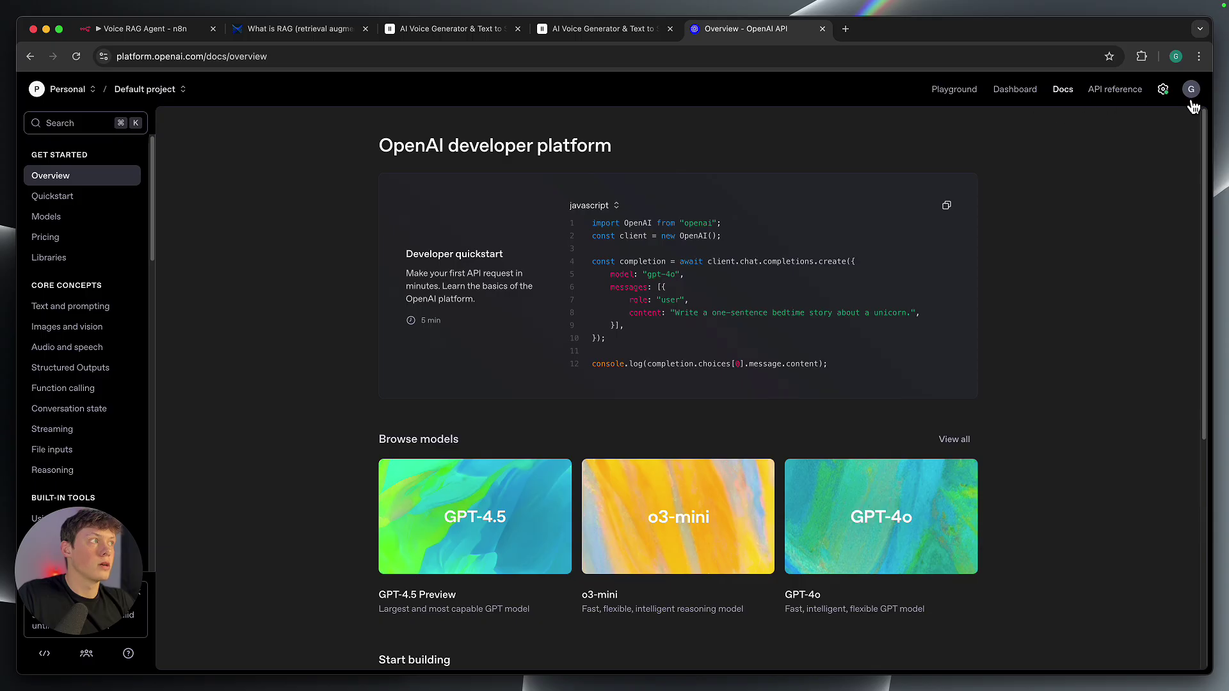
- Open the API keys page in the OpenAI dashboard and examine the existing keys, including the Zapier entry
{"action": "left_click", "coordinate": [1006, 96]}
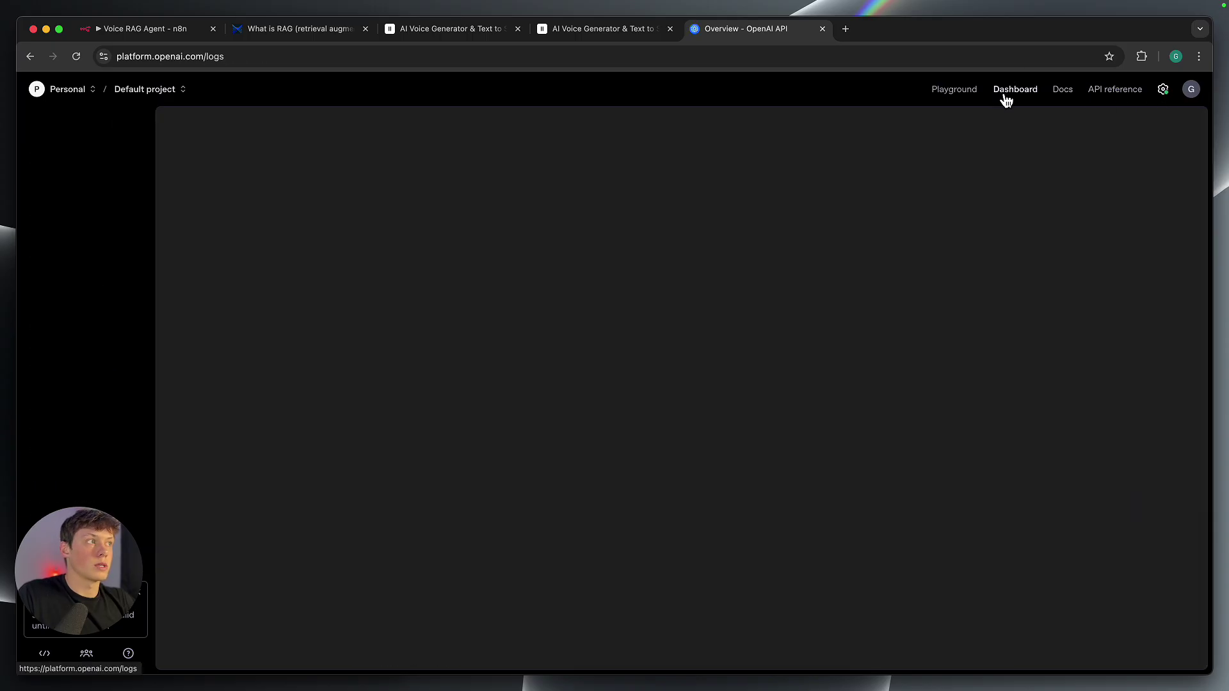
{"action": "left_click", "coordinate": [100, 340]}
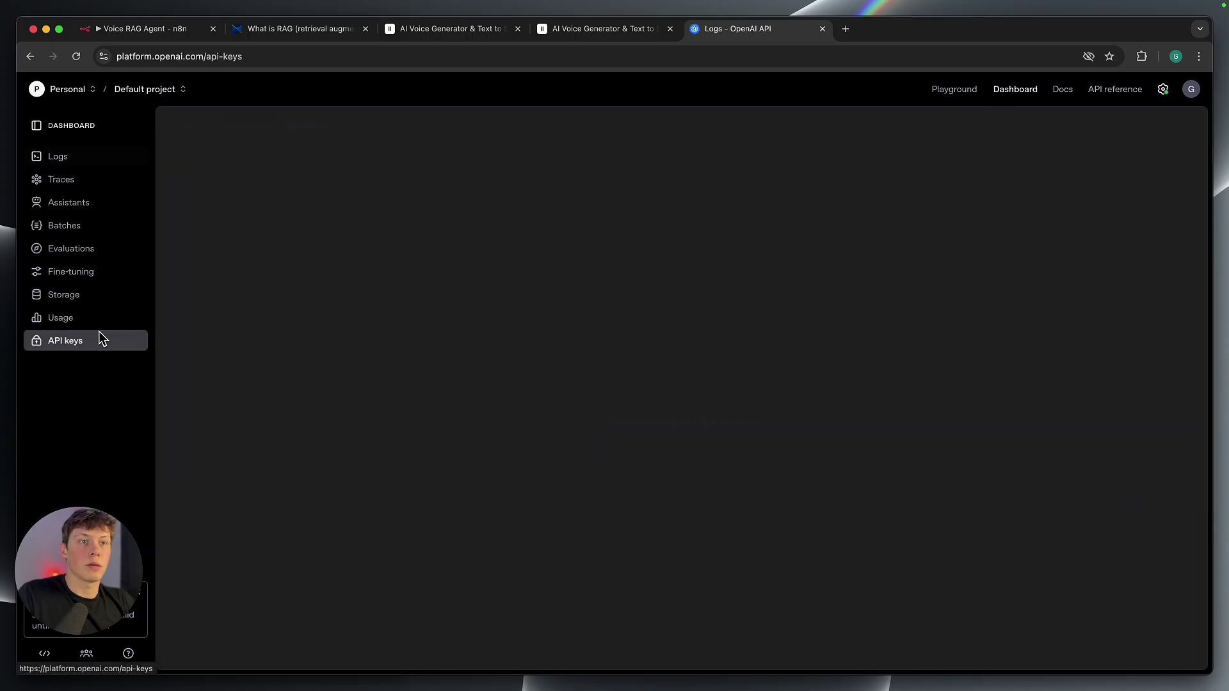
{"action": "left_click_drag", "start_coordinate": [208, 167], "coordinate": [310, 368]}
{"action": "left_click", "coordinate": [313, 376]}
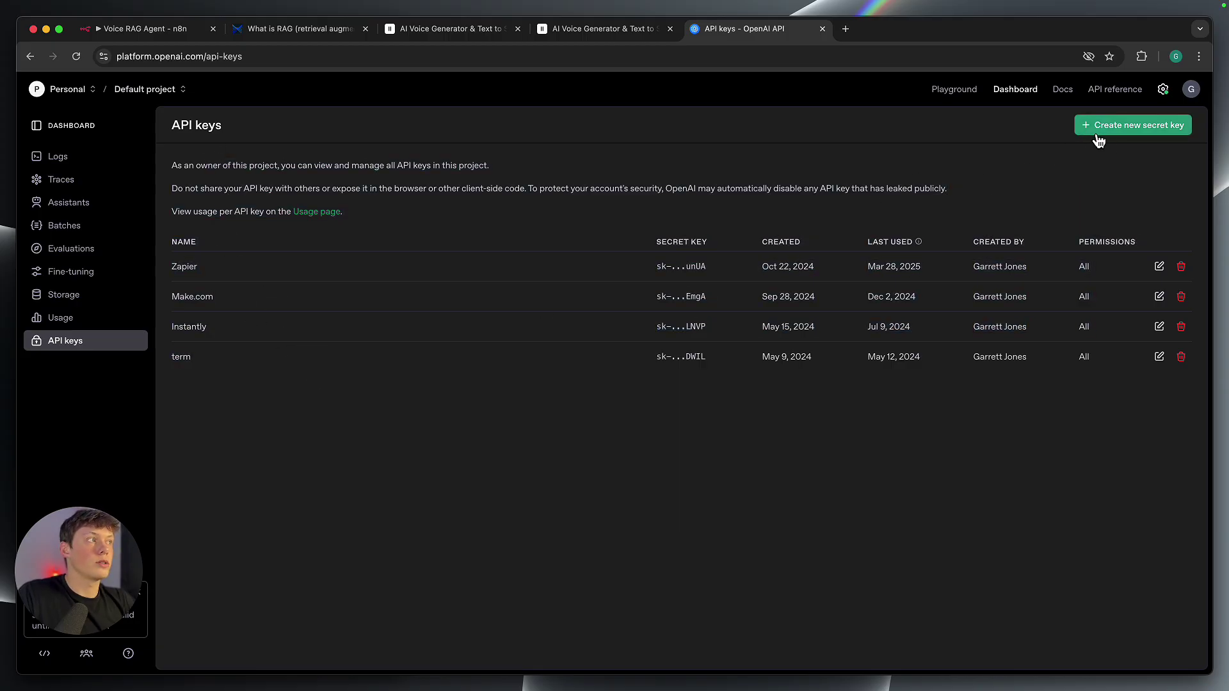
{"action": "double_click", "coordinate": [192, 269]}
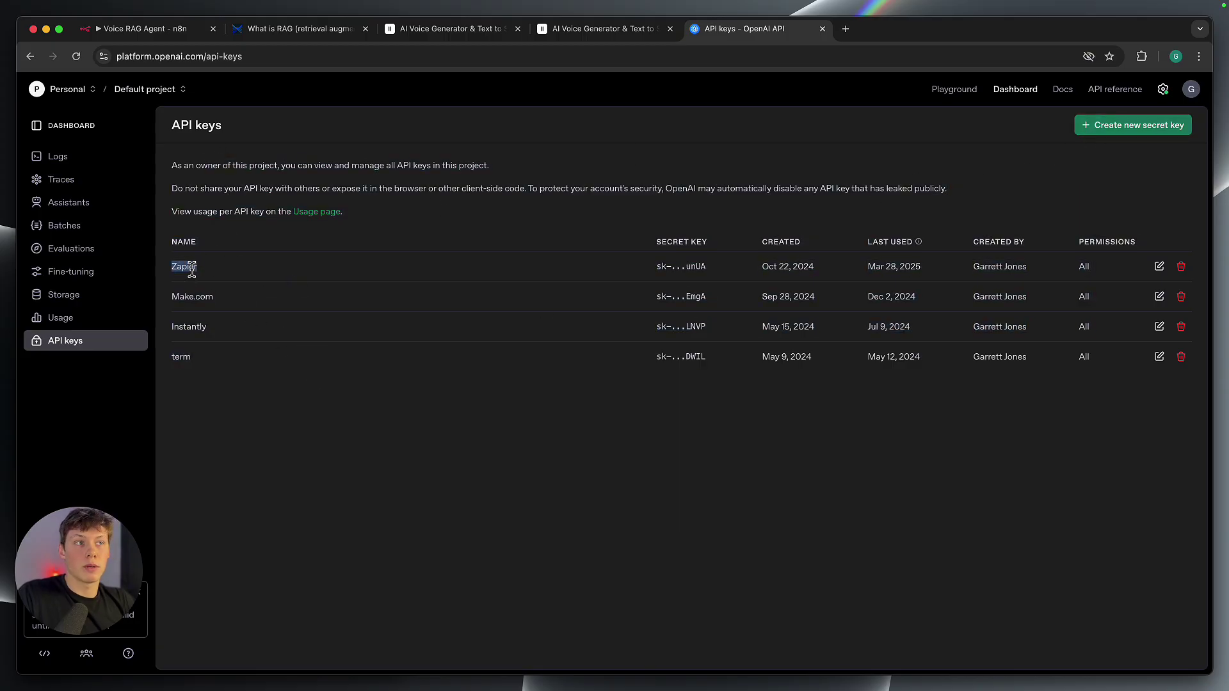
{"action": "left_click", "coordinate": [305, 309]}
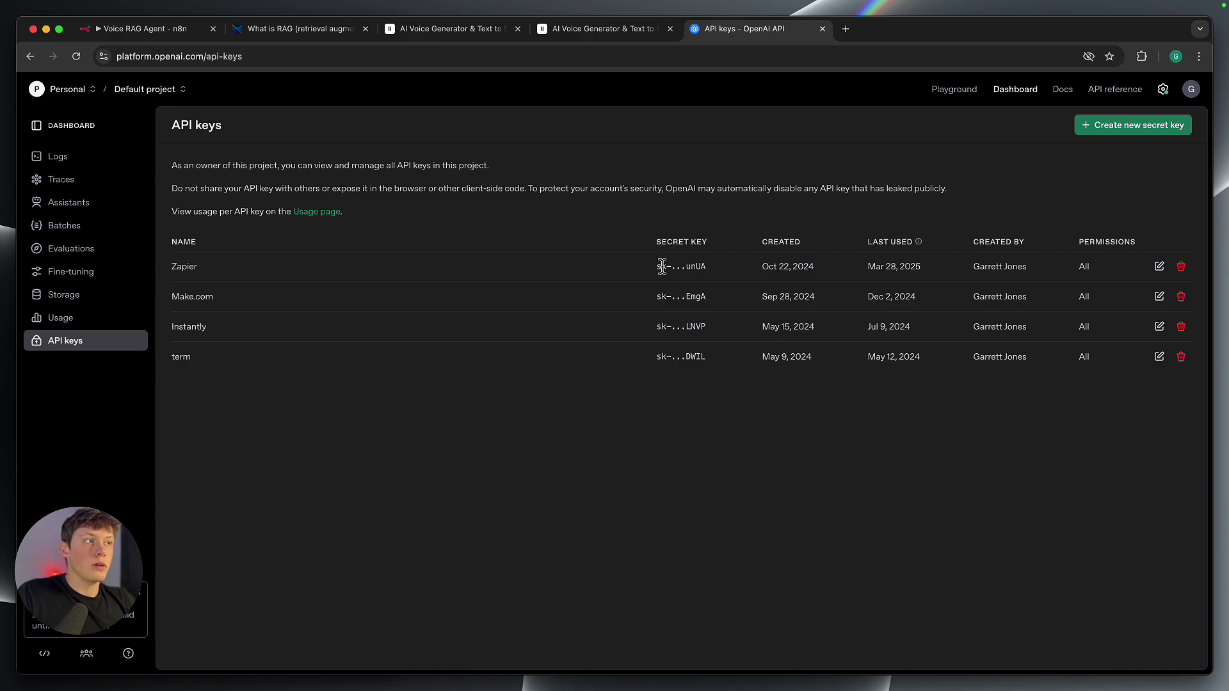
- Open a new OpenAI credential form from the n8n chat model node, discard it without saving, and return to the canvas
{"action": "left_click", "coordinate": [154, 28]}
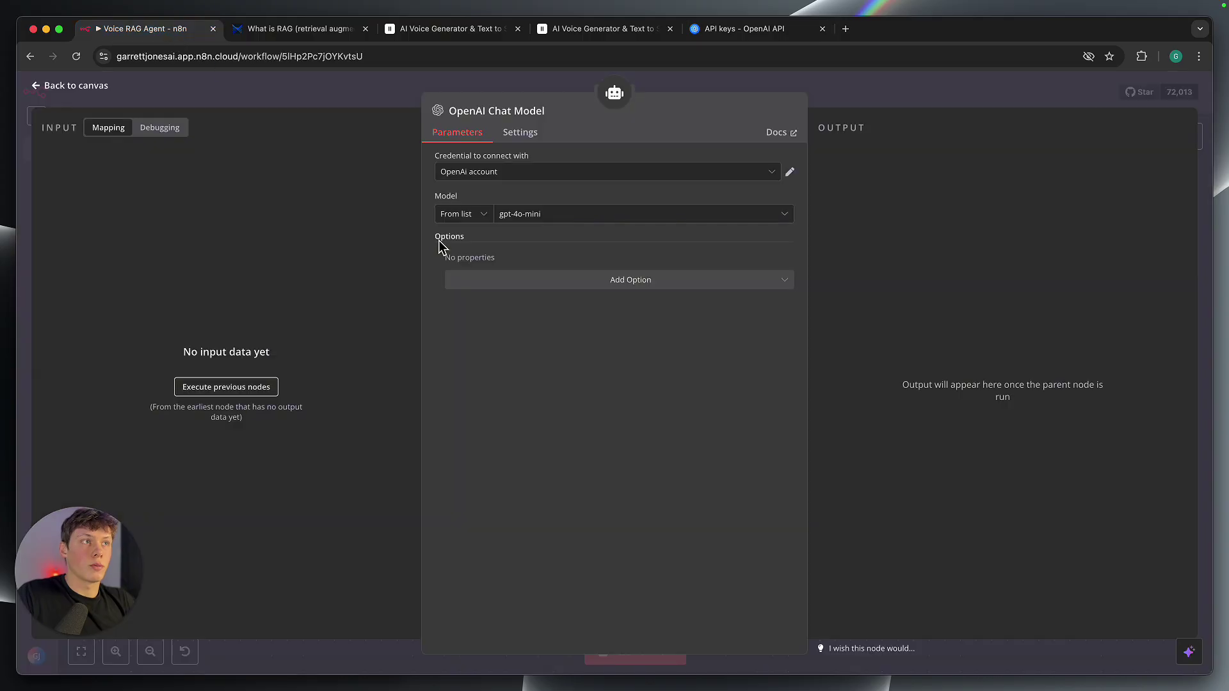
{"action": "left_click", "coordinate": [522, 175]}
{"action": "left_click", "coordinate": [553, 236]}
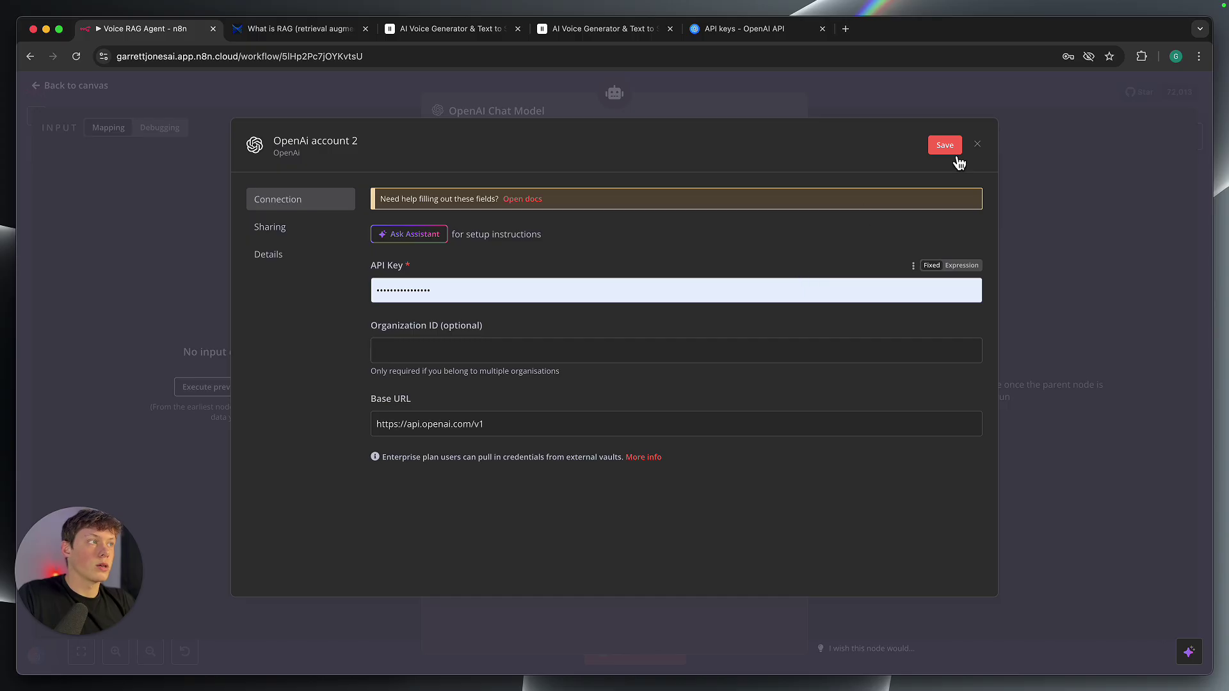
{"action": "left_click", "coordinate": [979, 145]}
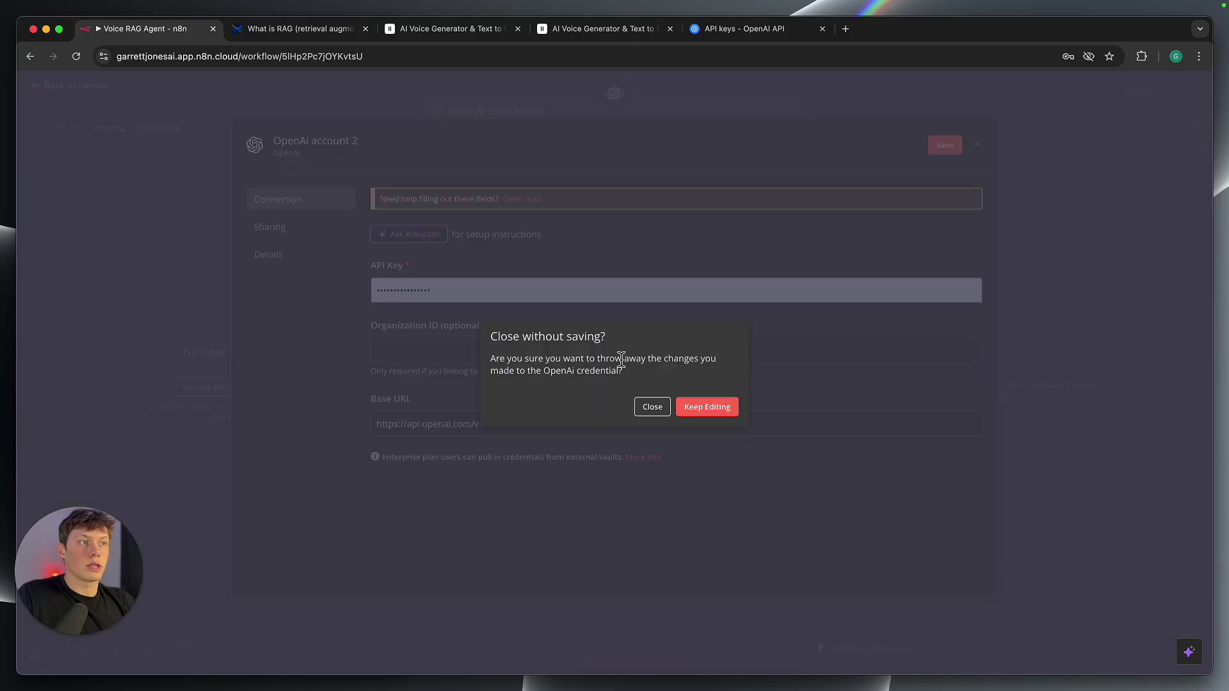
{"action": "left_click", "coordinate": [666, 414]}
{"action": "left_click", "coordinate": [822, 28]}
{"action": "left_click", "coordinate": [858, 91]}
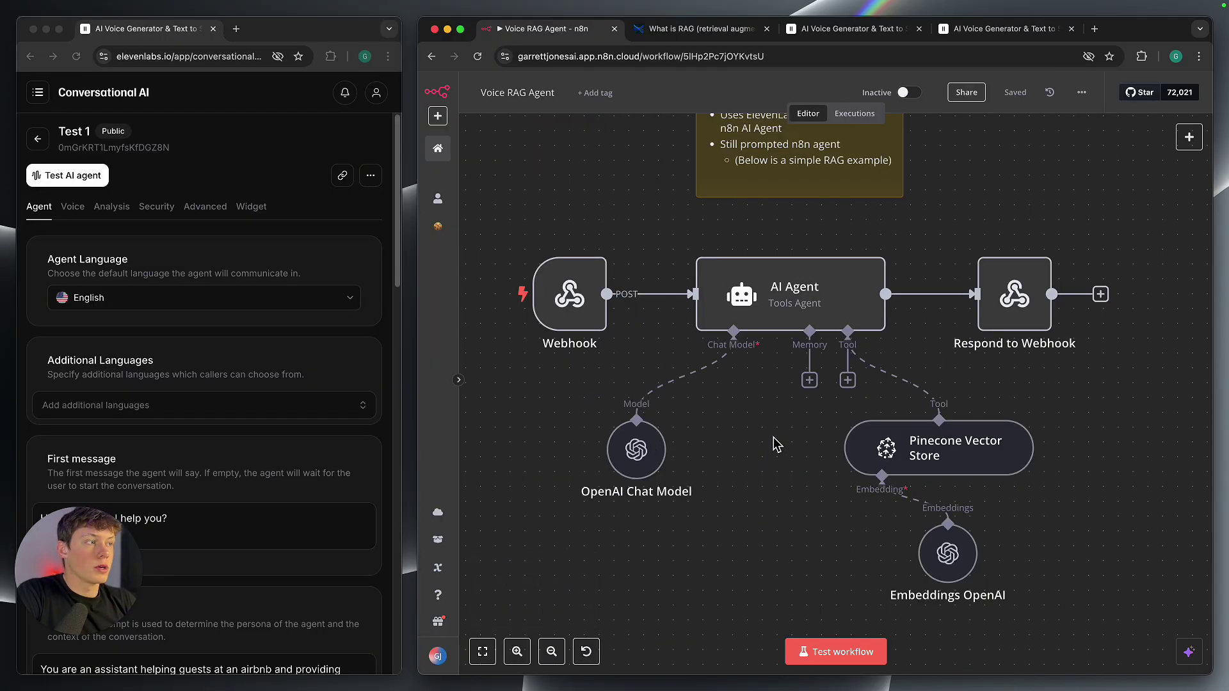
- Examine the Pinecone Vector Store and Embeddings OpenAI nodes, and enlarge the n8n browser window to fill the screen
{"action": "left_click_drag", "start_coordinate": [832, 409], "coordinate": [1043, 608]}
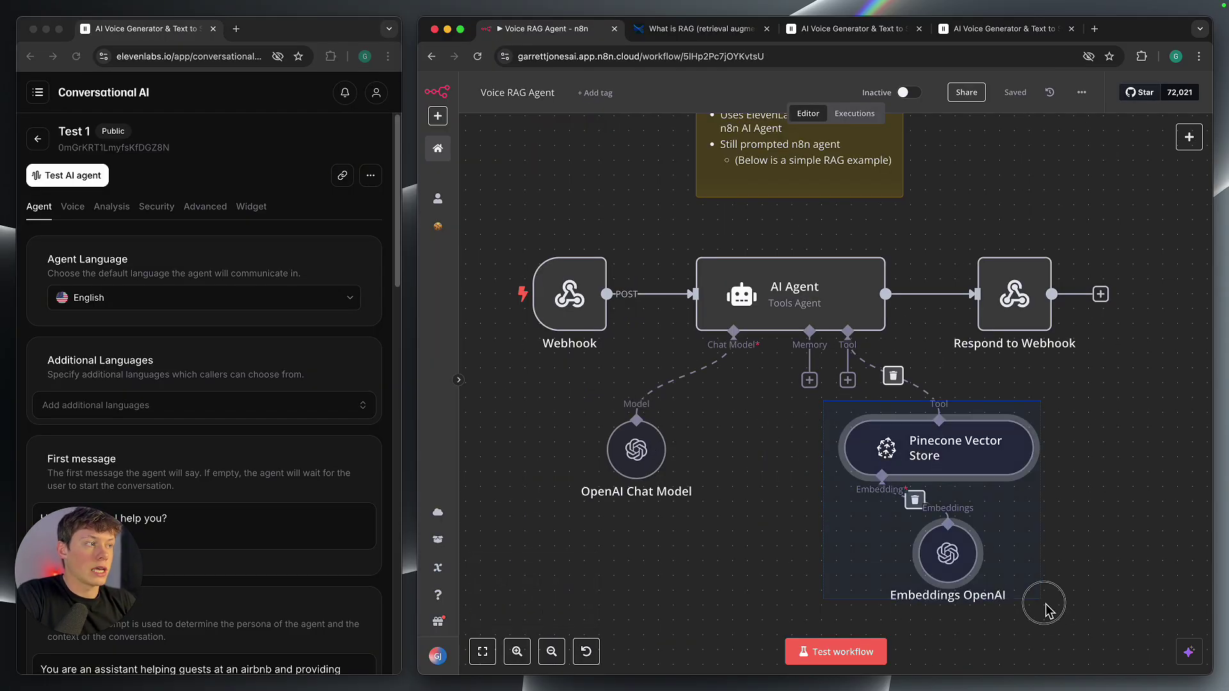
{"action": "left_click", "coordinate": [1081, 630]}
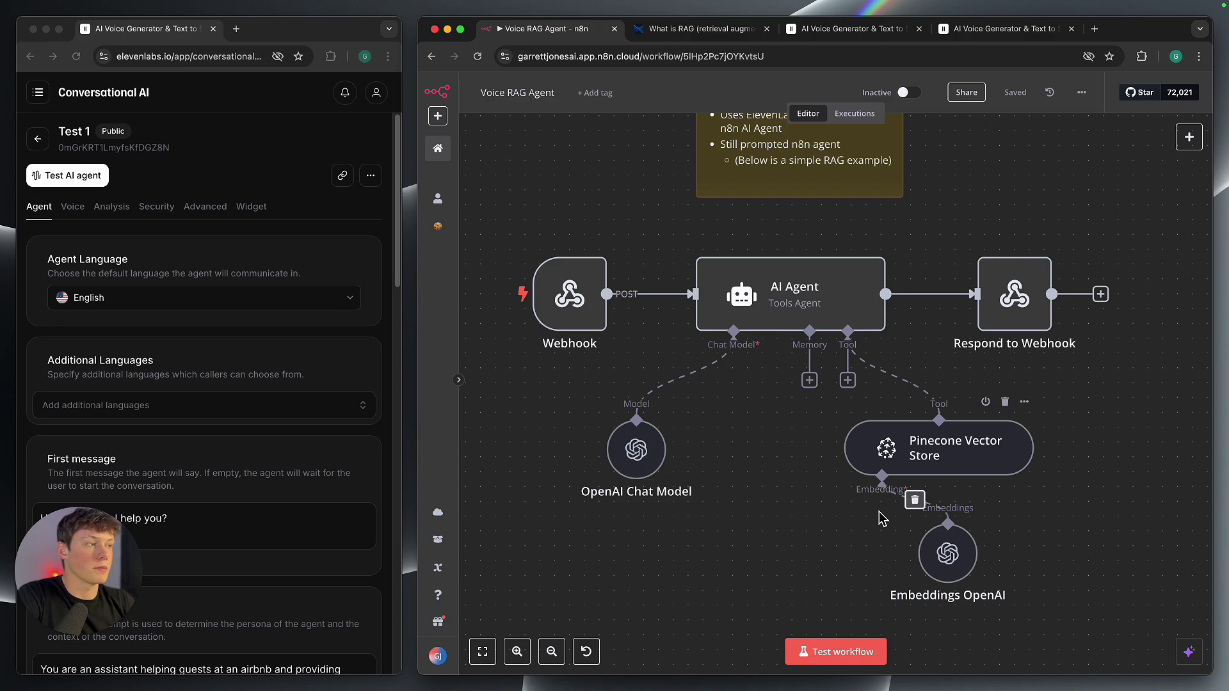
{"action": "scroll", "coordinate": [820, 522], "scroll_direction": "right", "scroll_amount": 5}
{"action": "scroll", "coordinate": [823, 520], "scroll_direction": "down", "scroll_amount": 2}
{"action": "scroll", "coordinate": [822, 519], "scroll_direction": "up", "scroll_amount": 2}
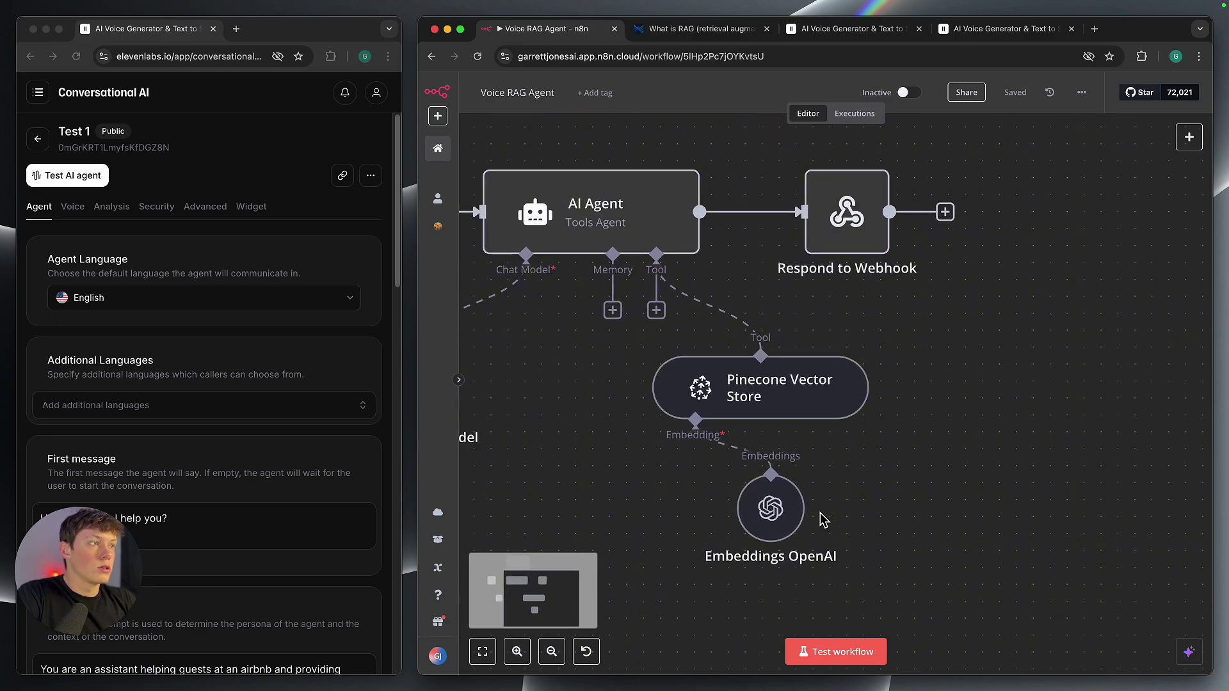
{"action": "key", "text": "ctrl+alt+Return"}
{"action": "scroll", "coordinate": [475, 499], "scroll_direction": "left", "scroll_amount": 2}
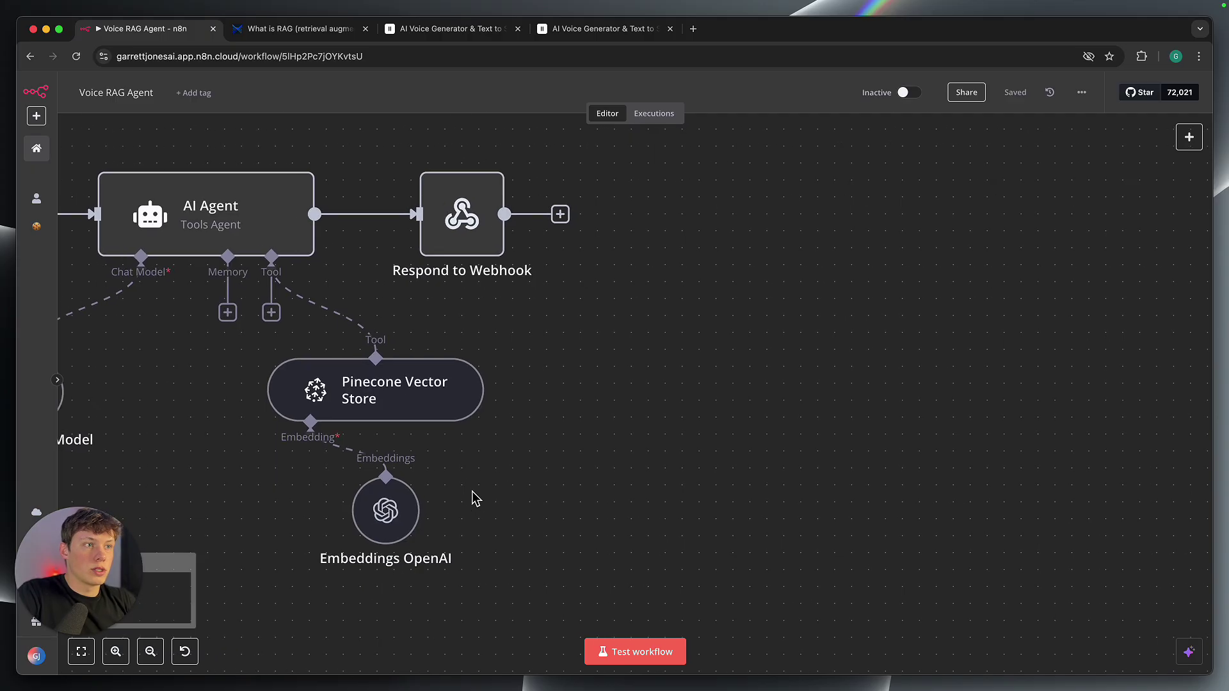
- Open the Pinecone website in a new browser tab and log in to the console's Indexes page
{"action": "key", "text": "super+t"}
{"action": "type", "text": "pin"}
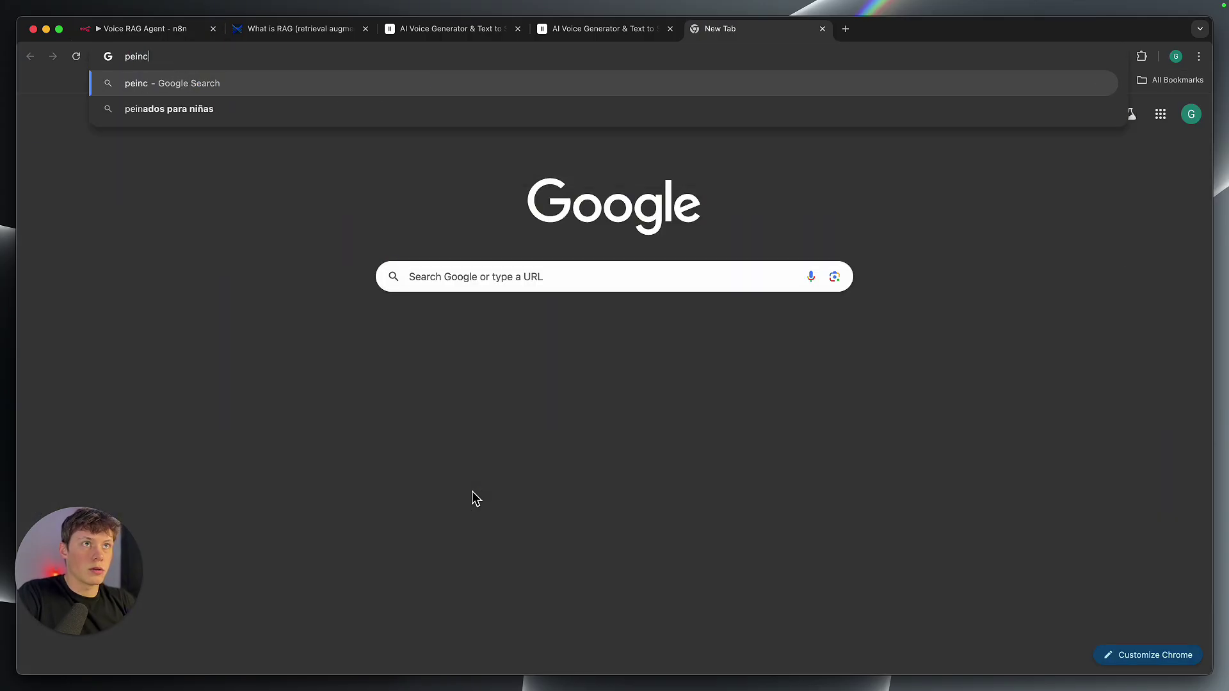
{"action": "type", "text": "e"}
{"action": "key", "text": "BackSpace"}
{"action": "type", "text": "c"}
{"action": "key", "text": "BackSpace"}
{"action": "type", "text": "econe"}
{"action": "key", "text": "Return"}
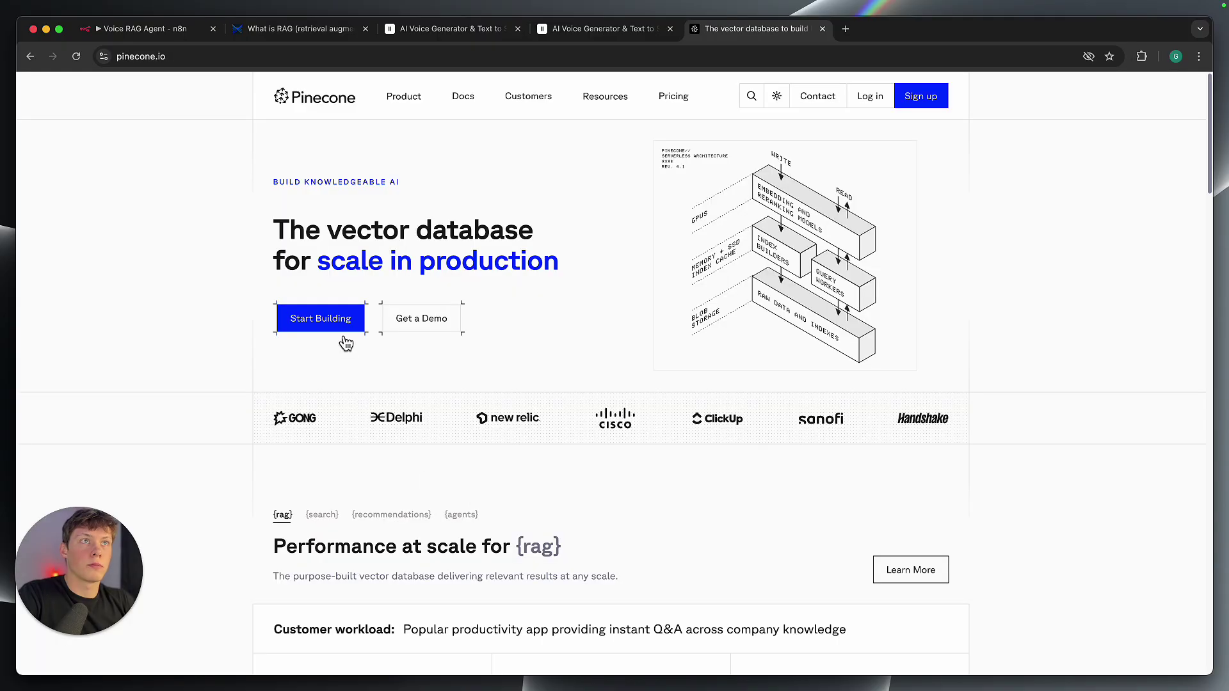
{"action": "left_click", "coordinate": [869, 96]}
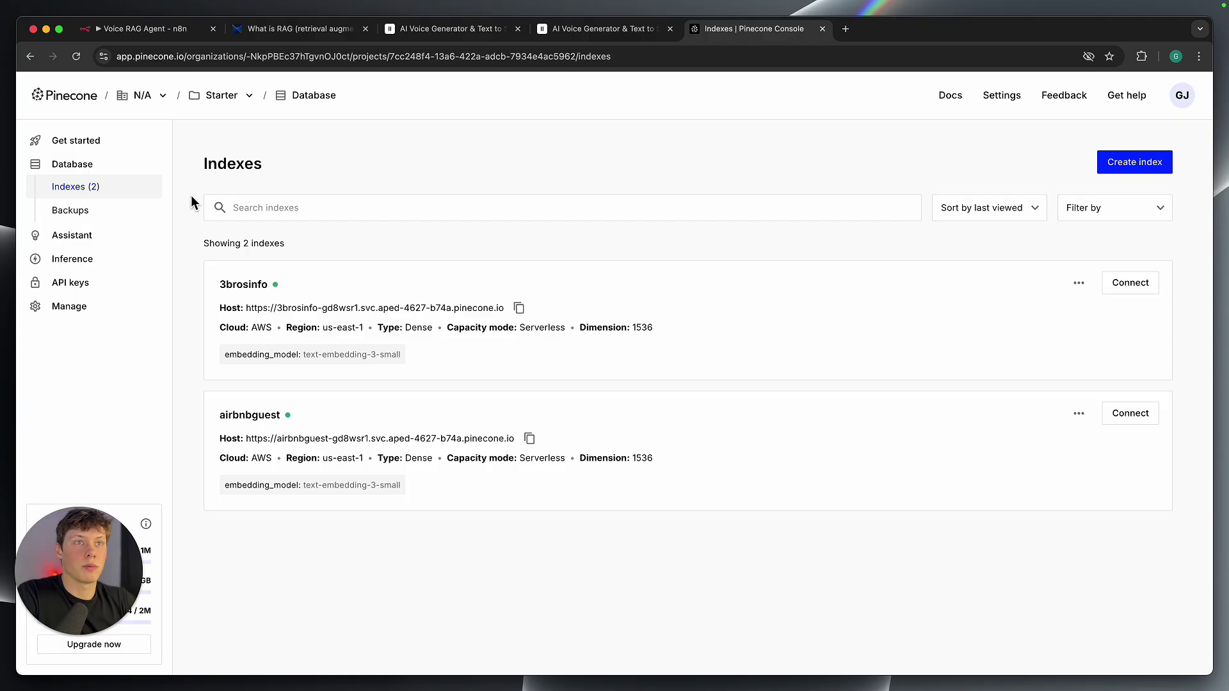
- Start a new Pinecone index from the Indexes page and name it videxample
{"action": "left_click", "coordinate": [96, 146]}
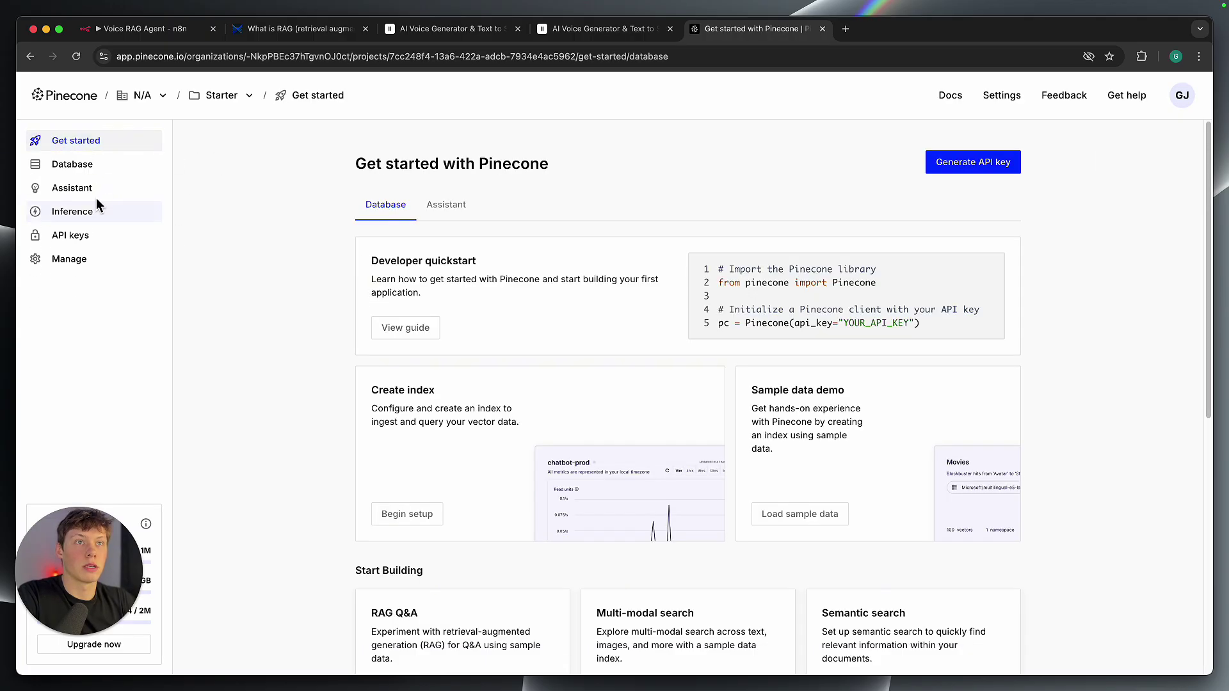
{"action": "left_click", "coordinate": [85, 170]}
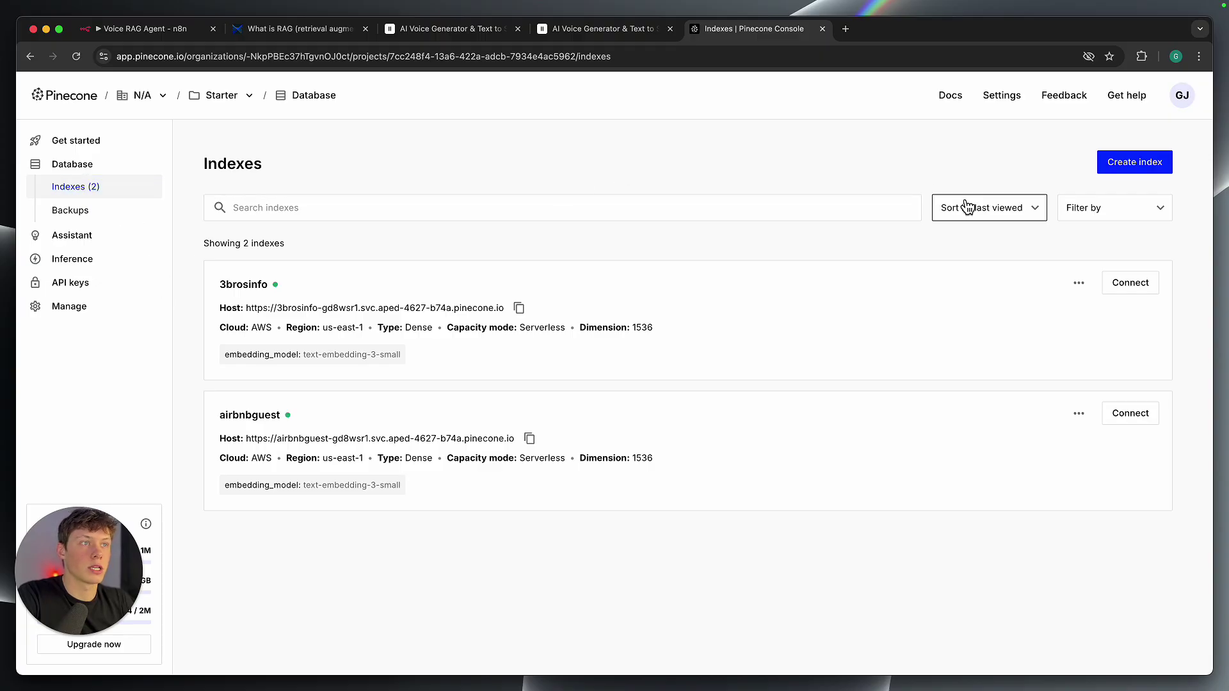
{"action": "left_click", "coordinate": [1105, 167]}
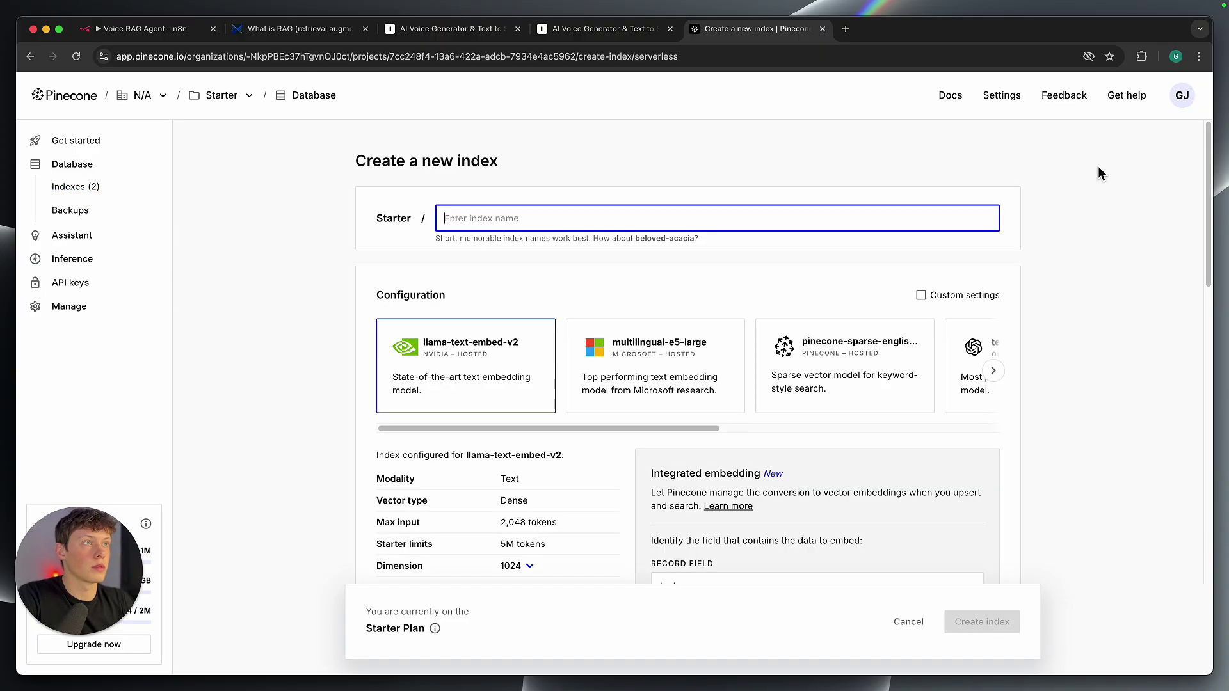
{"action": "type", "text": "videxample"}
{"action": "left_click", "coordinate": [638, 283]}
- Choose OpenAI's text-embedding-3-small as the embedding model configuration for the index
{"action": "scroll", "coordinate": [638, 284], "scroll_direction": "down", "scroll_amount": 1}
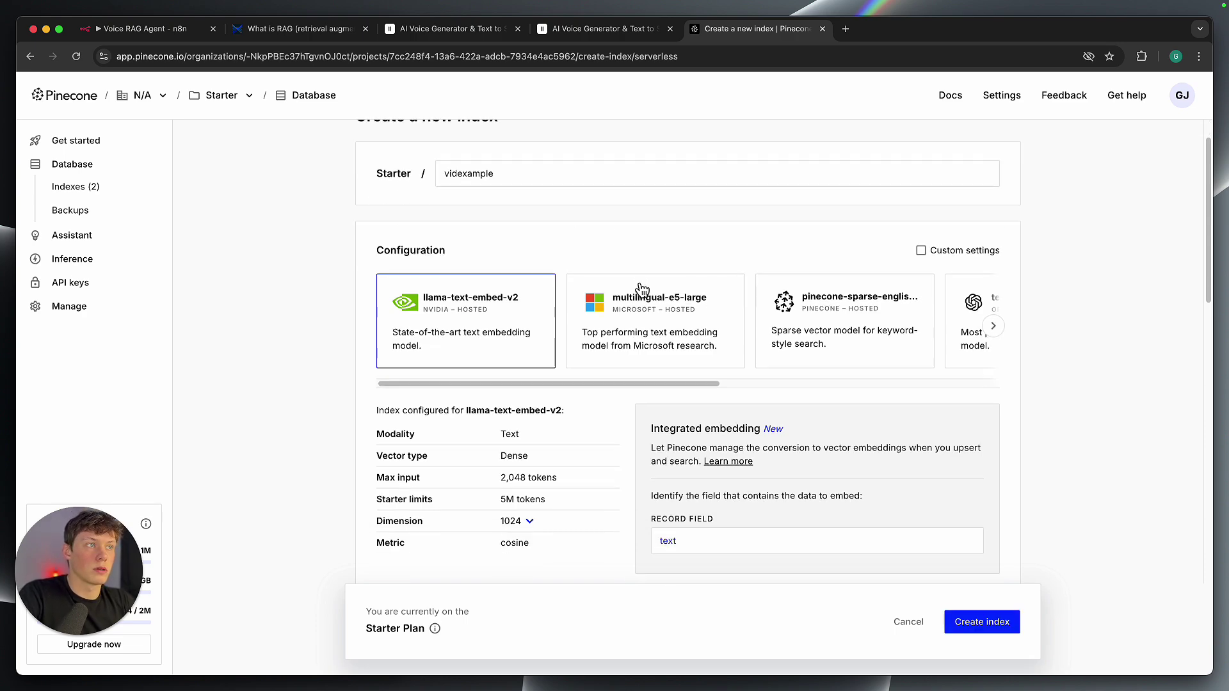
{"action": "scroll", "coordinate": [608, 324], "scroll_direction": "right", "scroll_amount": 6}
{"action": "scroll", "coordinate": [611, 323], "scroll_direction": "right", "scroll_amount": 1}
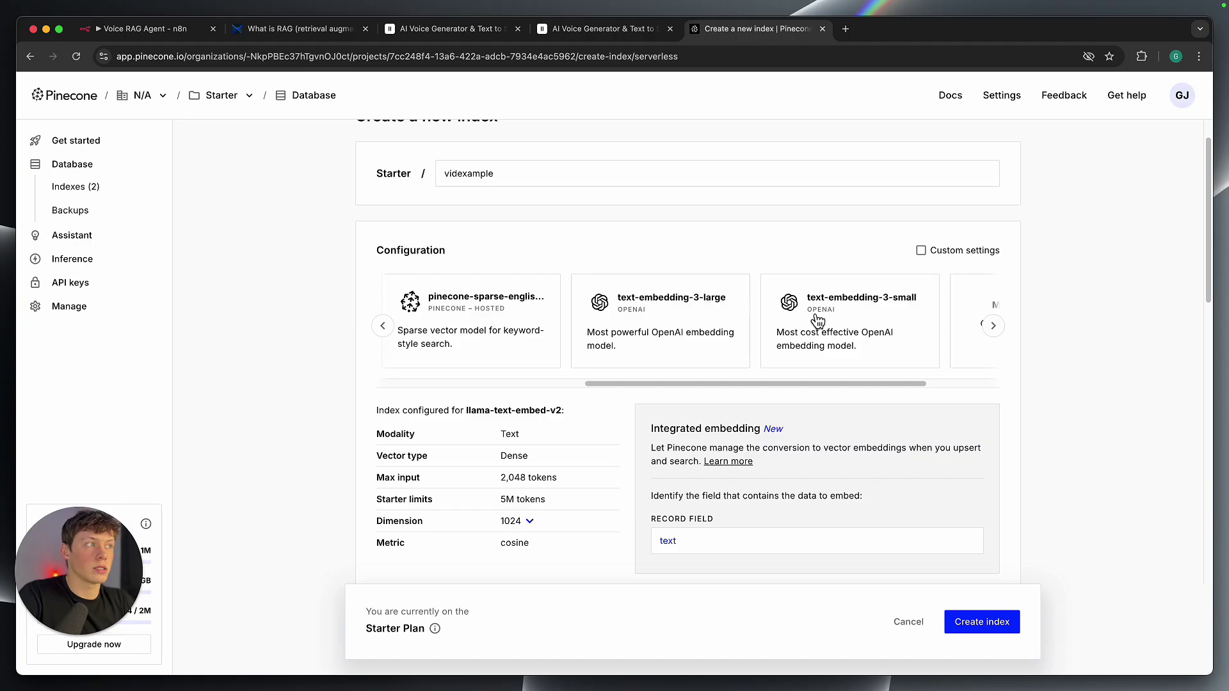
{"action": "scroll", "coordinate": [769, 313], "scroll_direction": "right", "scroll_amount": 2}
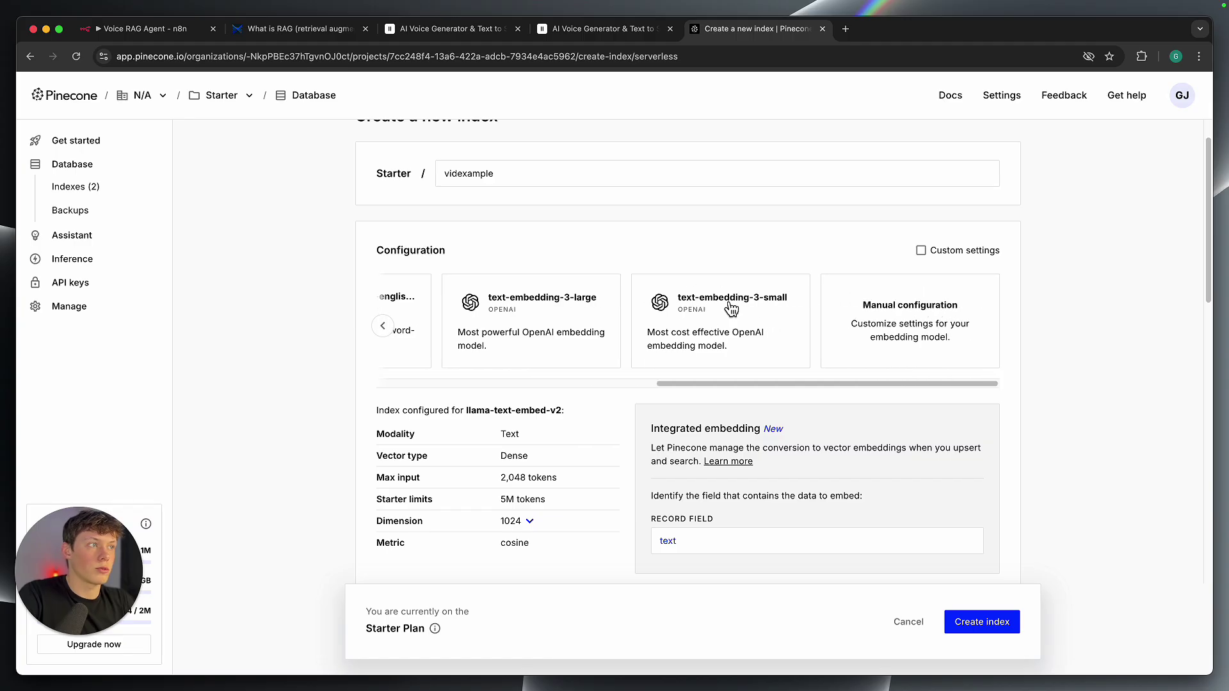
{"action": "left_click", "coordinate": [730, 320]}
- Review the capacity, cloud provider and region settings, keeping Serverless, AWS and Virginia (us-east-1), and create the index
{"action": "scroll", "coordinate": [724, 374], "scroll_direction": "down", "scroll_amount": 1}
{"action": "scroll", "coordinate": [723, 375], "scroll_direction": "down", "scroll_amount": 7}
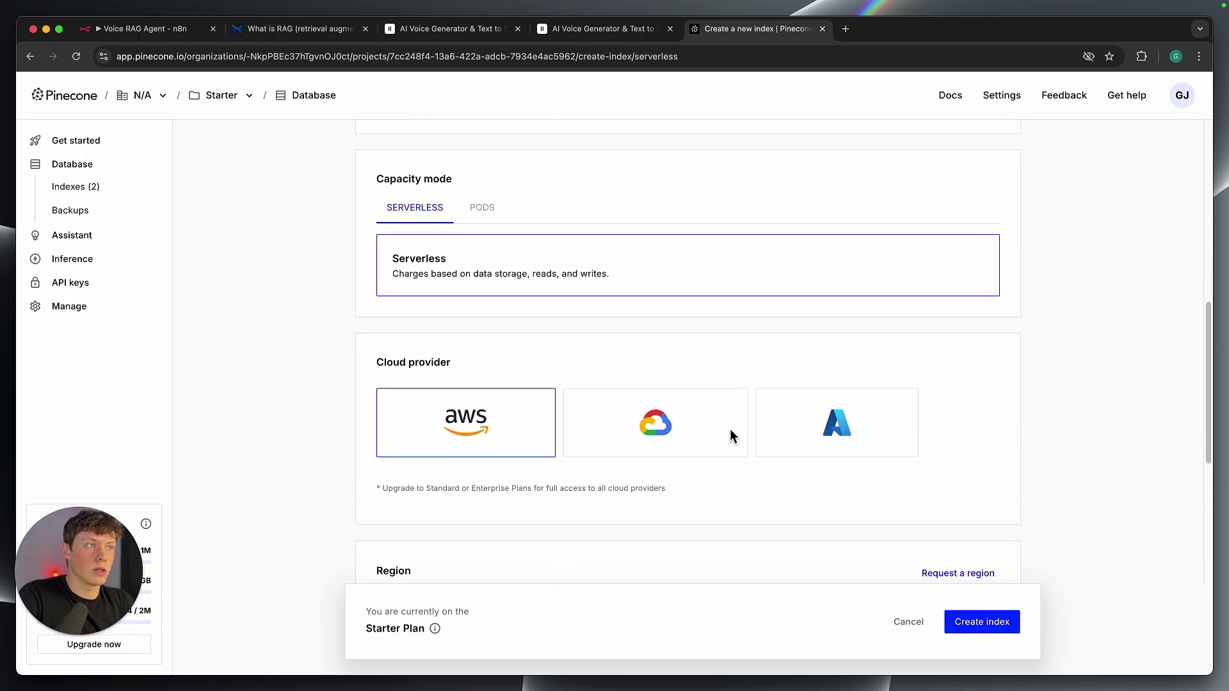
{"action": "scroll", "coordinate": [545, 379], "scroll_direction": "down", "scroll_amount": 3}
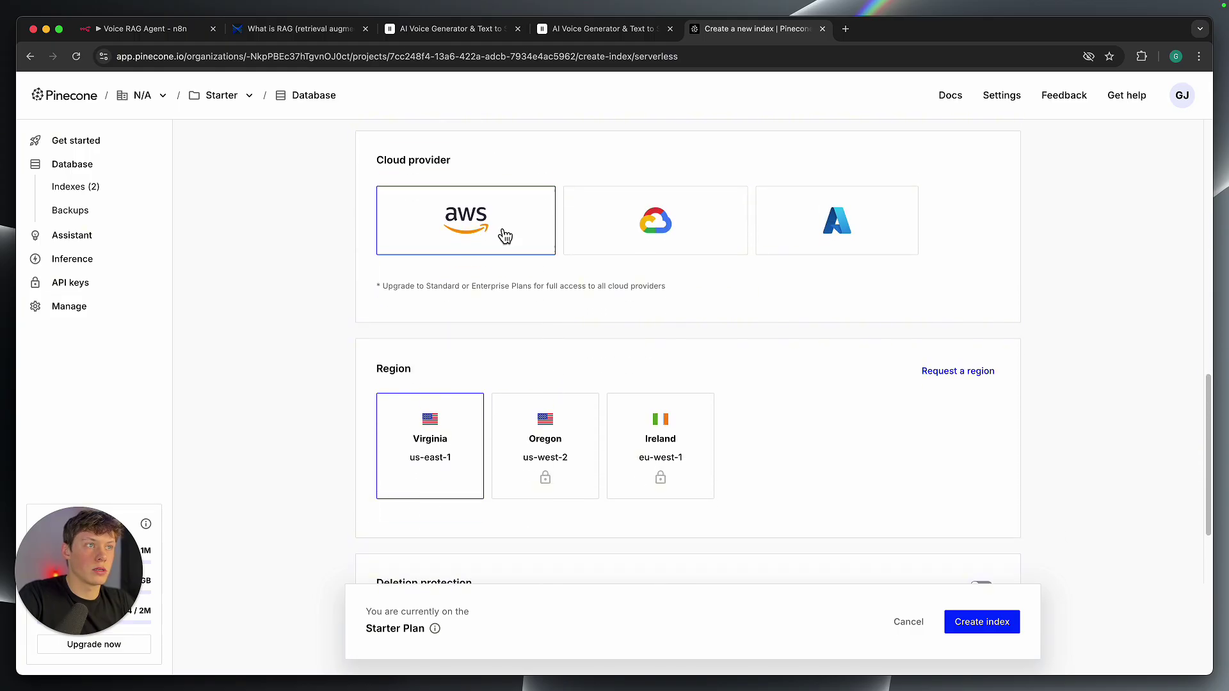
{"action": "scroll", "coordinate": [474, 431], "scroll_direction": "down", "scroll_amount": 2}
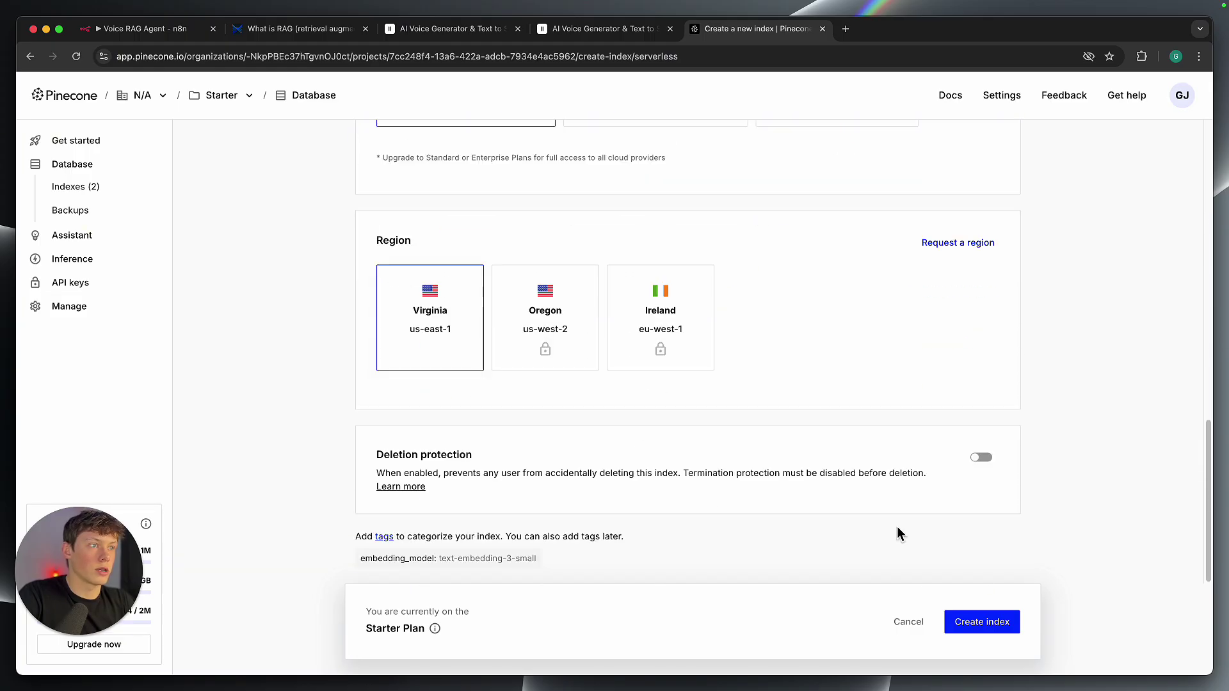
{"action": "left_click", "coordinate": [990, 626]}
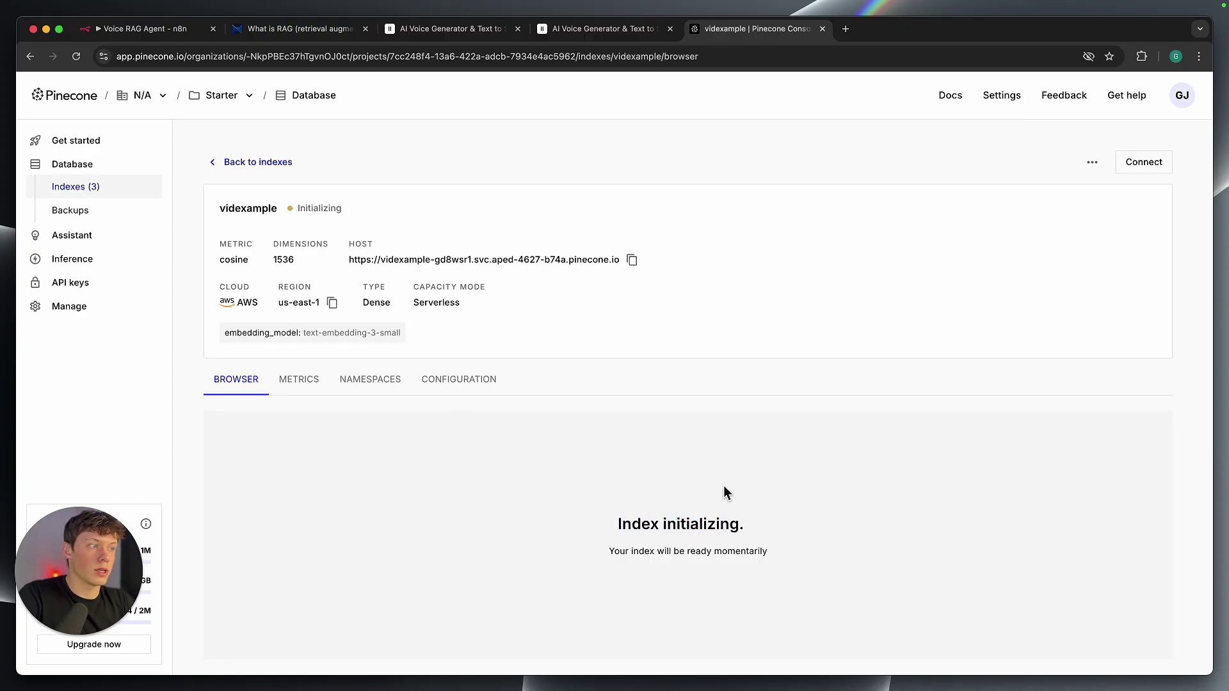
{"action": "left_click_drag", "start_coordinate": [614, 524], "coordinate": [773, 525]}
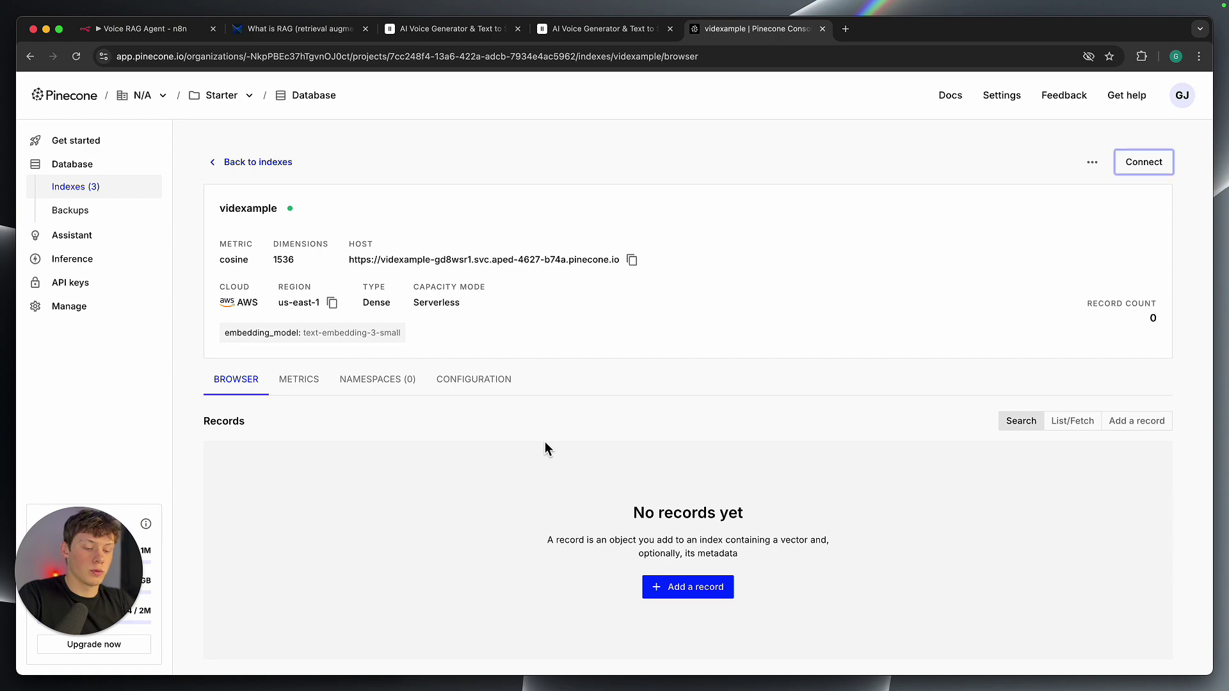
- Open n8n in a new browser tab and create a new workflow that starts with a manual trigger
{"action": "key", "text": "cmd+t"}
{"action": "type", "text": "ga"}
{"action": "key", "text": "Return"}
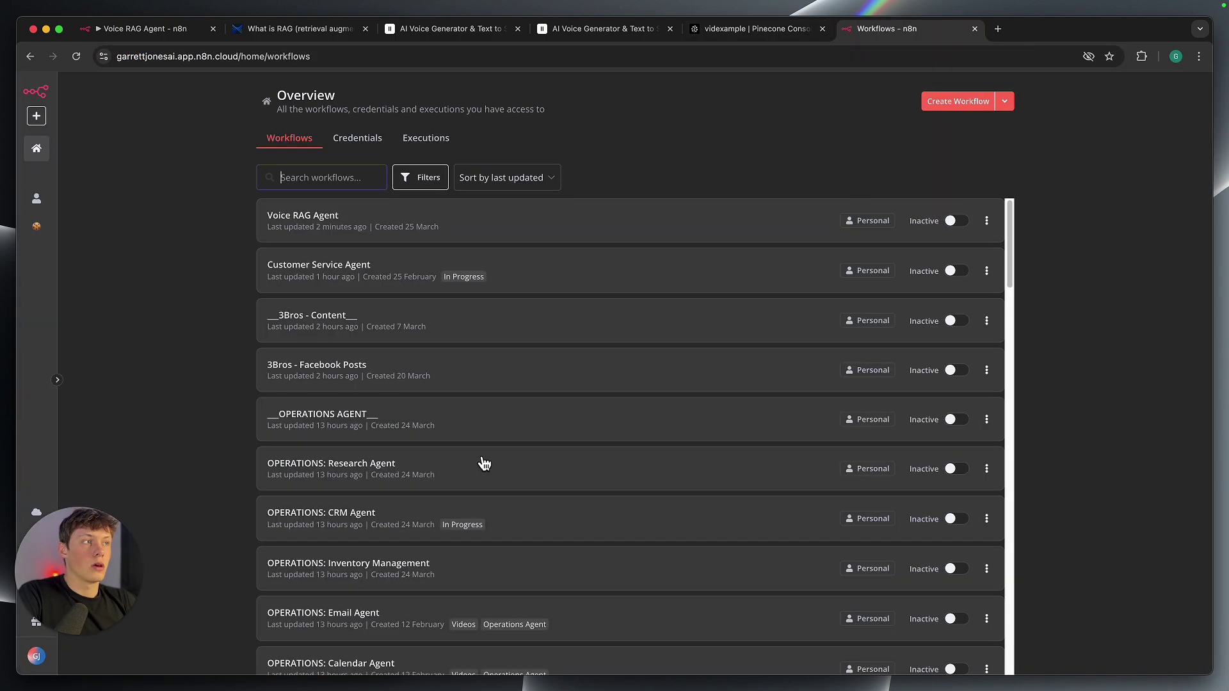
{"action": "left_click", "coordinate": [954, 104]}
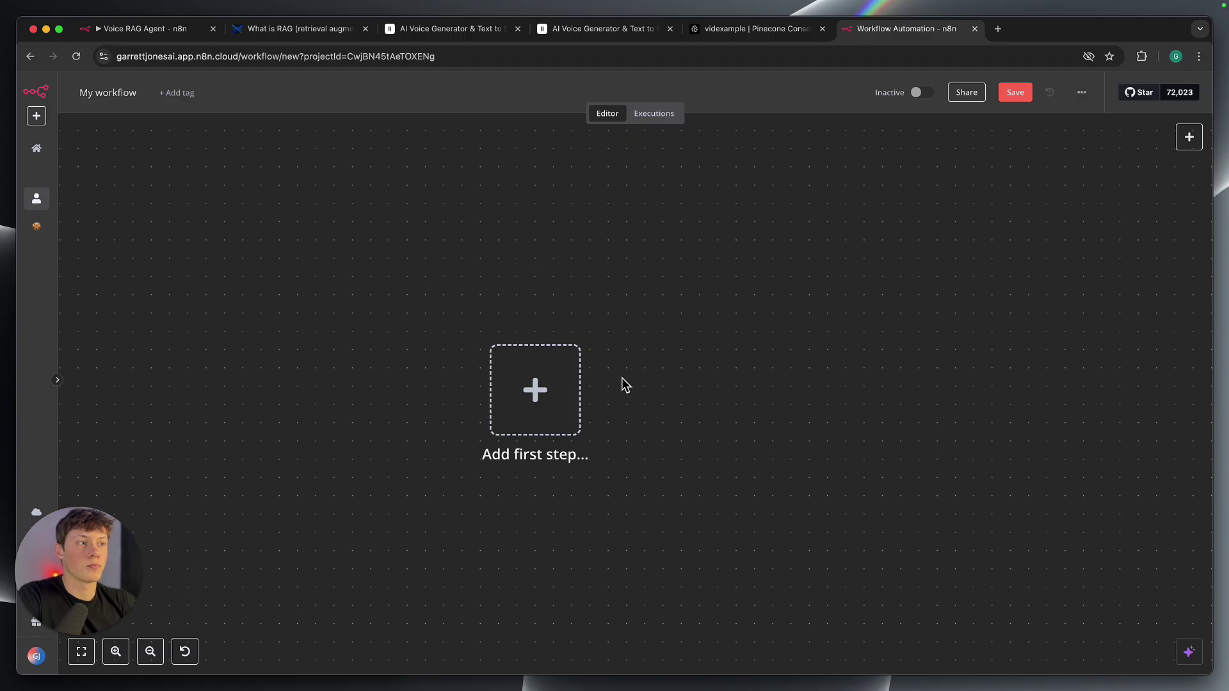
{"action": "left_click", "coordinate": [558, 397]}
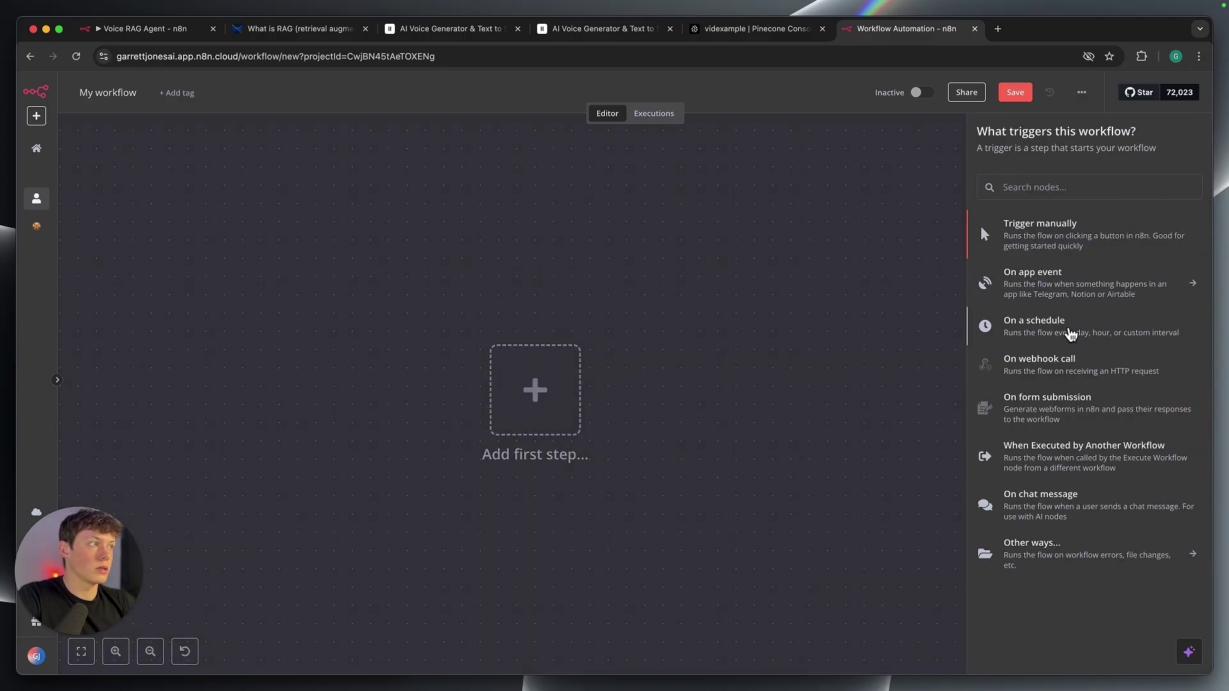
{"action": "left_click", "coordinate": [1070, 246]}
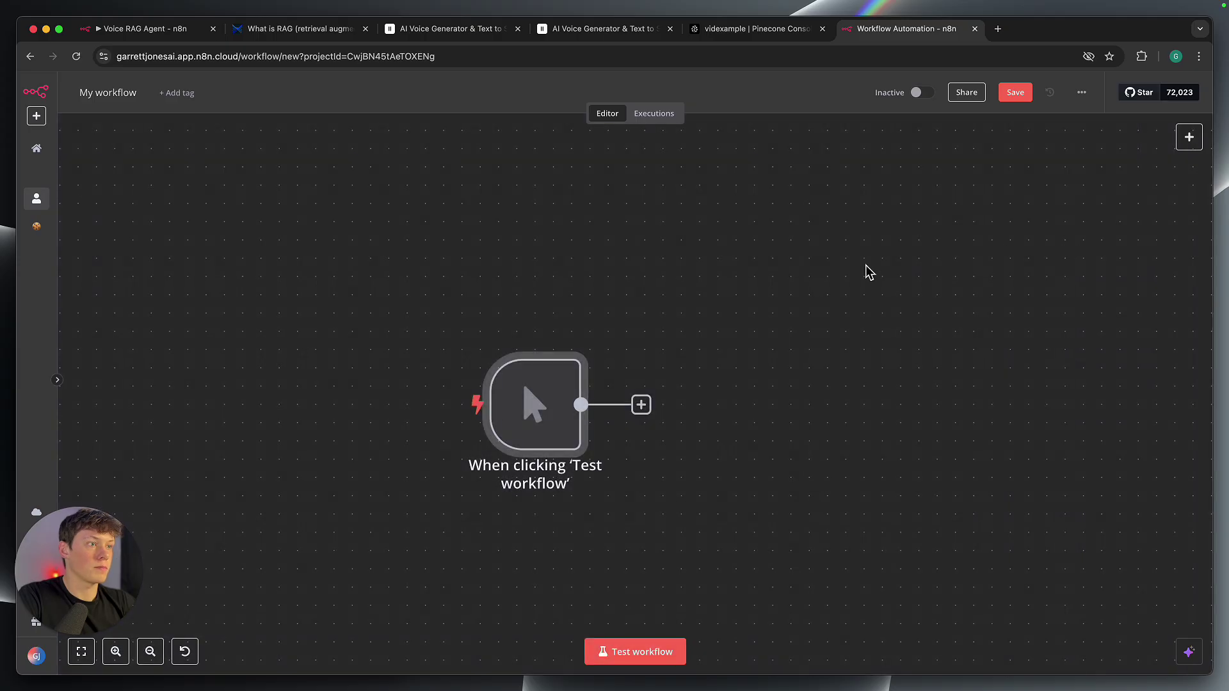
- Add a Google Drive node with the Download file action after the manual trigger
{"action": "left_click", "coordinate": [639, 385]}
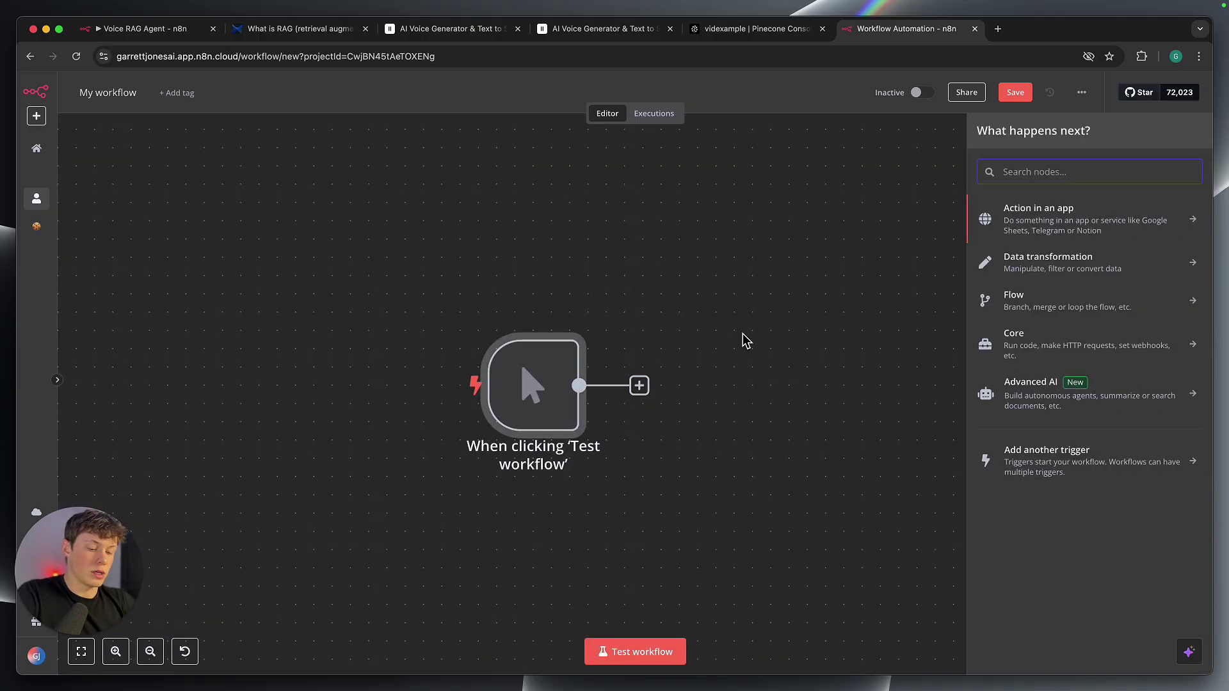
{"action": "type", "text": "drive"}
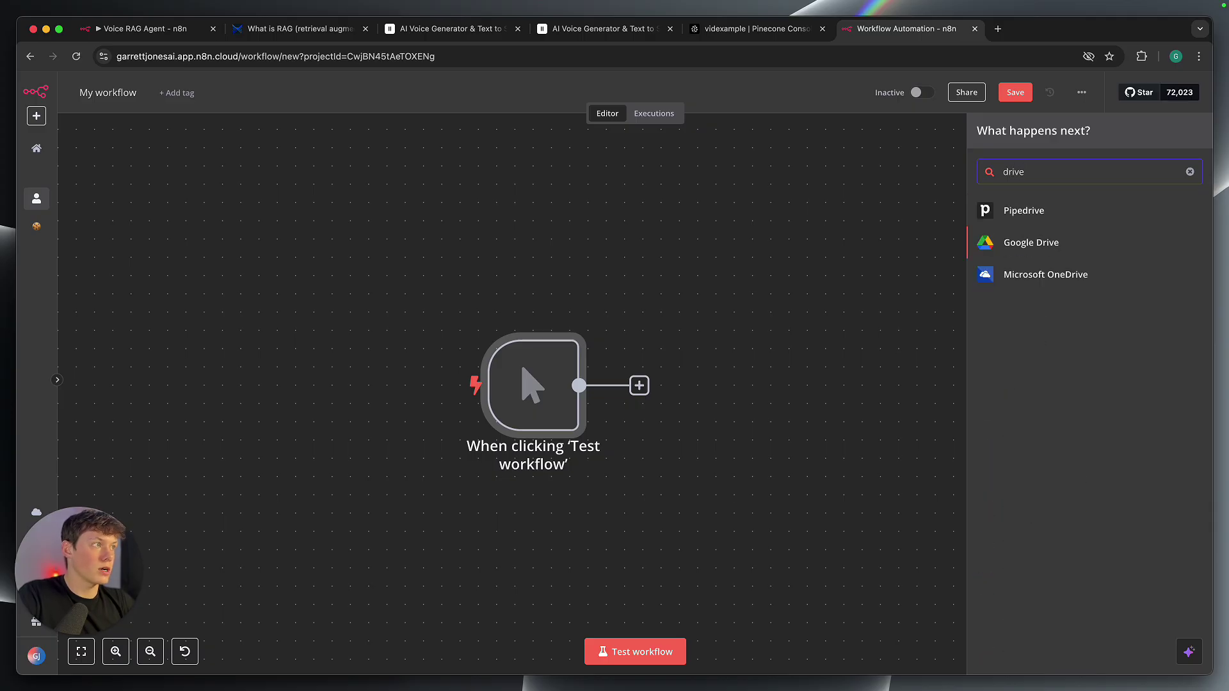
{"action": "key", "text": "Return"}
{"action": "scroll", "coordinate": [1017, 385], "scroll_direction": "down", "scroll_amount": 3}
{"action": "scroll", "coordinate": [1040, 442], "scroll_direction": "up", "scroll_amount": 3}
{"action": "left_click", "coordinate": [1026, 328]}
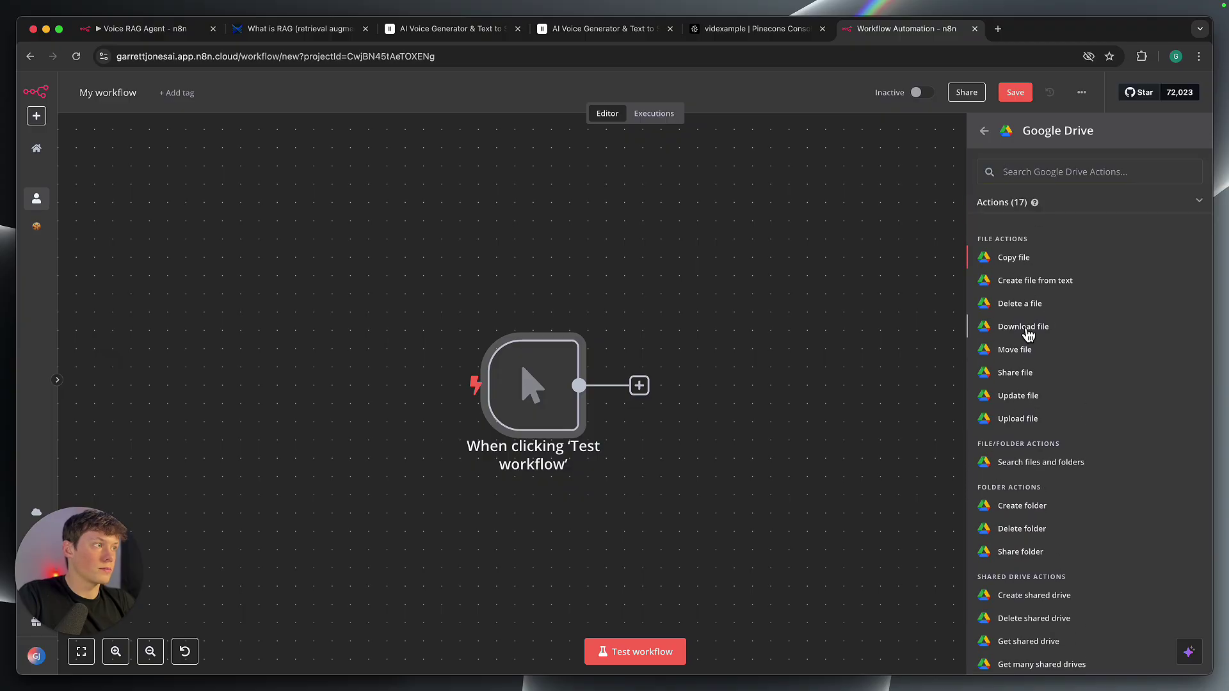
- Open a new Google Drive OAuth2 credential form from the node and review its redirect URL, Client ID and Client Secret fields
{"action": "left_click", "coordinate": [655, 175]}
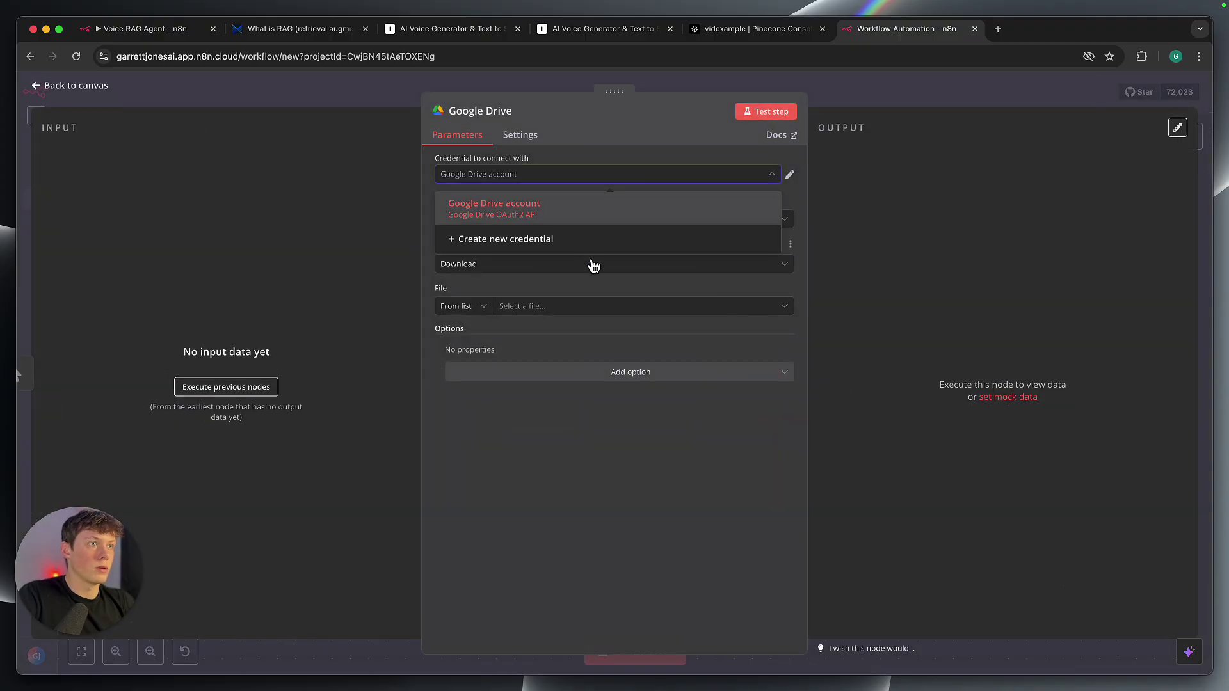
{"action": "left_click", "coordinate": [585, 250]}
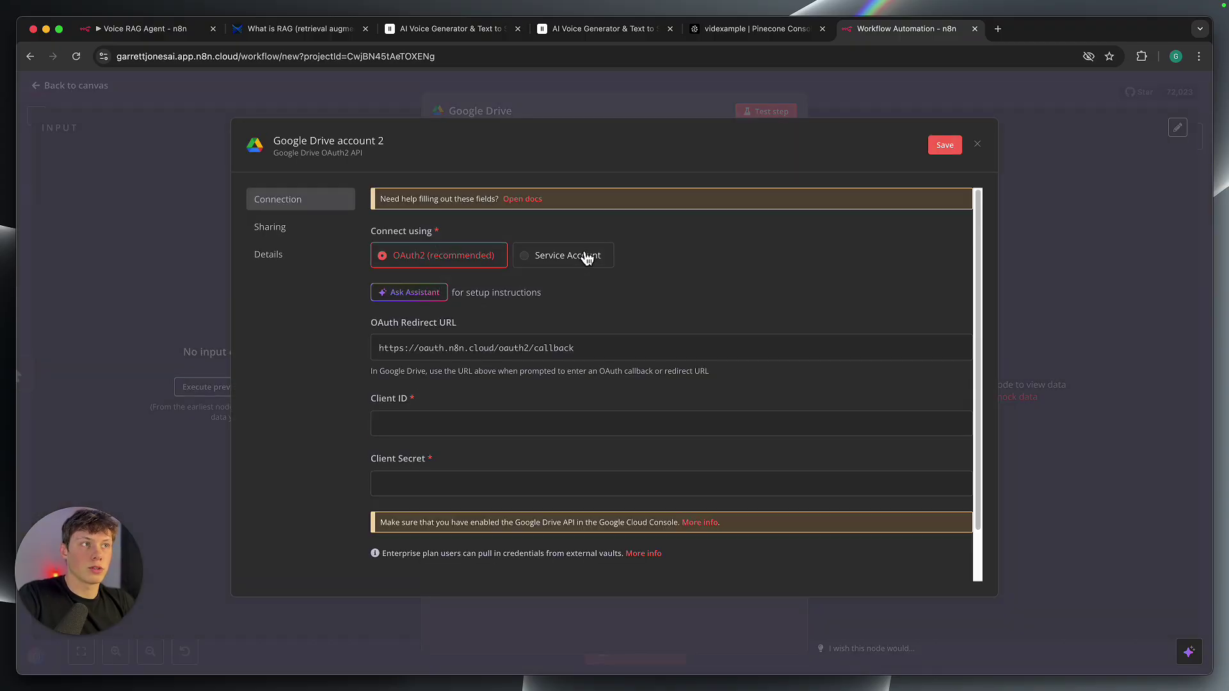
{"action": "scroll", "coordinate": [578, 361], "scroll_direction": "down", "scroll_amount": 1}
{"action": "left_click", "coordinate": [579, 363]}
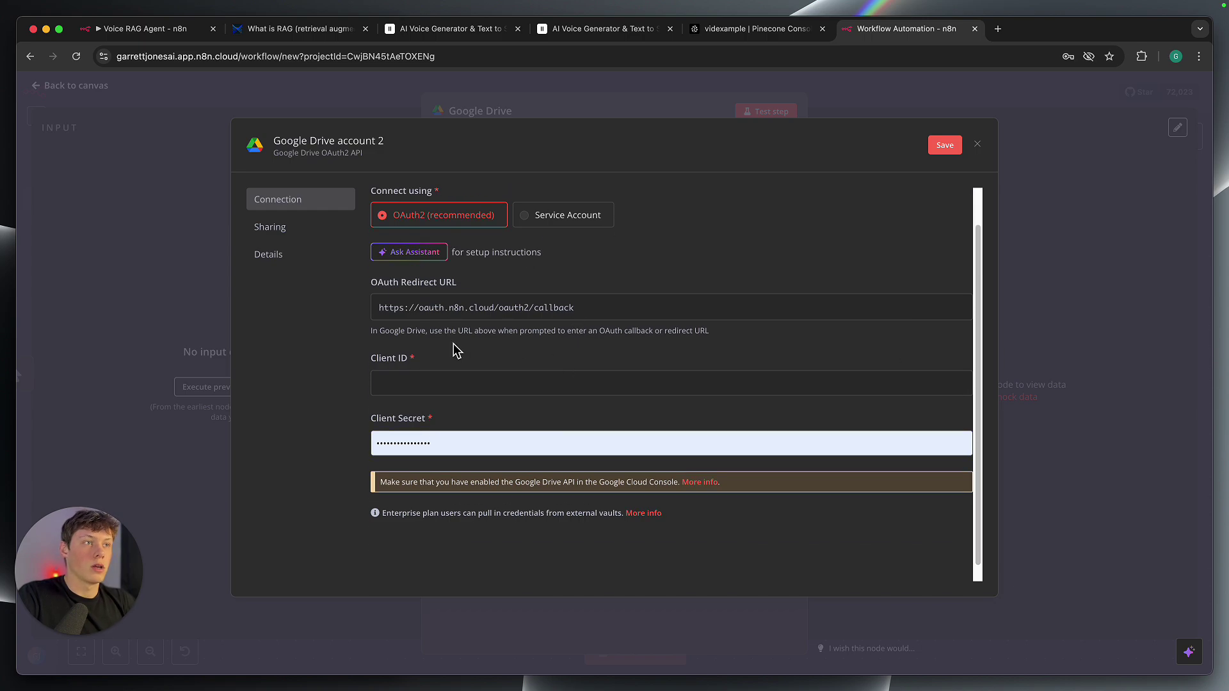
{"action": "scroll", "coordinate": [454, 344], "scroll_direction": "up", "scroll_amount": 1}
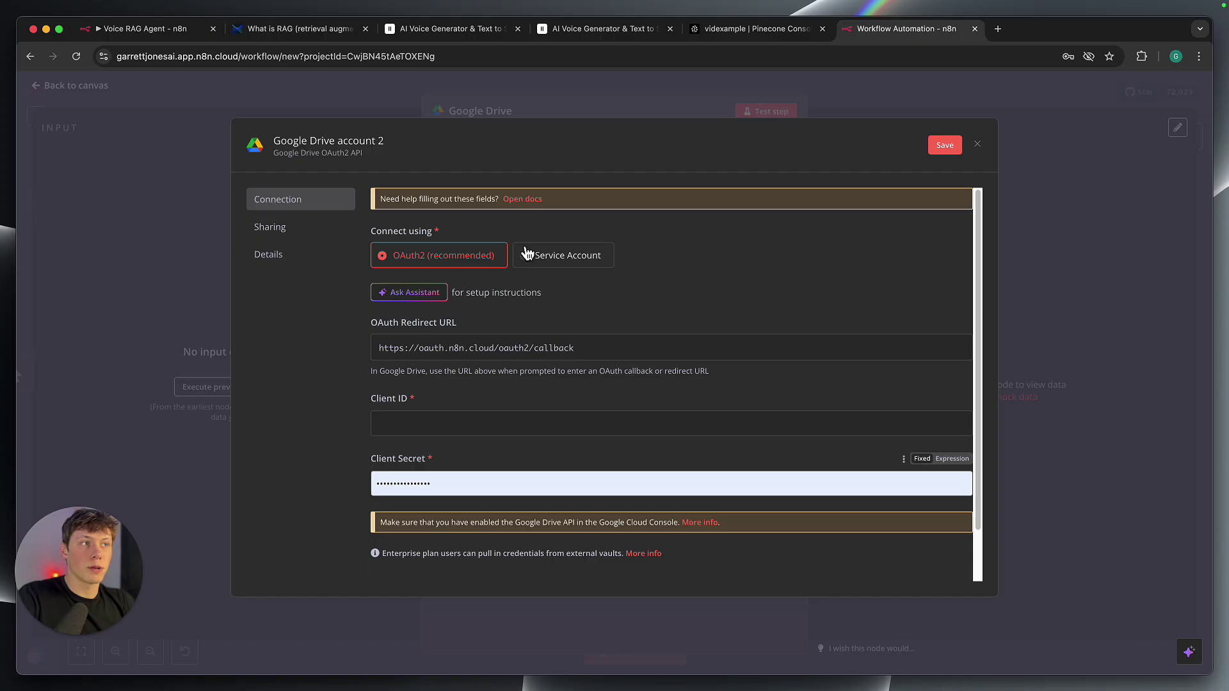
- Open the n8n docs for the Google OAuth2 credential and follow the Google Cloud link through to the Google Cloud console
{"action": "left_click", "coordinate": [525, 199]}
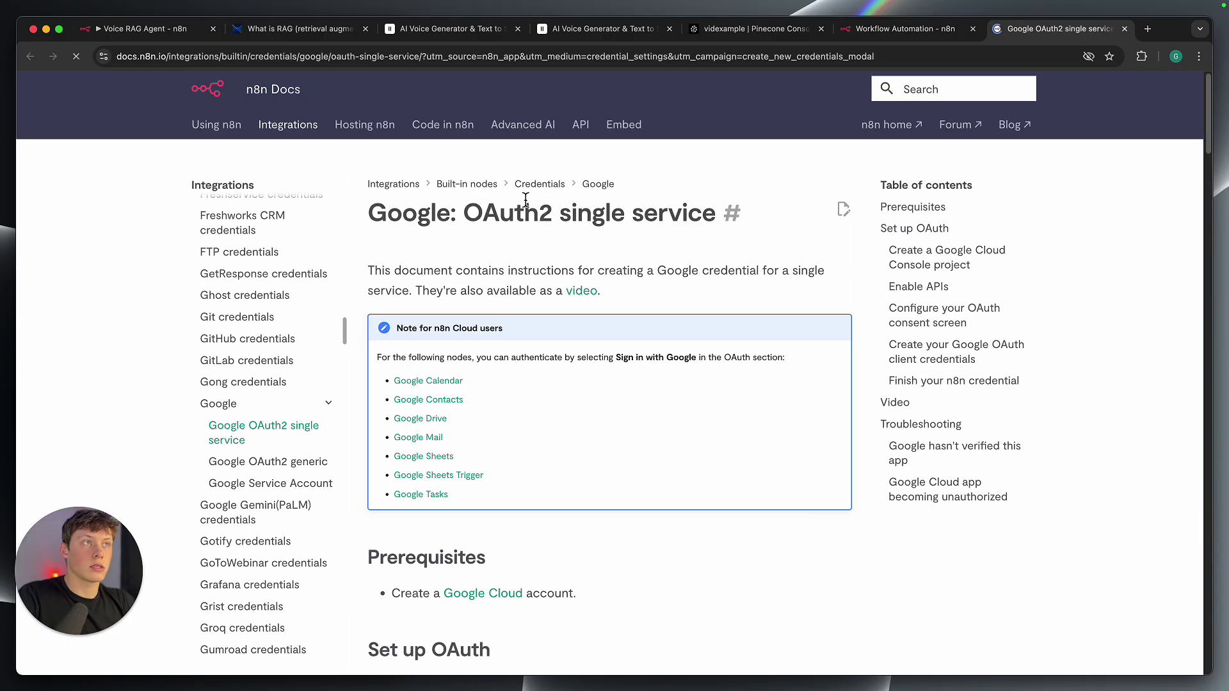
{"action": "scroll", "coordinate": [539, 332], "scroll_direction": "down", "scroll_amount": 5}
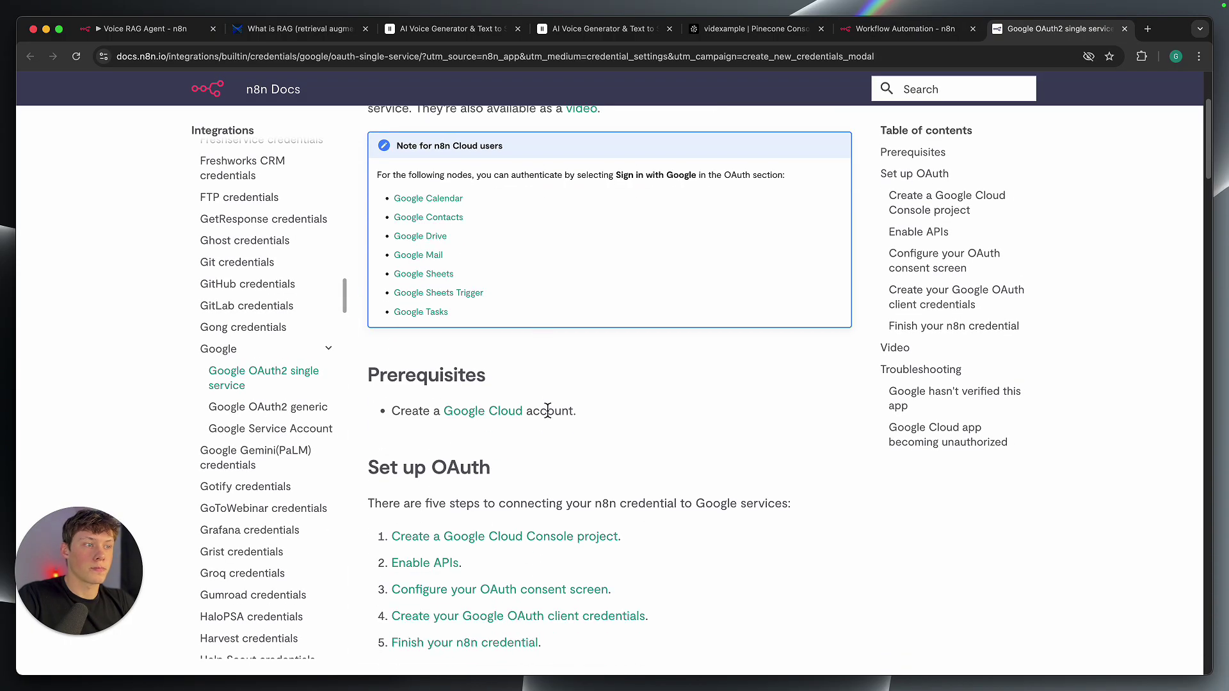
{"action": "scroll", "coordinate": [548, 410], "scroll_direction": "down", "scroll_amount": 1}
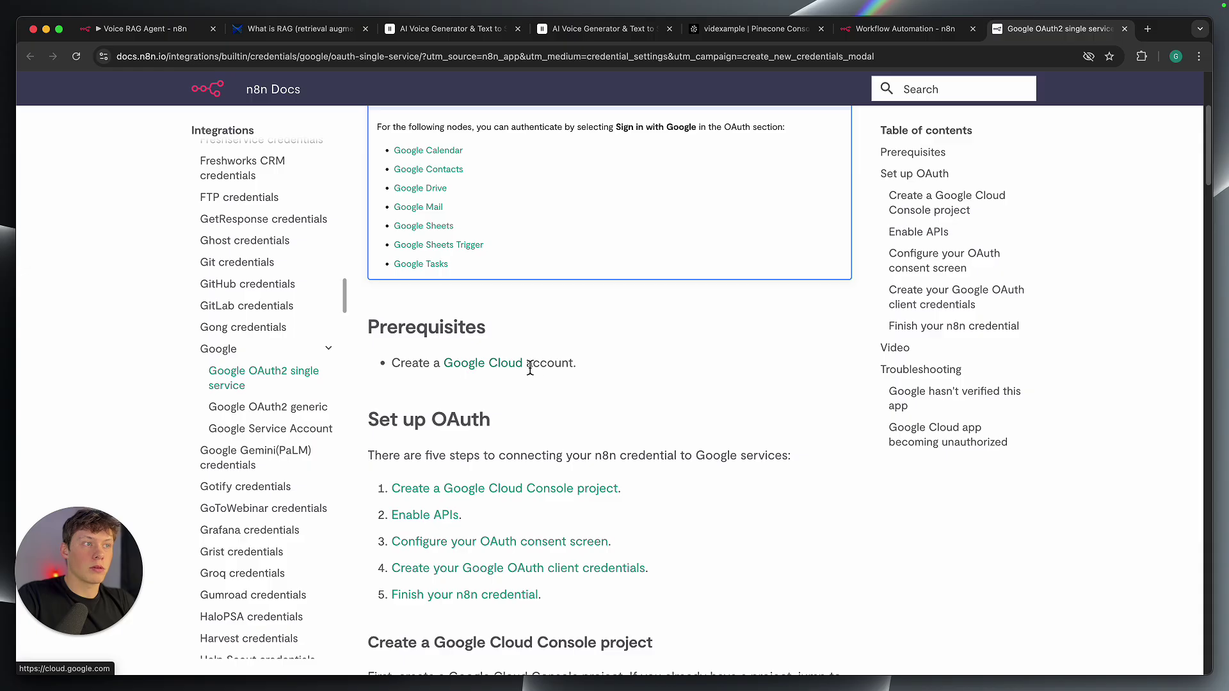
{"action": "left_click", "coordinate": [502, 370]}
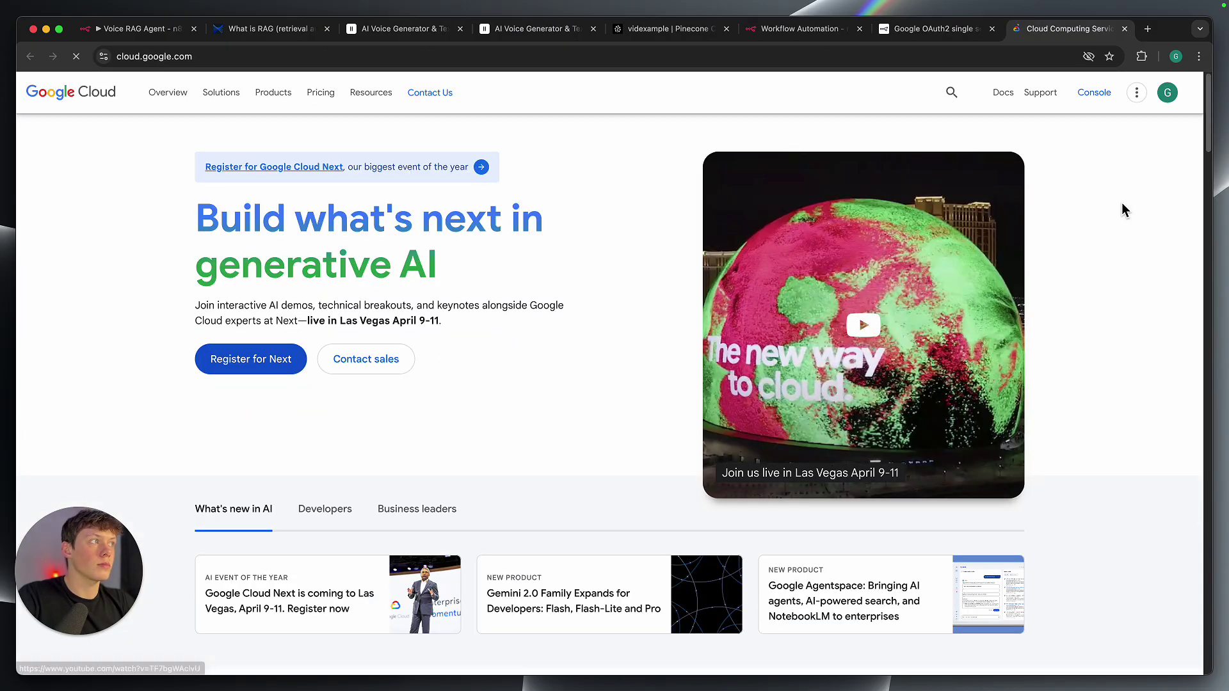
{"action": "left_click", "coordinate": [1095, 92]}
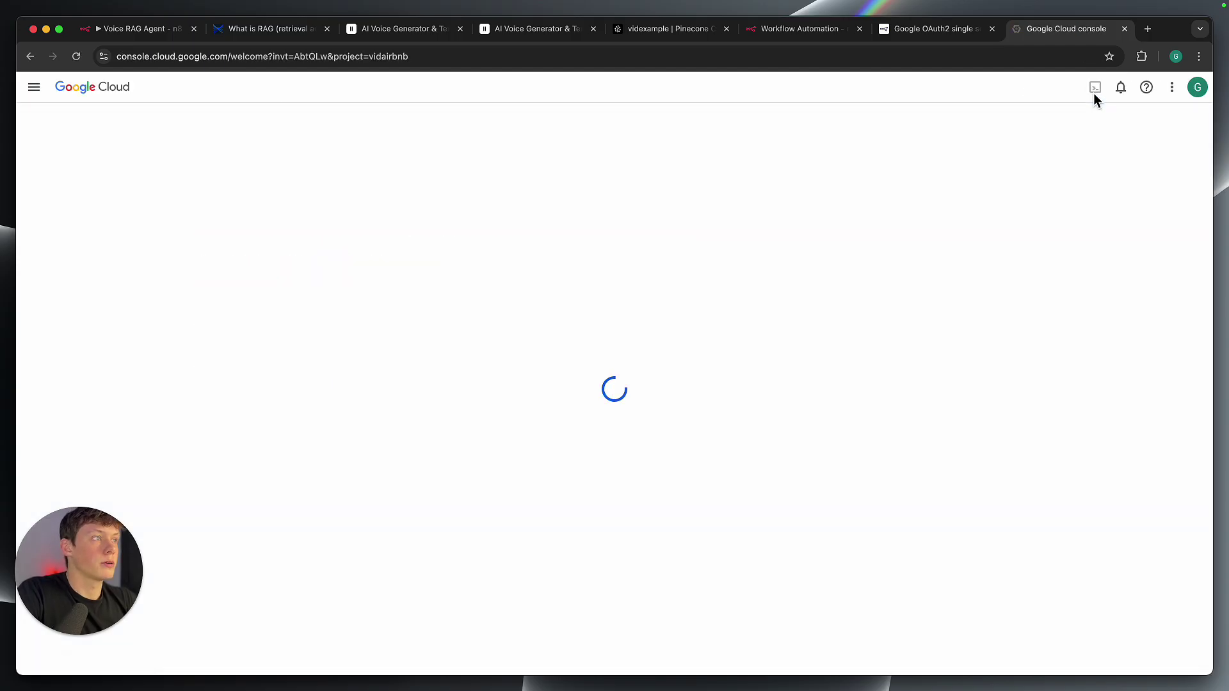
- Start a new Google Cloud project from the project picker and name it videoExample
{"action": "left_click", "coordinate": [176, 87]}
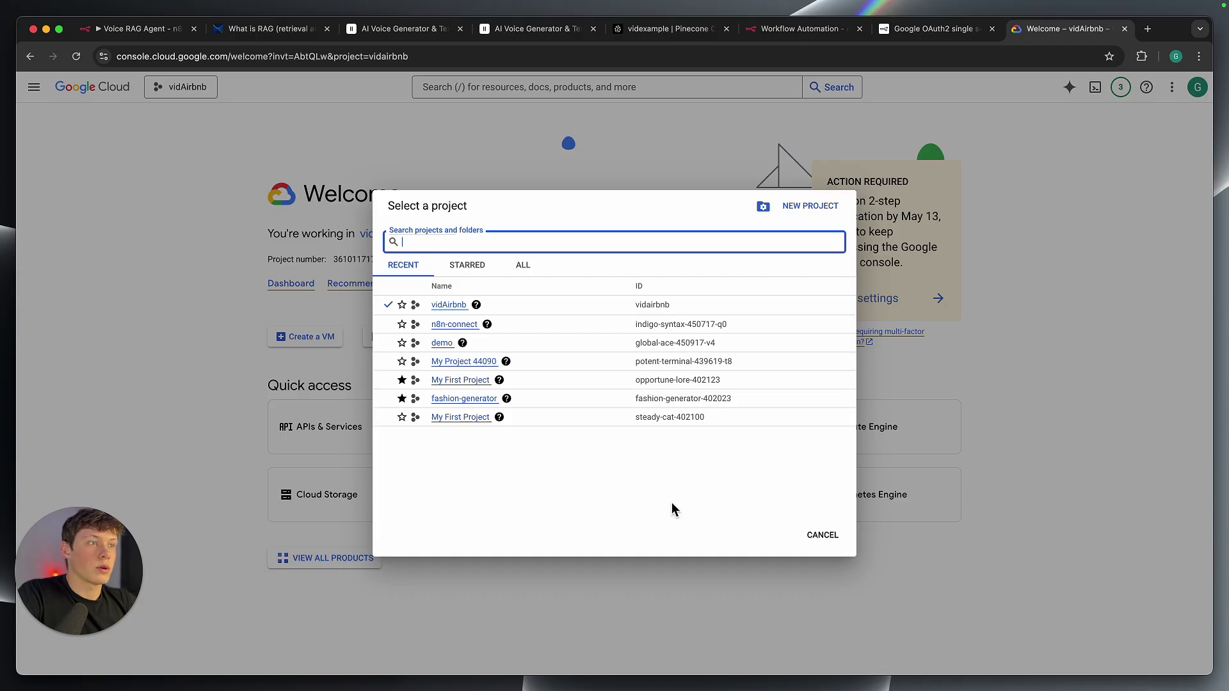
{"action": "left_click", "coordinate": [518, 142]}
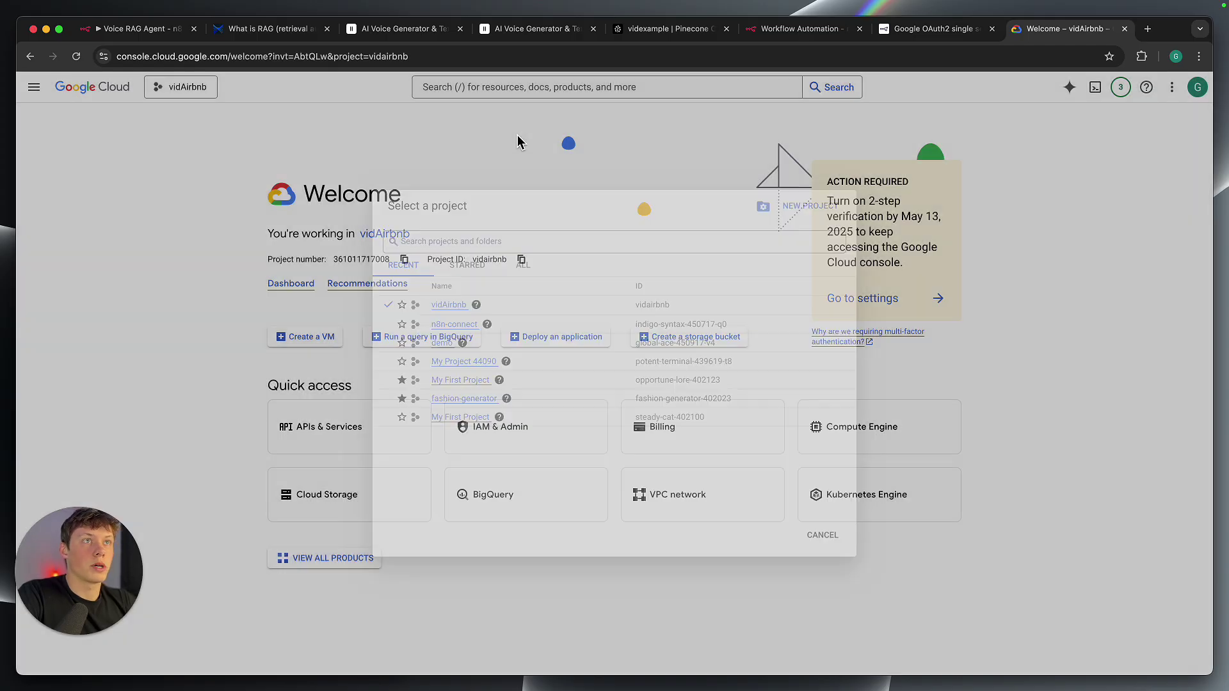
{"action": "left_click", "coordinate": [191, 98]}
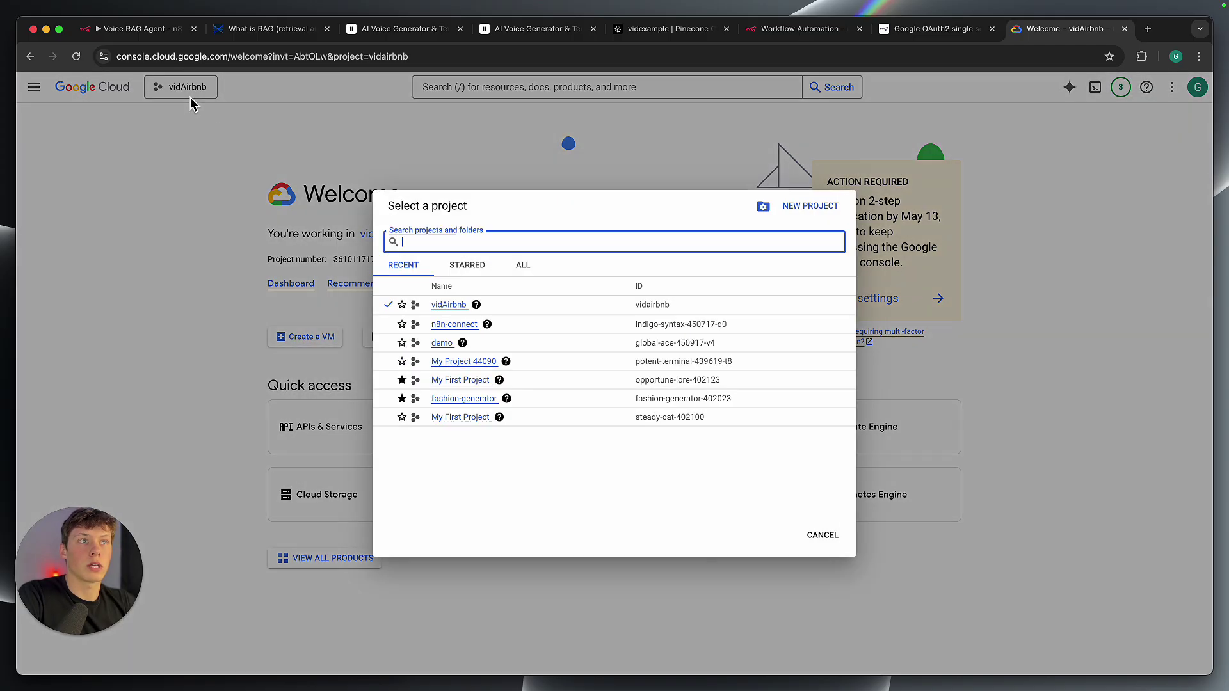
{"action": "left_click", "coordinate": [832, 219]}
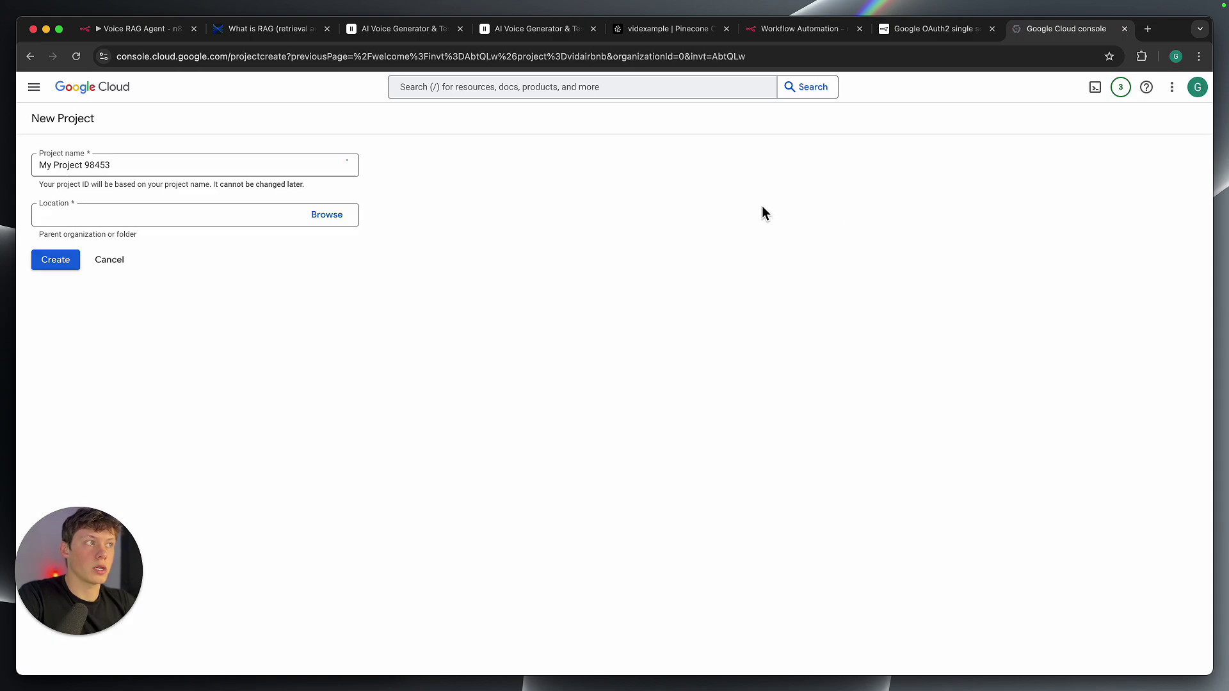
{"action": "type", "text": "video_xample"}
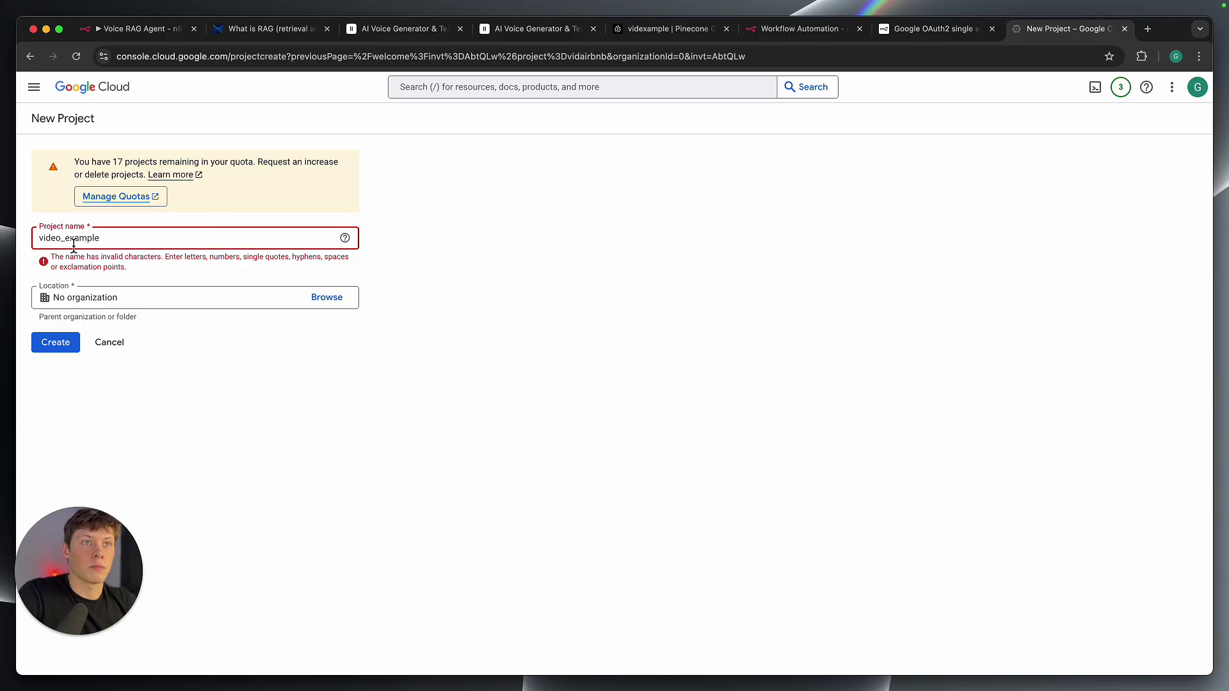
{"action": "key", "text": "BackSpace"}
{"action": "type", "text": "E"}
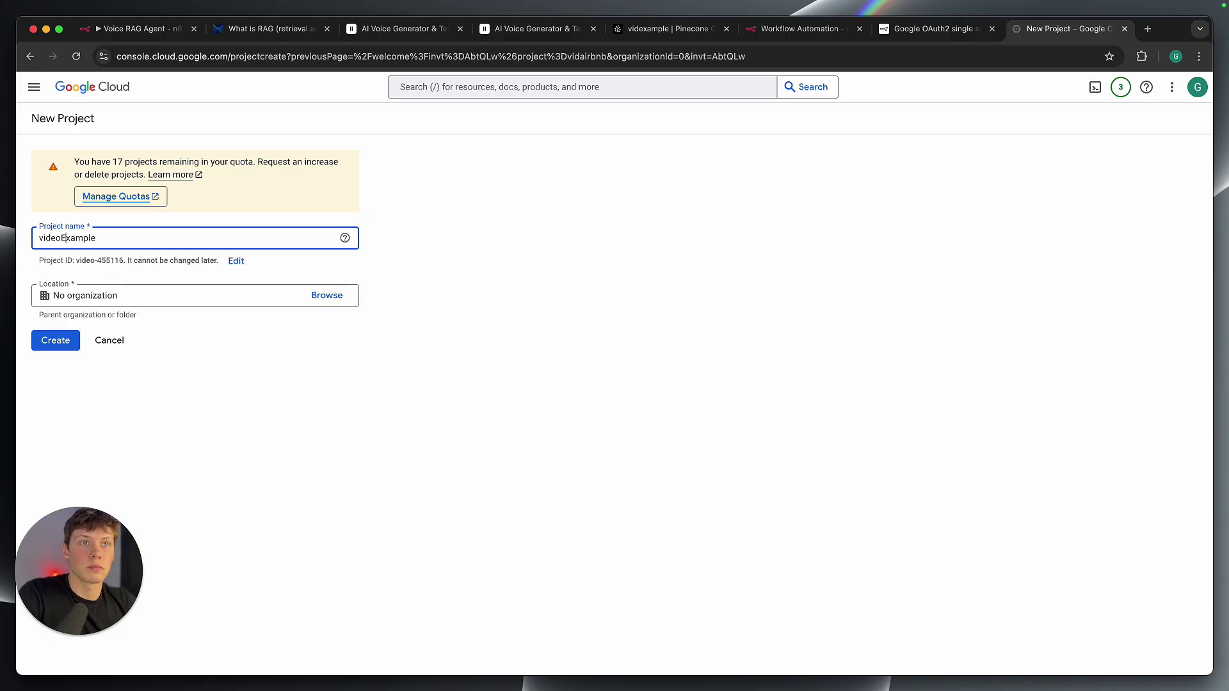
- Create the project with No organization as its location and switch the console to it
{"action": "left_click", "coordinate": [168, 291]}
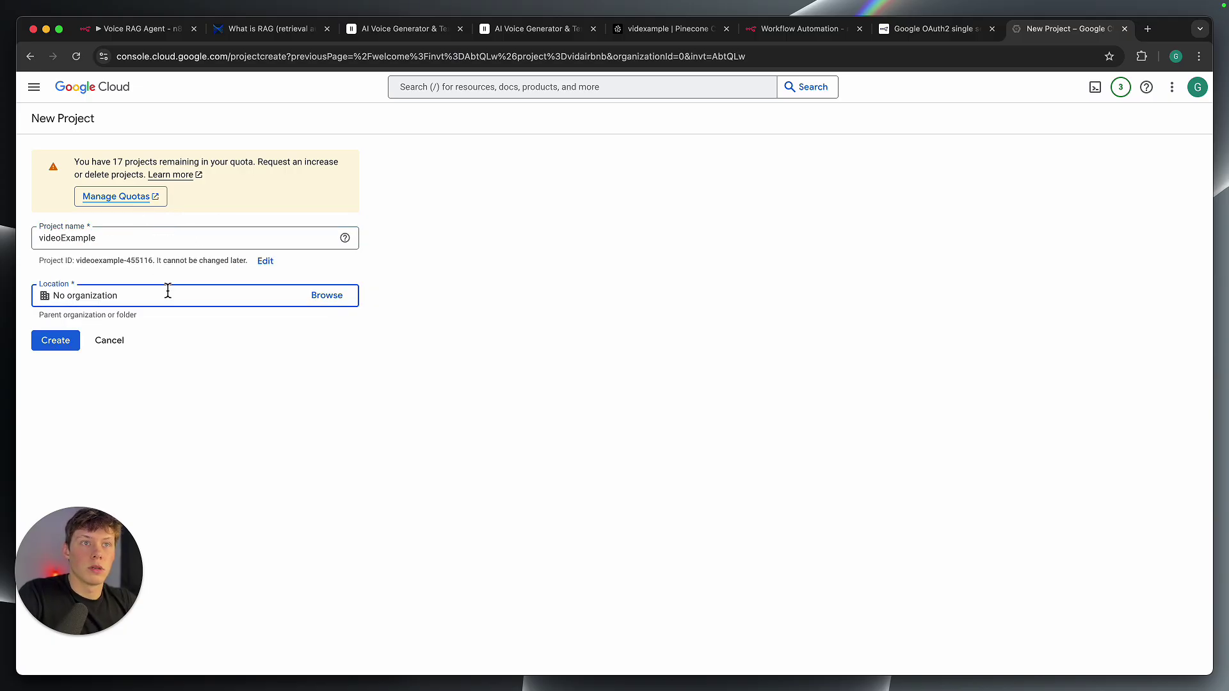
{"action": "left_click", "coordinate": [269, 326]}
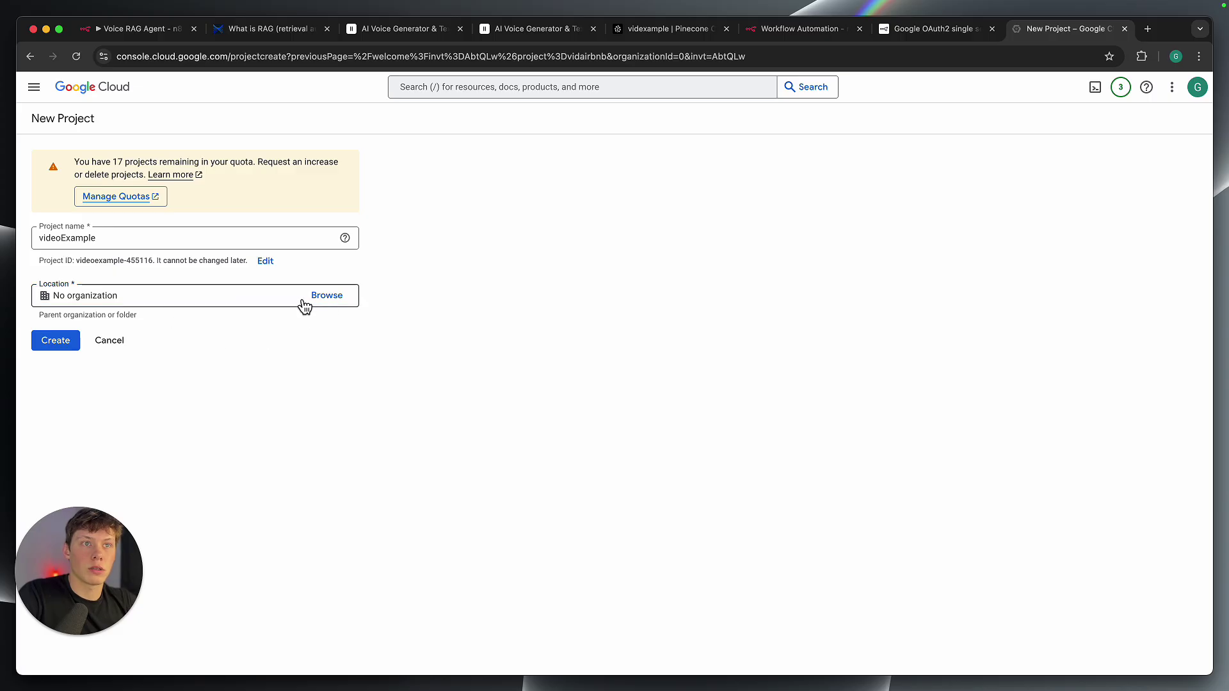
{"action": "left_click", "coordinate": [328, 296]}
{"action": "left_click", "coordinate": [826, 529]}
{"action": "left_click", "coordinate": [64, 341]}
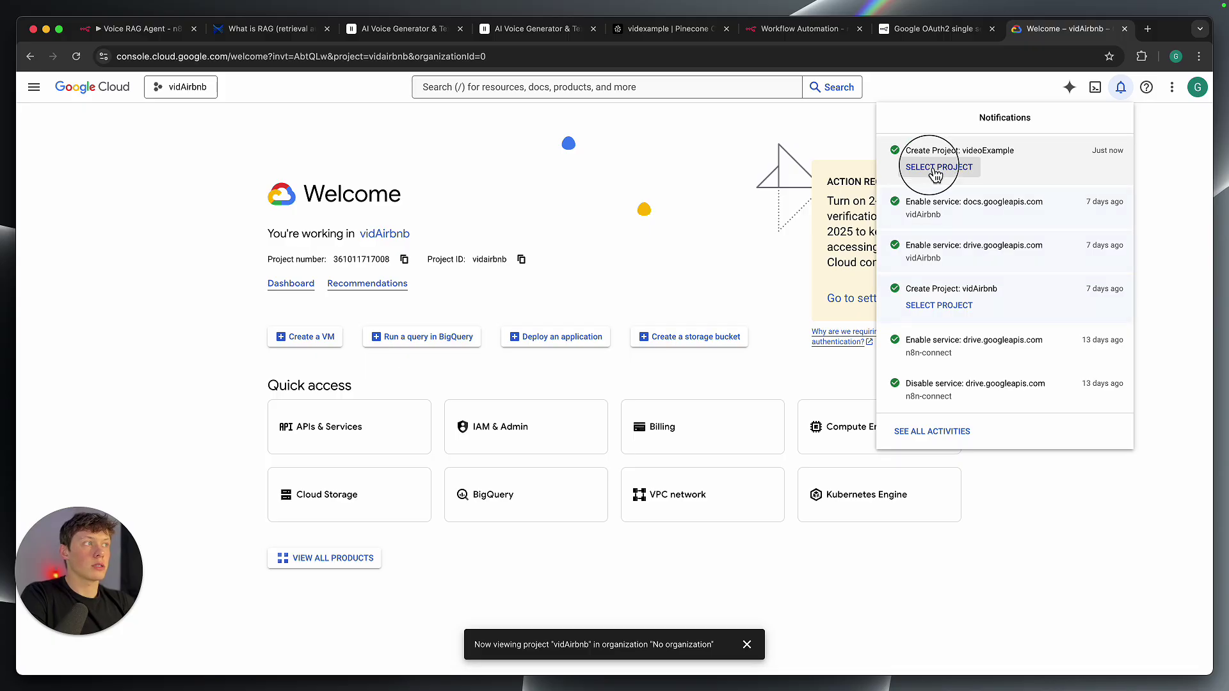
{"action": "left_click", "coordinate": [936, 168]}
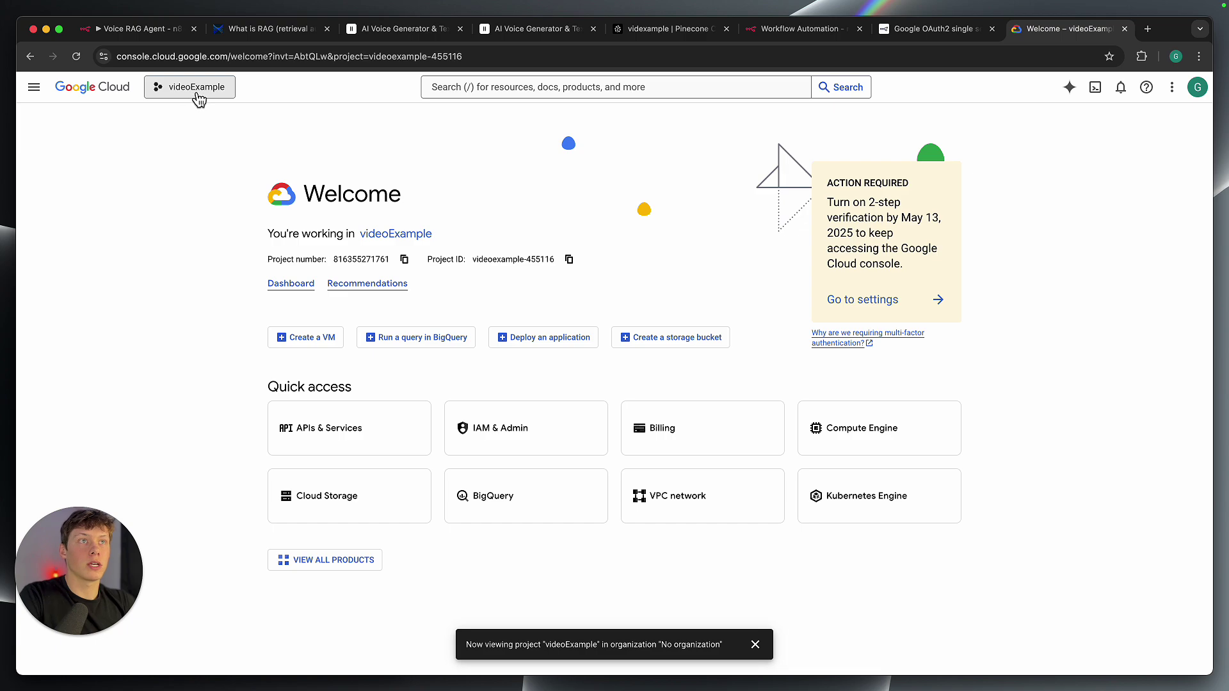
{"action": "left_click", "coordinate": [211, 97]}
{"action": "left_click", "coordinate": [207, 153]}
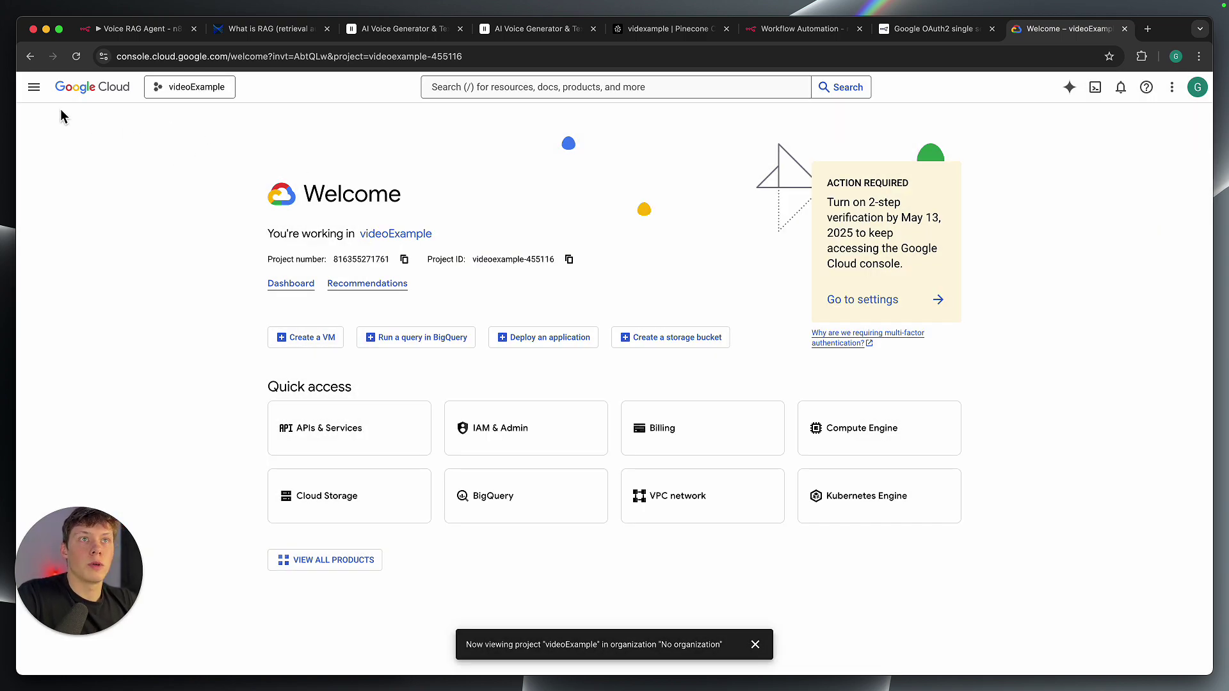
- Open the OAuth consent screen under APIs & Services and start configuring the Google Auth Platform
{"action": "left_click", "coordinate": [45, 95]}
{"action": "left_click", "coordinate": [37, 87]}
{"action": "left_click", "coordinate": [35, 87]}
{"action": "mouse_move", "coordinate": [93, 215]}
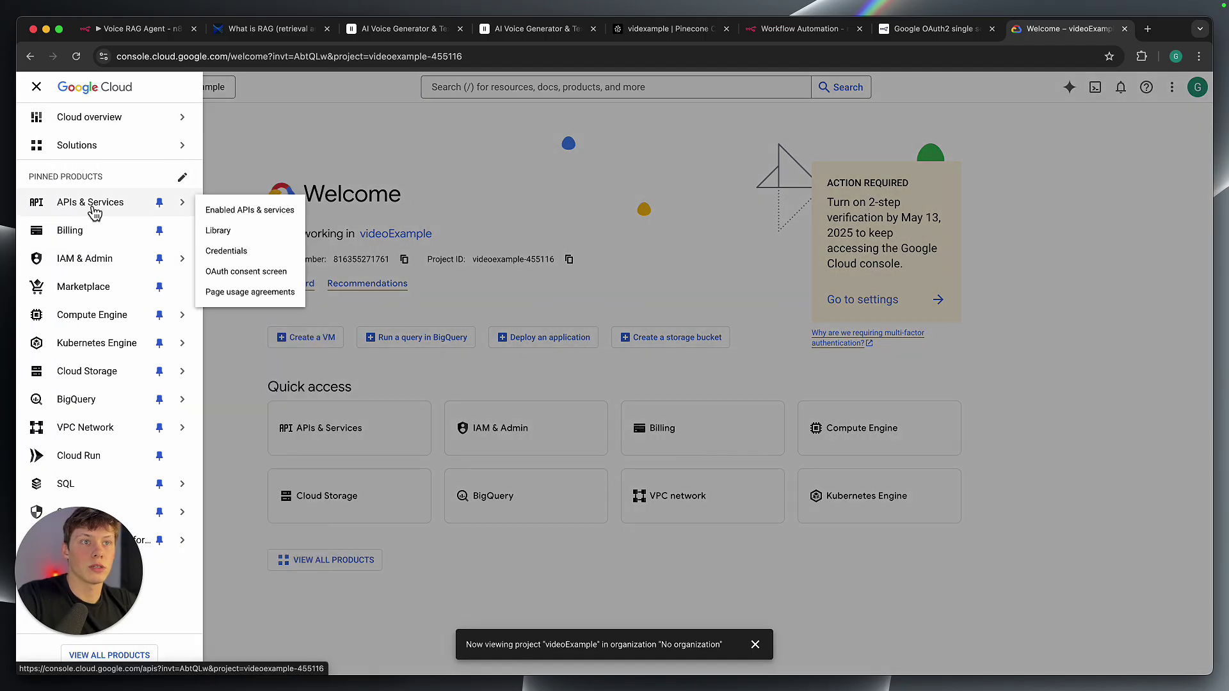
{"action": "left_click", "coordinate": [247, 274]}
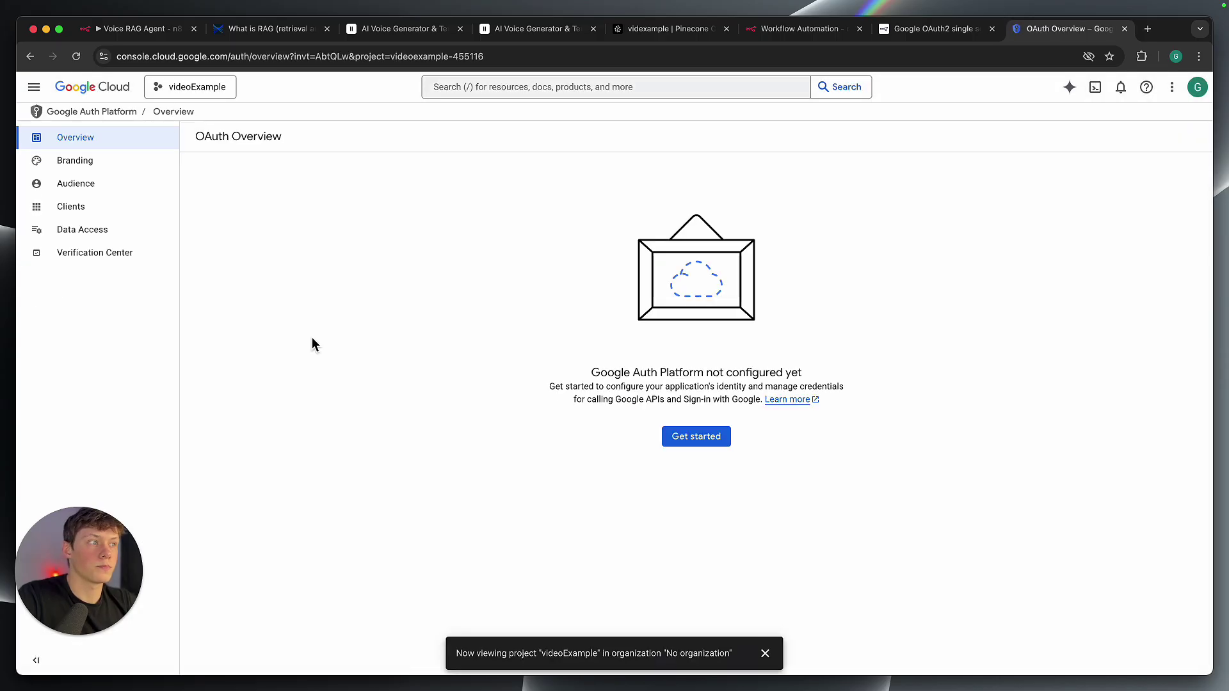
{"action": "left_click", "coordinate": [679, 438]}
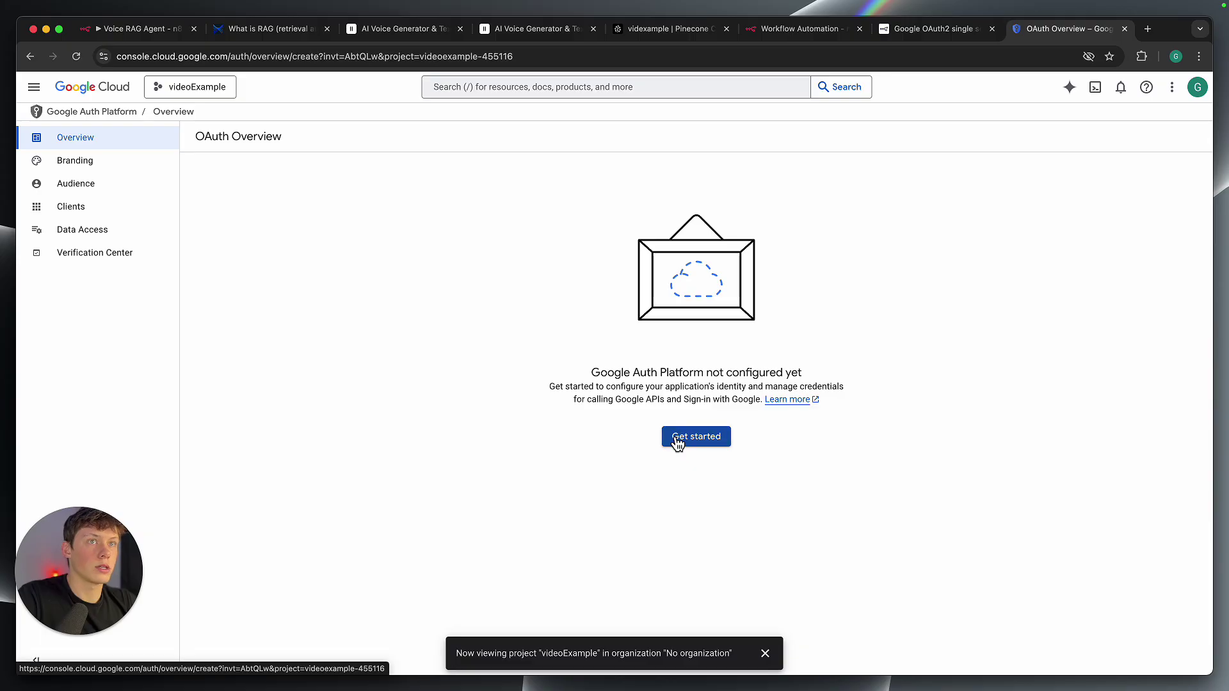
- Set the app name to videoExample, select the user support email, and set the audience to External
{"action": "left_click", "coordinate": [344, 225]}
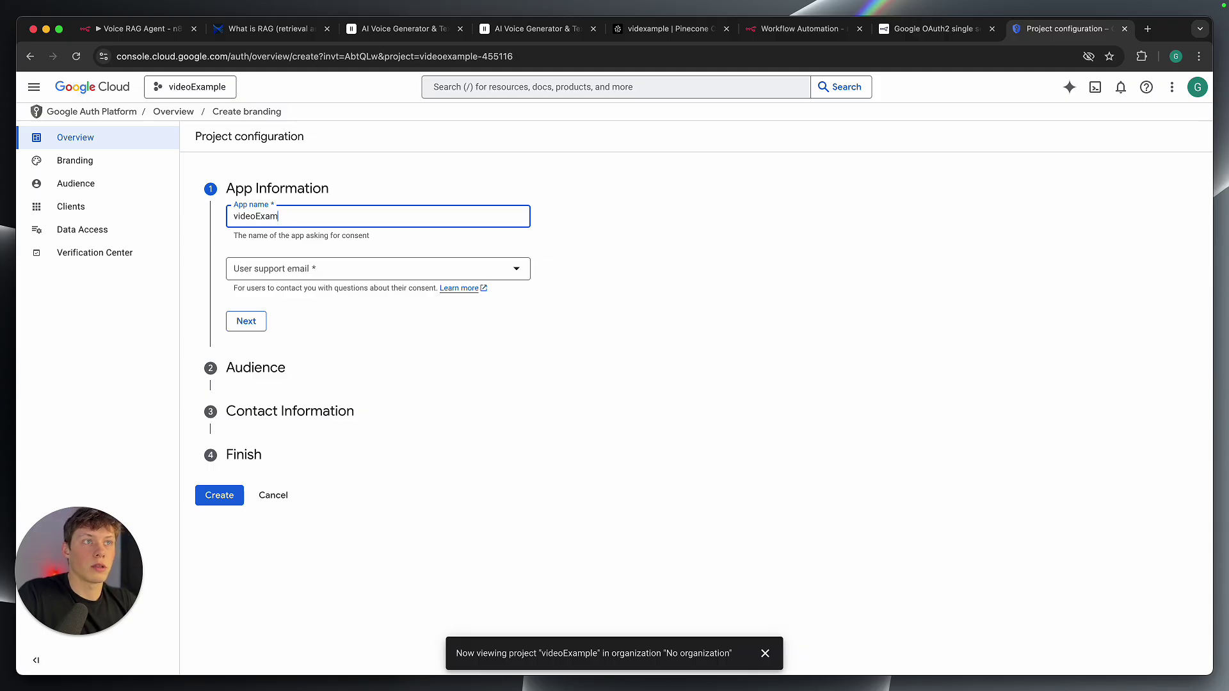
{"action": "left_click", "coordinate": [372, 268]}
{"action": "left_click", "coordinate": [370, 274]}
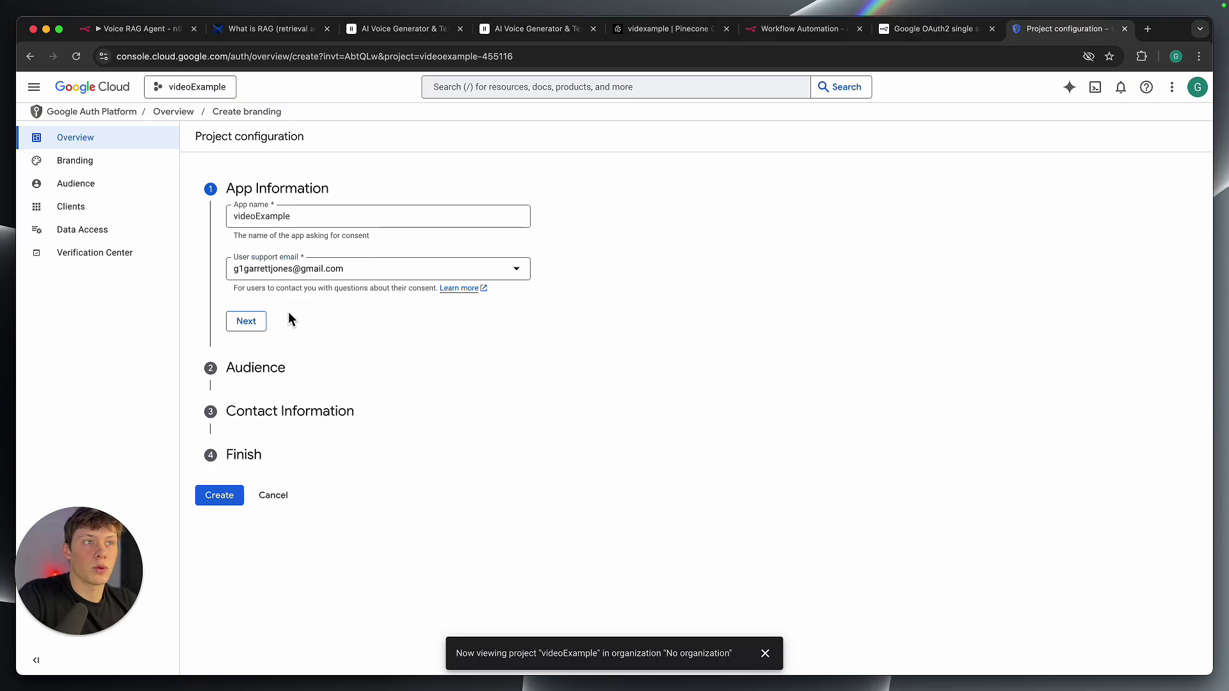
{"action": "left_click", "coordinate": [250, 321]}
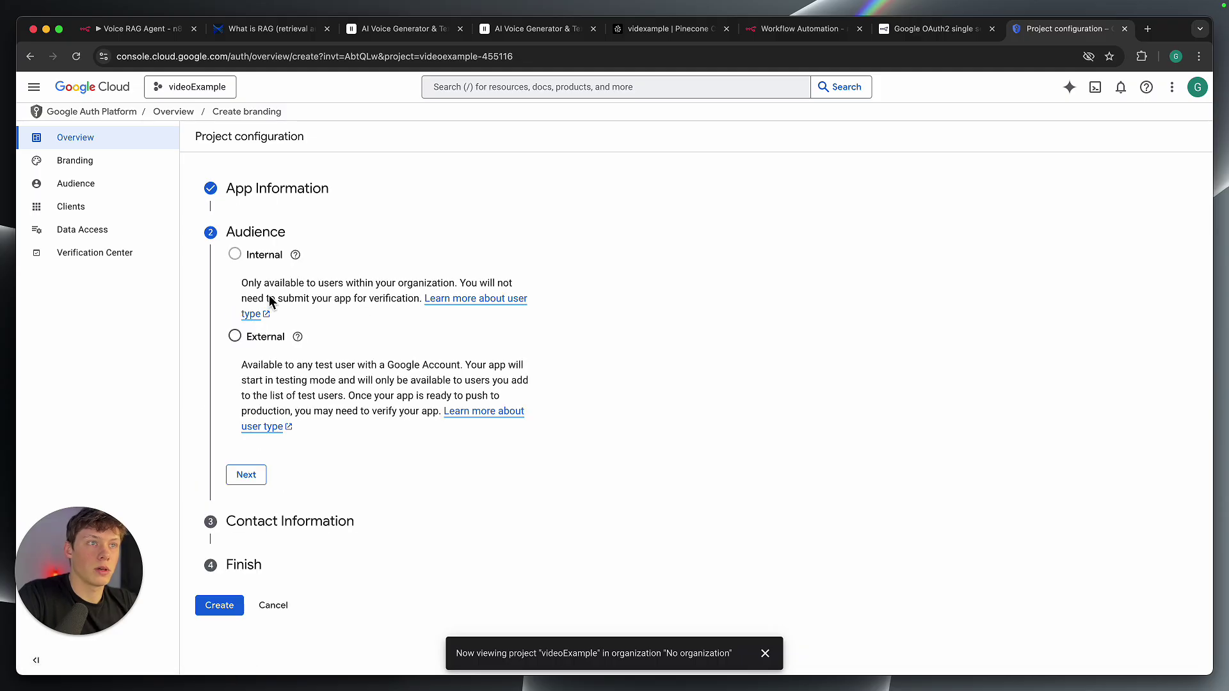
{"action": "left_click", "coordinate": [236, 337]}
{"action": "left_click", "coordinate": [250, 477]}
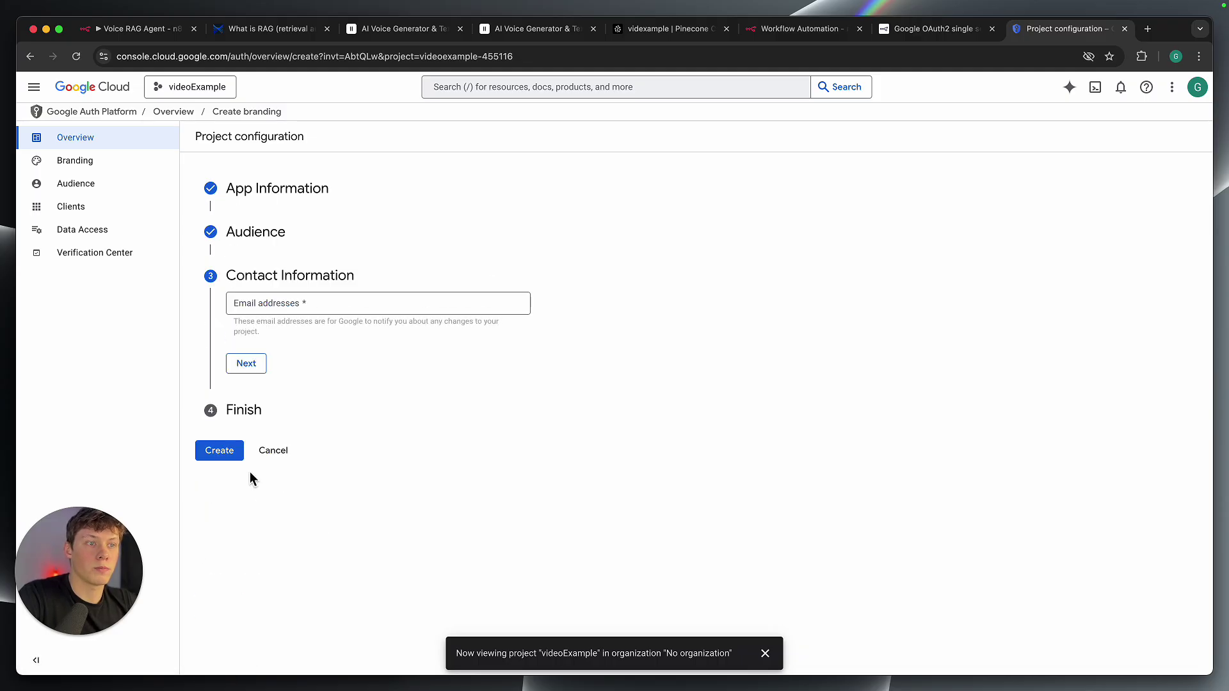
- Enter the contact email address, agree to the Google API Services User Data Policy, and create the OAuth configuration
{"action": "left_click", "coordinate": [281, 314]}
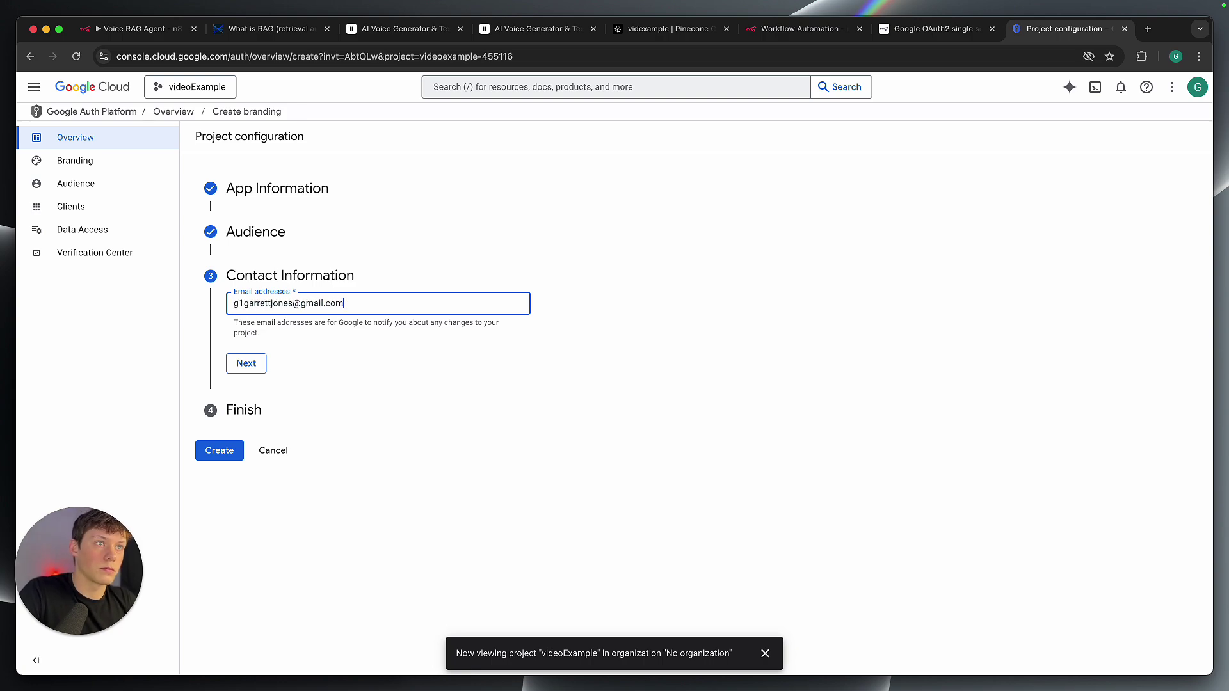
{"action": "left_click", "coordinate": [256, 367]}
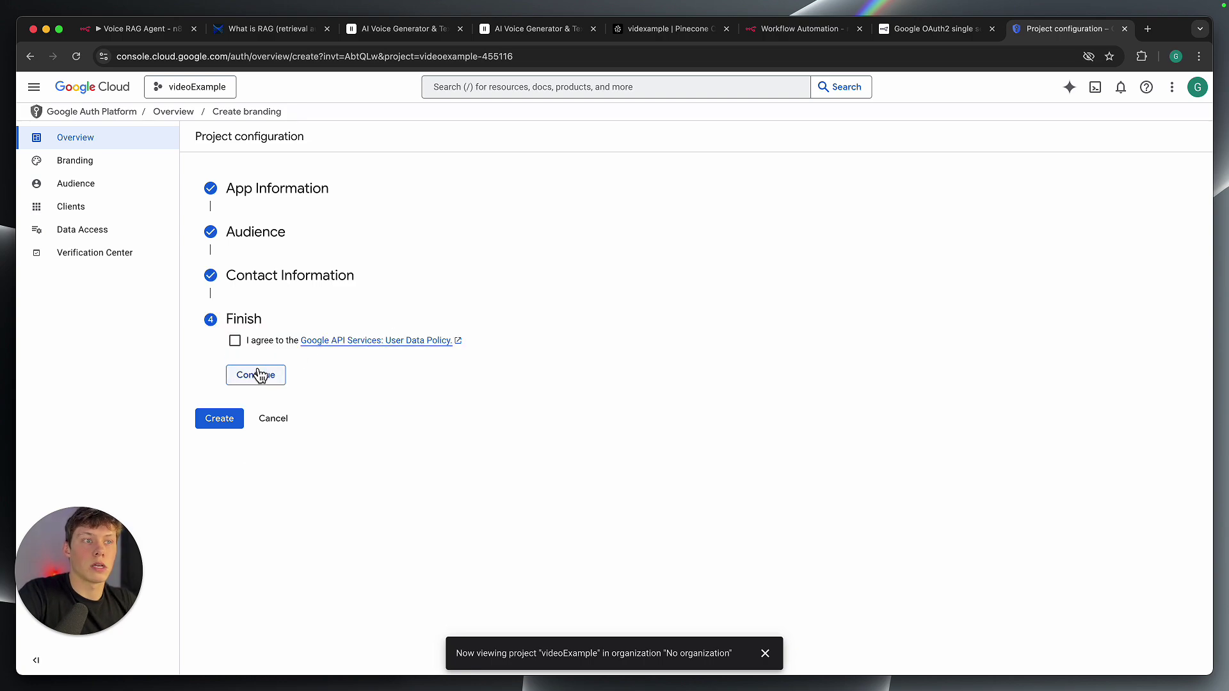
{"action": "left_click", "coordinate": [235, 341]}
{"action": "left_click", "coordinate": [256, 376]}
{"action": "left_click", "coordinate": [220, 363]}
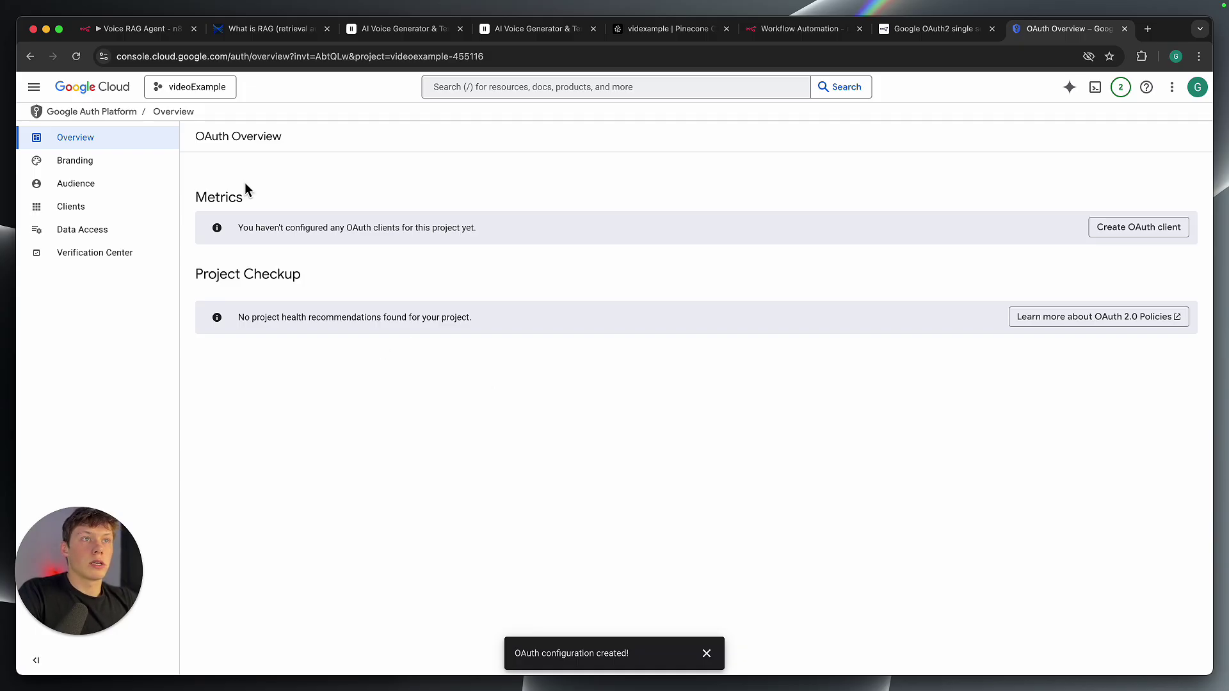
- Start a new OAuth client with application type Web application and name it n8n
{"action": "left_click_drag", "start_coordinate": [211, 207], "coordinate": [477, 373]}
{"action": "left_click", "coordinate": [486, 389]}
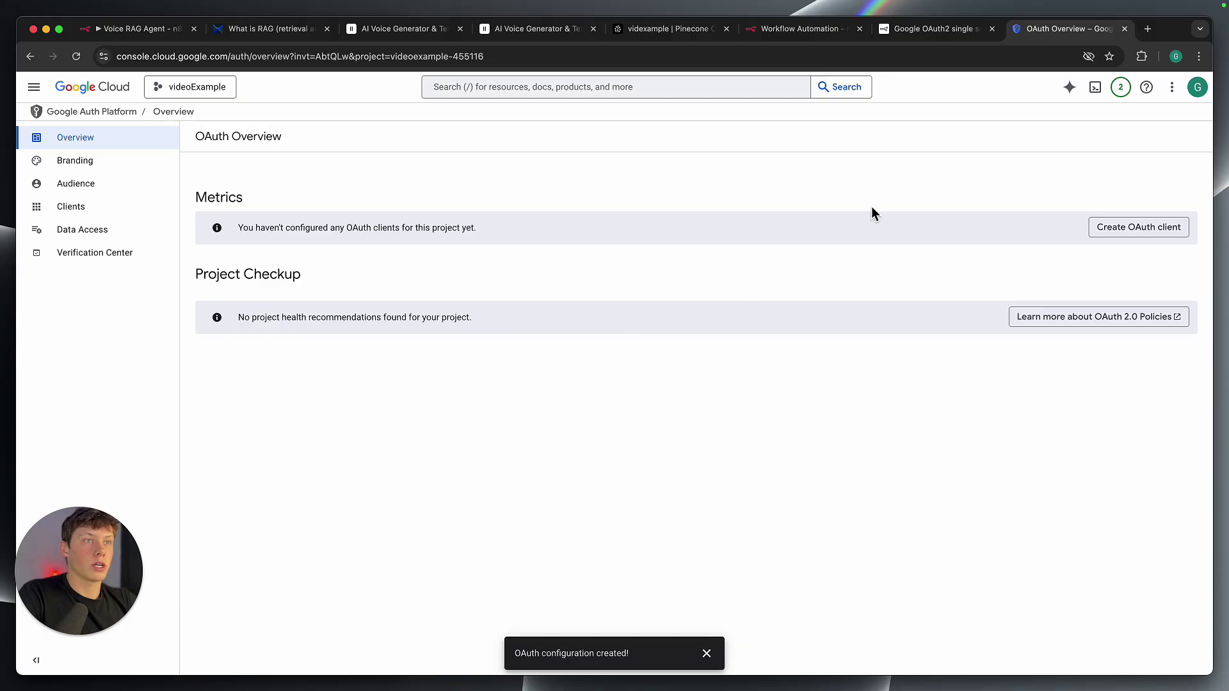
{"action": "left_click", "coordinate": [1131, 237]}
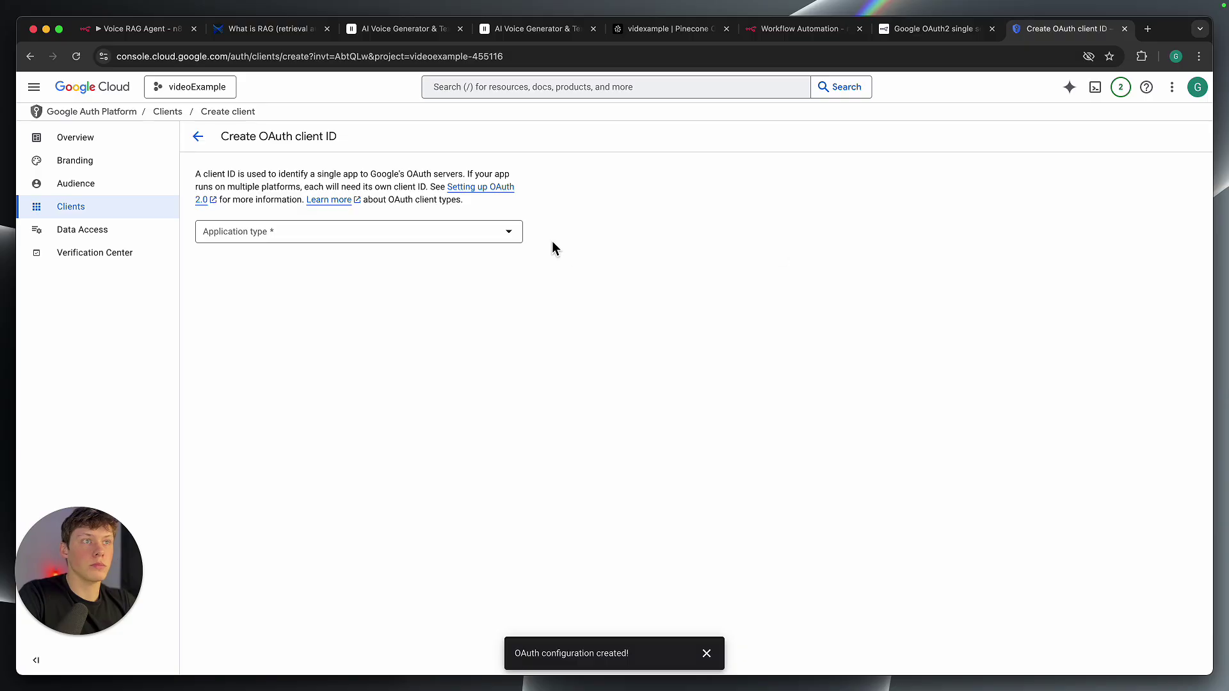
{"action": "left_click", "coordinate": [486, 236]}
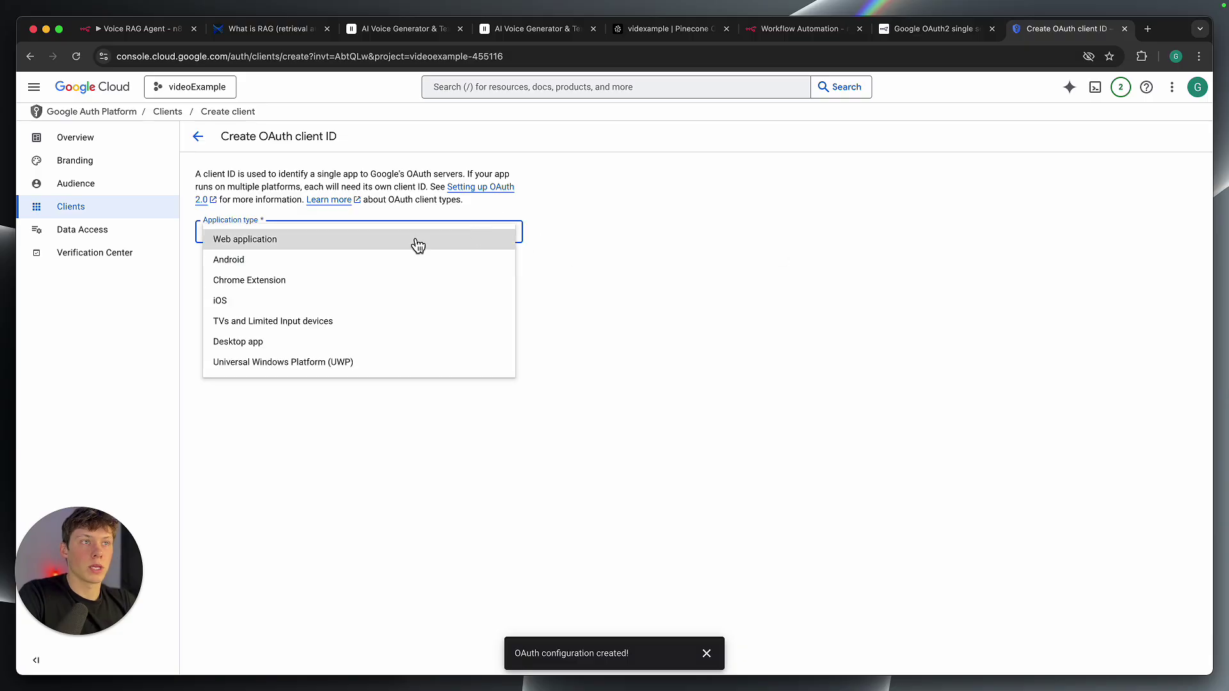
{"action": "left_click", "coordinate": [308, 249]}
{"action": "left_click", "coordinate": [296, 269]}
{"action": "triple_click", "coordinate": [291, 270]}
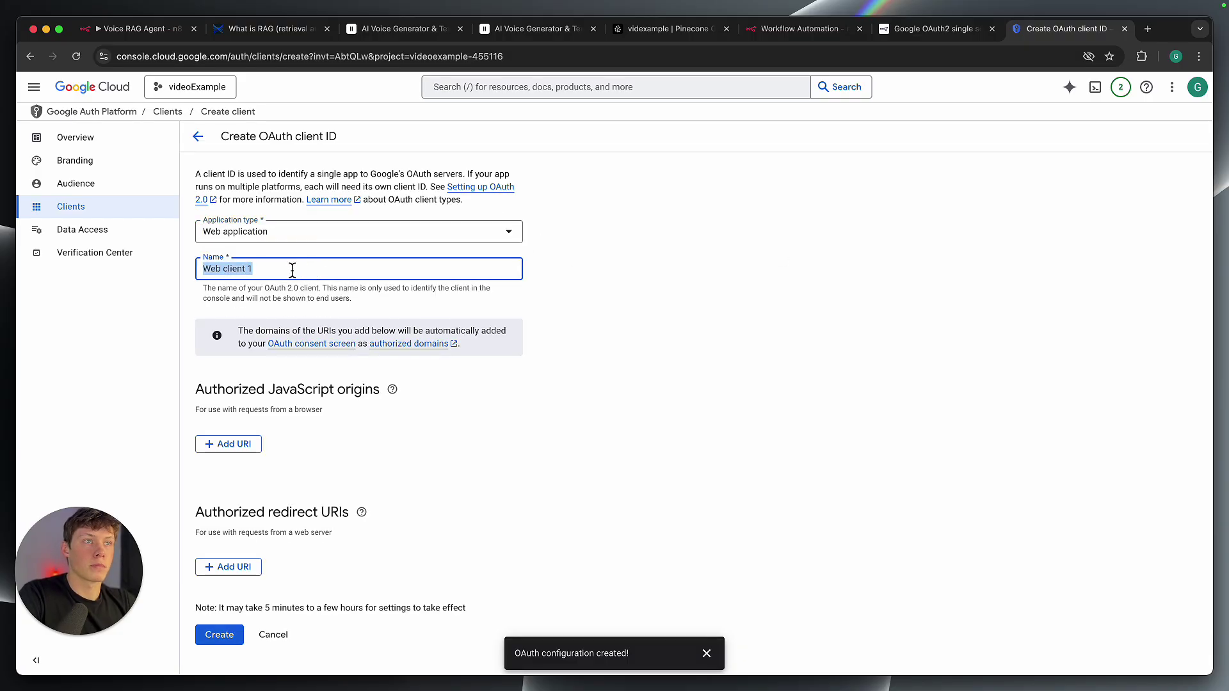
{"action": "type", "text": "n8n"}
{"action": "left_click", "coordinate": [221, 286]}
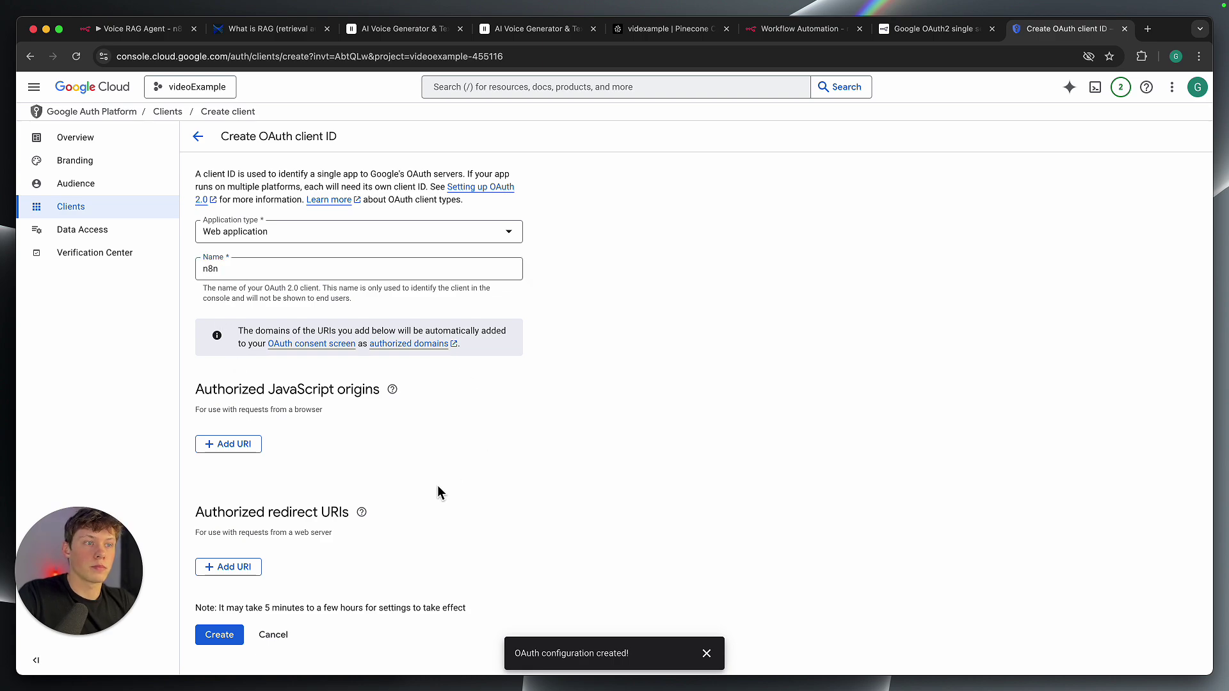
- Add an authorized redirect URI entry to the client, and copy the OAuth Redirect URL from the n8n Google Drive credential
{"action": "left_click_drag", "start_coordinate": [205, 516], "coordinate": [329, 521]}
{"action": "left_click", "coordinate": [327, 523]}
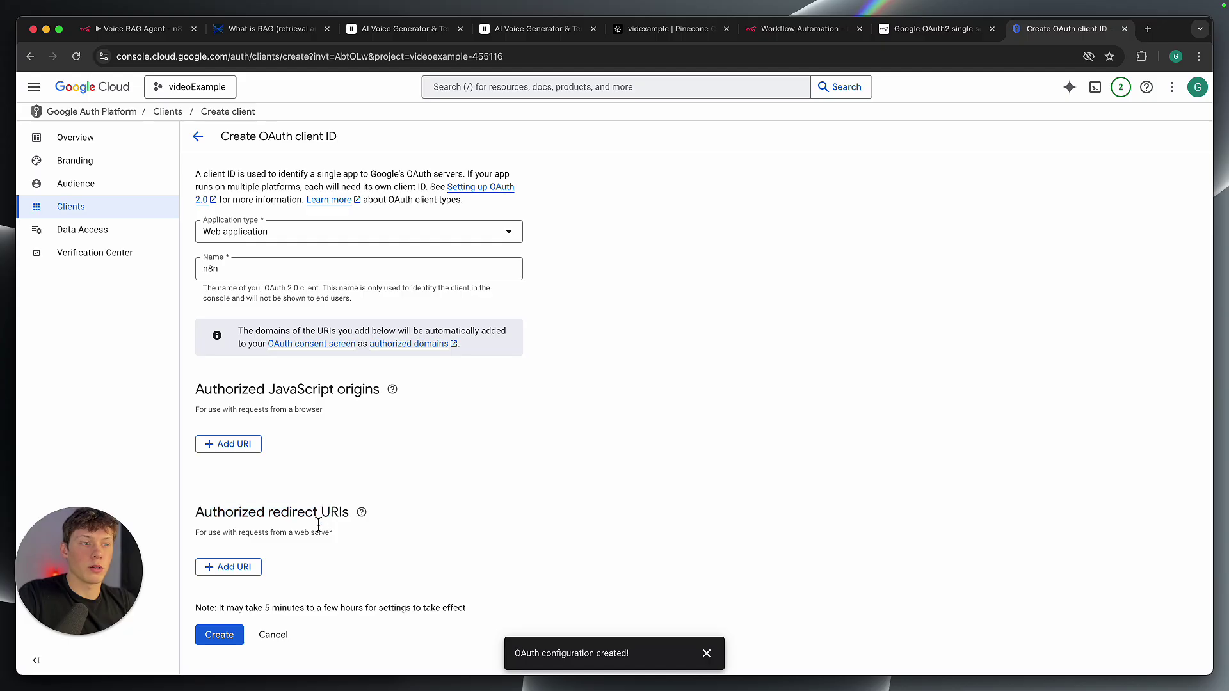
{"action": "left_click", "coordinate": [235, 567]}
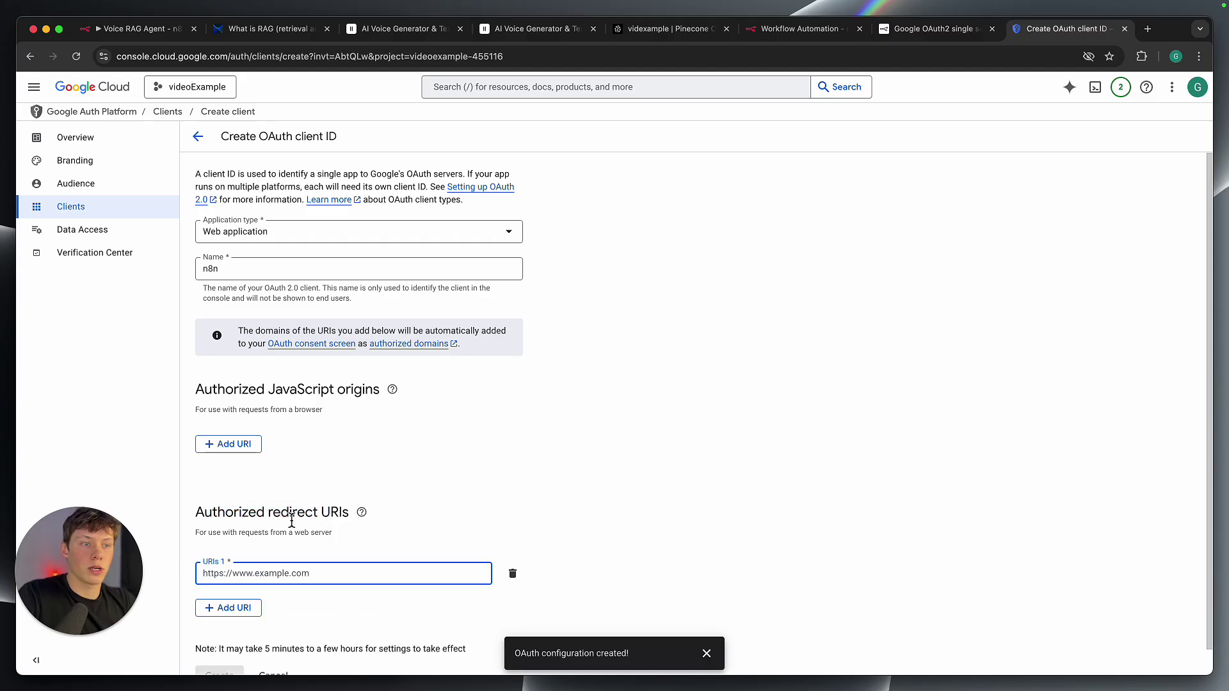
{"action": "left_click", "coordinate": [828, 36]}
{"action": "scroll", "coordinate": [634, 286], "scroll_direction": "down", "scroll_amount": 2}
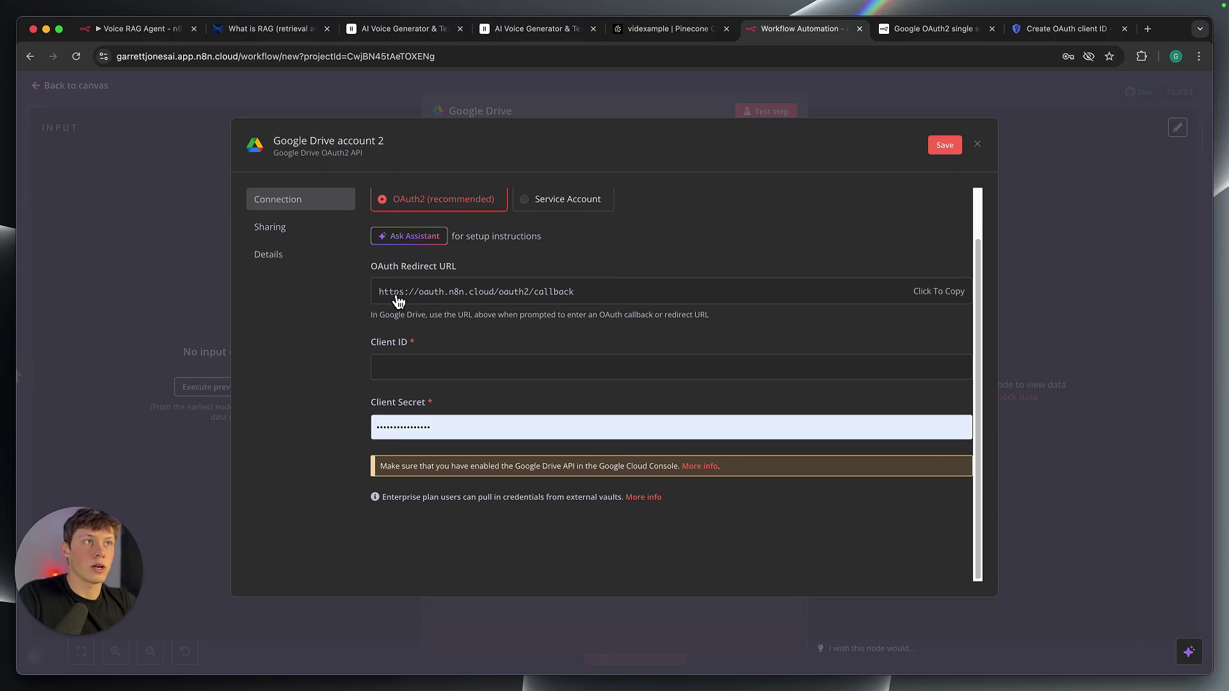
{"action": "scroll", "coordinate": [398, 297], "scroll_direction": "up", "scroll_amount": 1}
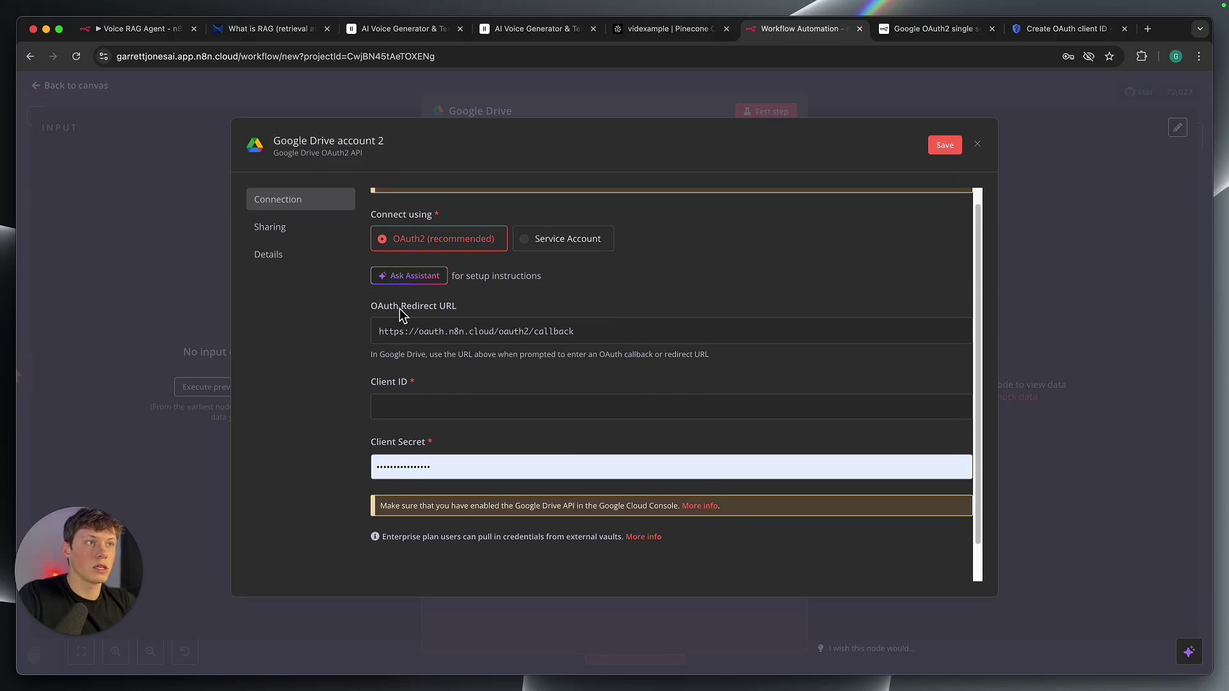
{"action": "left_click", "coordinate": [447, 338]}
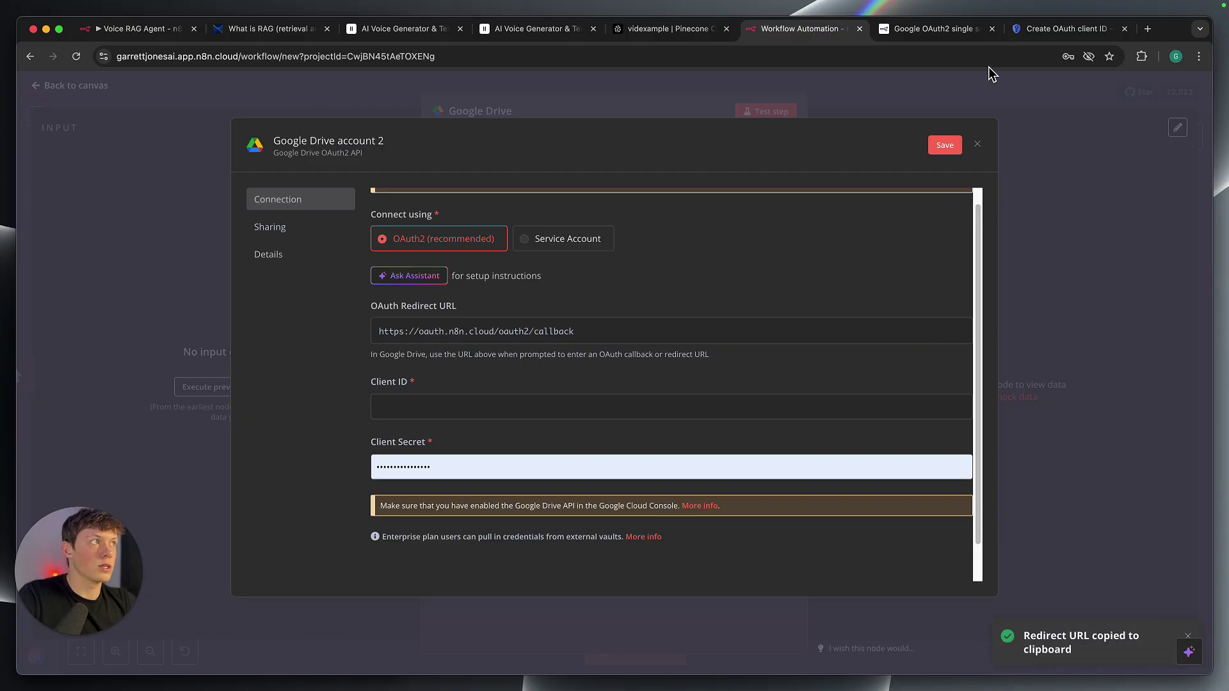
{"action": "left_click", "coordinate": [1042, 35]}
{"action": "scroll", "coordinate": [382, 469], "scroll_direction": "down", "scroll_amount": 1}
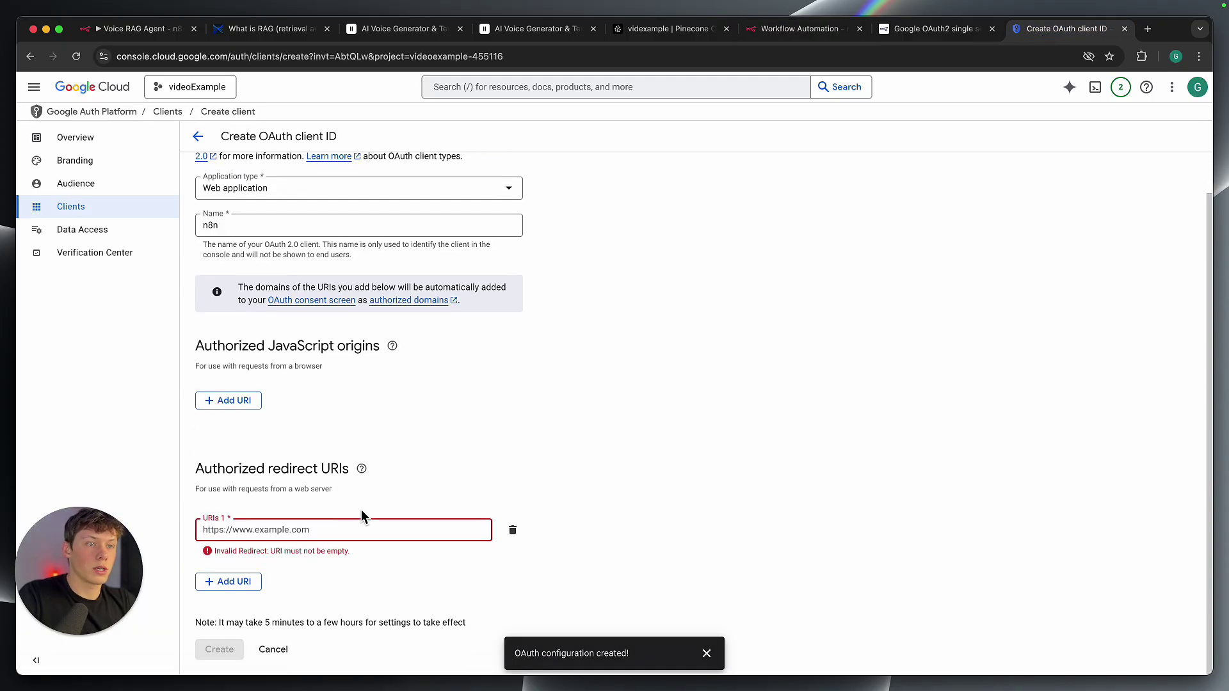
{"action": "left_click", "coordinate": [360, 529]}
{"action": "key", "text": "super+v"}
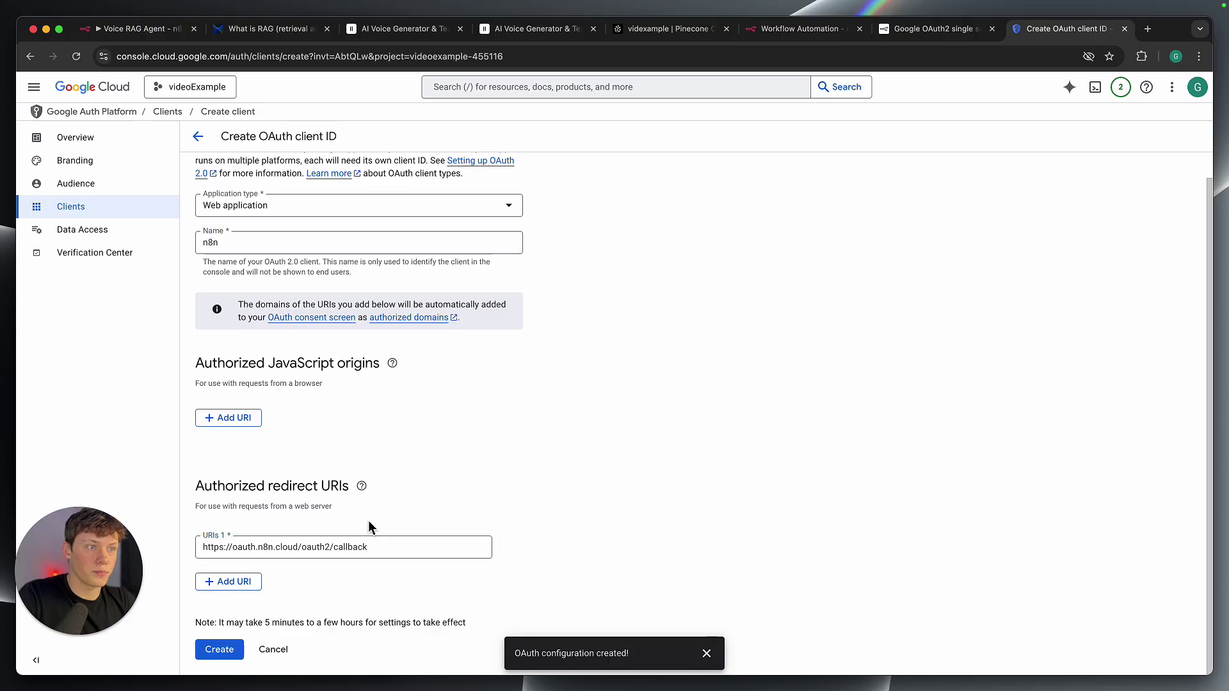
{"action": "left_click", "coordinate": [221, 650]}
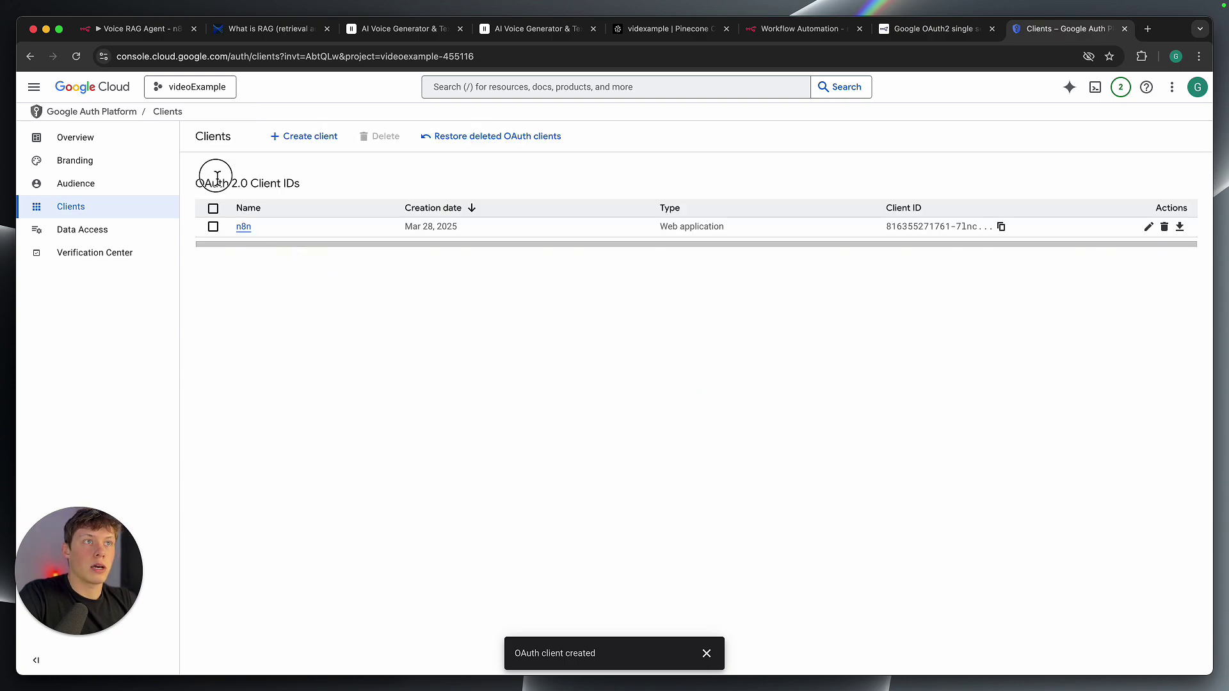
- Open the n8n OAuth client's details and examine its client ID and client secret
{"action": "left_click", "coordinate": [251, 229]}
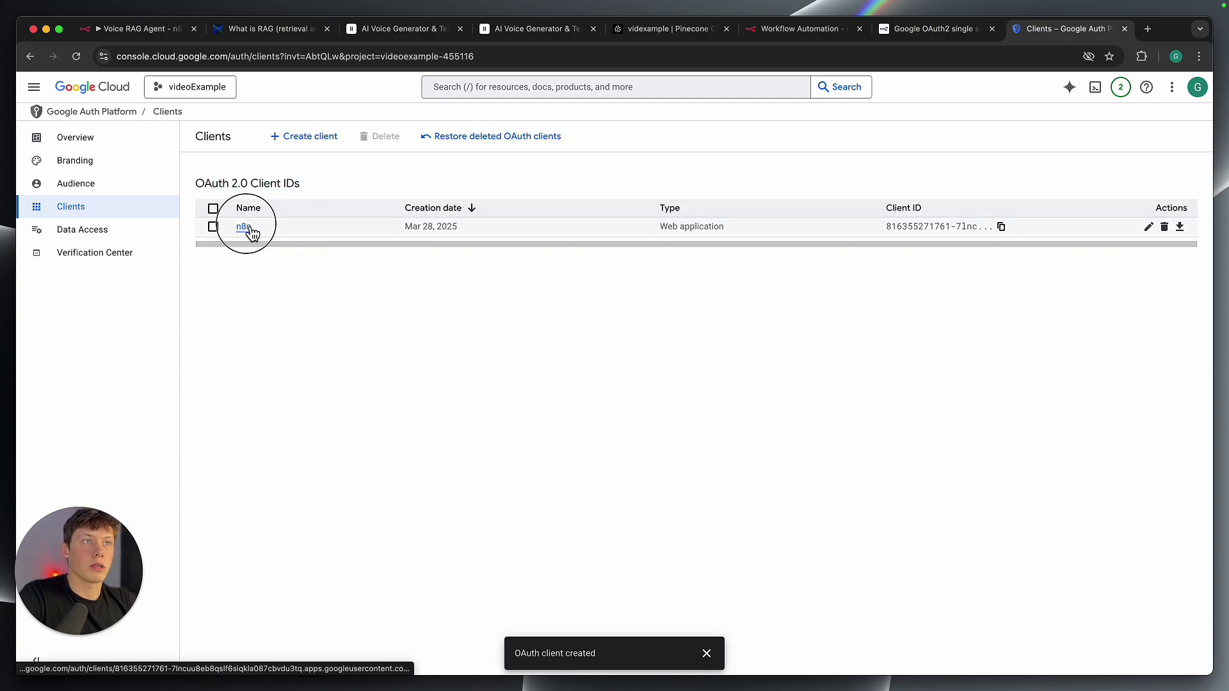
{"action": "left_click_drag", "start_coordinate": [594, 186], "coordinate": [789, 472]}
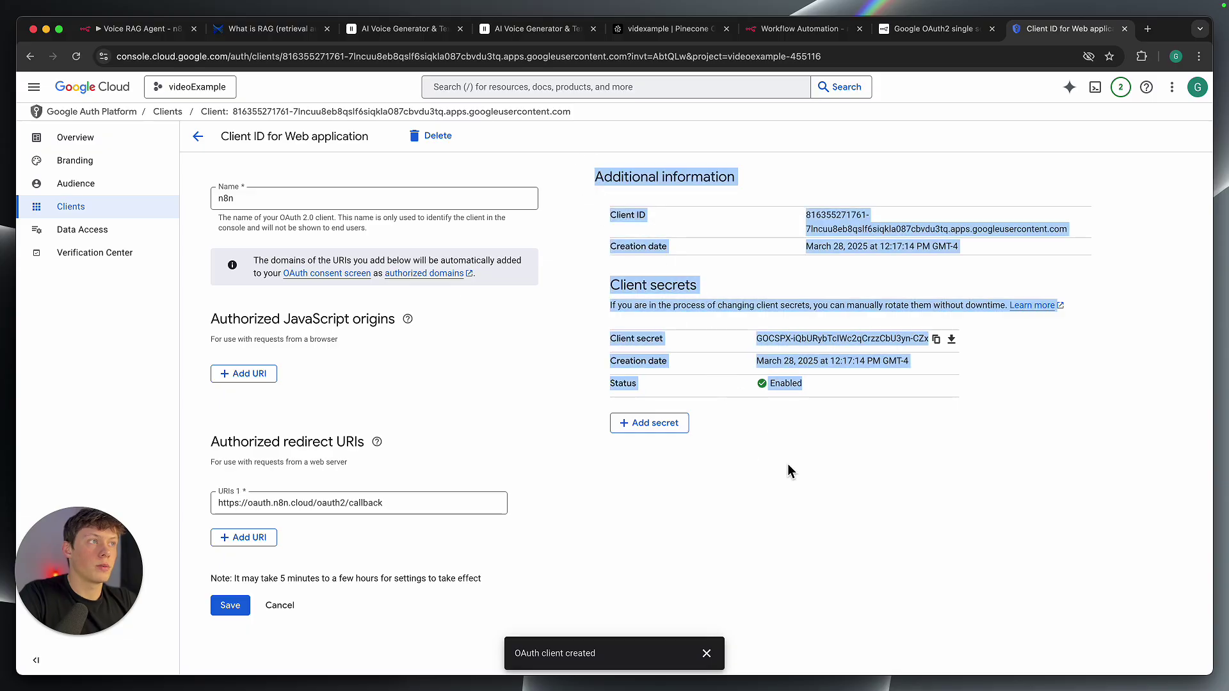
{"action": "left_click", "coordinate": [629, 184]}
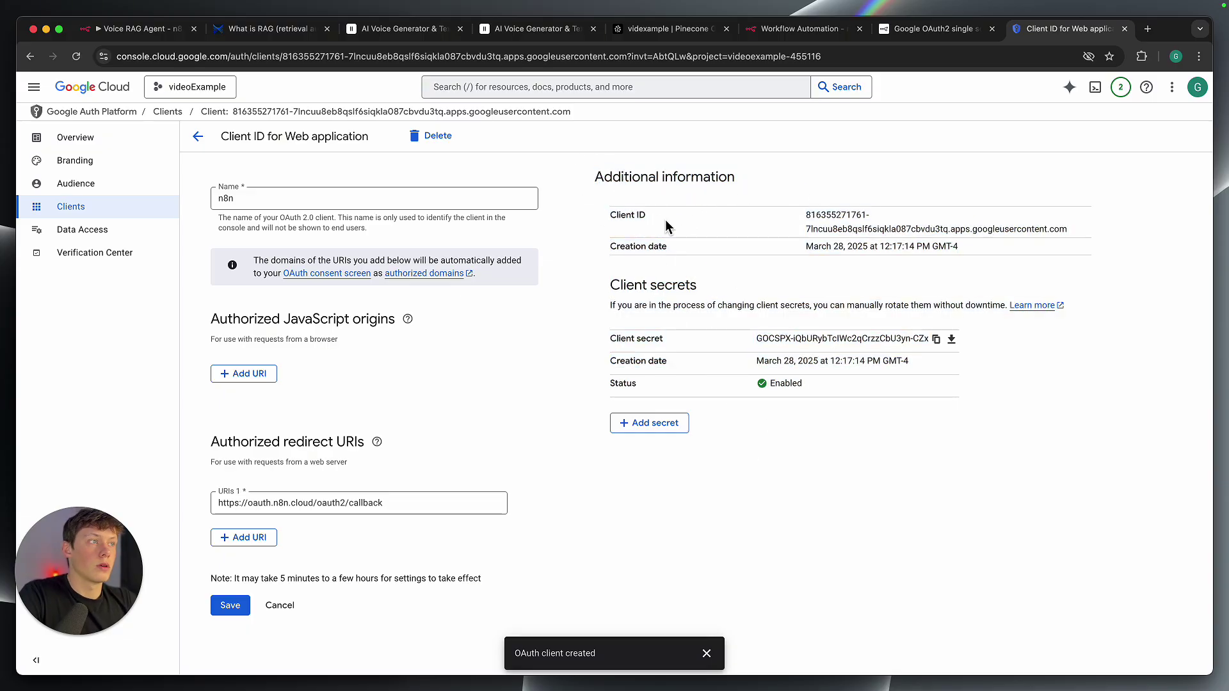
{"action": "left_click_drag", "start_coordinate": [801, 213], "coordinate": [891, 228]}
{"action": "left_click", "coordinate": [892, 229]}
{"action": "left_click_drag", "start_coordinate": [787, 211], "coordinate": [951, 249]}
{"action": "left_click", "coordinate": [951, 249]}
{"action": "left_click_drag", "start_coordinate": [756, 339], "coordinate": [925, 340]}
{"action": "left_click", "coordinate": [903, 403]}
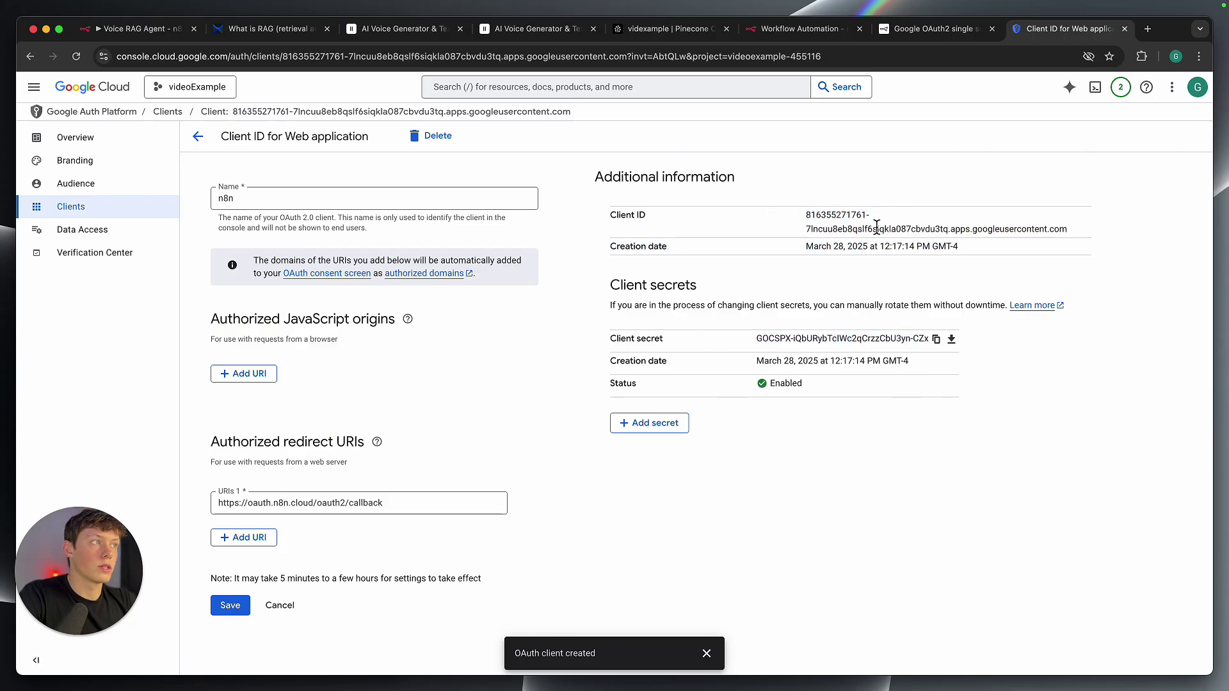
- Switch to n8n and check the Client ID and Client Secret fields of the new Google Drive credential
{"action": "left_click", "coordinate": [821, 30]}
{"action": "scroll", "coordinate": [515, 404], "scroll_direction": "down", "scroll_amount": 1}
{"action": "left_click", "coordinate": [496, 370]}
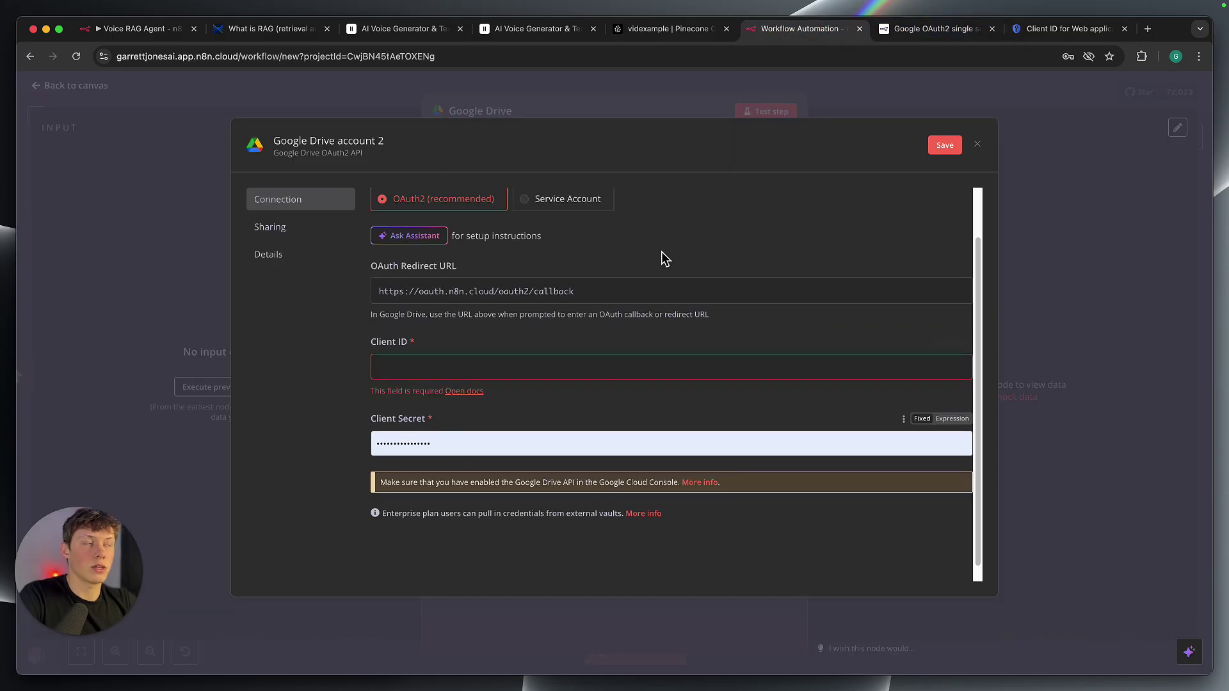
- Return to Google Cloud, search for "drive", and enable the Google Drive API for the videoExample project
{"action": "left_click", "coordinate": [1058, 29]}
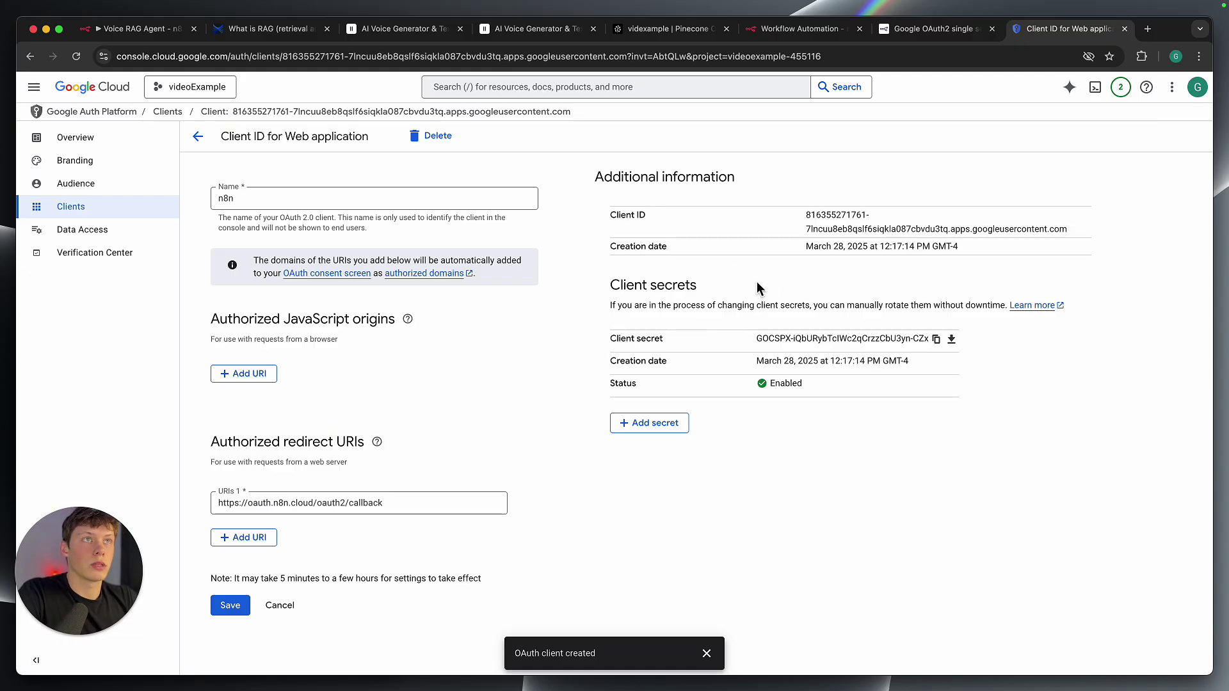
{"action": "left_click", "coordinate": [618, 88]}
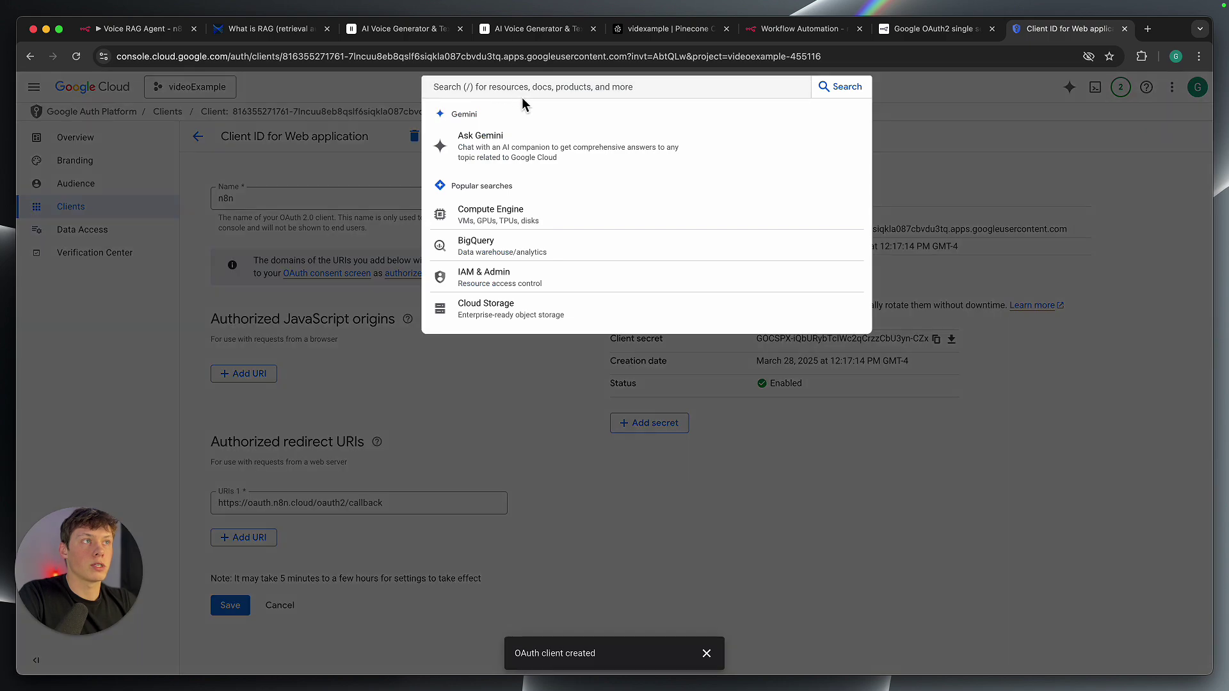
{"action": "type", "text": "drive"}
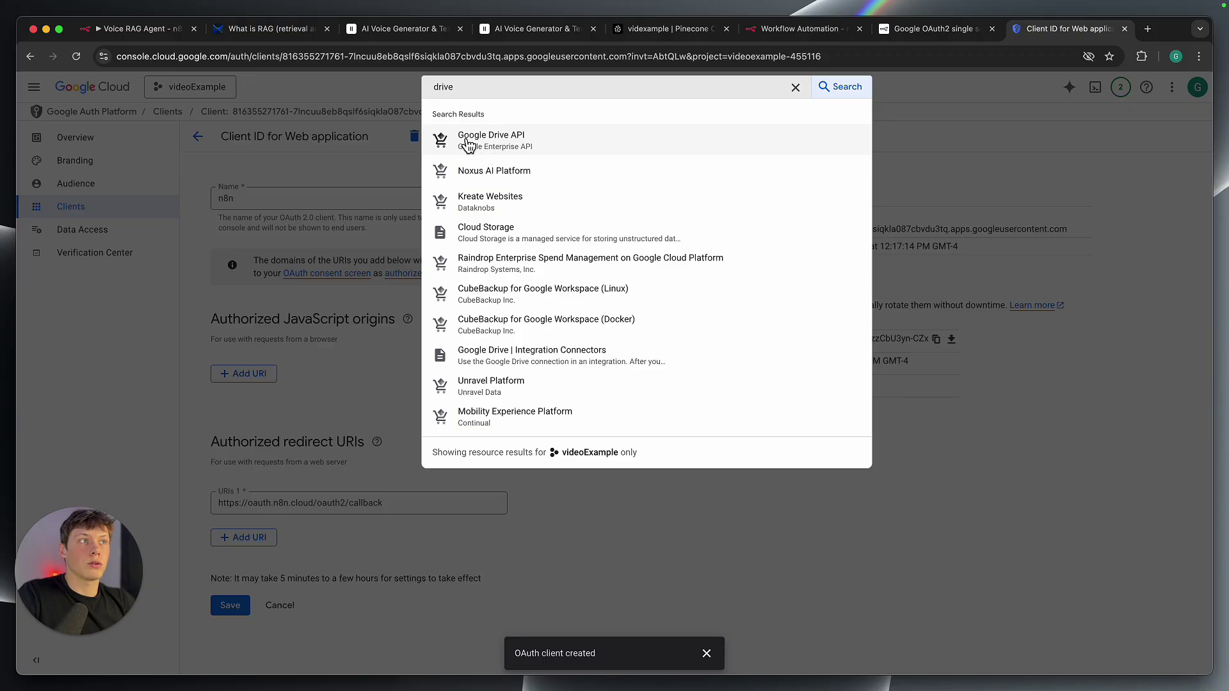
{"action": "left_click", "coordinate": [505, 142]}
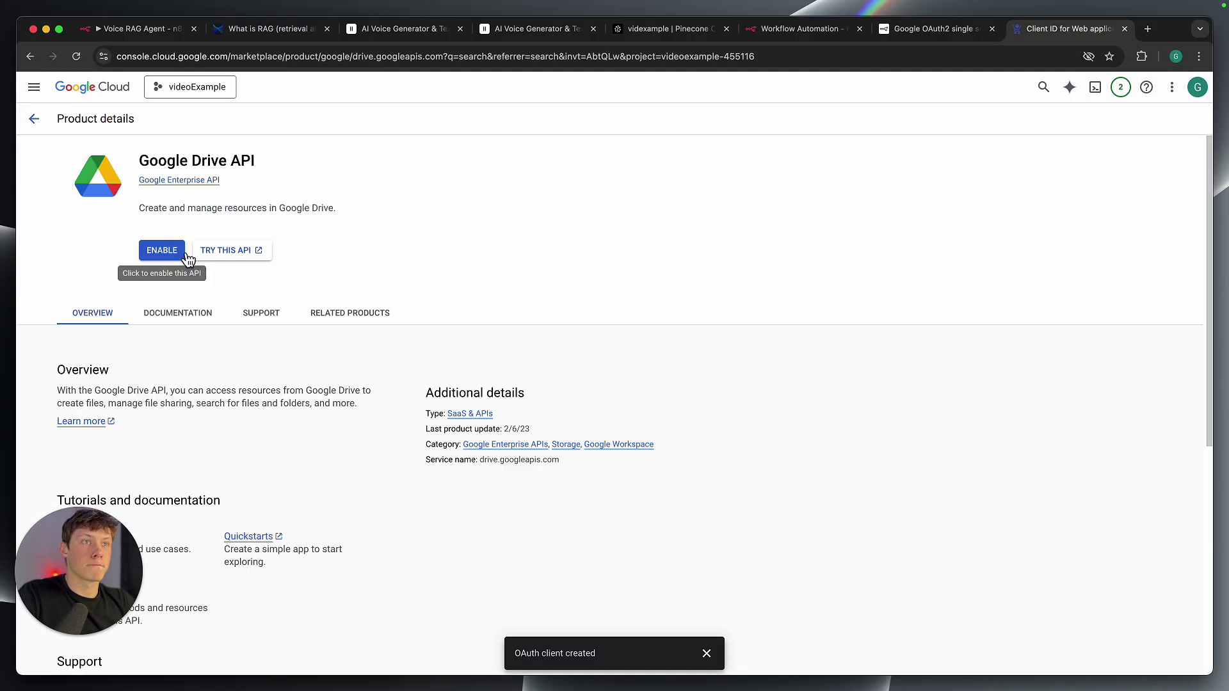
{"action": "left_click", "coordinate": [162, 250]}
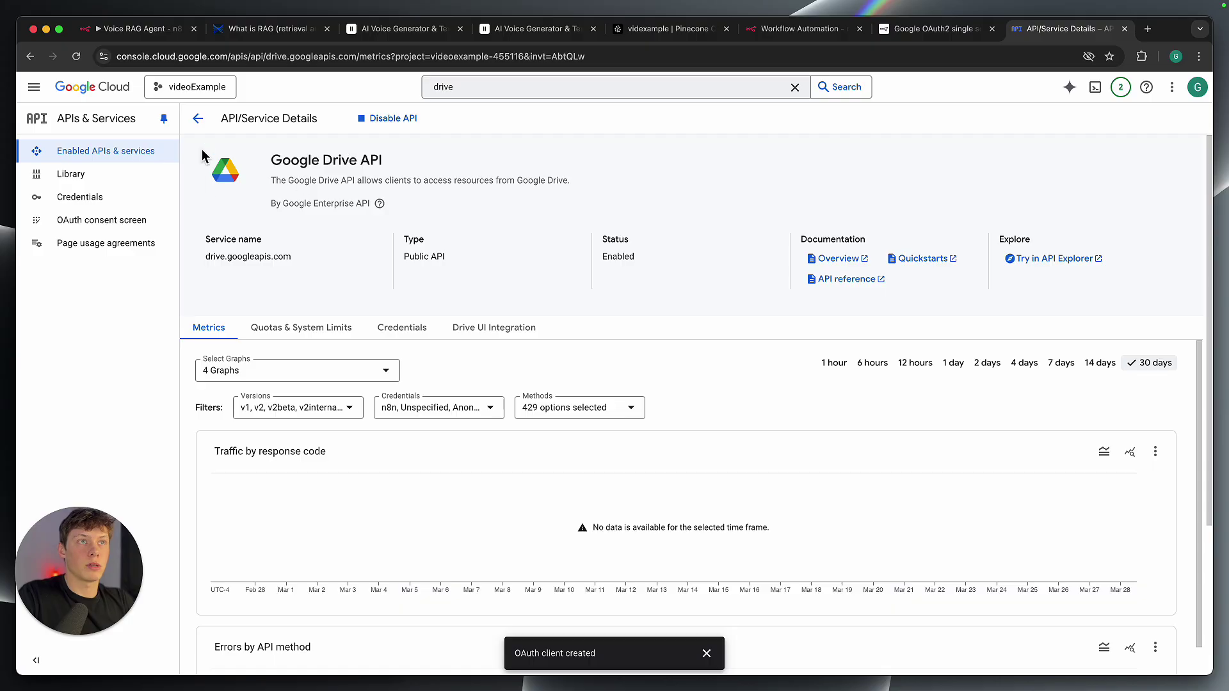
- Search Google Cloud for "docs" and enable the Google Docs API
{"action": "left_click", "coordinate": [481, 90]}
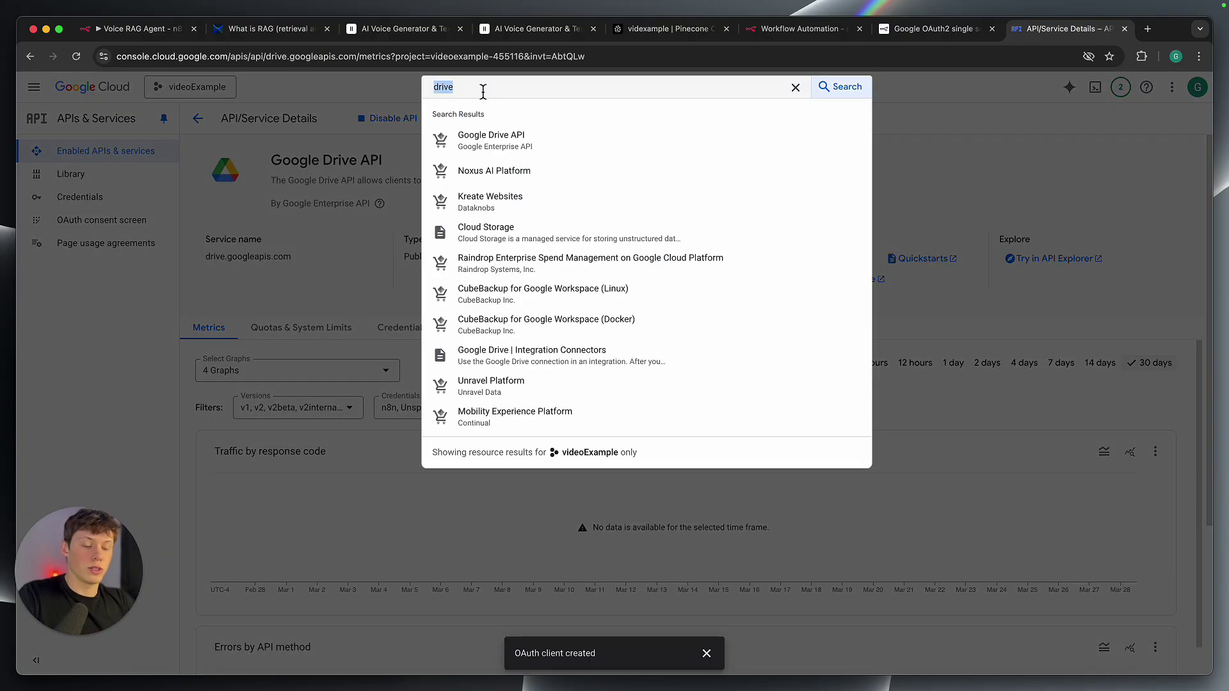
{"action": "type", "text": "docs"}
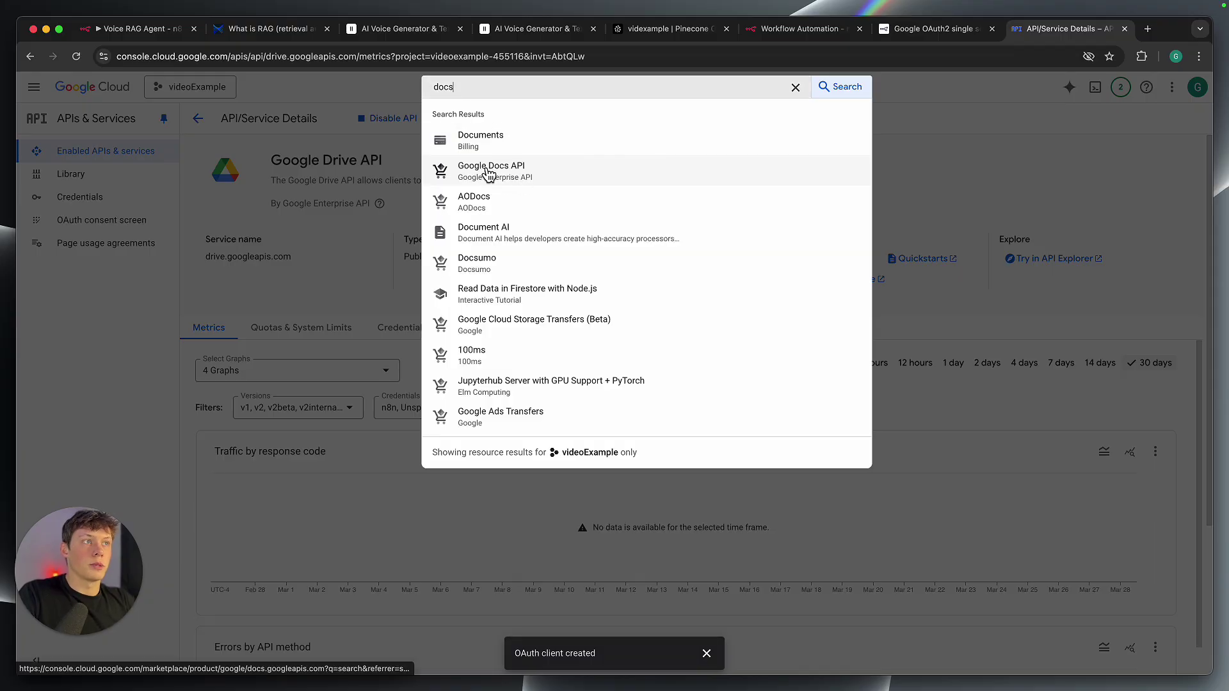
{"action": "left_click", "coordinate": [488, 173]}
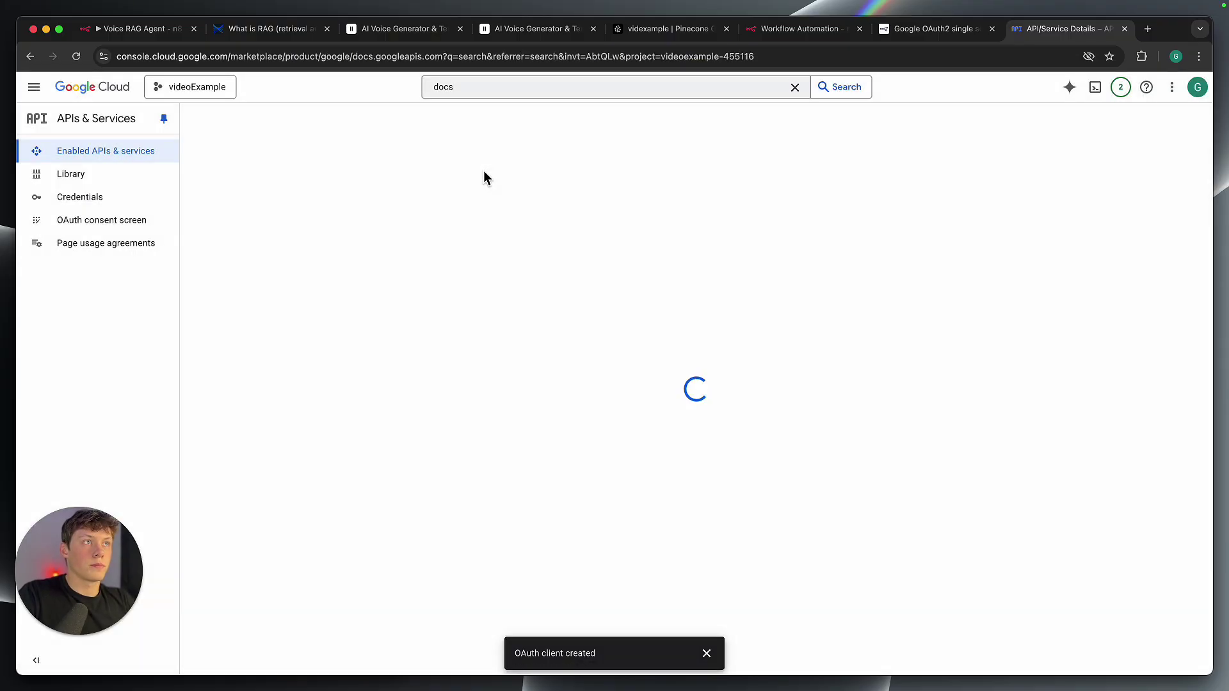
{"action": "left_click", "coordinate": [160, 250]}
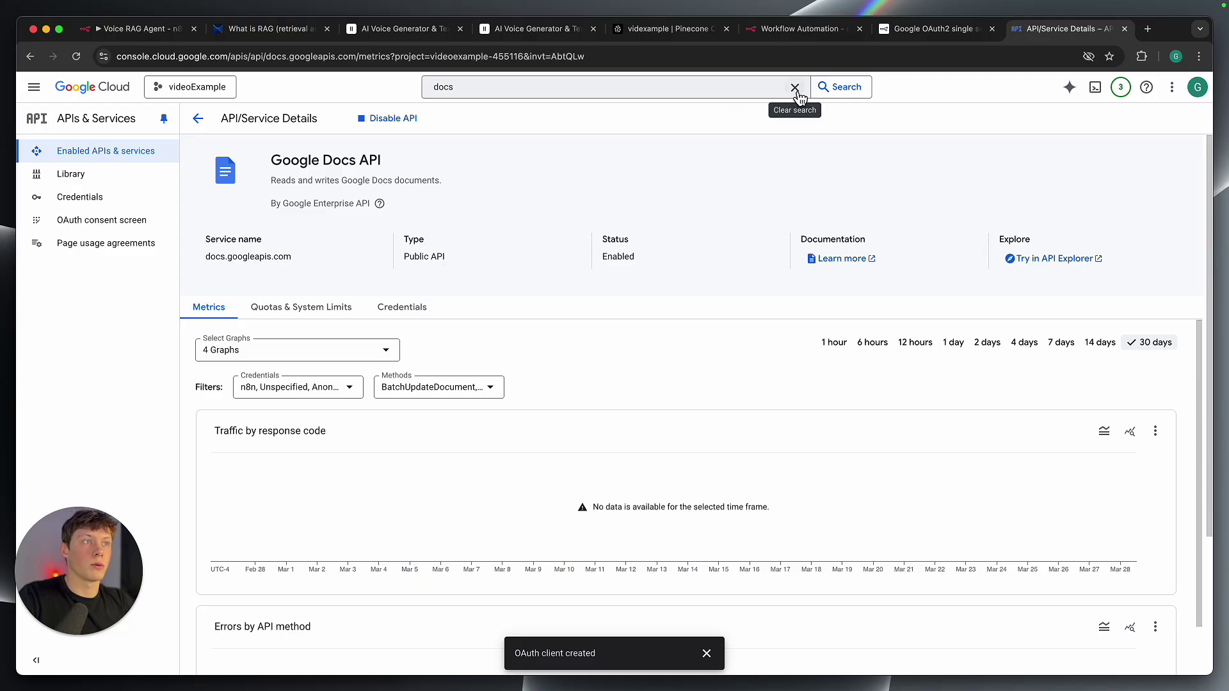
{"action": "scroll", "coordinate": [804, 287], "scroll_direction": "down", "scroll_amount": 1}
{"action": "scroll", "coordinate": [804, 287], "scroll_direction": "up", "scroll_amount": 1}
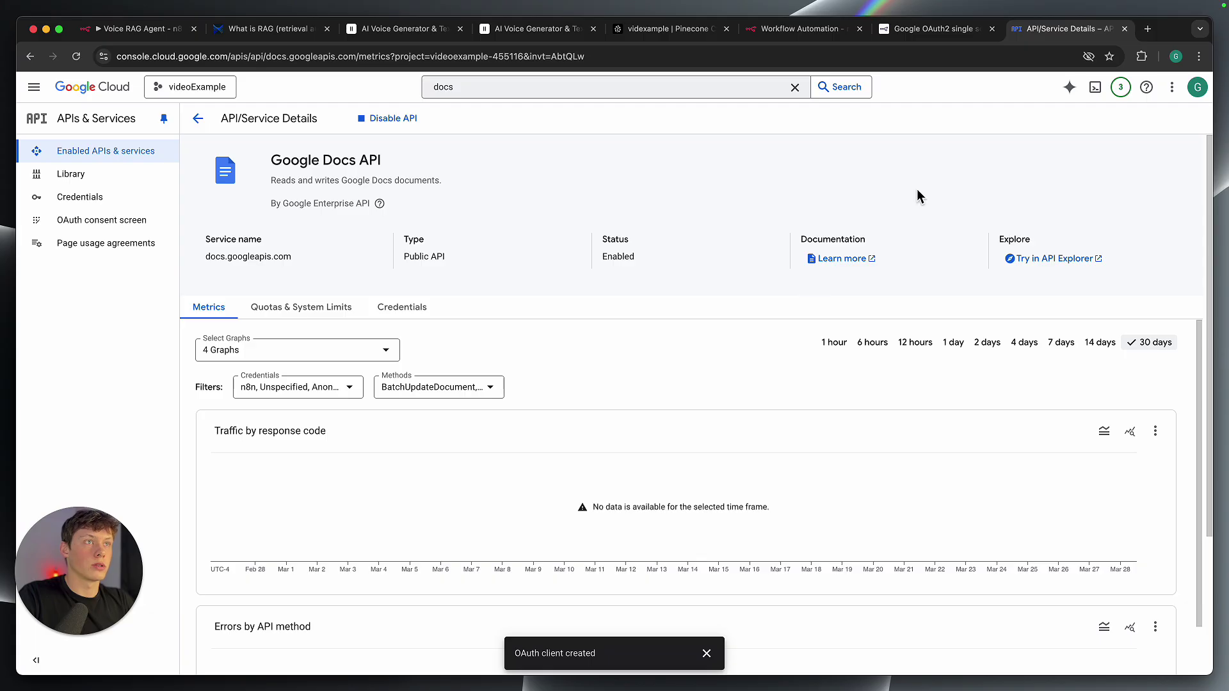
- Return to n8n and close the unfinished Google Drive account 2 credential without saving it
{"action": "left_click", "coordinate": [952, 37]}
{"action": "left_click", "coordinate": [821, 37]}
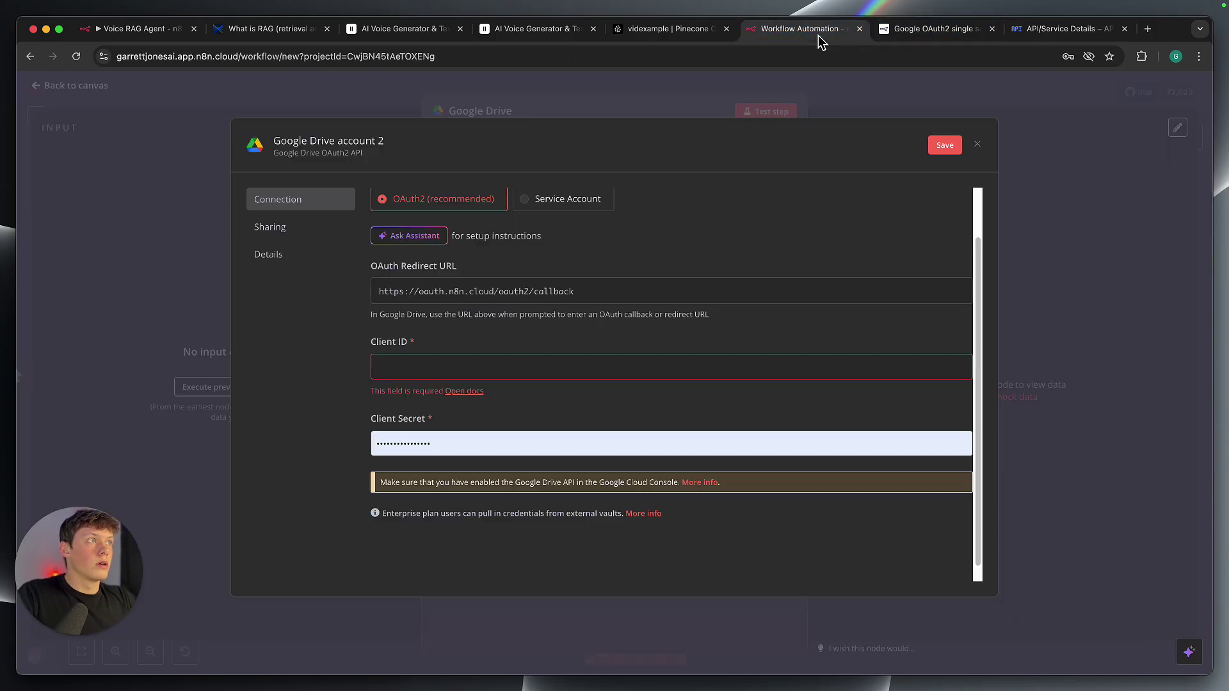
{"action": "left_click", "coordinate": [722, 360]}
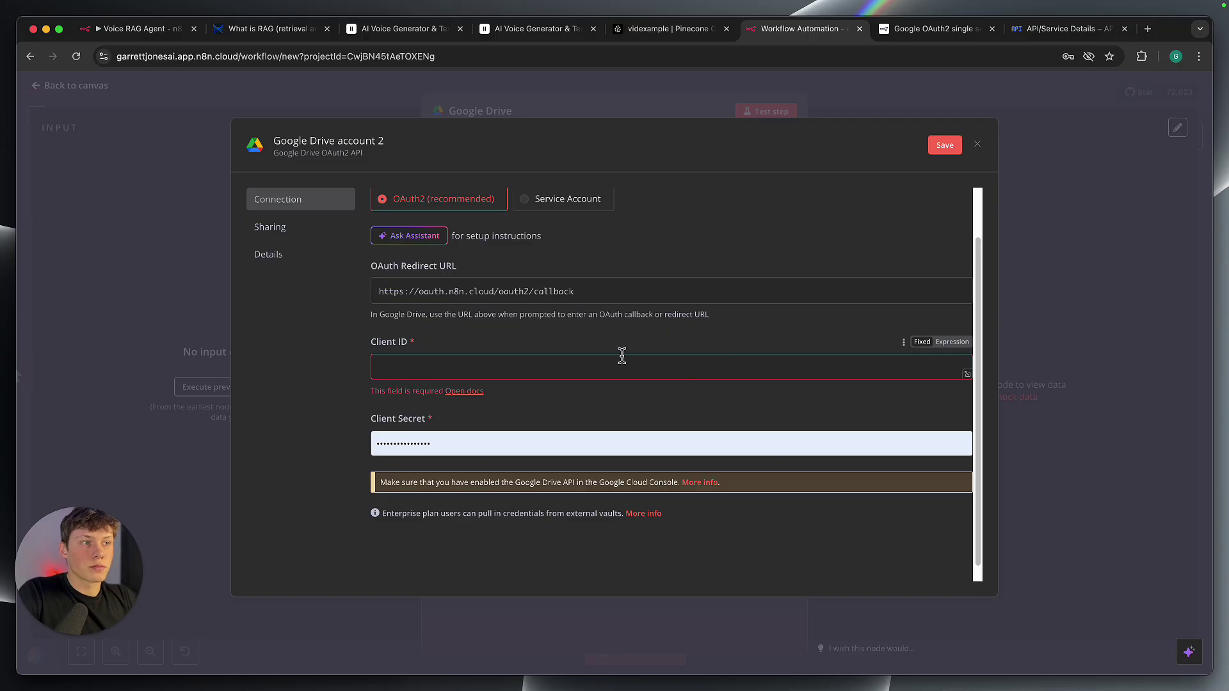
{"action": "left_click", "coordinate": [599, 359]}
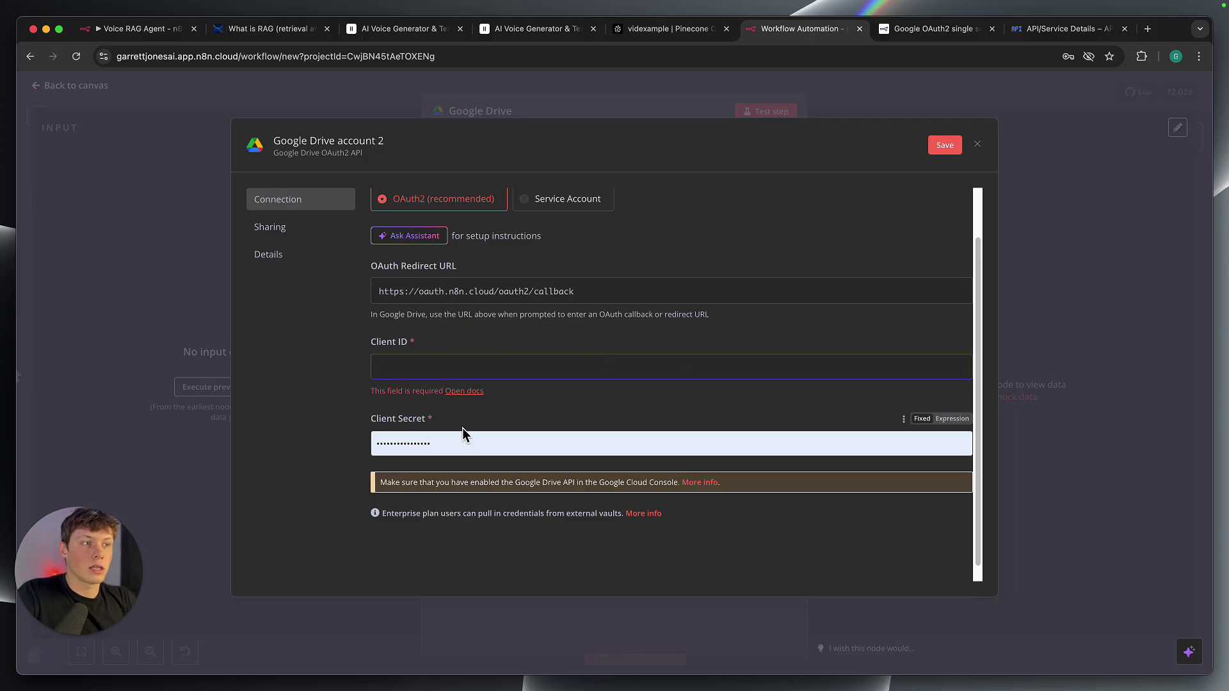
{"action": "left_click", "coordinate": [977, 145]}
{"action": "left_click", "coordinate": [652, 408]}
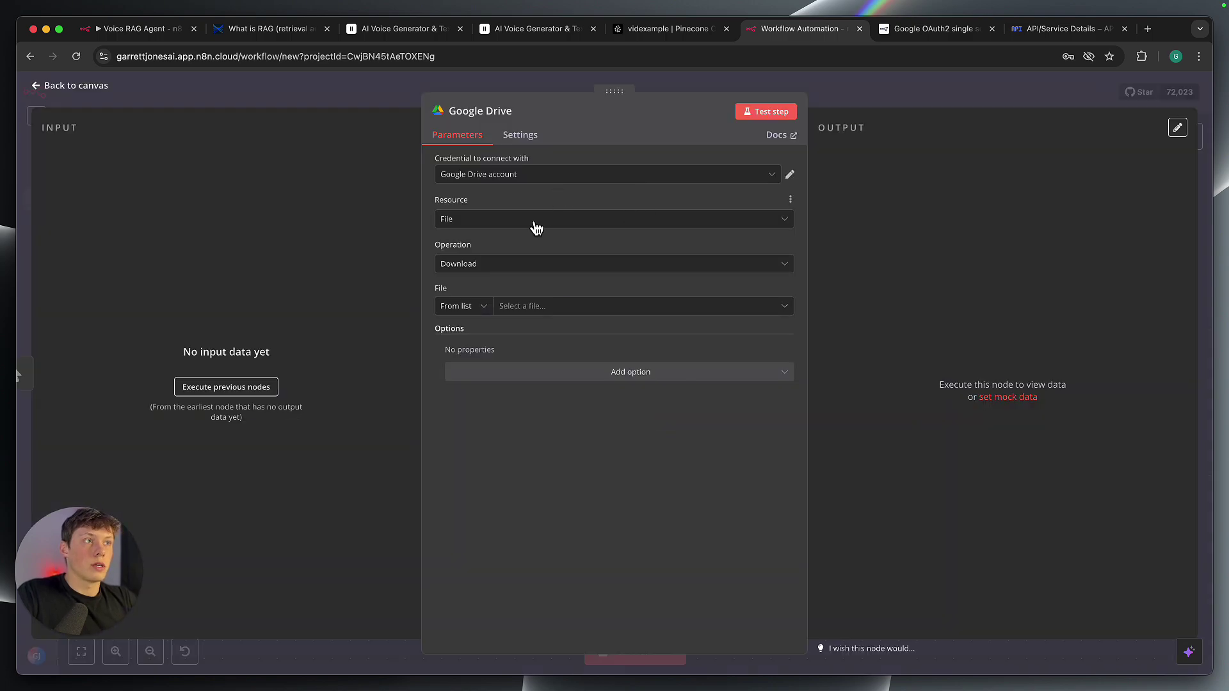
- Review the Resource, Operation and File choices of the Google Drive node
{"action": "left_click", "coordinate": [512, 223]}
{"action": "left_click", "coordinate": [508, 199]}
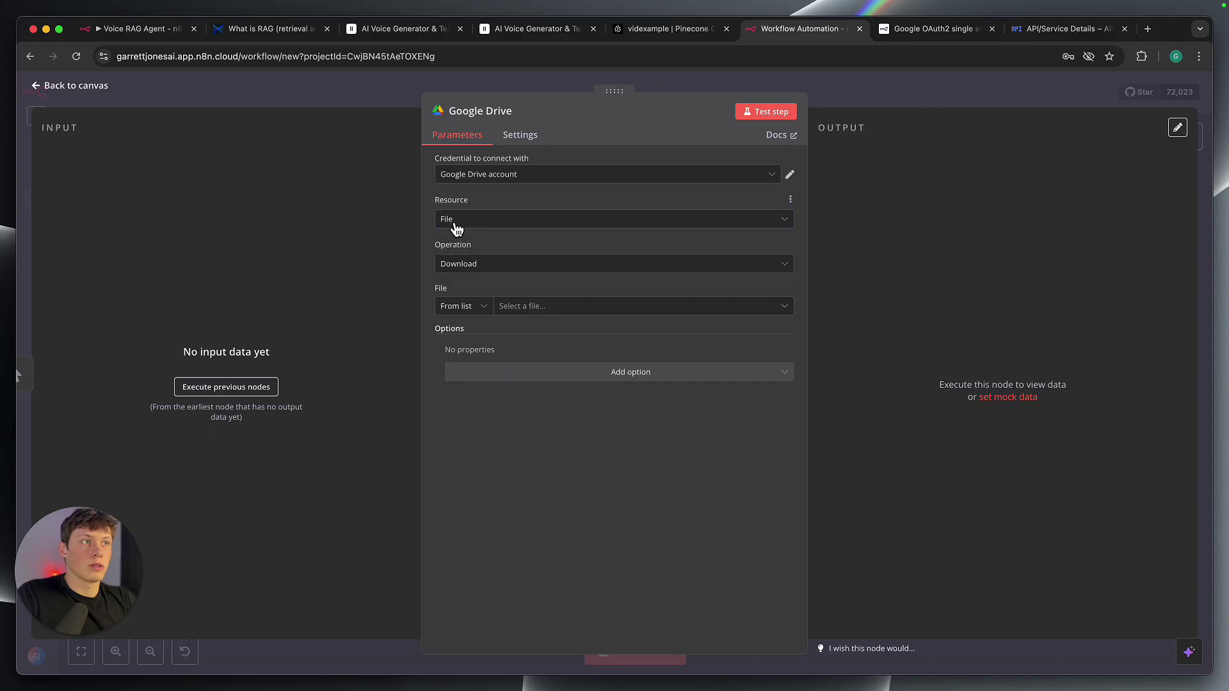
{"action": "left_click", "coordinate": [508, 268]}
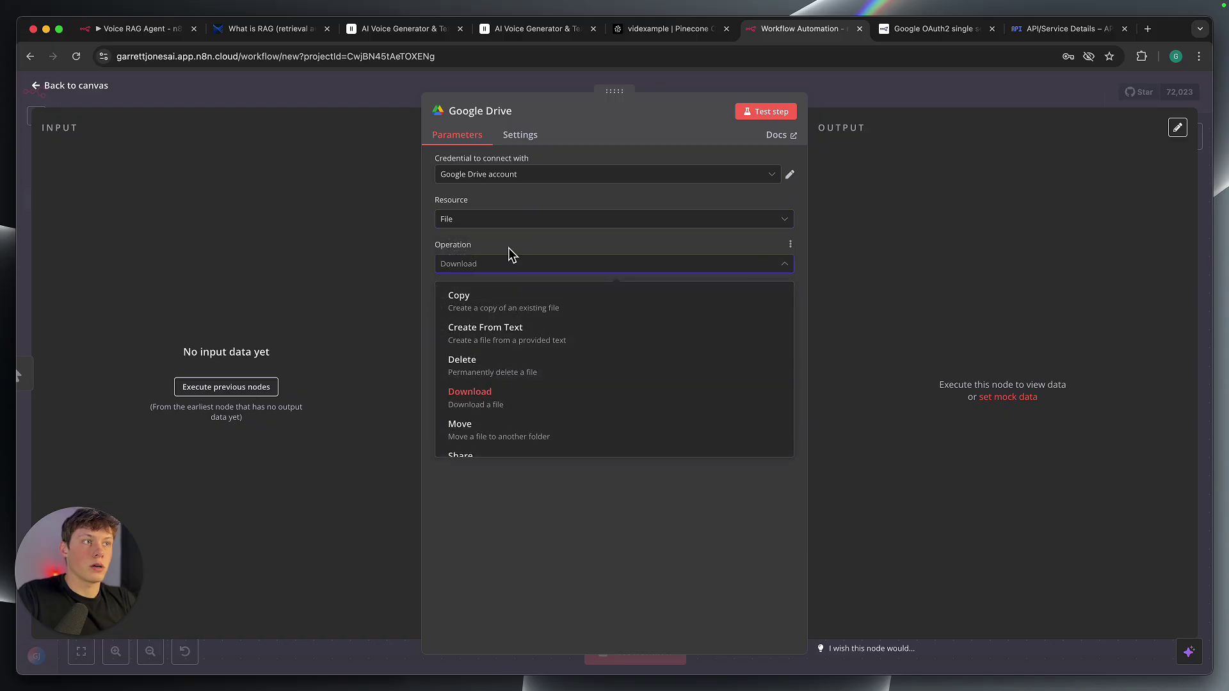
{"action": "left_click", "coordinate": [508, 248]}
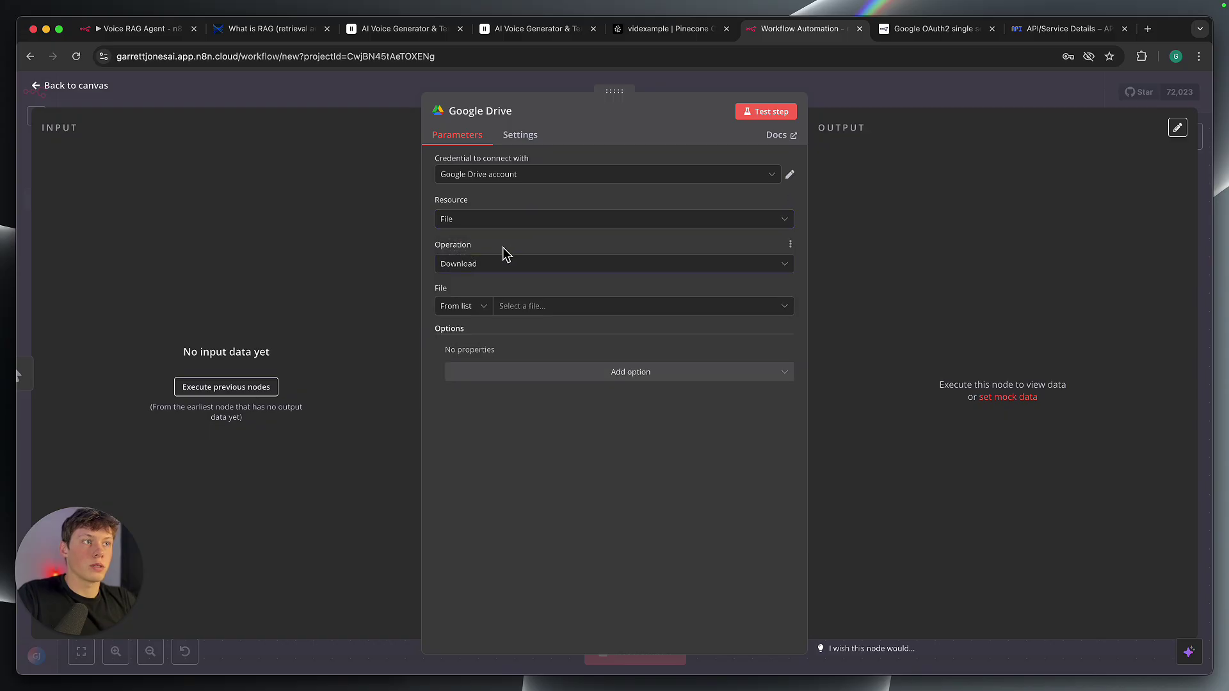
{"action": "left_click", "coordinate": [543, 301]}
{"action": "left_click", "coordinate": [546, 288]}
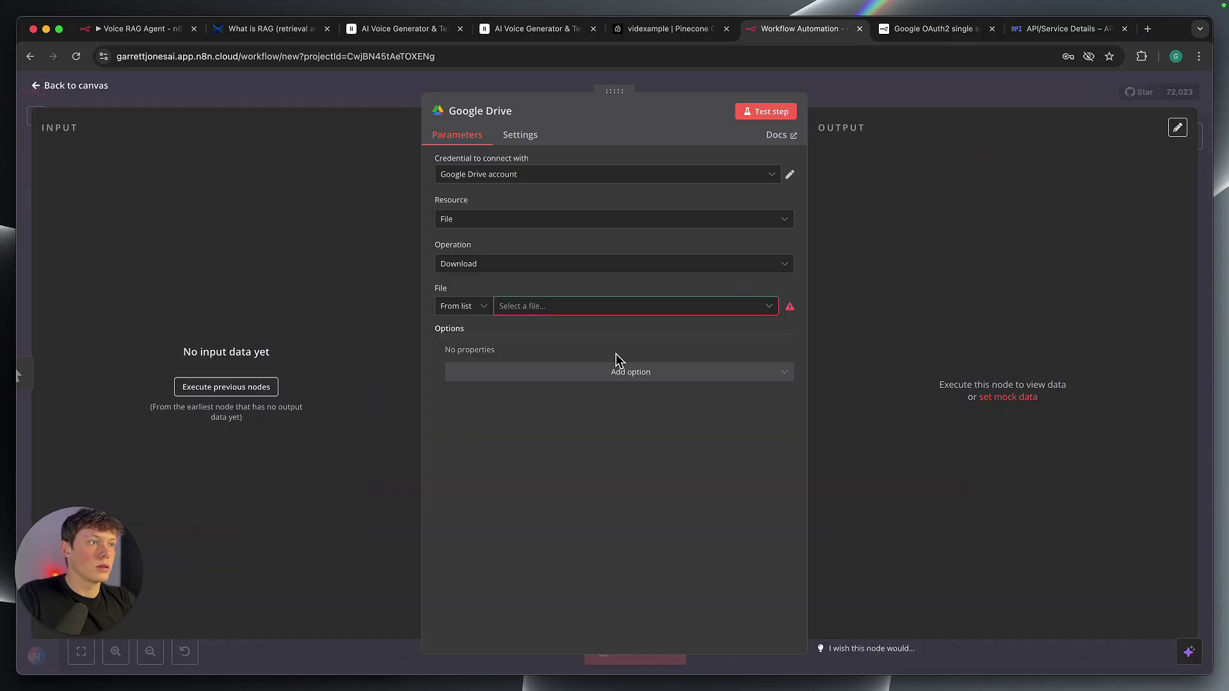
{"action": "left_click", "coordinate": [630, 285]}
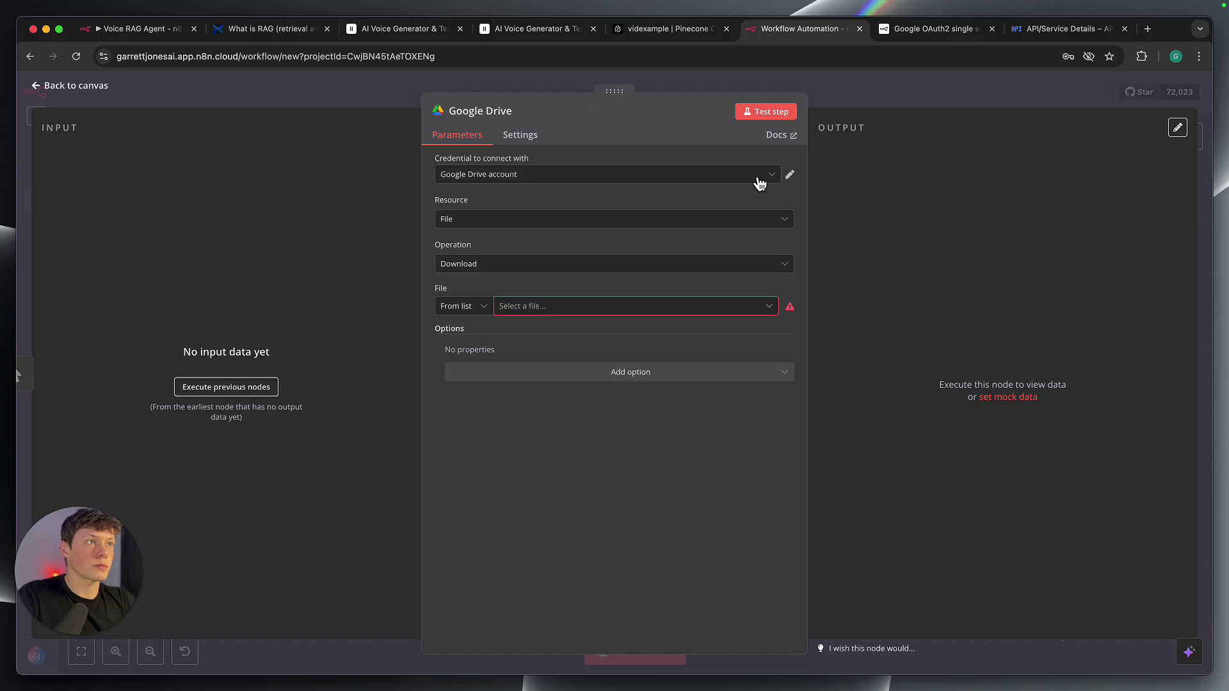
- Open the existing Google Drive account credential and try to reconnect it through Google sign-in
{"action": "left_click", "coordinate": [794, 177]}
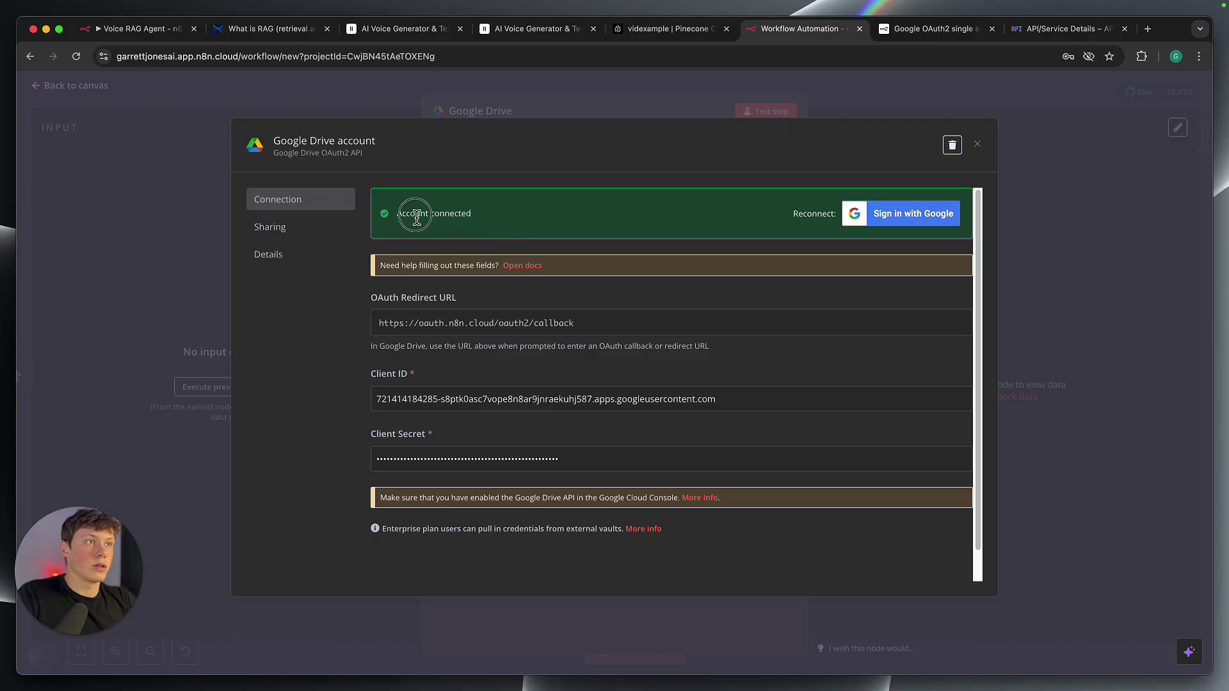
{"action": "left_click", "coordinate": [894, 216]}
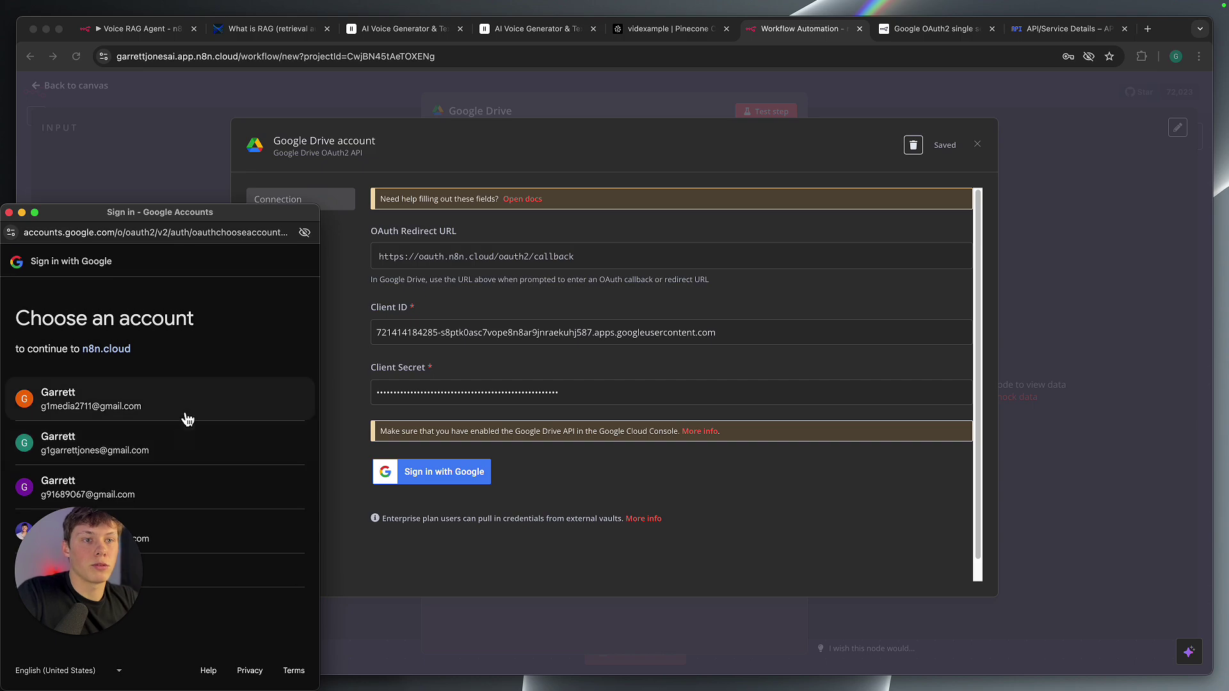
{"action": "left_click", "coordinate": [178, 445]}
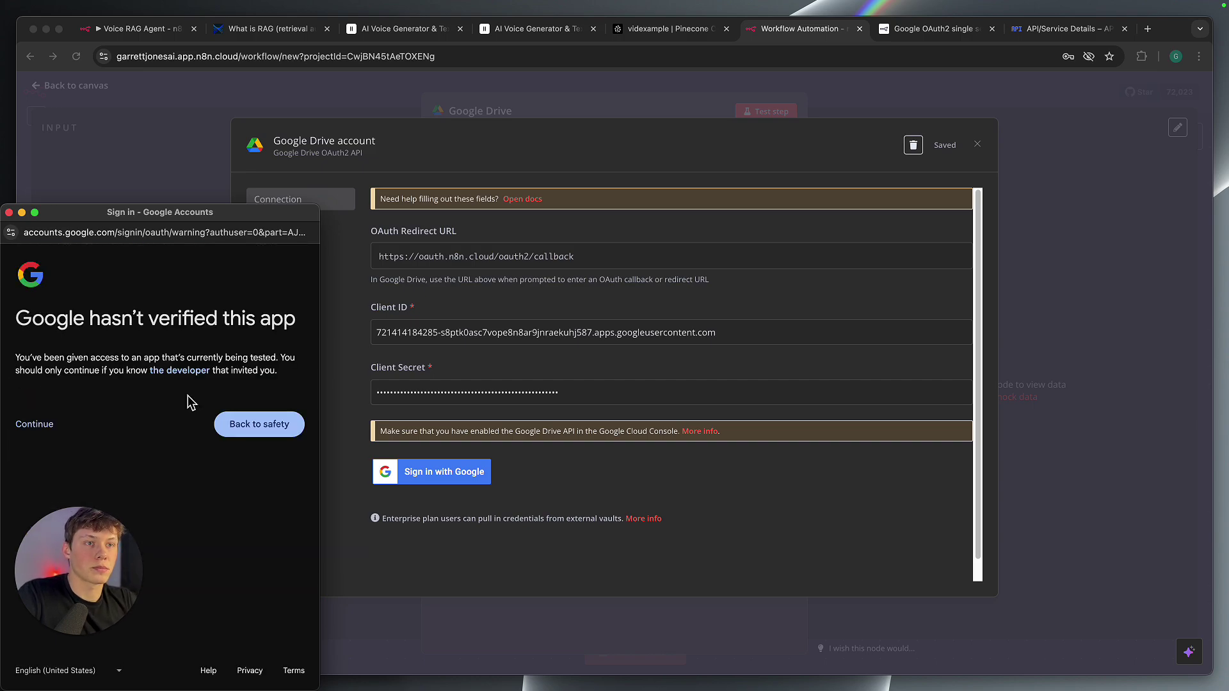
{"action": "left_click", "coordinate": [247, 426]}
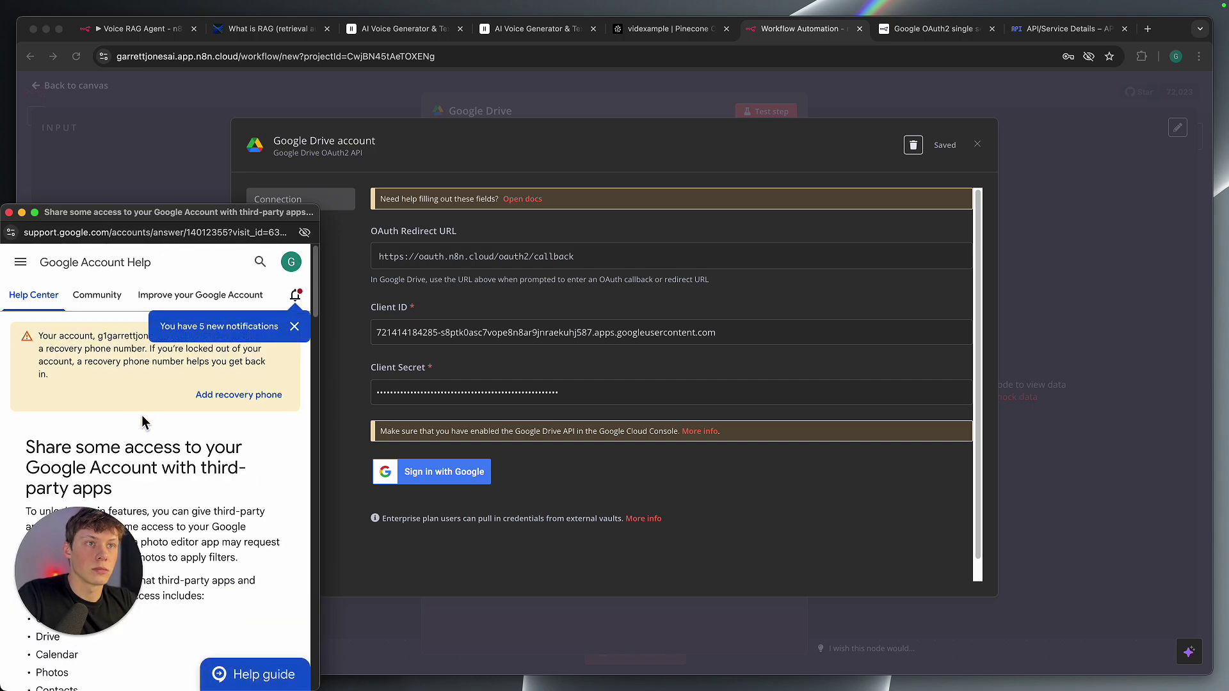
{"action": "key", "text": "super+w"}
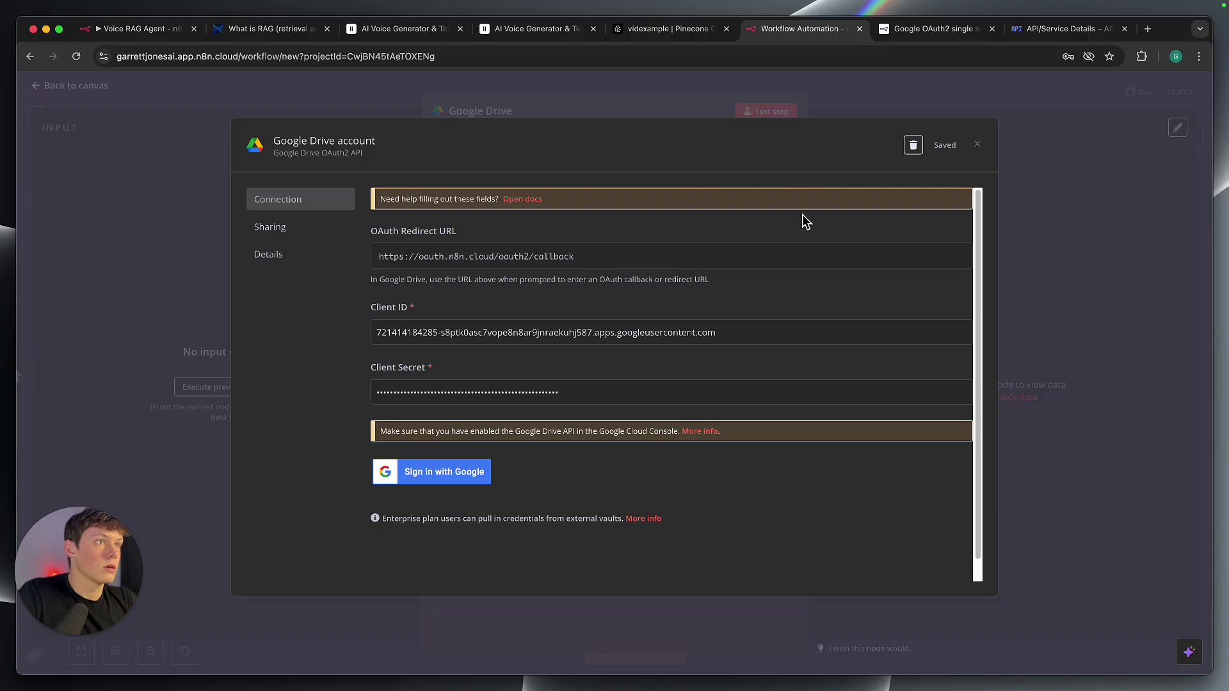
- Restart the Google sign-in with the chosen account and continue past the unverified-app warning
{"action": "left_click", "coordinate": [480, 473]}
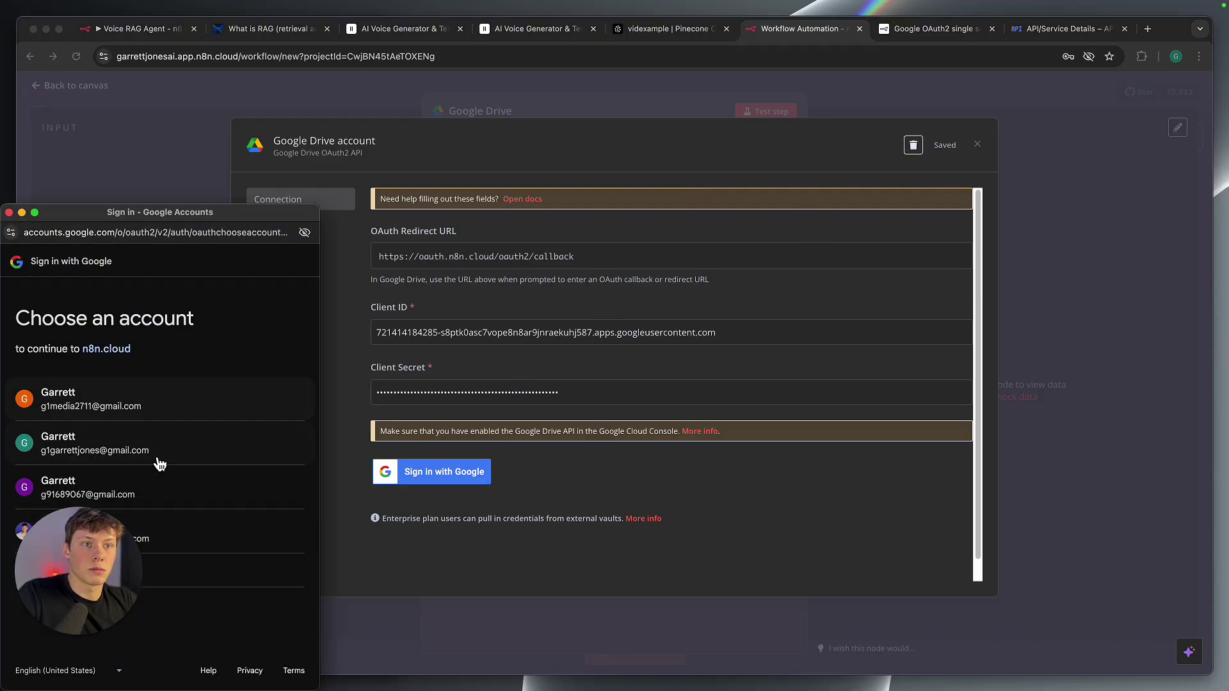
{"action": "left_click", "coordinate": [158, 462]}
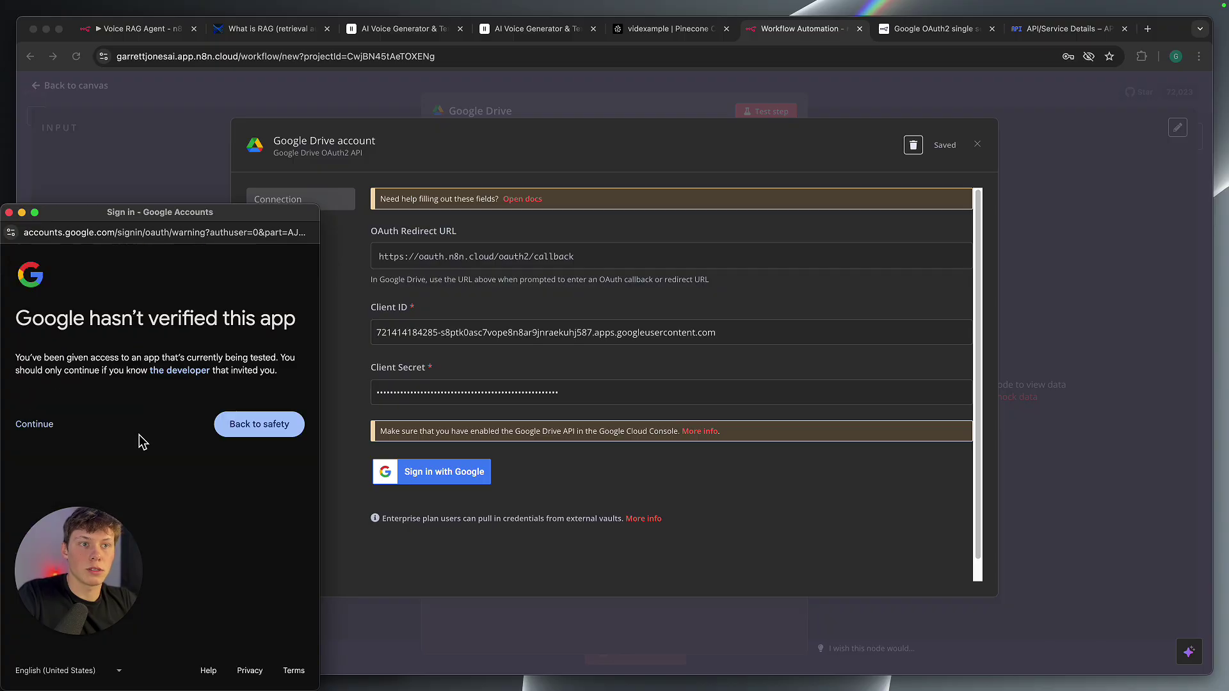
{"action": "left_click", "coordinate": [48, 437]}
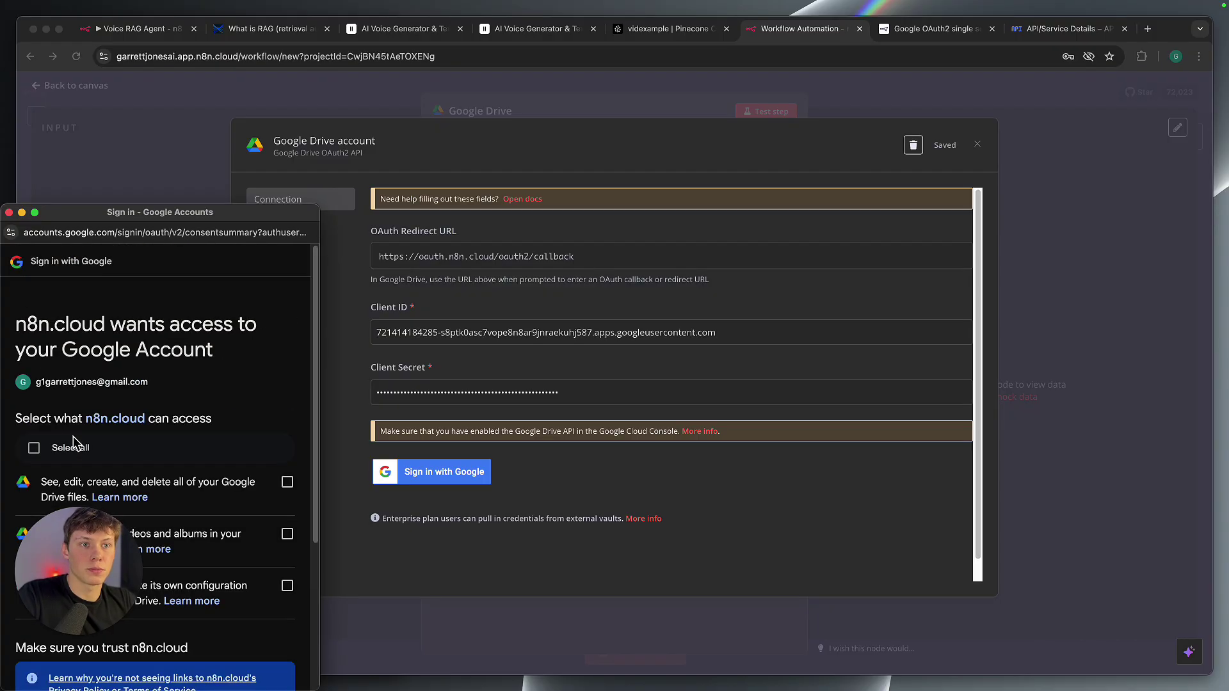
- Select all the requested Google Drive and Google Photos access permissions for n8n.cloud
{"action": "left_click_drag", "start_coordinate": [102, 218], "coordinate": [259, 130]}
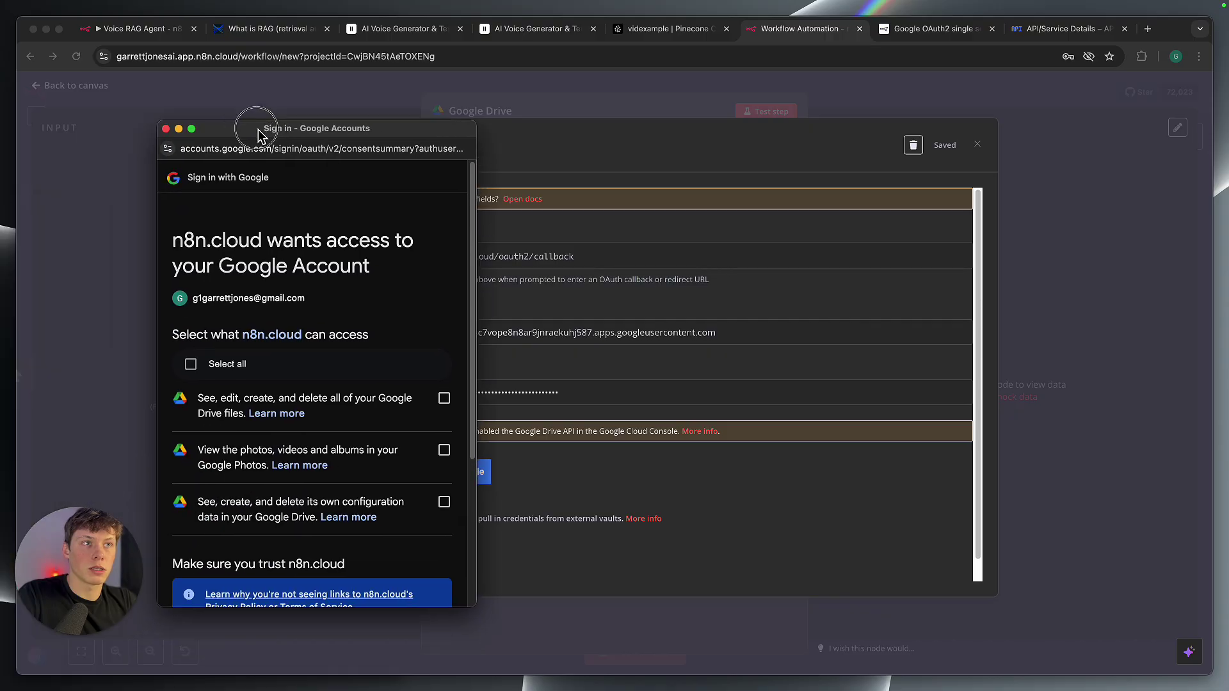
{"action": "scroll", "coordinate": [291, 374], "scroll_direction": "down", "scroll_amount": 3}
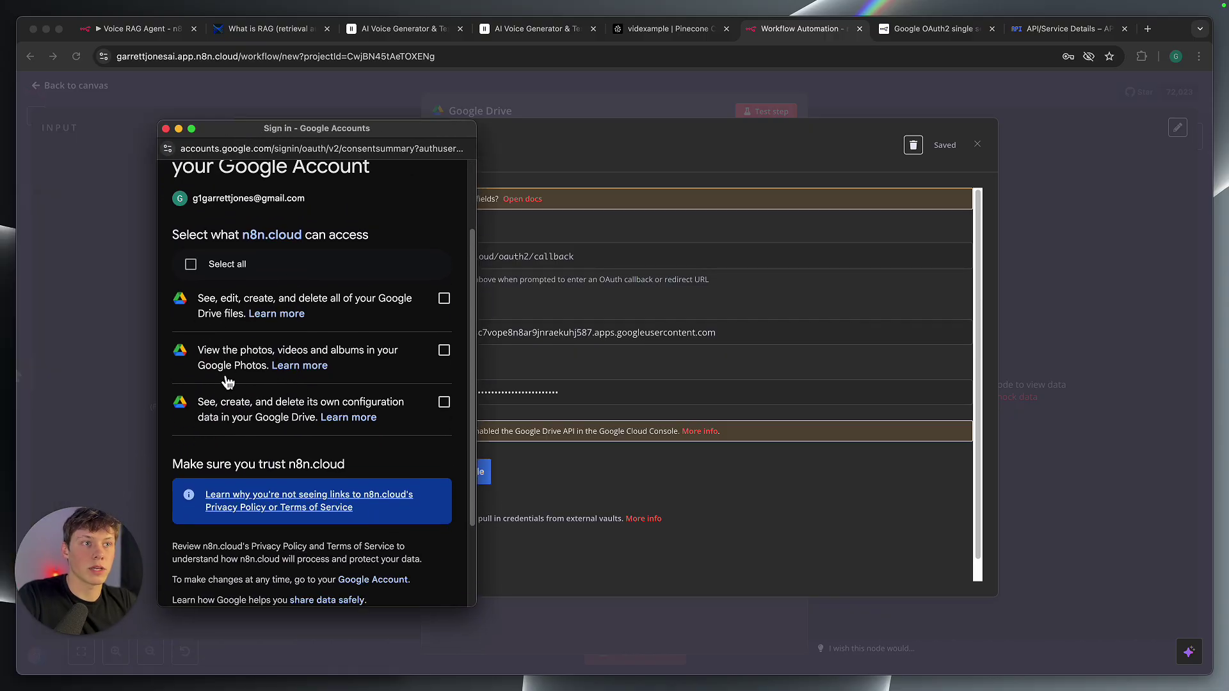
{"action": "left_click", "coordinate": [190, 264]}
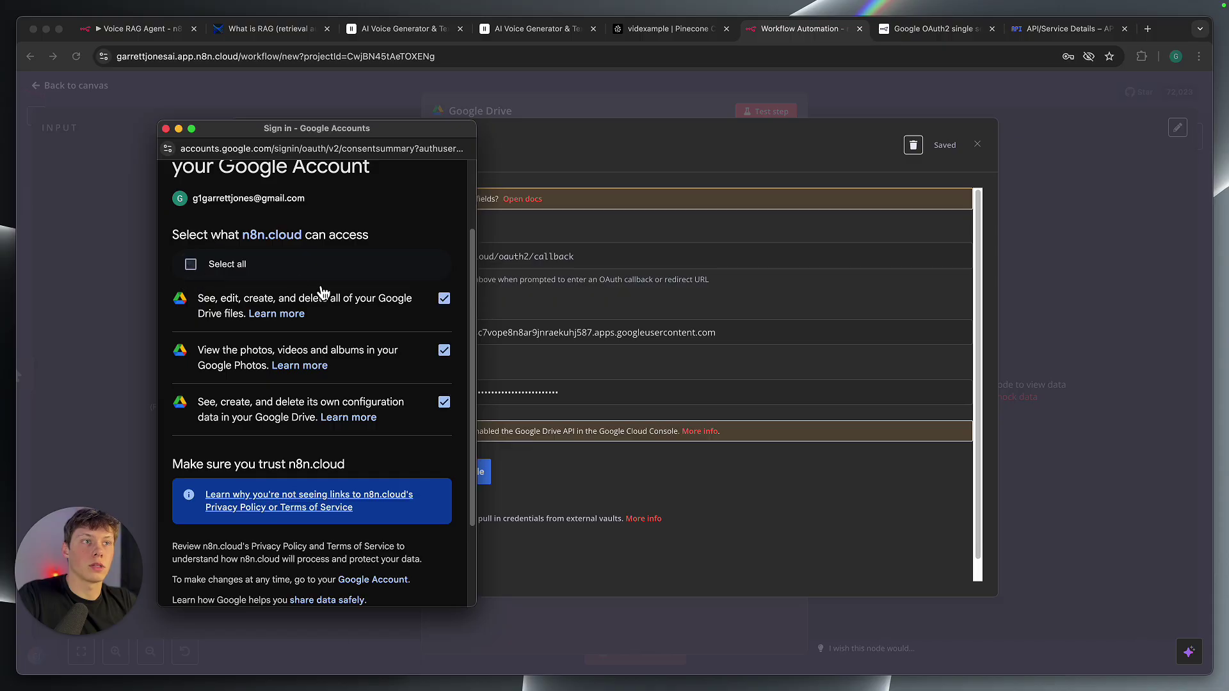
- Approve the selected Google permissions for n8n.cloud and close the connected Google Drive credential
{"action": "scroll", "coordinate": [345, 269], "scroll_direction": "down", "scroll_amount": 4}
{"action": "scroll", "coordinate": [344, 307], "scroll_direction": "up", "scroll_amount": 3}
{"action": "left_click_drag", "start_coordinate": [186, 218], "coordinate": [346, 218]}
{"action": "left_click", "coordinate": [346, 217]}
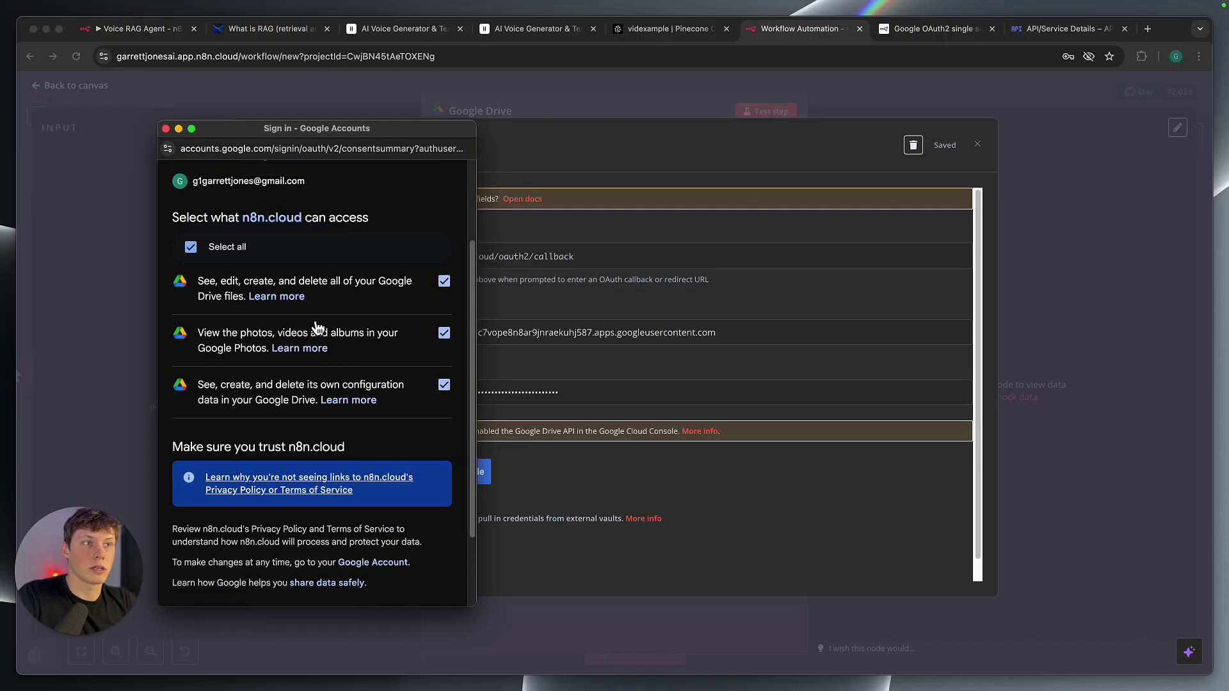
{"action": "scroll", "coordinate": [340, 399], "scroll_direction": "down", "scroll_amount": 3}
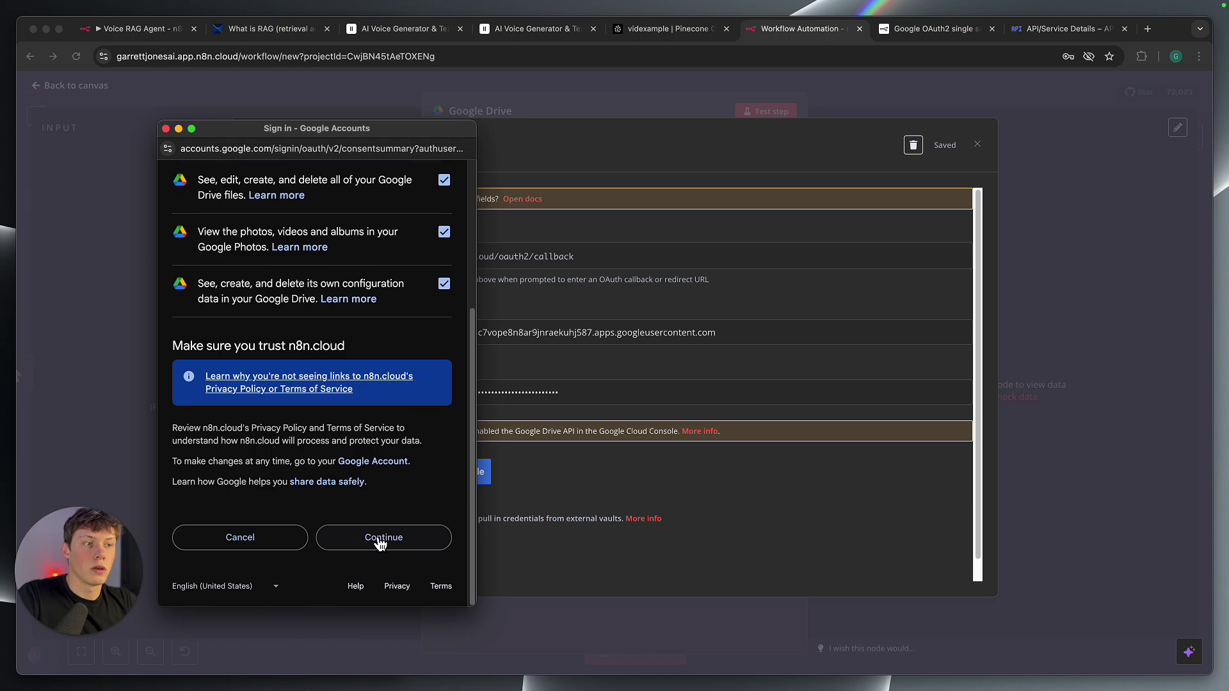
{"action": "left_click", "coordinate": [382, 541]}
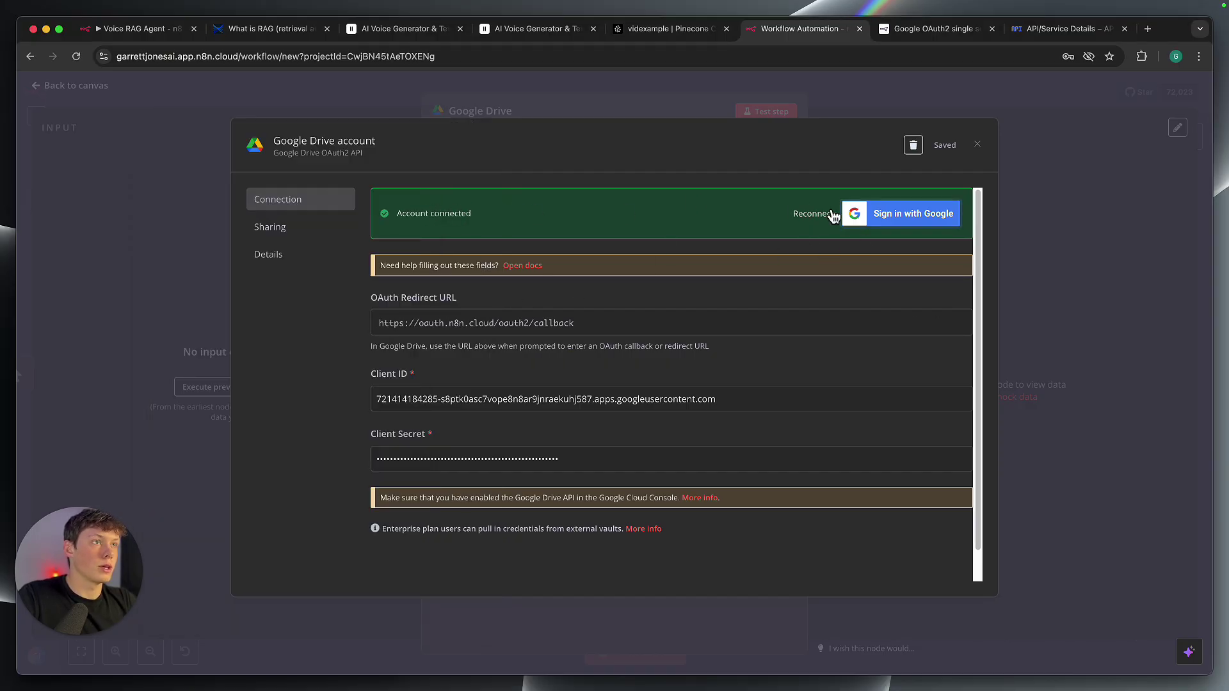
{"action": "left_click", "coordinate": [977, 146]}
- Search the Google Drive node's file list for "ocean" and choose Oceanside Retreat Guest Guide as the file to download
{"action": "left_click", "coordinate": [634, 313]}
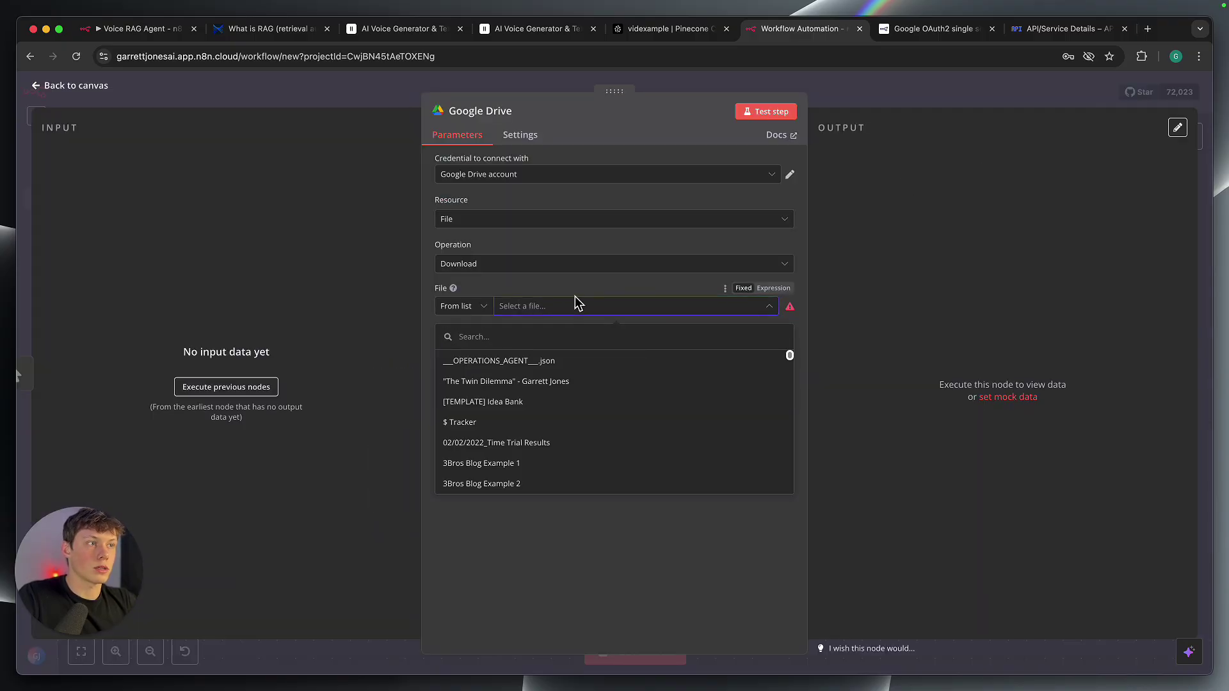
{"action": "scroll", "coordinate": [594, 401], "scroll_direction": "down", "scroll_amount": 2}
{"action": "scroll", "coordinate": [589, 410], "scroll_direction": "up", "scroll_amount": 2}
{"action": "left_click", "coordinate": [573, 338]}
{"action": "type", "text": "ocean"}
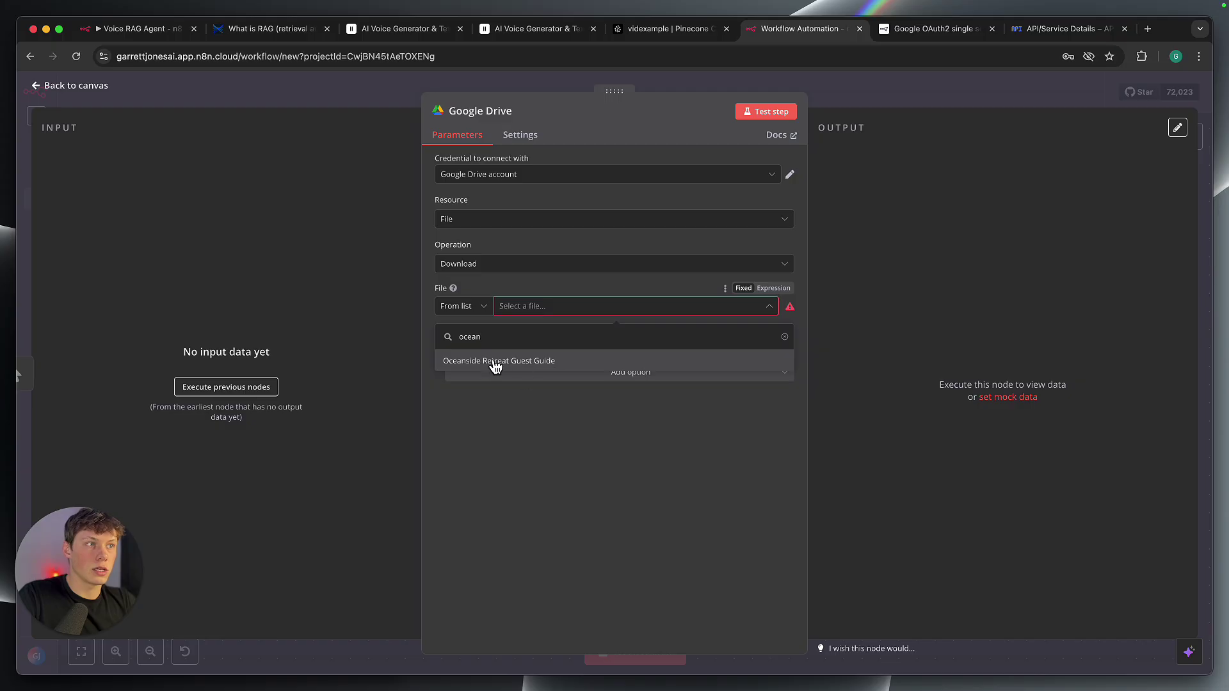
{"action": "left_click", "coordinate": [519, 363]}
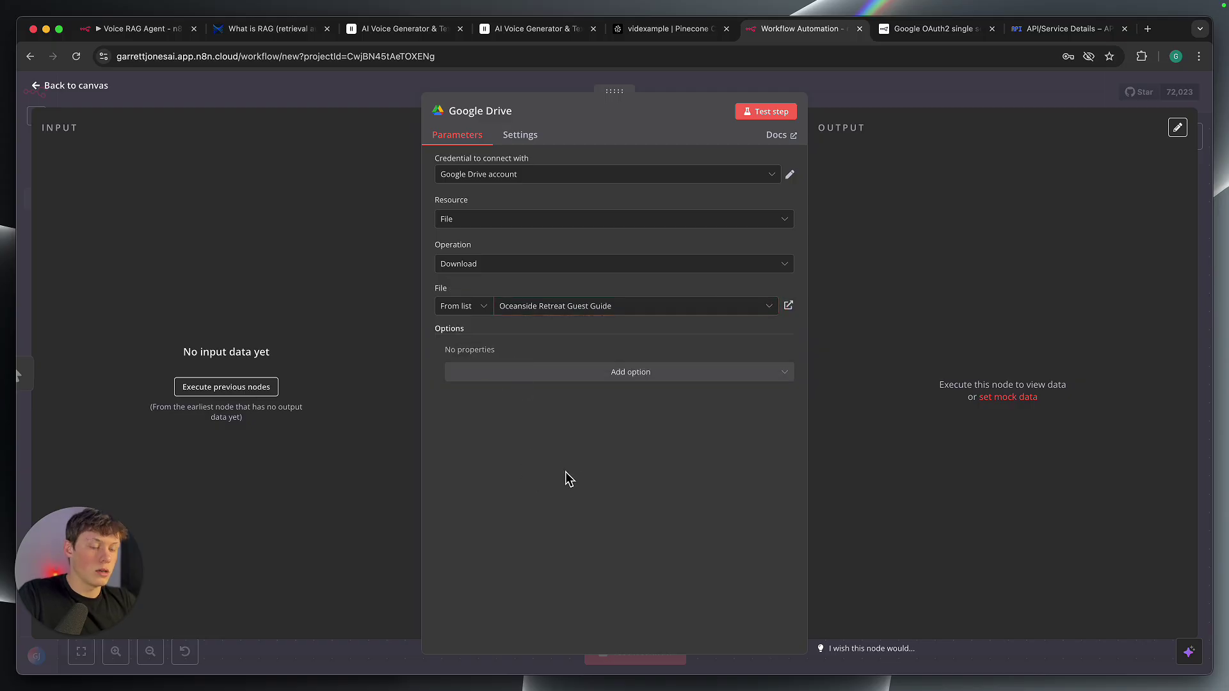
- Open Google Drive in a new browser tab and open the Oceanside Retreat Guest Guide document from its search
{"action": "key", "text": "super+t"}
{"action": "type", "text": "d"}
{"action": "key", "text": "Return"}
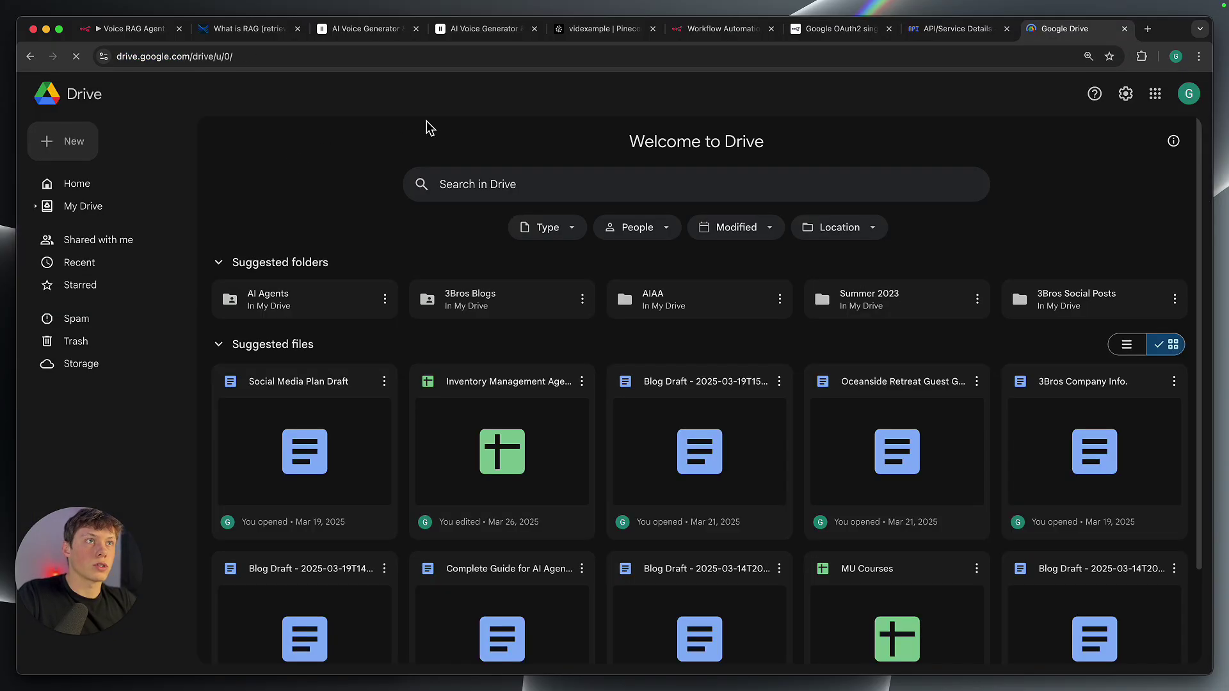
{"action": "left_click", "coordinate": [504, 182]}
{"action": "left_click", "coordinate": [636, 247]}
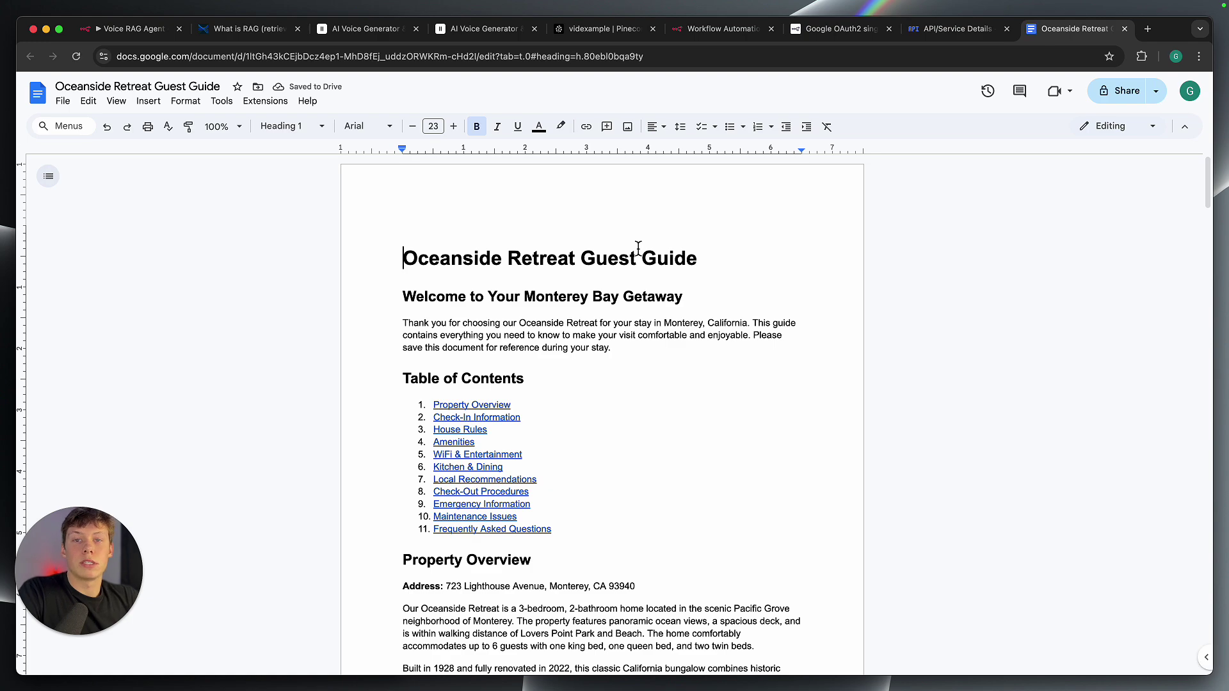
- Read through the Oceanside Retreat Guest Guide, including its table of contents, property overview and check-in information
{"action": "scroll", "coordinate": [605, 306], "scroll_direction": "down", "scroll_amount": 3}
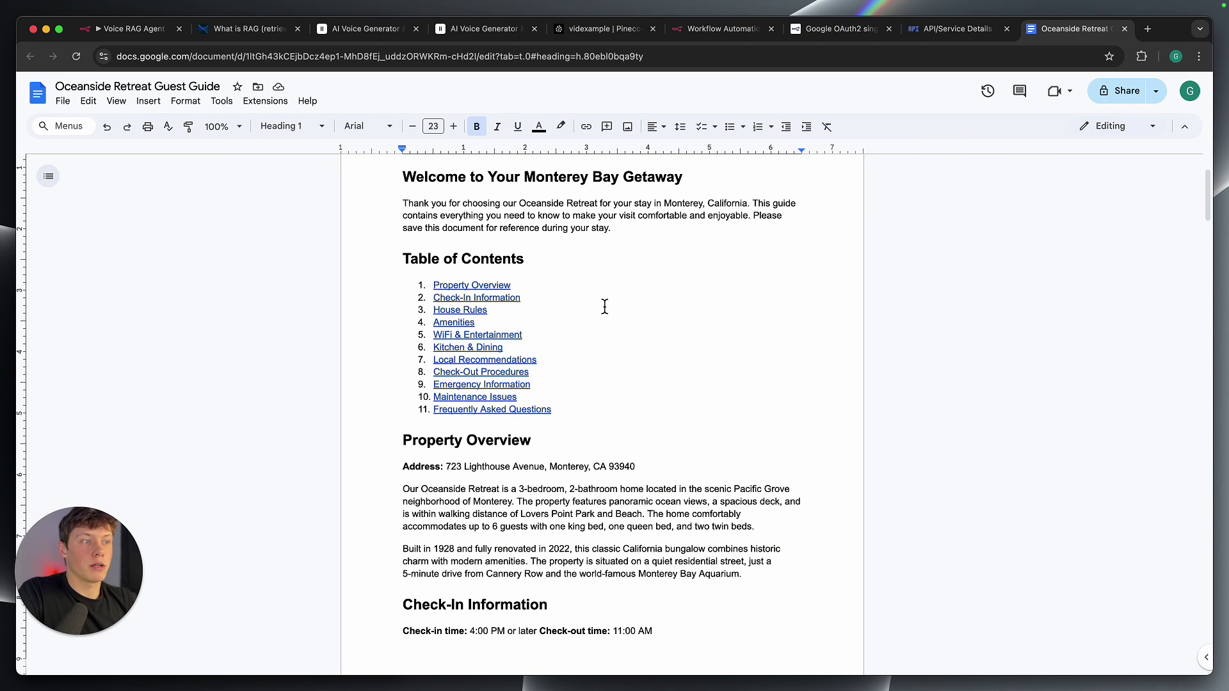
{"action": "scroll", "coordinate": [617, 409], "scroll_direction": "down", "scroll_amount": 3}
{"action": "scroll", "coordinate": [618, 410], "scroll_direction": "up", "scroll_amount": 4}
{"action": "scroll", "coordinate": [617, 411], "scroll_direction": "down", "scroll_amount": 3}
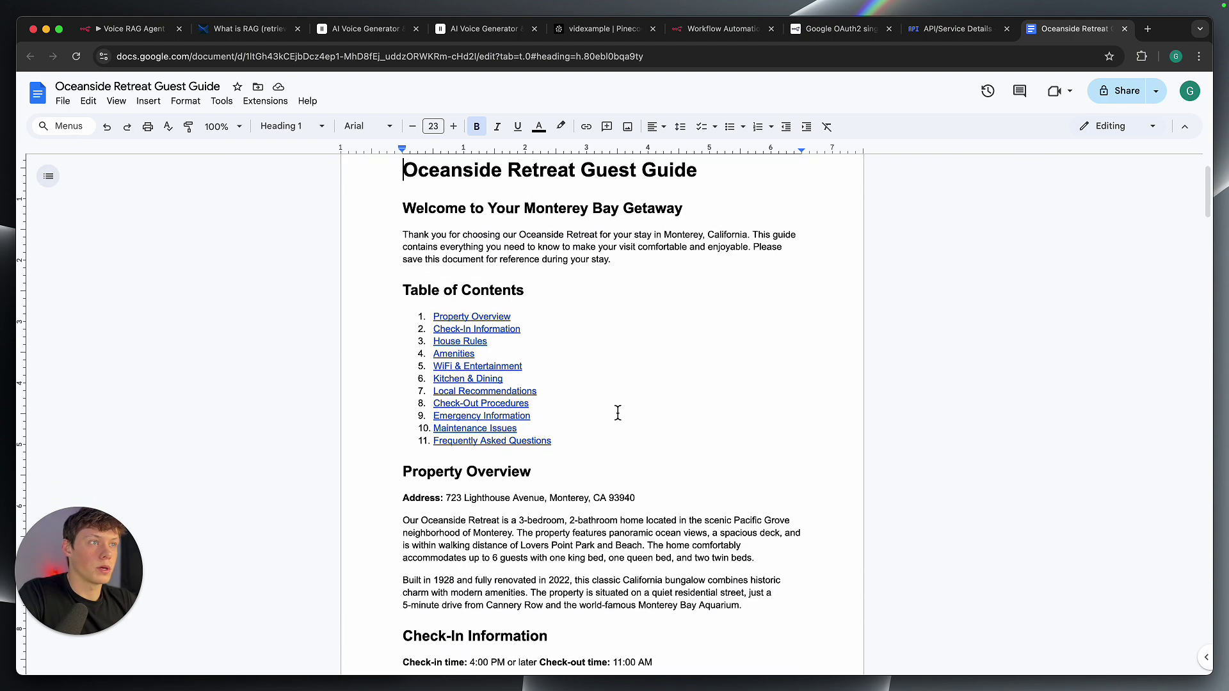
{"action": "scroll", "coordinate": [480, 185], "scroll_direction": "up", "scroll_amount": 2}
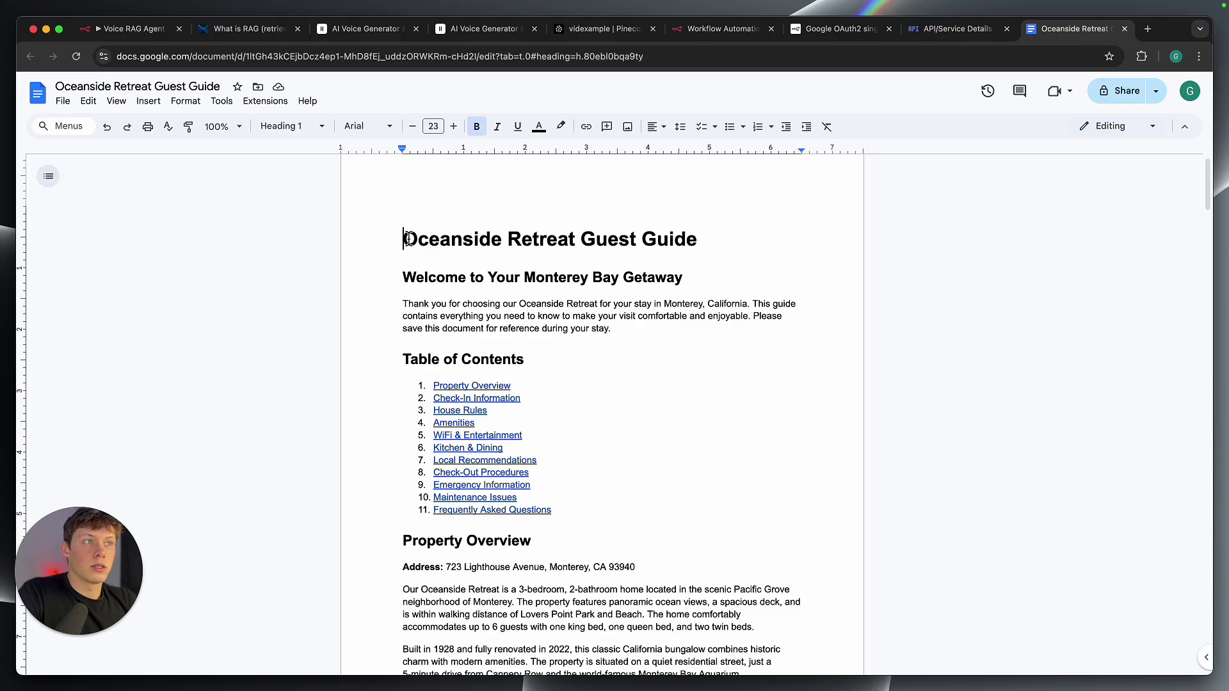
{"action": "scroll", "coordinate": [512, 320], "scroll_direction": "down", "scroll_amount": 2}
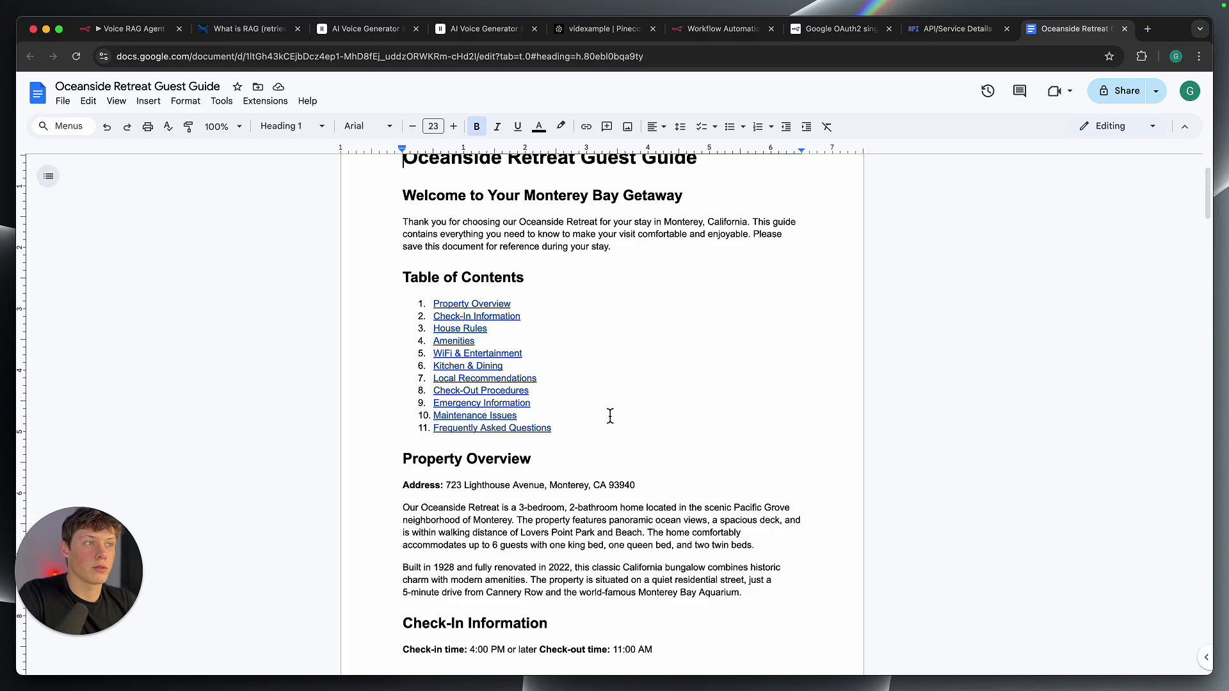
{"action": "scroll", "coordinate": [604, 407], "scroll_direction": "down", "scroll_amount": 2}
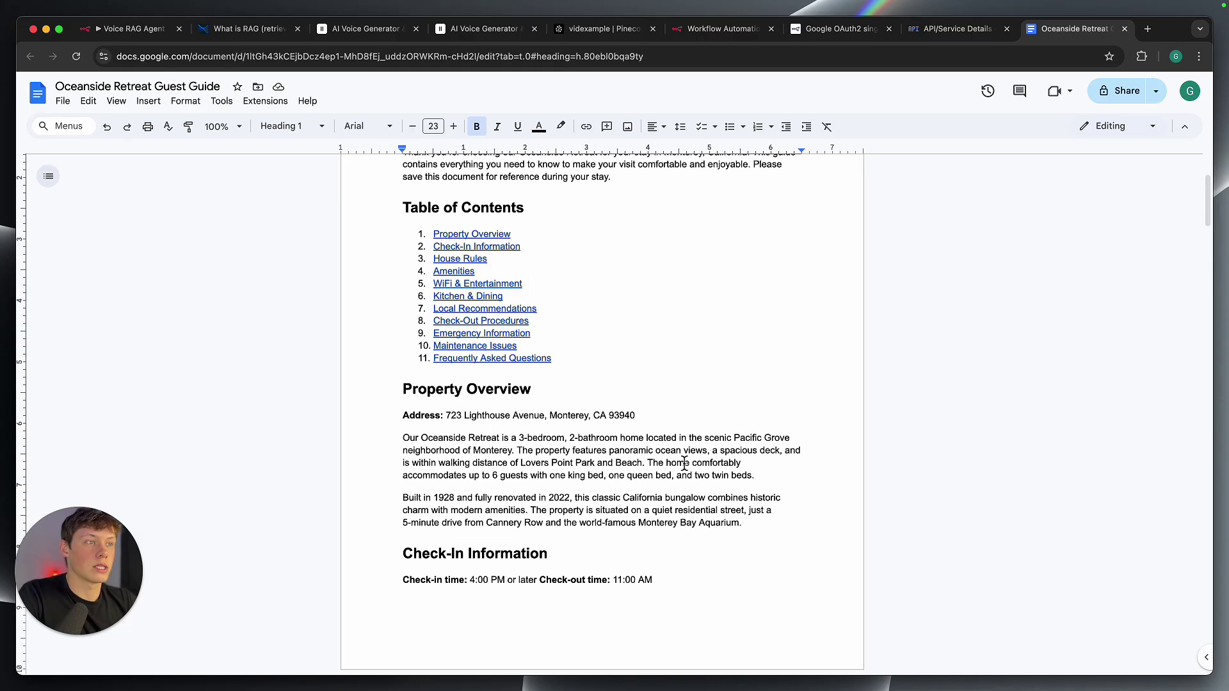
{"action": "scroll", "coordinate": [685, 464], "scroll_direction": "down", "scroll_amount": 20}
{"action": "scroll", "coordinate": [685, 463], "scroll_direction": "up", "scroll_amount": 20}
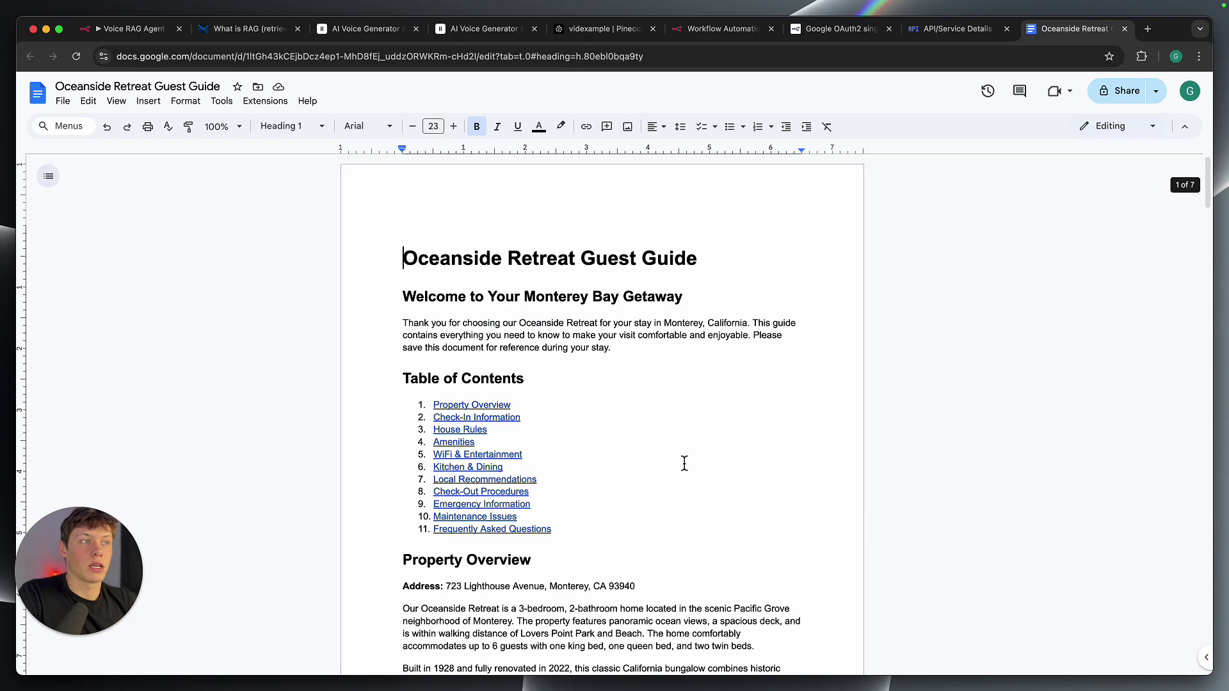
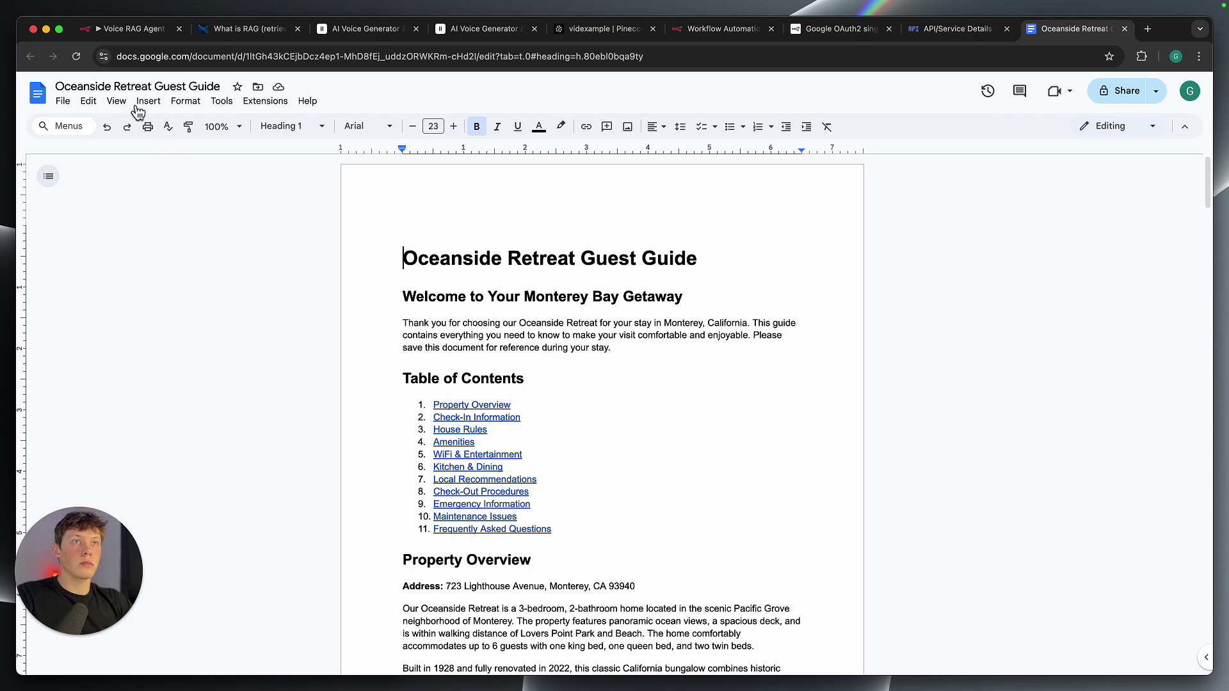
- Go back to n8n, review the Google Drive node's file choice and additional options, and return to the canvas
{"action": "left_click", "coordinate": [696, 32]}
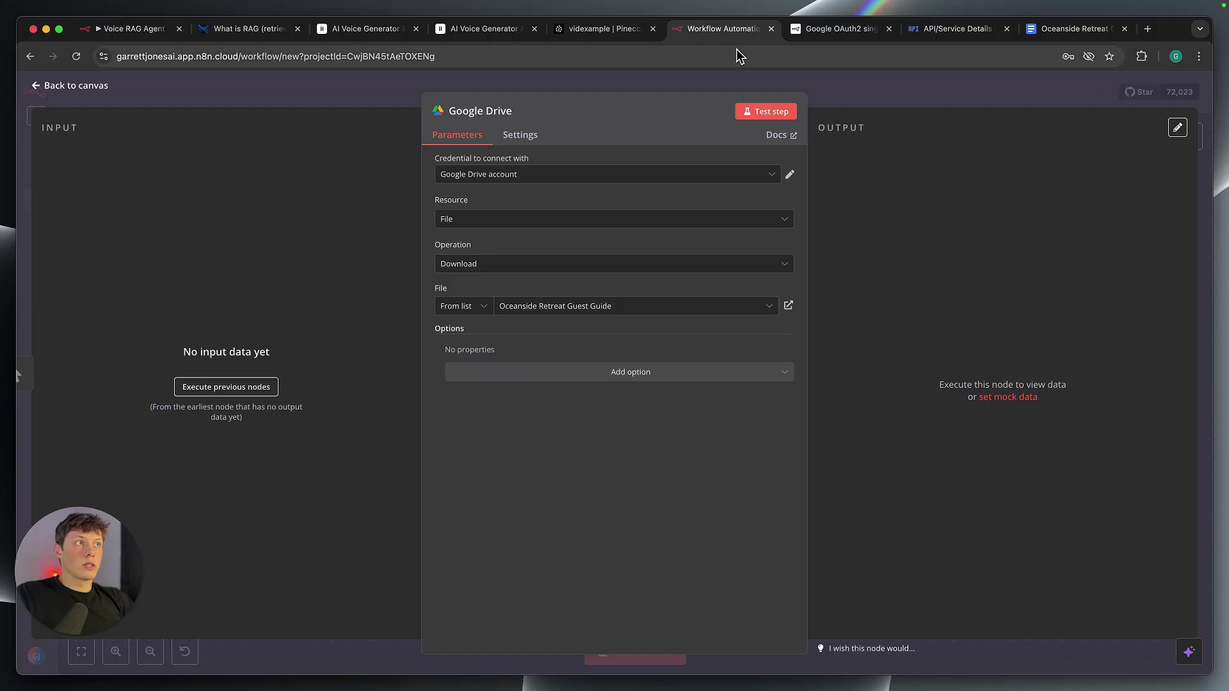
{"action": "left_click", "coordinate": [579, 307]}
{"action": "left_click", "coordinate": [577, 293]}
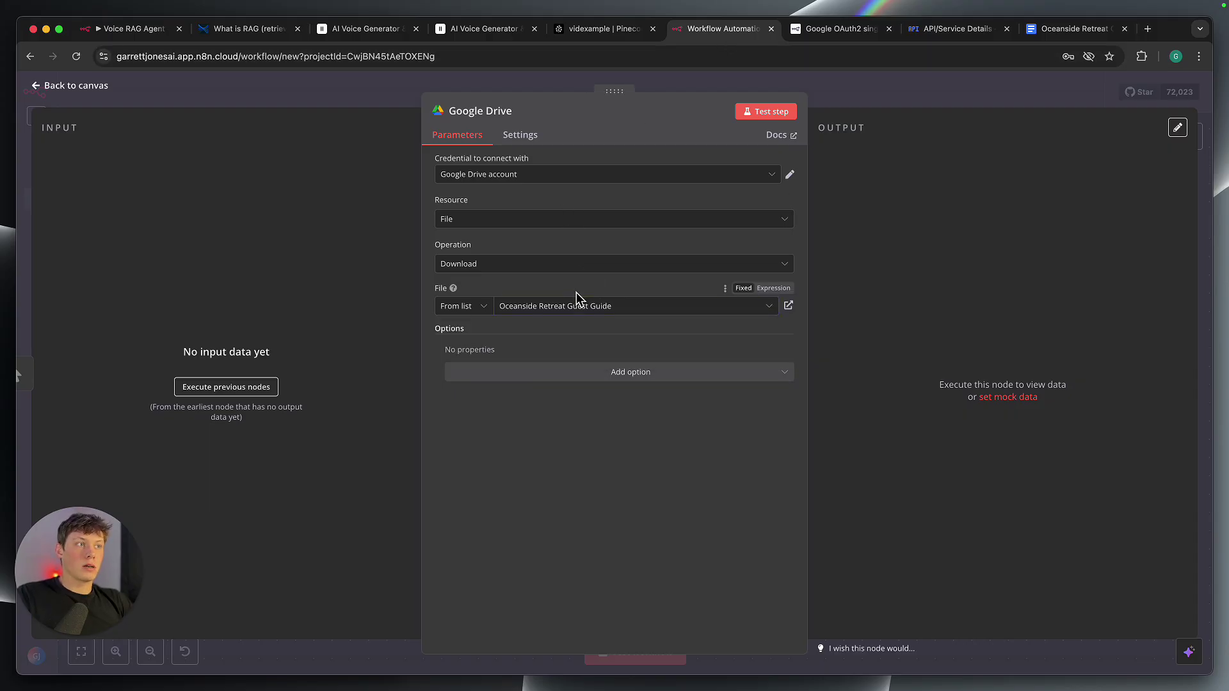
{"action": "left_click", "coordinate": [631, 374]}
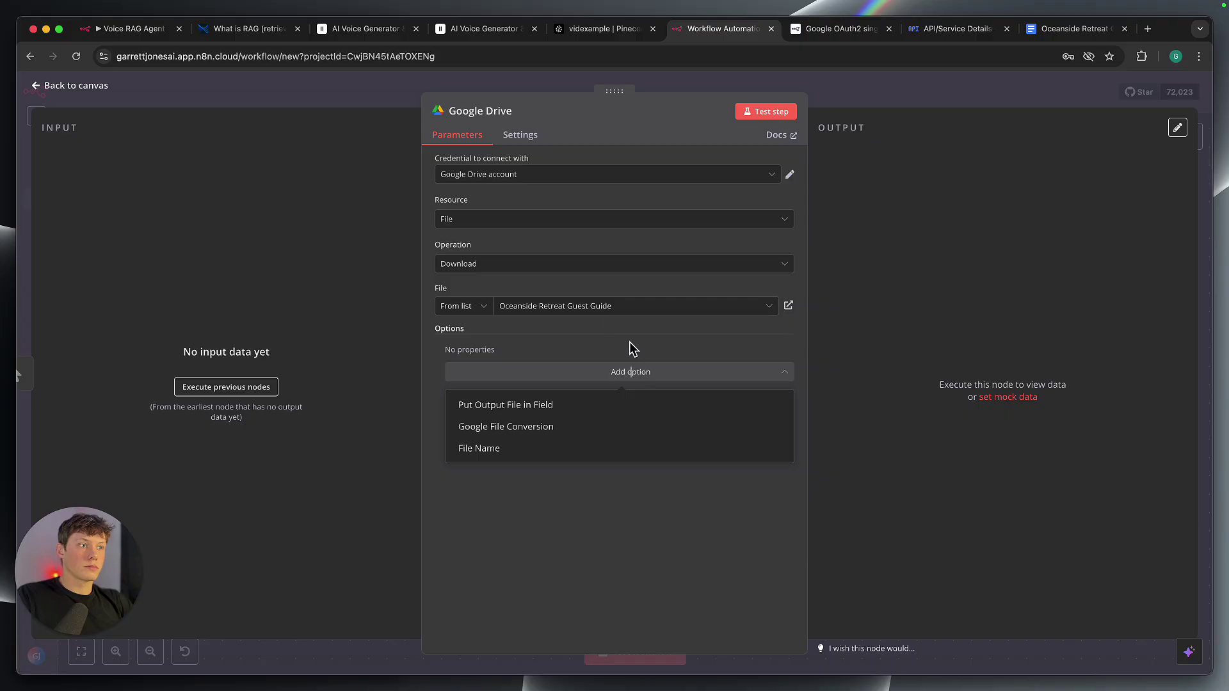
{"action": "left_click", "coordinate": [876, 157]}
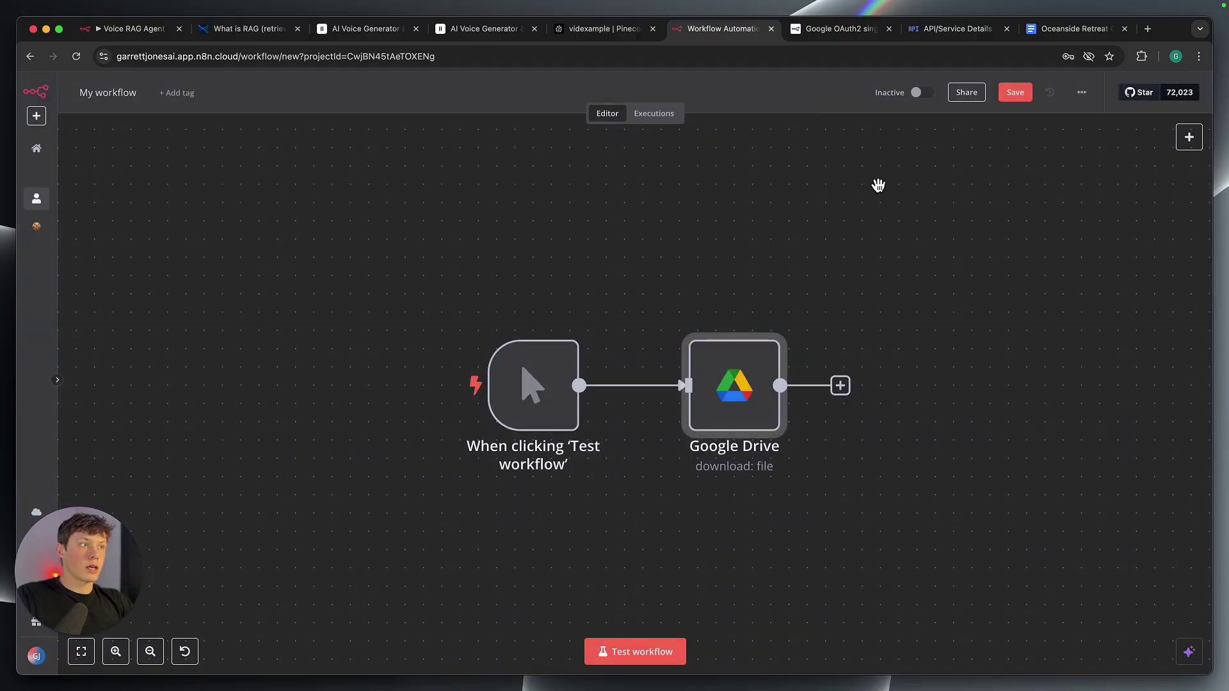
- Add a Pinecone Vector Store node after Google Drive, using the action Add documents to vector store
{"action": "scroll", "coordinate": [804, 327], "scroll_direction": "right", "scroll_amount": 5}
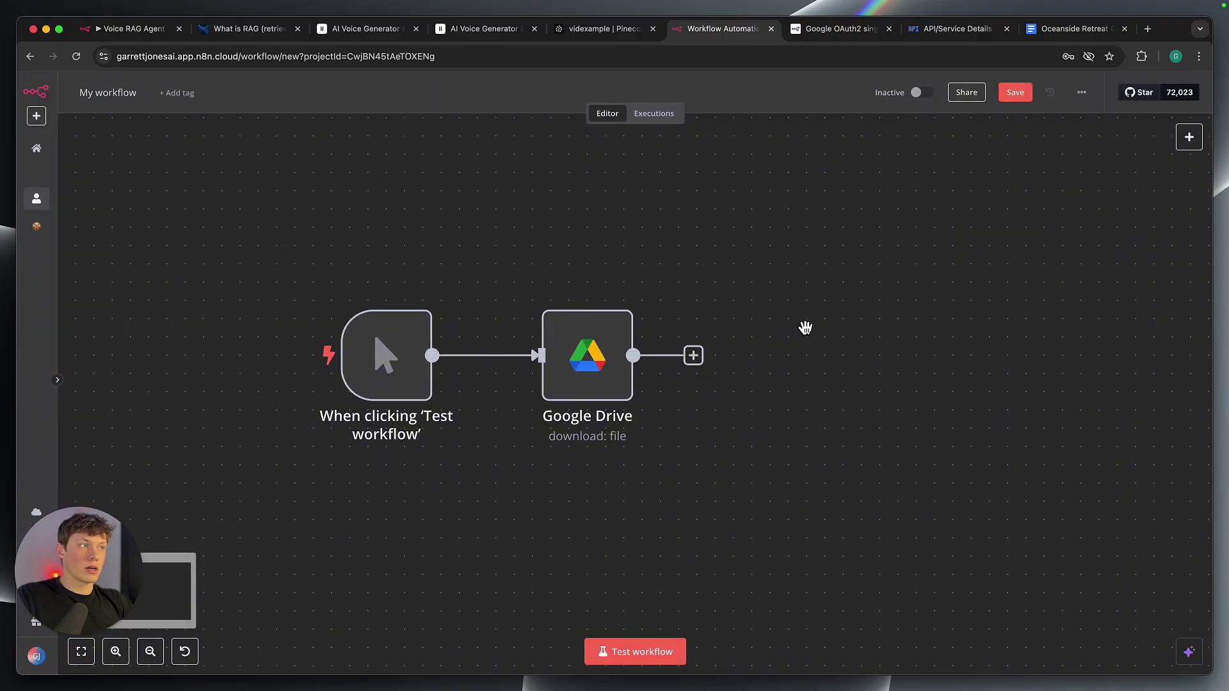
{"action": "left_click", "coordinate": [705, 363]}
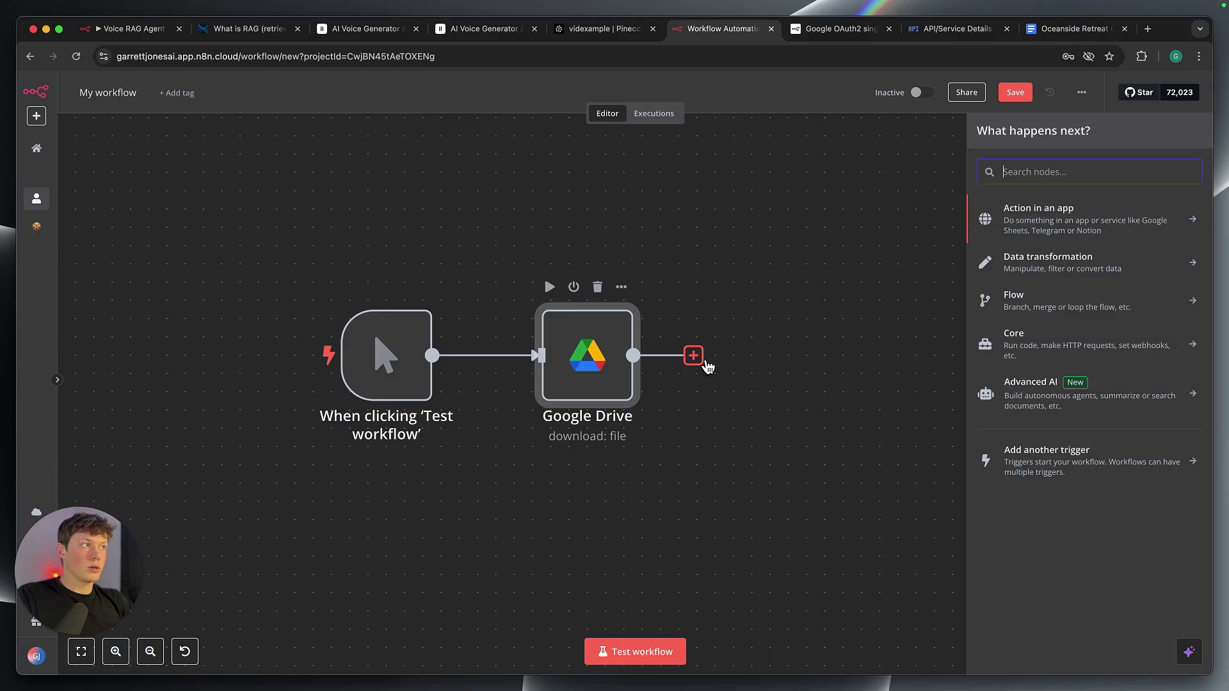
{"action": "type", "text": "pinecone"}
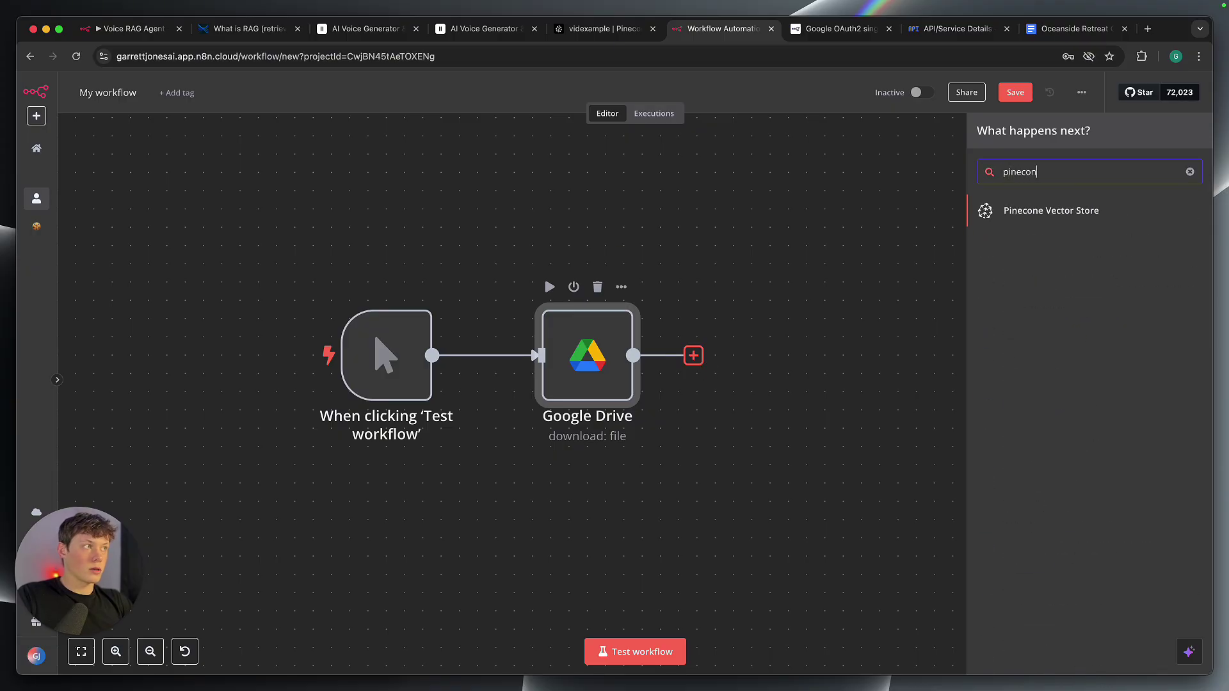
{"action": "left_click", "coordinate": [1022, 215]}
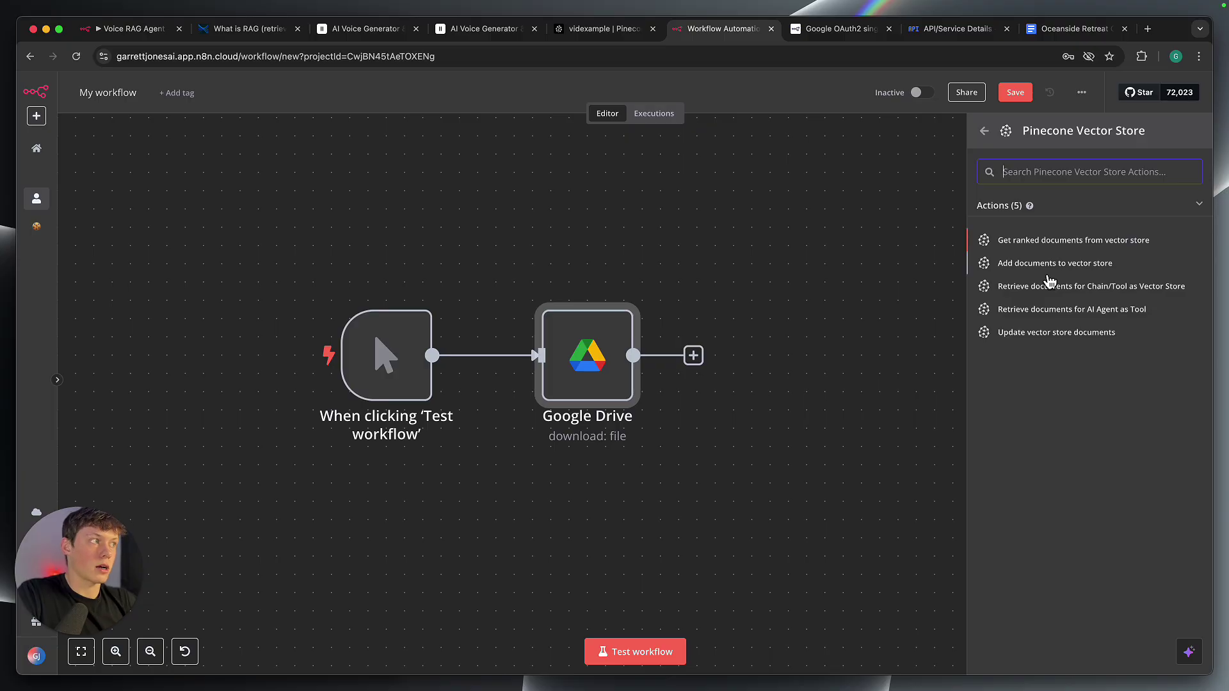
{"action": "left_click", "coordinate": [1048, 264]}
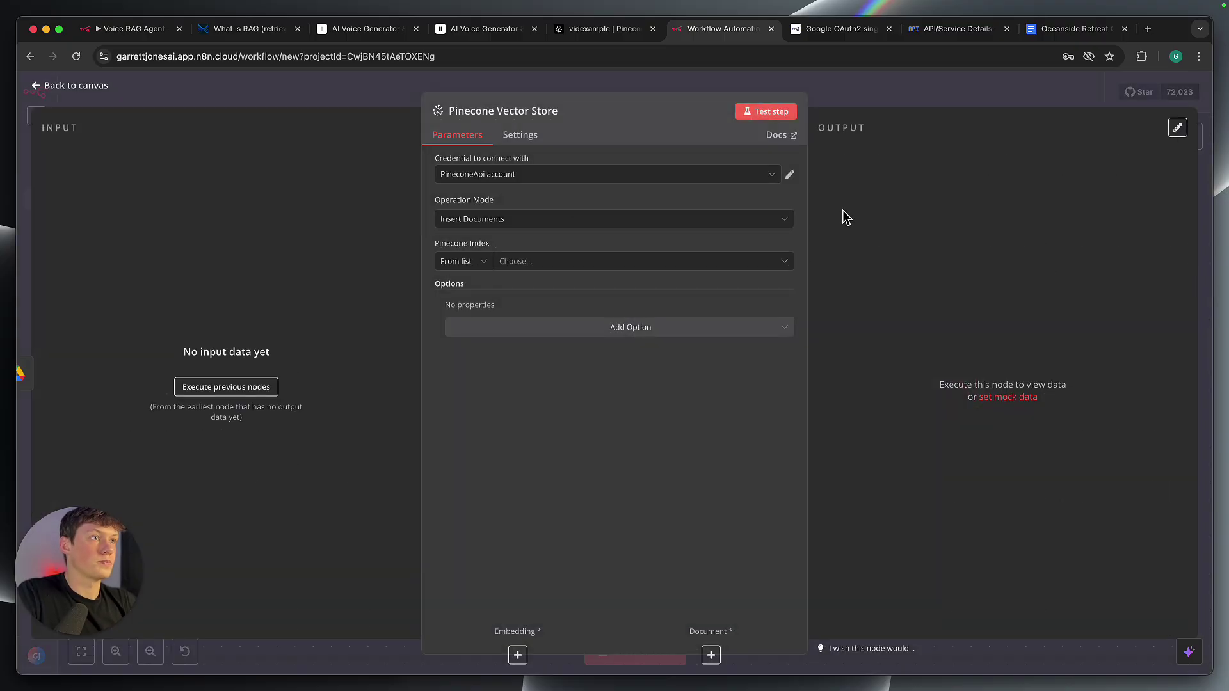
- Review the Operation Mode and Pinecone Index choices of the Pinecone Vector Store node
{"action": "left_click", "coordinate": [563, 219]}
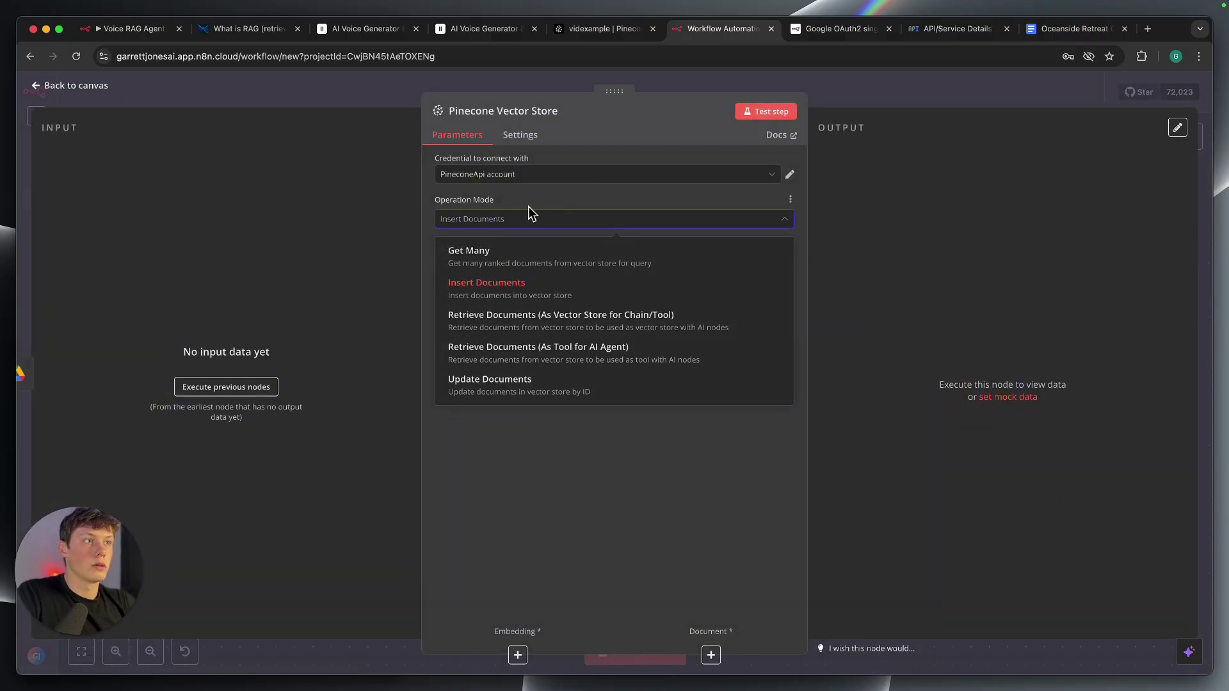
{"action": "left_click", "coordinate": [551, 218]}
{"action": "left_click", "coordinate": [555, 262]}
{"action": "left_click", "coordinate": [474, 249]}
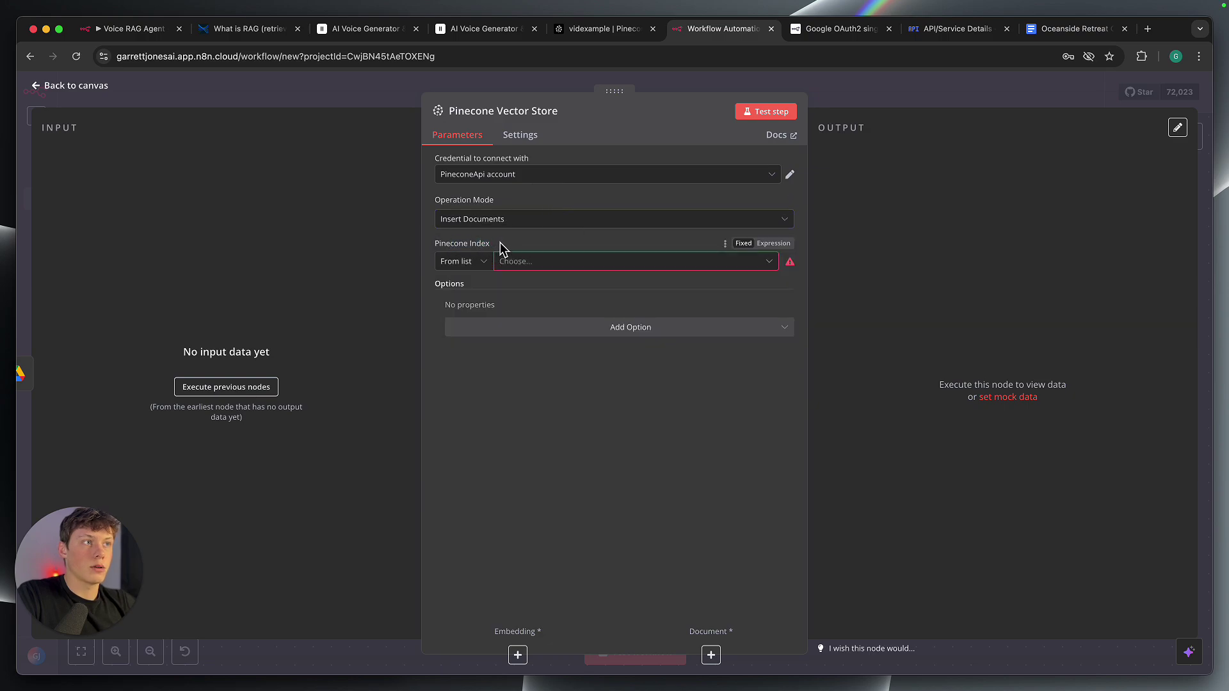
- Start a new Pinecone credential for the node and fill in its API key field
{"action": "left_click", "coordinate": [569, 178]}
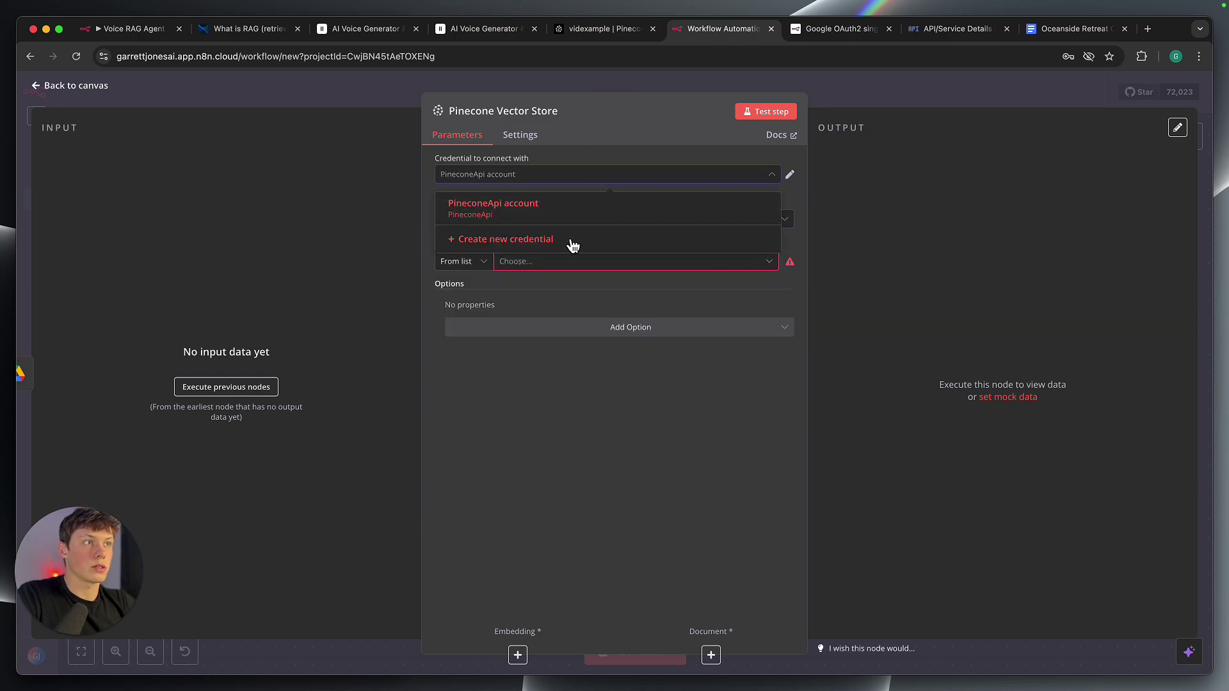
{"action": "left_click", "coordinate": [519, 240]}
{"action": "left_click", "coordinate": [508, 291]}
{"action": "key", "text": "super+v"}
{"action": "left_click_drag", "start_coordinate": [367, 267], "coordinate": [447, 266]}
{"action": "left_click", "coordinate": [452, 265]}
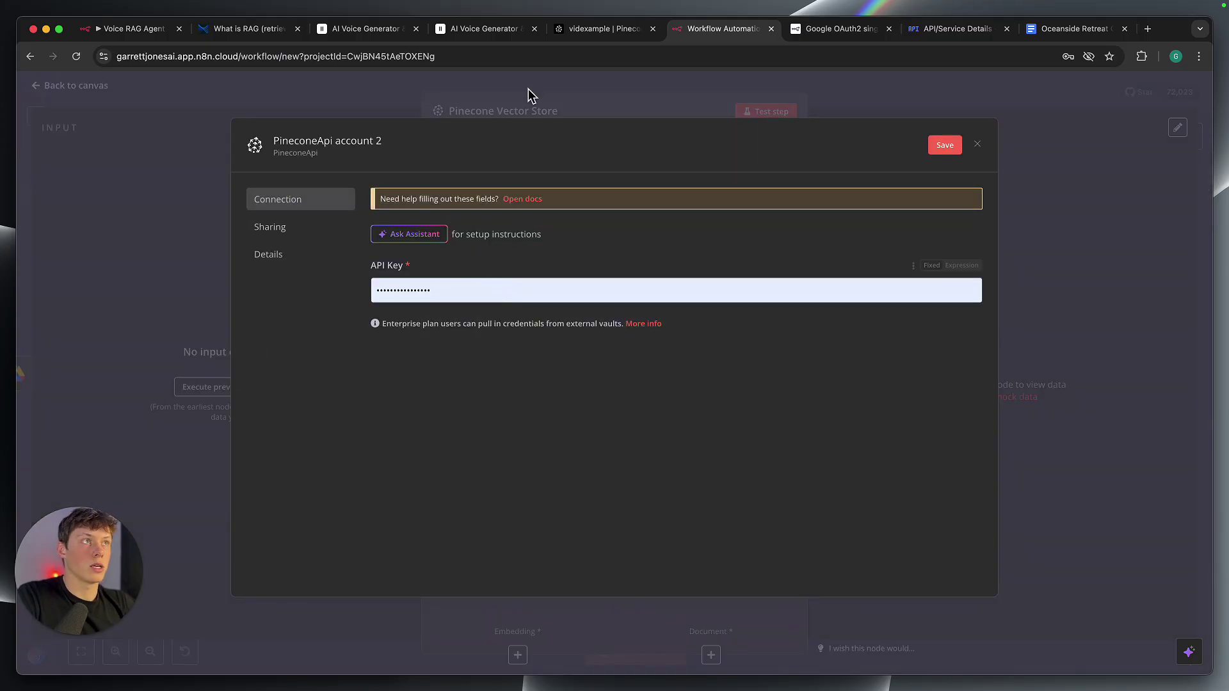
- Switch to Pinecone and look at the API keys page and its option for creating a key
{"action": "left_click", "coordinate": [584, 32]}
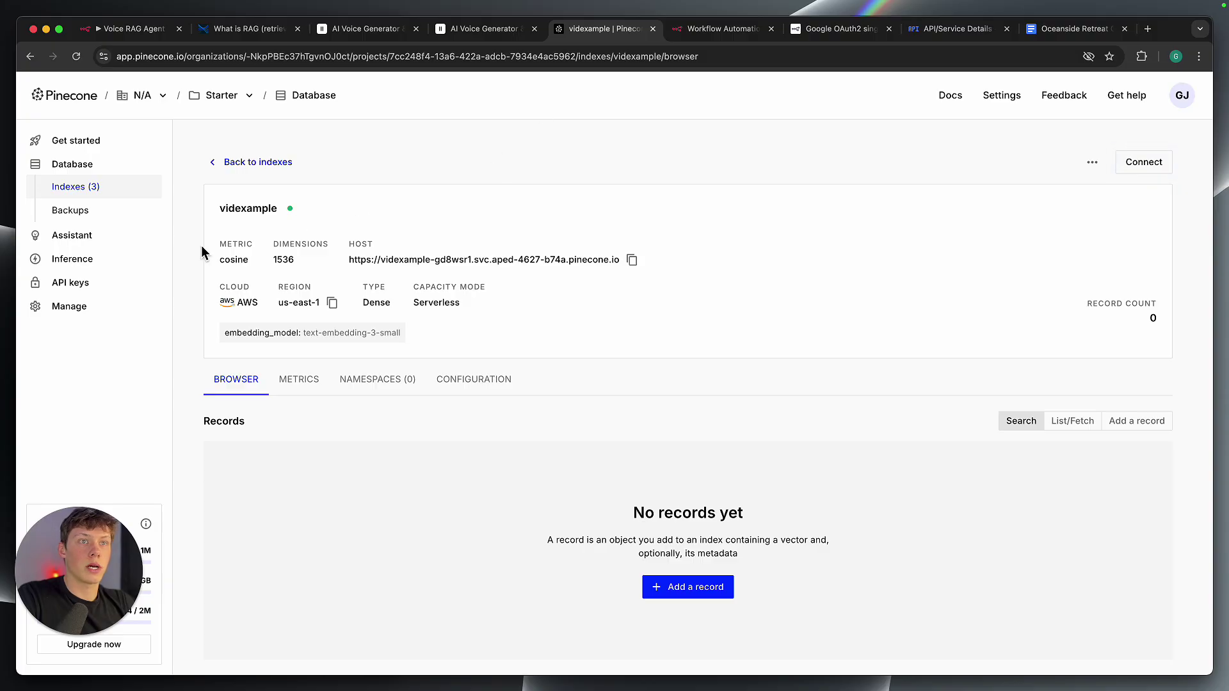
{"action": "left_click", "coordinate": [82, 290]}
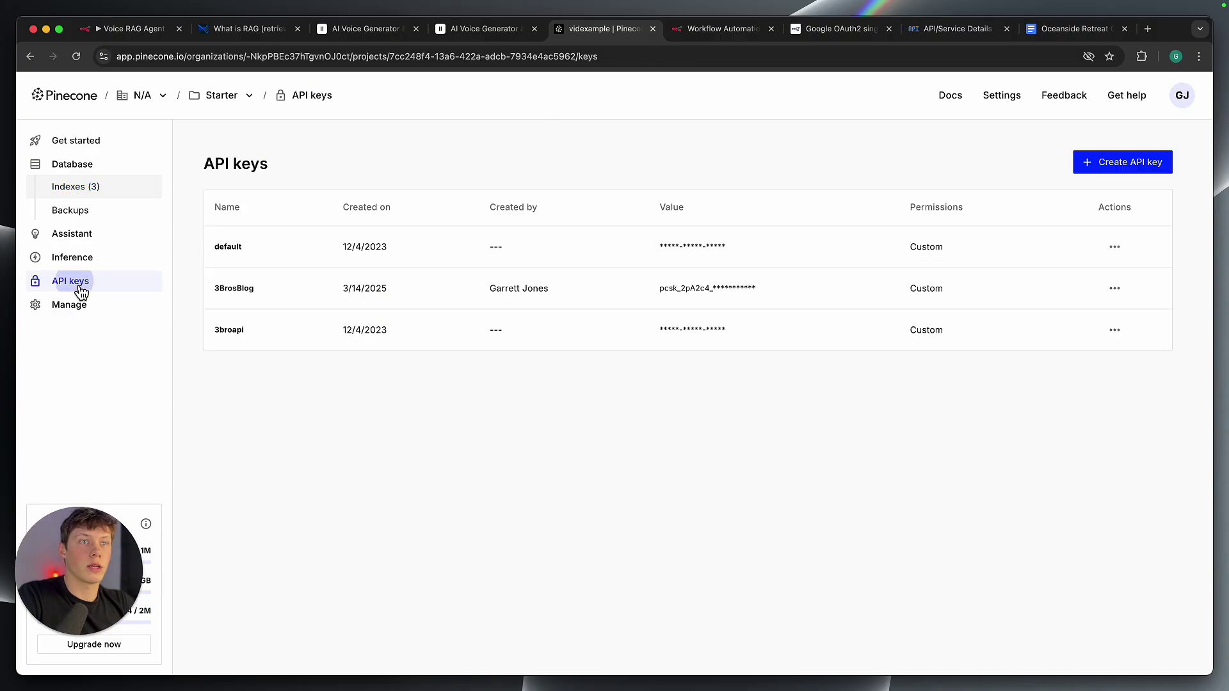
{"action": "left_click", "coordinate": [1081, 167]}
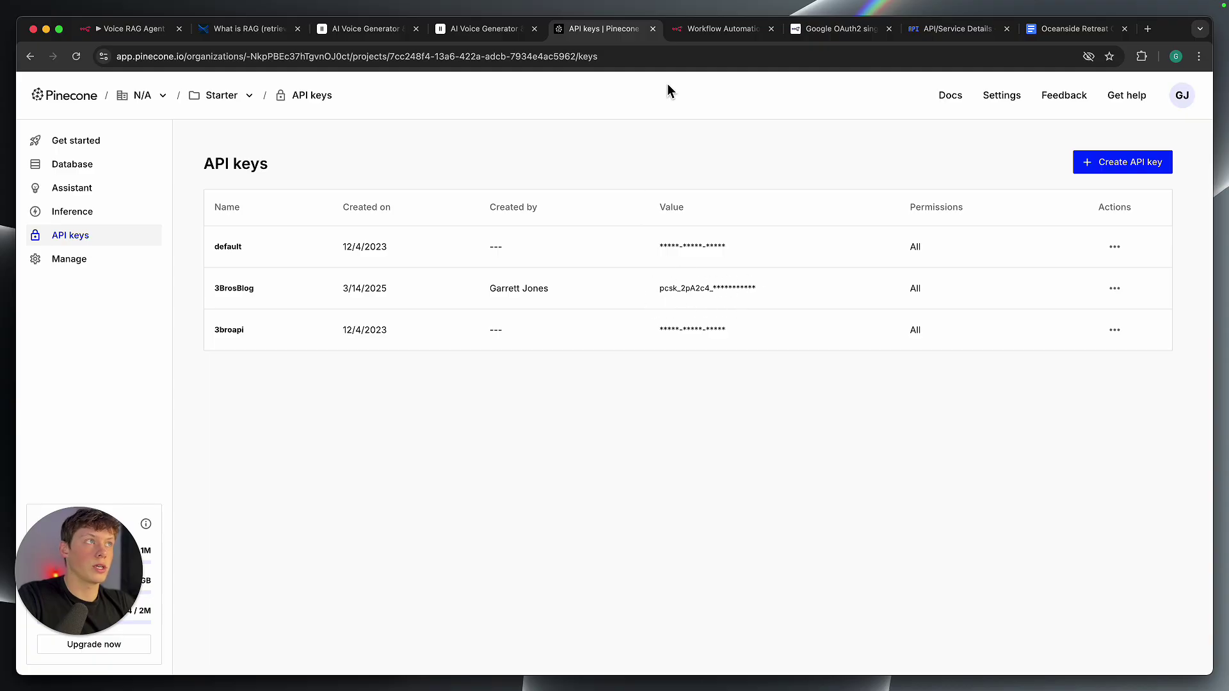
- Return to n8n and discard the unsaved second Pinecone credential
{"action": "left_click", "coordinate": [728, 32]}
{"action": "left_click", "coordinate": [526, 289]}
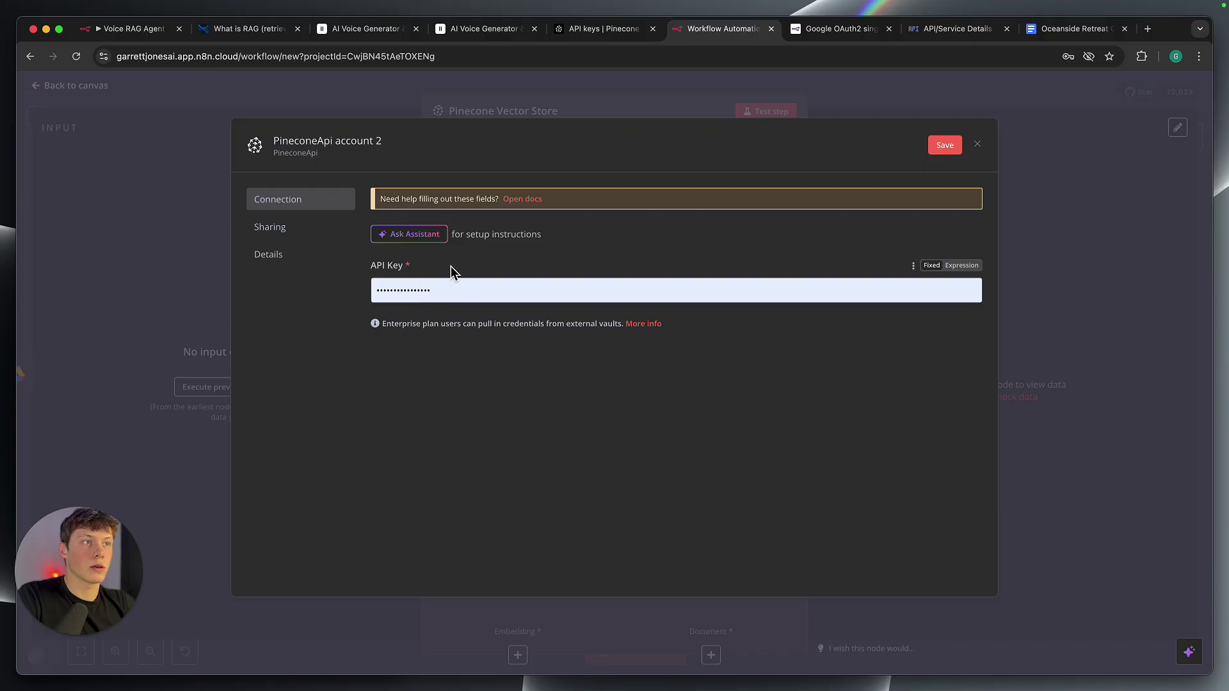
{"action": "left_click", "coordinate": [978, 145]}
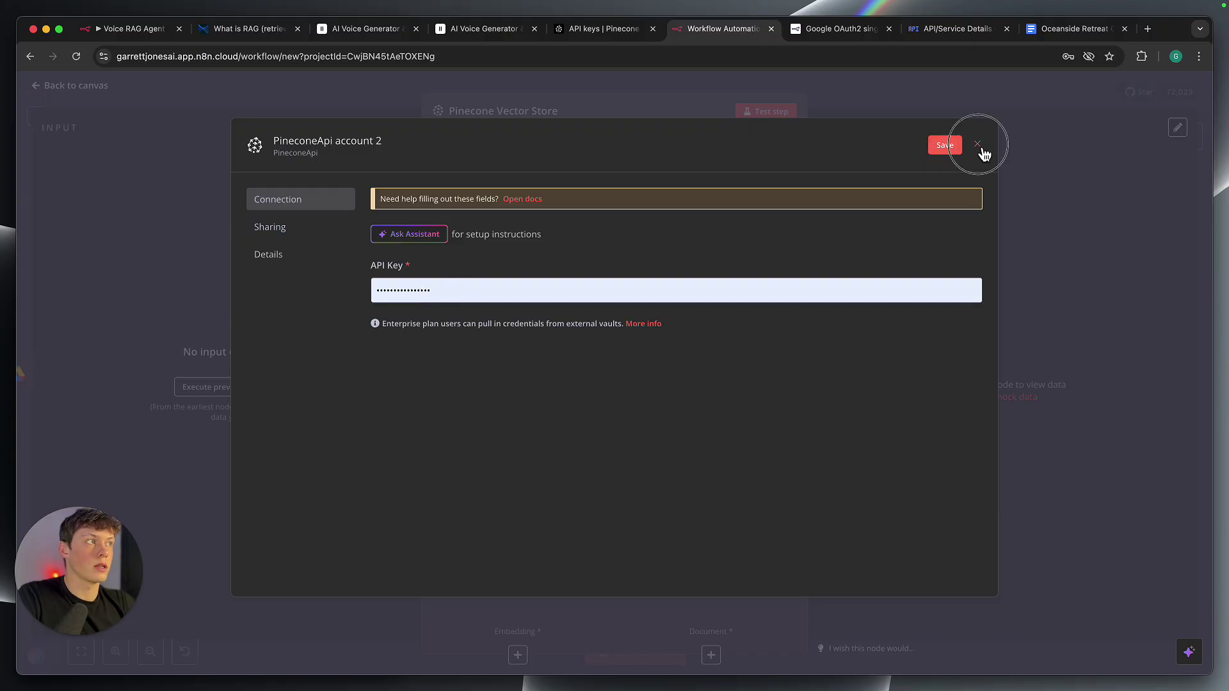
{"action": "left_click", "coordinate": [654, 407]}
- Choose videxample as the Pinecone Index for the Pinecone Vector Store node
{"action": "left_click", "coordinate": [582, 264]}
{"action": "left_click_drag", "start_coordinate": [446, 245], "coordinate": [499, 248]}
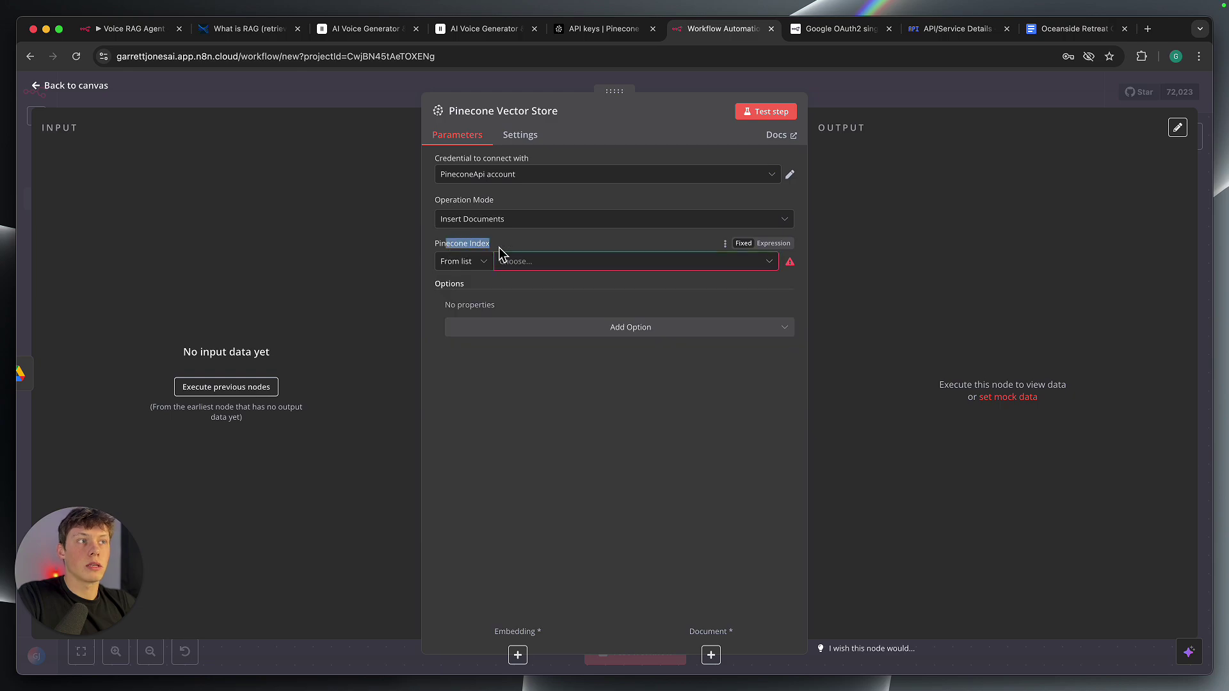
{"action": "left_click", "coordinate": [501, 261]}
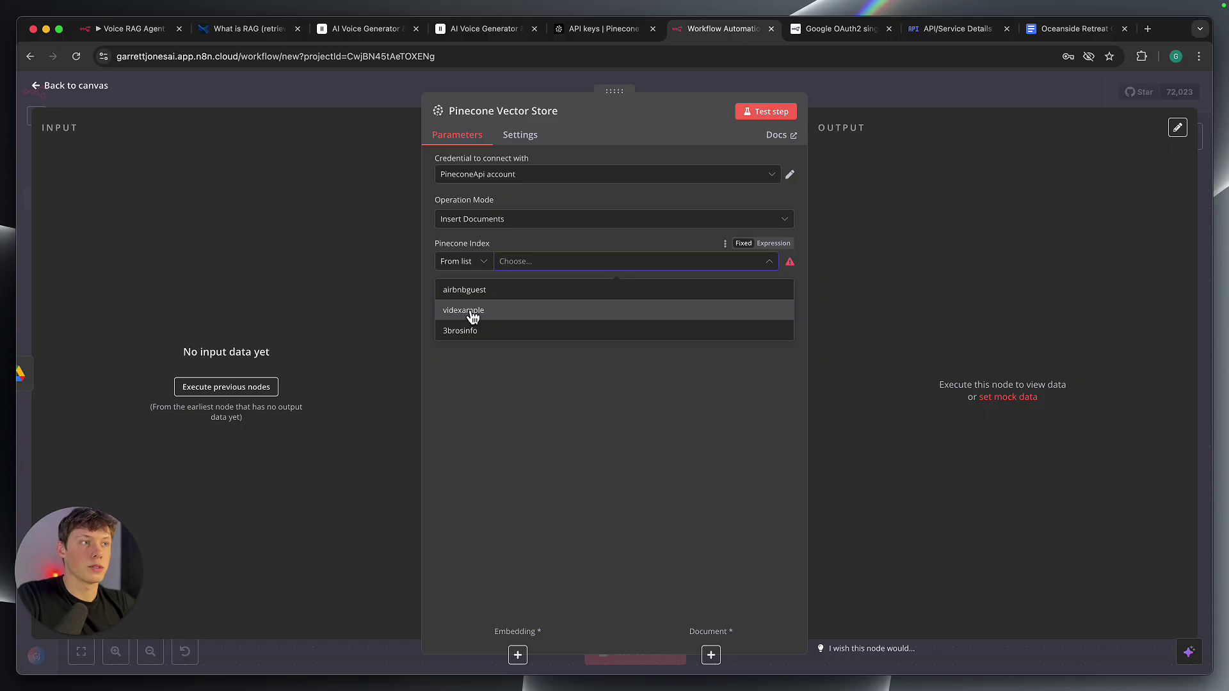
{"action": "left_click", "coordinate": [474, 312]}
{"action": "left_click", "coordinate": [544, 267]}
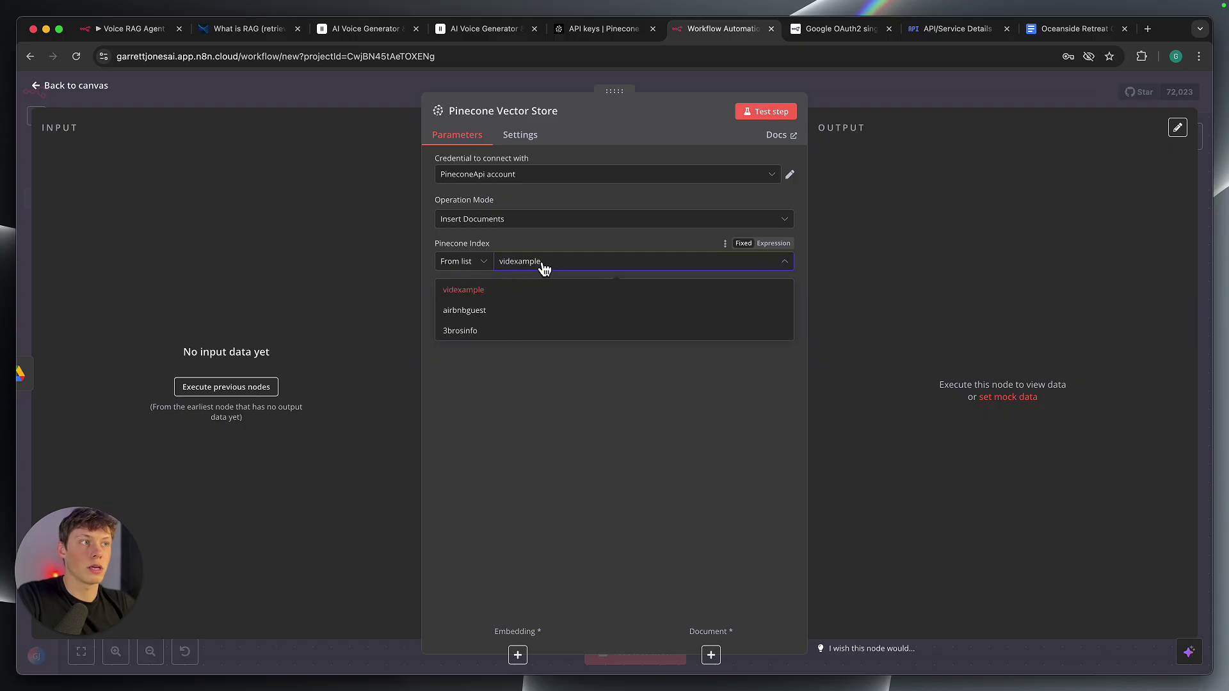
{"action": "left_click", "coordinate": [548, 270]}
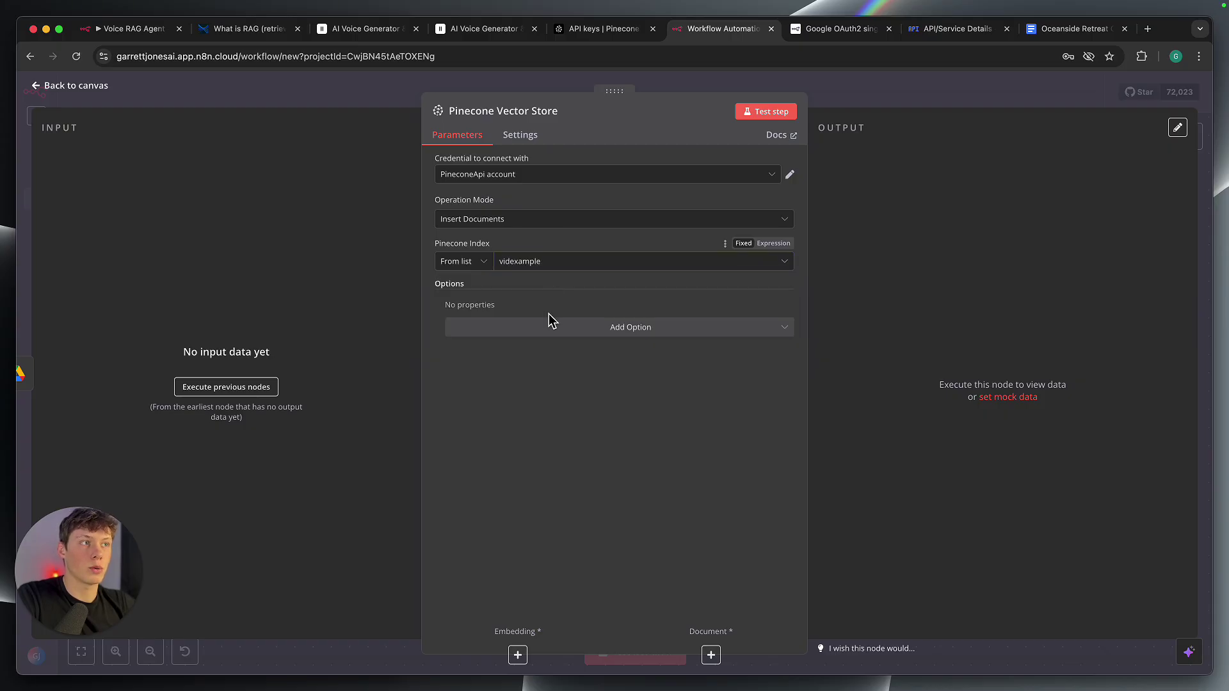
- Review the additional options offered by the Pinecone Vector Store node and go back to the canvas
{"action": "left_click", "coordinate": [560, 334]}
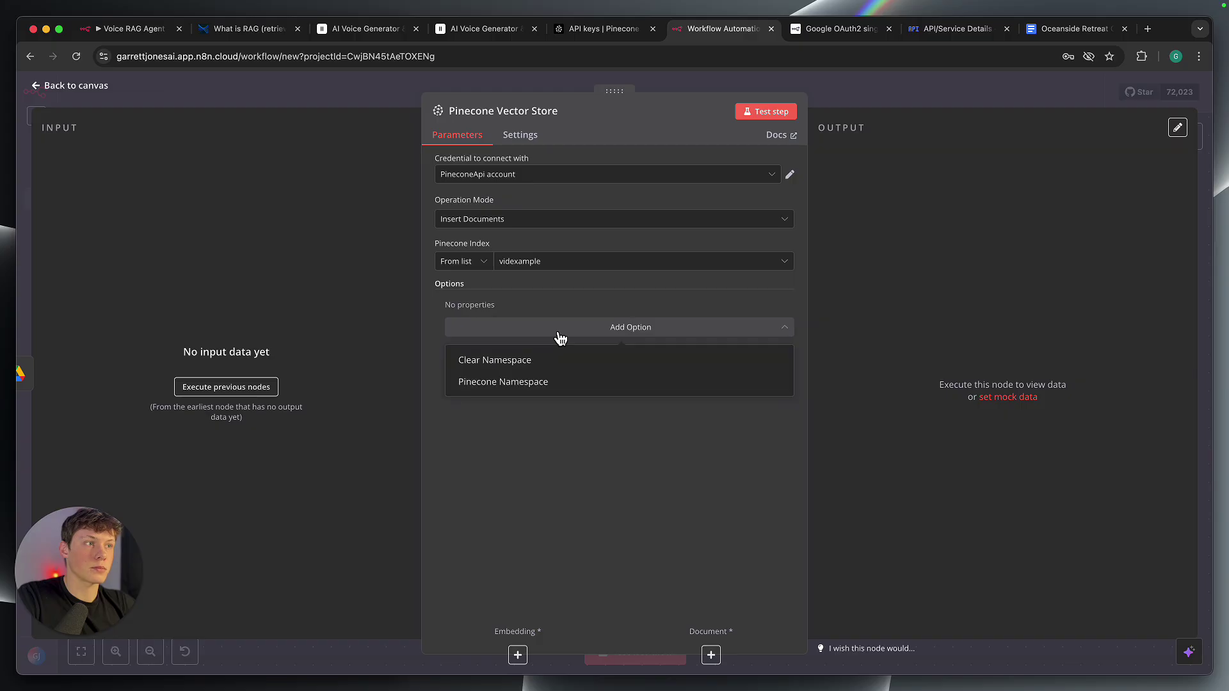
{"action": "left_click", "coordinate": [560, 339]}
{"action": "left_click", "coordinate": [562, 332]}
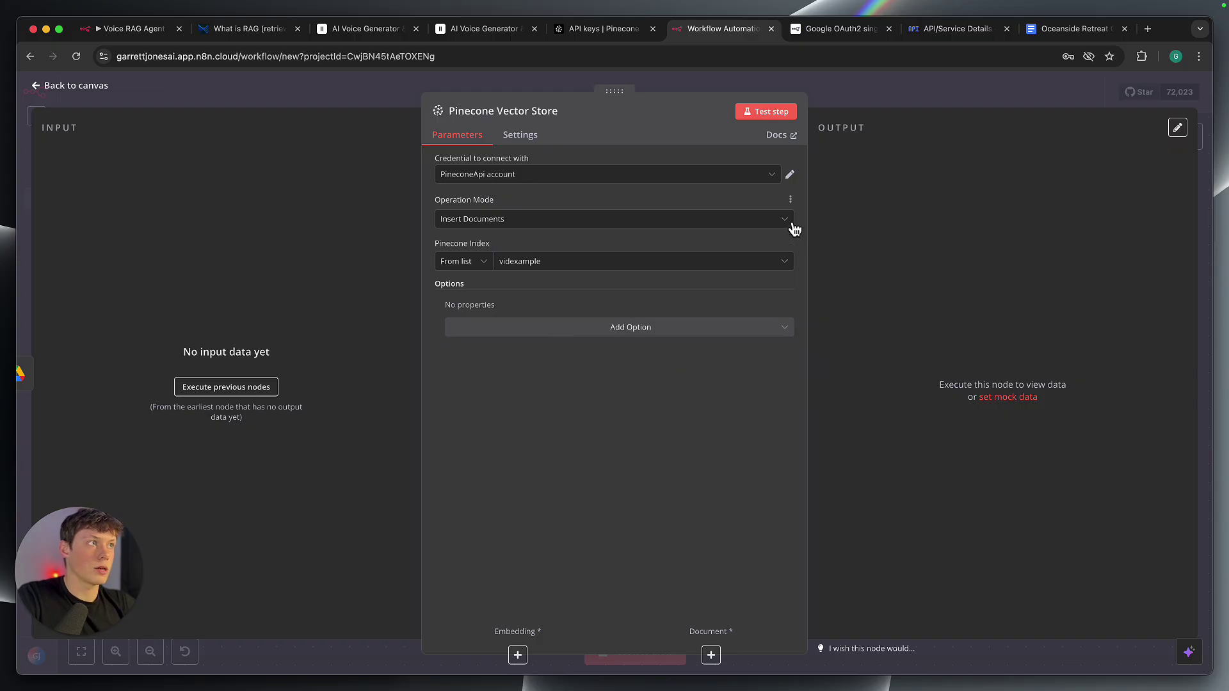
{"action": "left_click", "coordinate": [670, 332]}
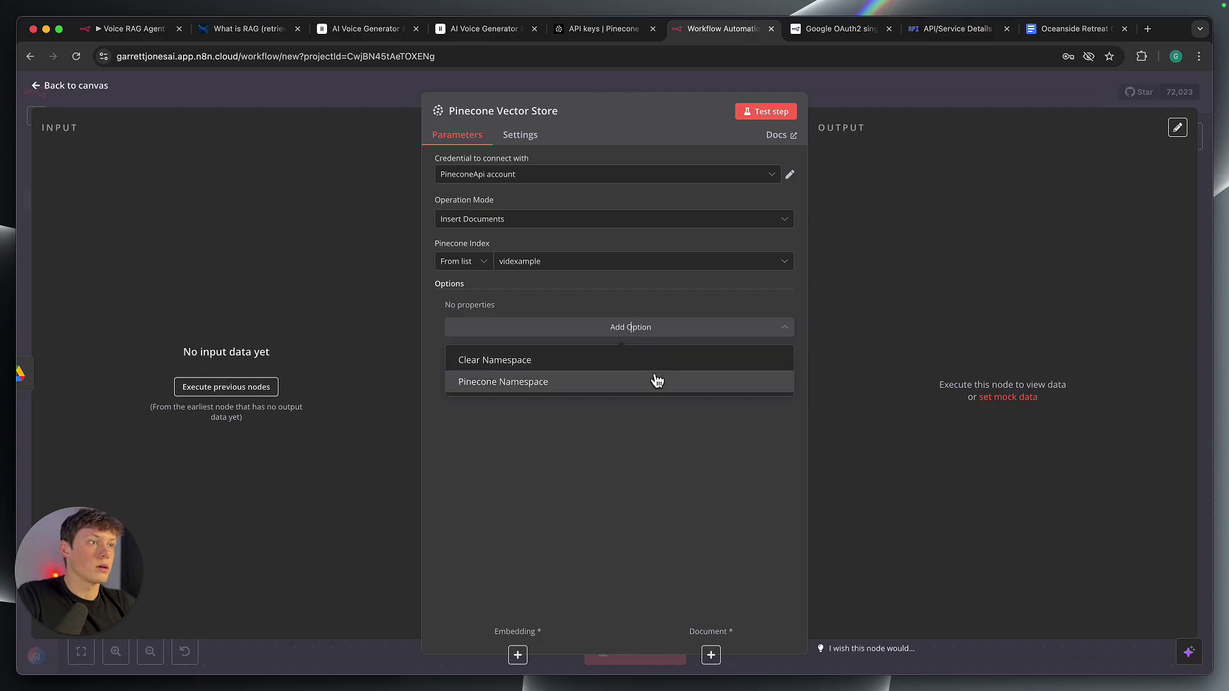
{"action": "left_click", "coordinate": [552, 408]}
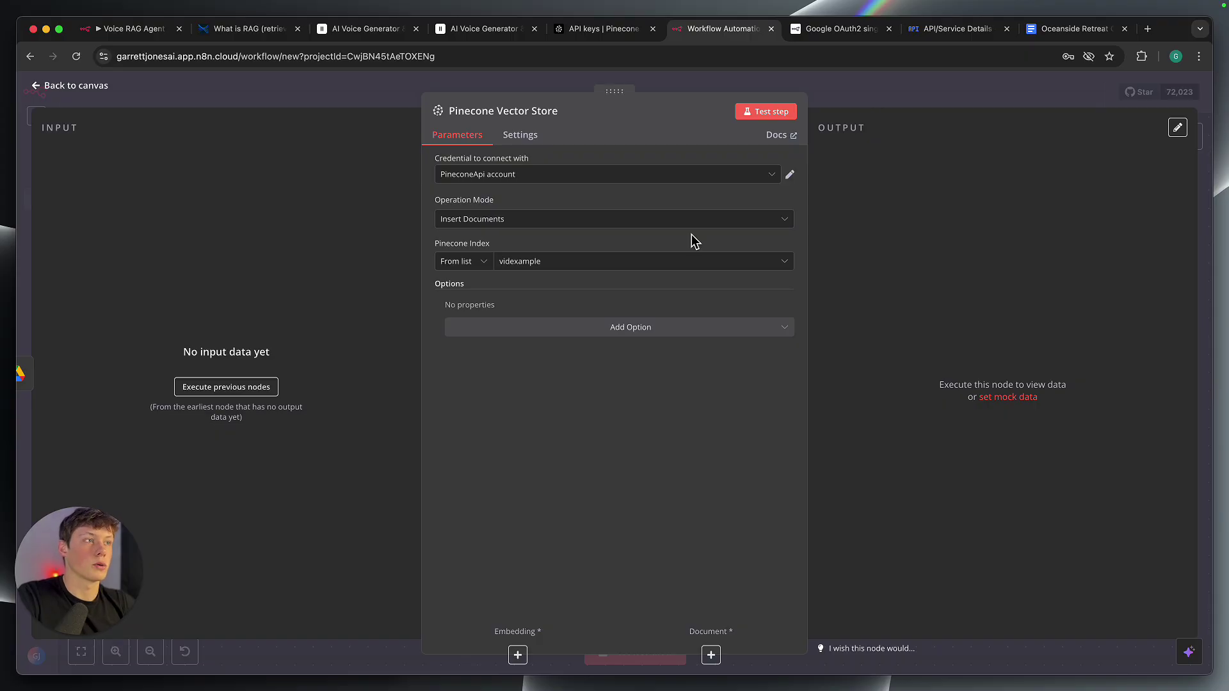
{"action": "left_click", "coordinate": [856, 99]}
- Attach an Embeddings OpenAI sub-node to the embedding input of the Pinecone Vector Store
{"action": "left_click", "coordinate": [686, 497]}
{"action": "scroll", "coordinate": [689, 500], "scroll_direction": "right", "scroll_amount": 5}
{"action": "scroll", "coordinate": [690, 499], "scroll_direction": "down", "scroll_amount": 2}
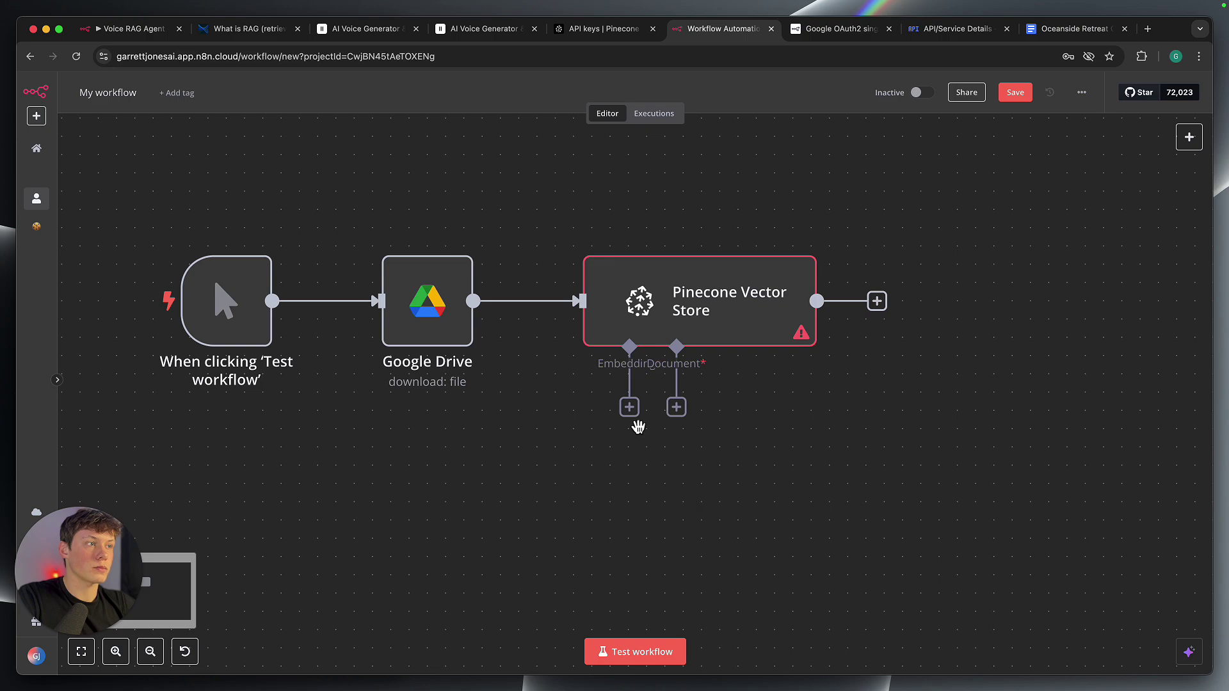
{"action": "left_click", "coordinate": [630, 407]}
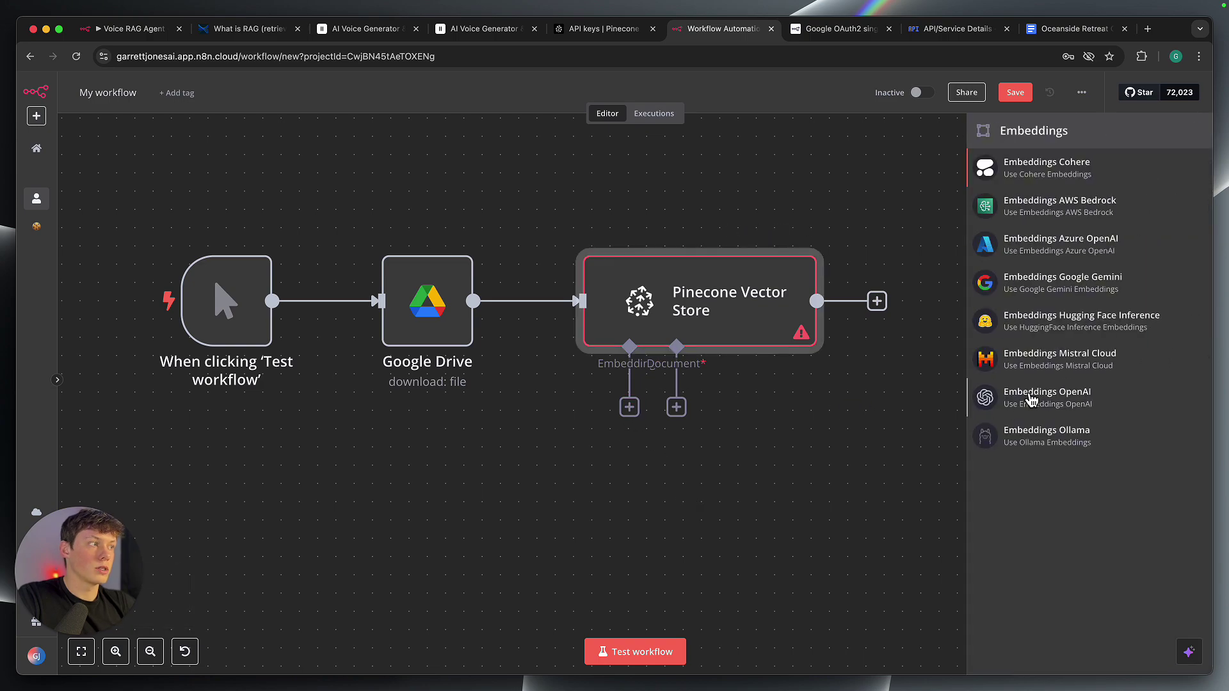
{"action": "left_click", "coordinate": [996, 410]}
{"action": "left_click", "coordinate": [866, 97]}
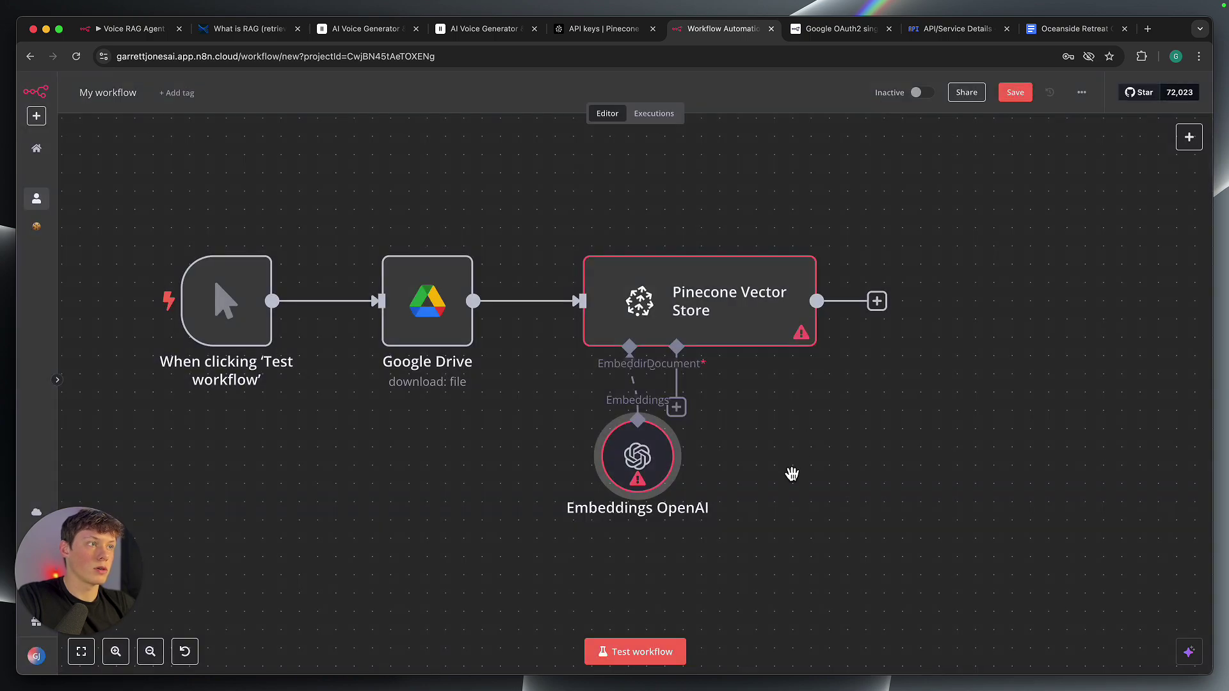
- Compare the Embeddings OpenAI node's model with the embedding model of the videxample index in Pinecone, and return to the n8n canvas
{"action": "double_click", "coordinate": [613, 441]}
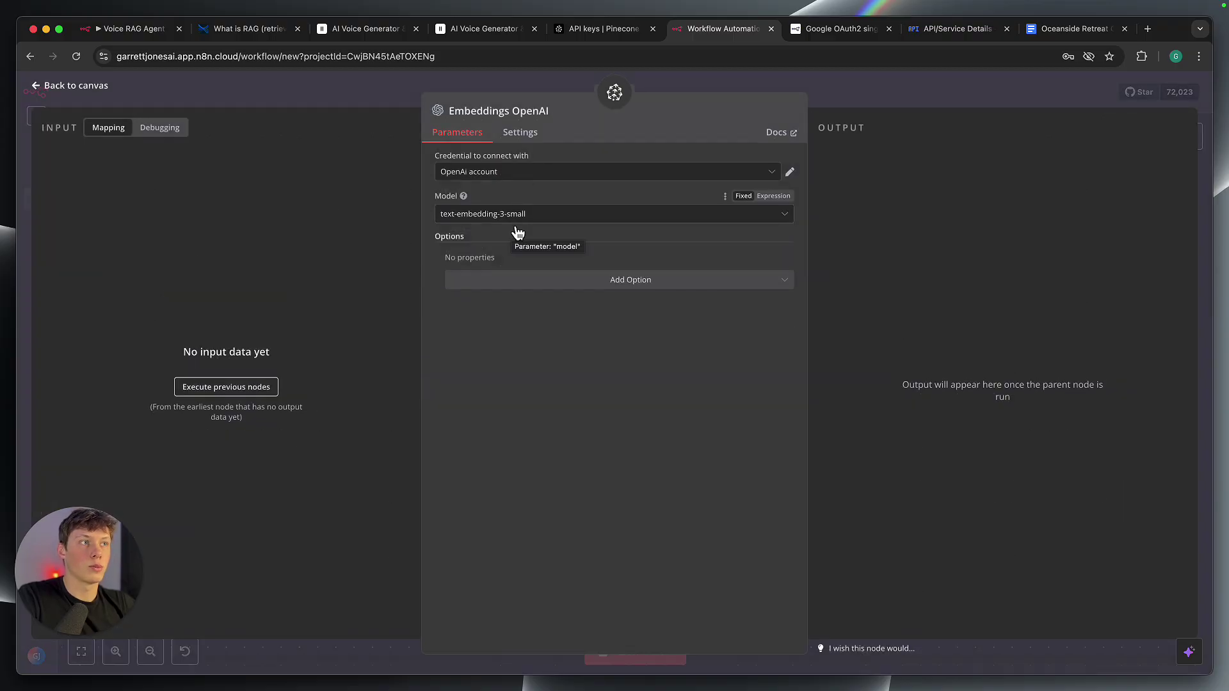
{"action": "left_click", "coordinate": [585, 33]}
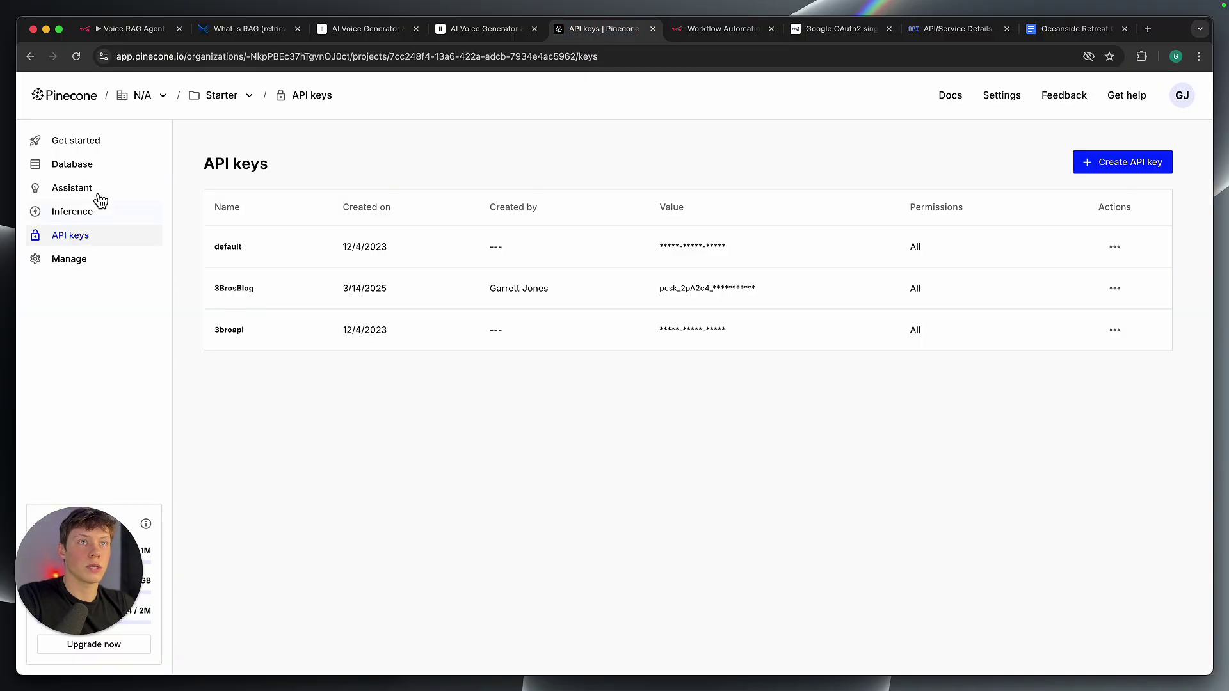
{"action": "left_click", "coordinate": [90, 167]}
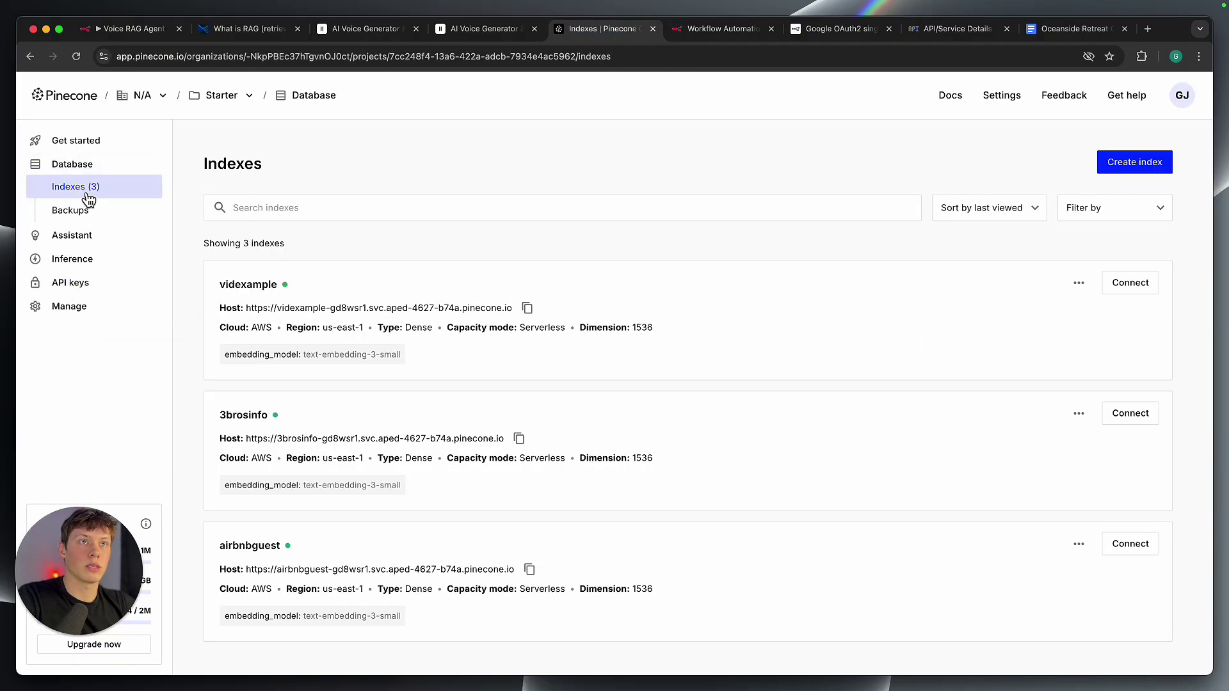
{"action": "left_click", "coordinate": [251, 289]}
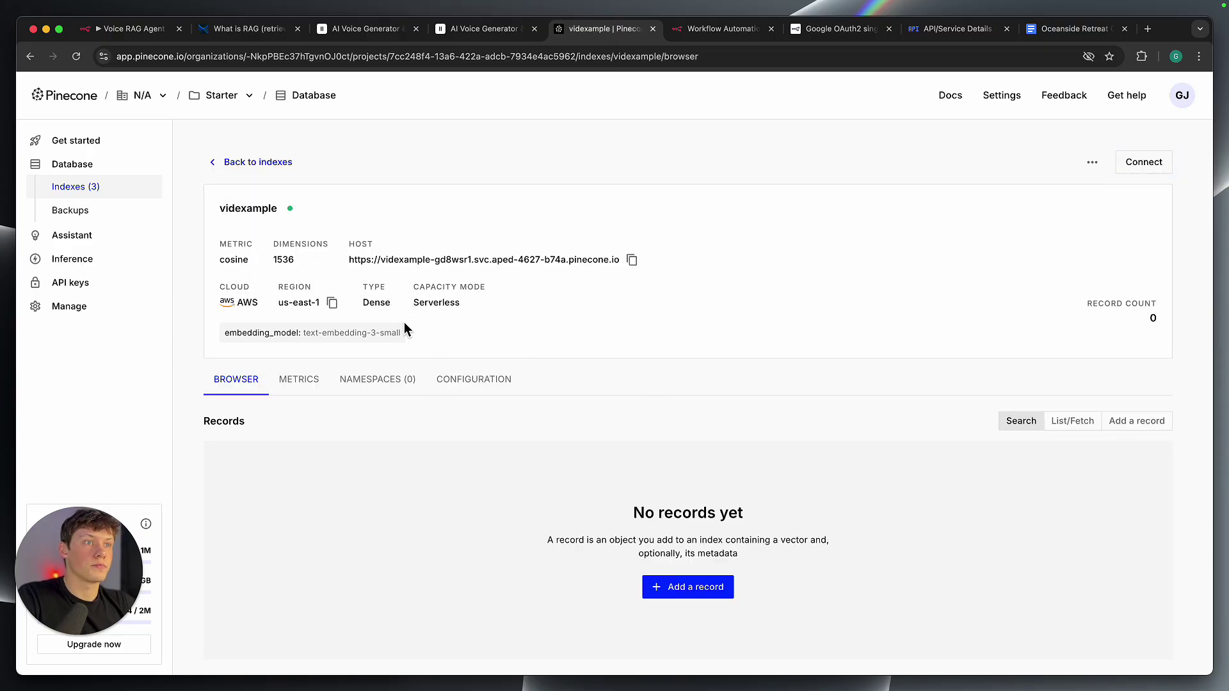
{"action": "left_click_drag", "start_coordinate": [224, 333], "coordinate": [398, 333]}
{"action": "left_click", "coordinate": [325, 335]}
{"action": "left_click", "coordinate": [710, 30]}
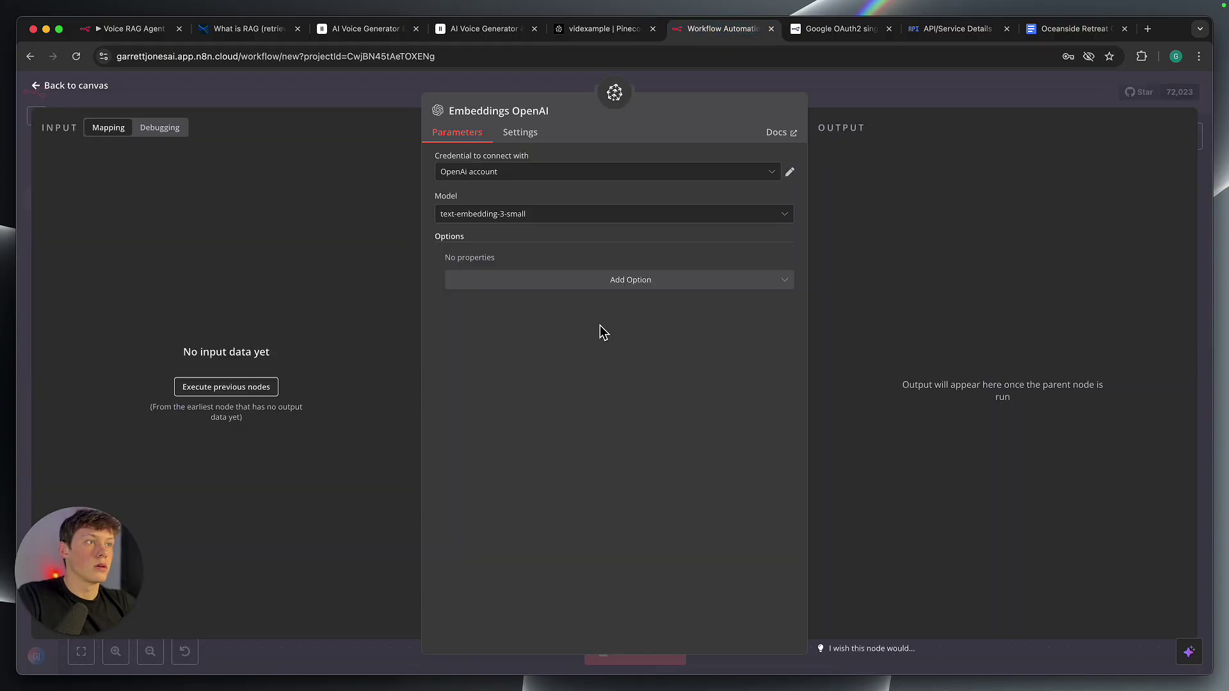
{"action": "left_click", "coordinate": [850, 97]}
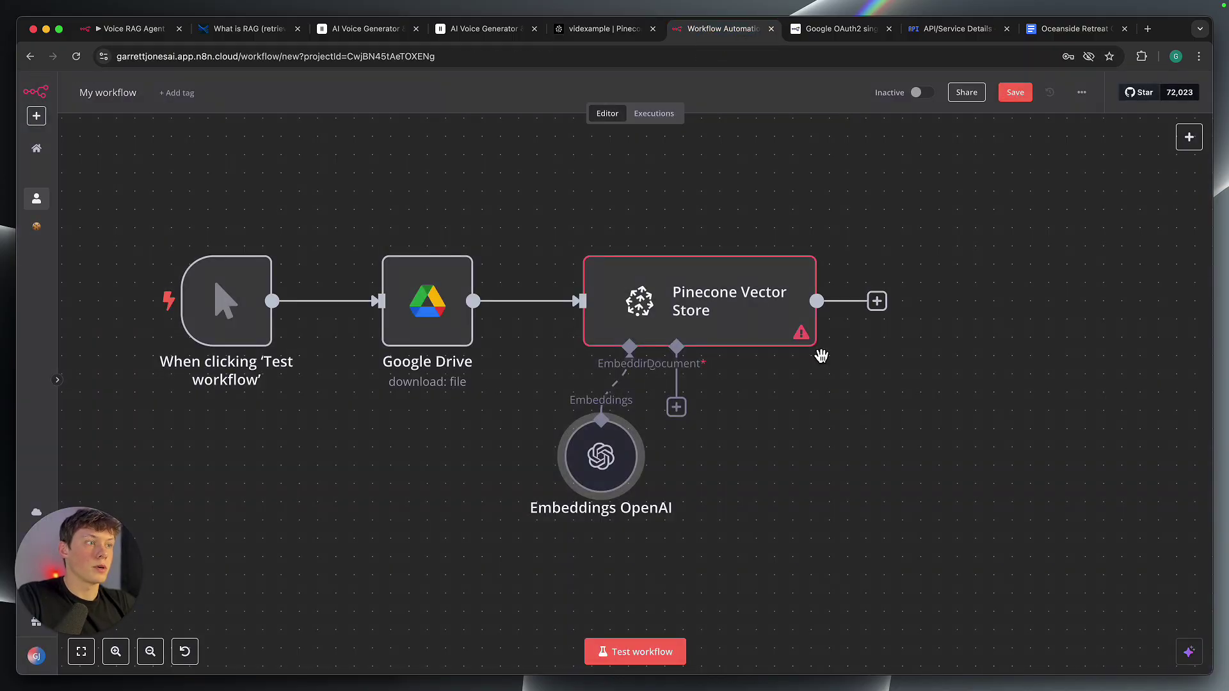
- Move Embeddings OpenAI aside and attach a Default Data Loader to the vector store's document input, with Type of Data set to Binary
{"action": "left_click_drag", "start_coordinate": [635, 472], "coordinate": [561, 509]}
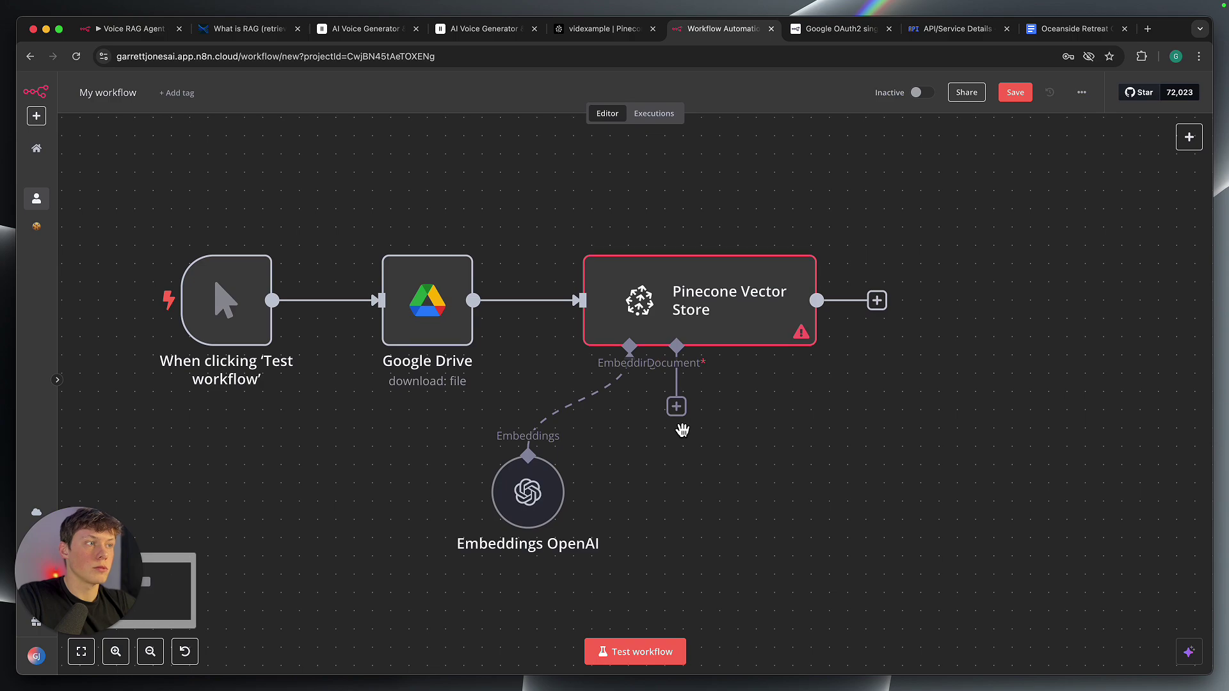
{"action": "left_click", "coordinate": [677, 408]}
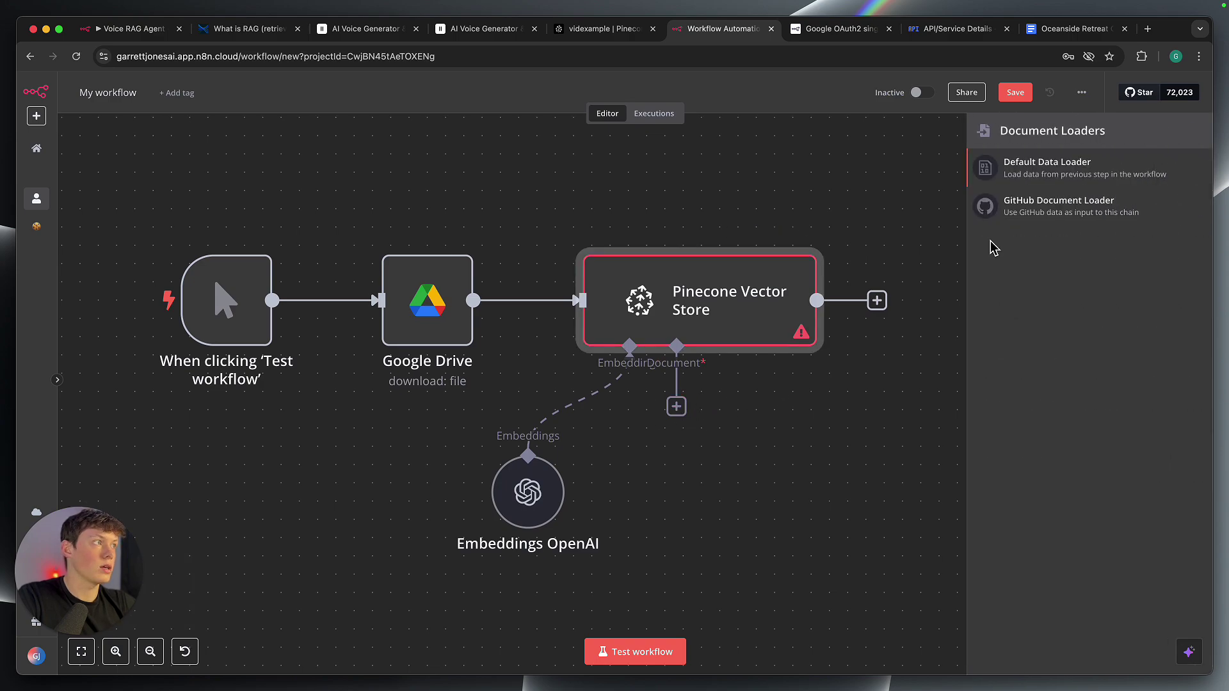
{"action": "left_click", "coordinate": [1038, 168]}
{"action": "left_click", "coordinate": [648, 212]}
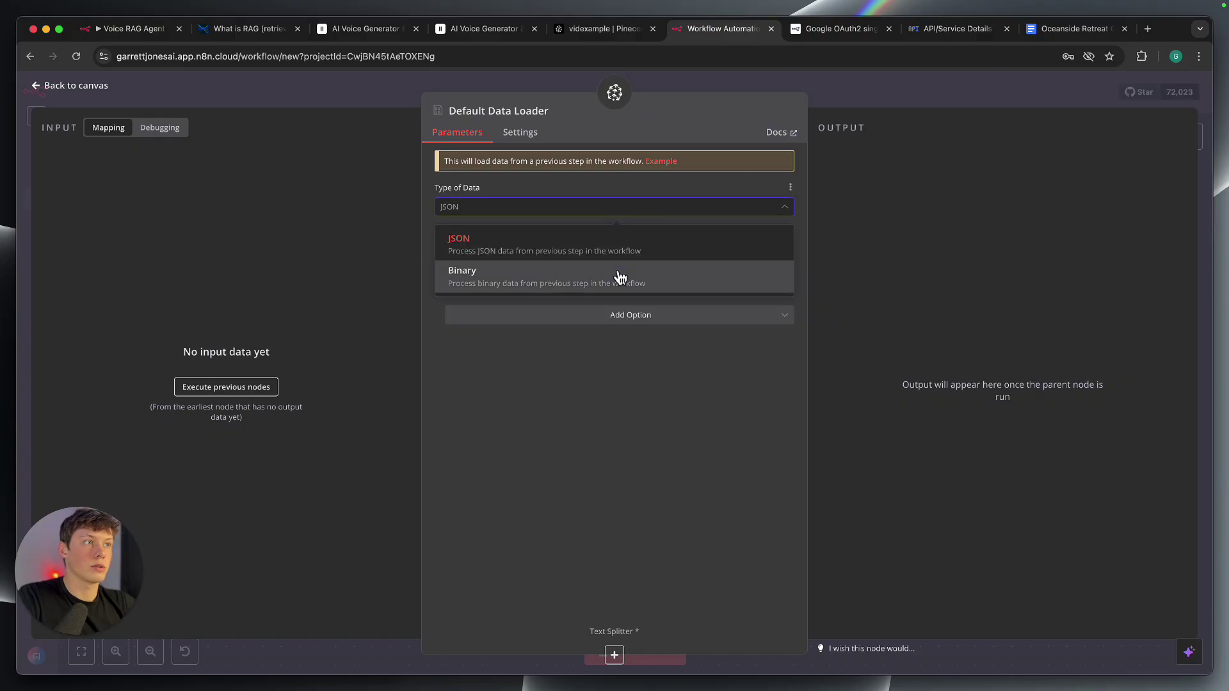
{"action": "left_click", "coordinate": [620, 276]}
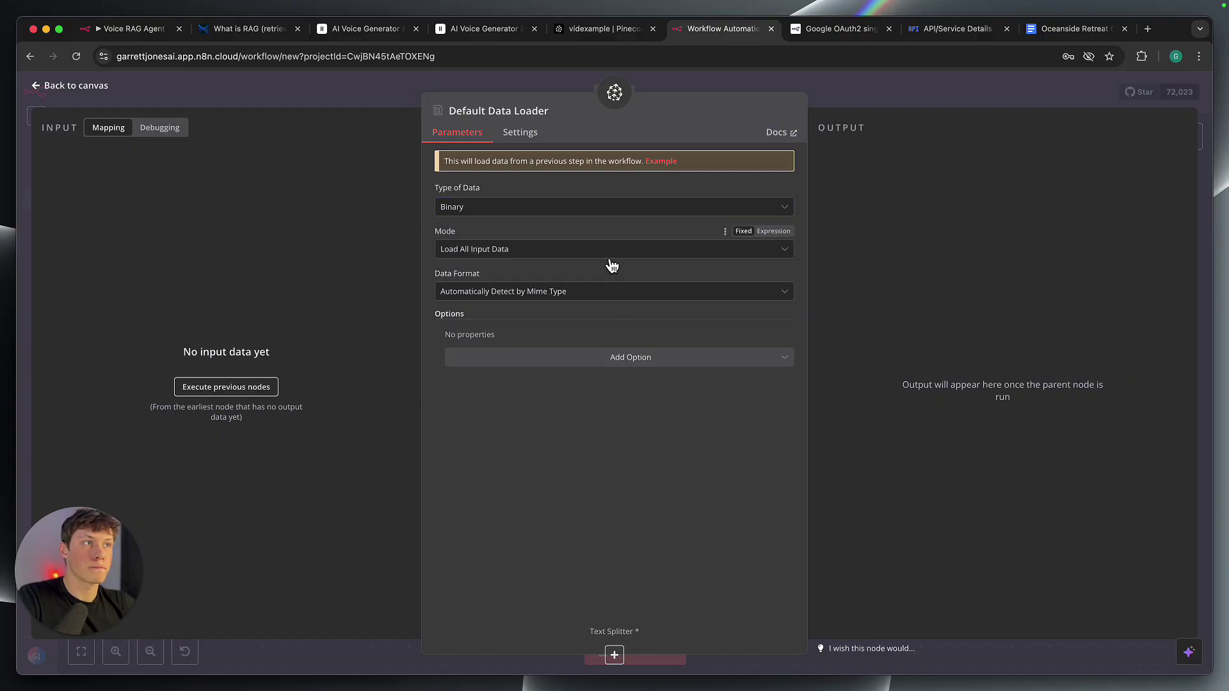
- Review the Mode, Data Format and Type of Data choices of the Default Data Loader, and close the node
{"action": "left_click", "coordinate": [612, 264]}
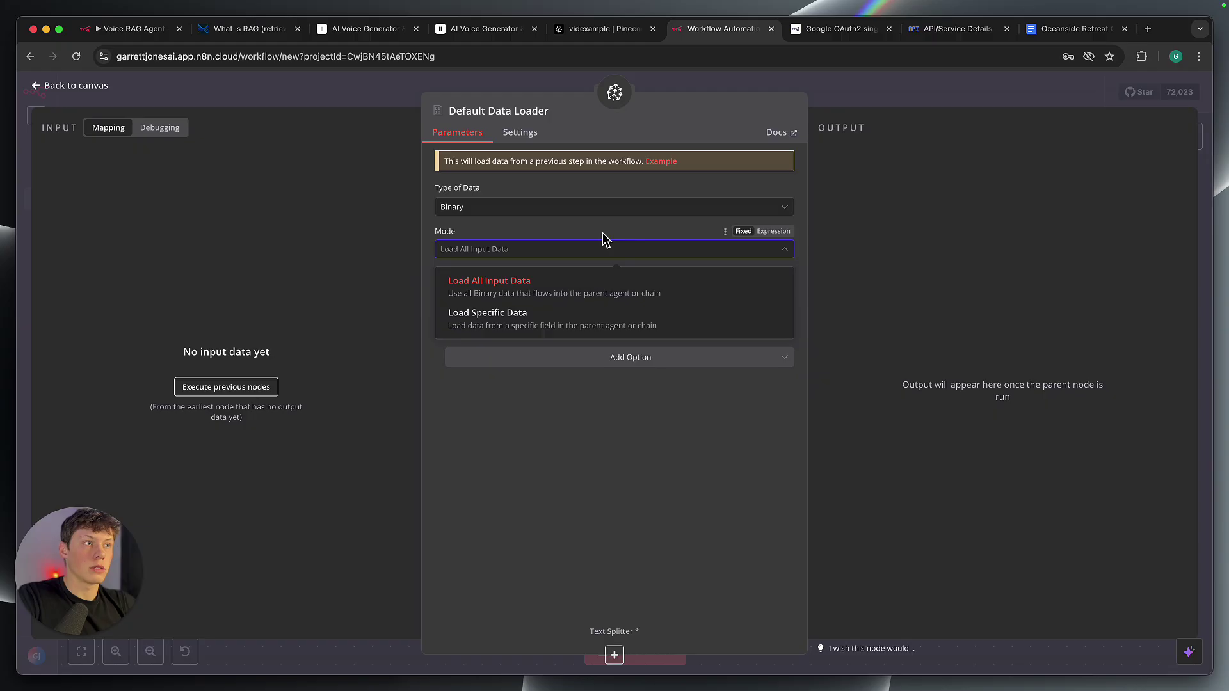
{"action": "left_click", "coordinate": [605, 239]}
{"action": "left_click", "coordinate": [608, 293]}
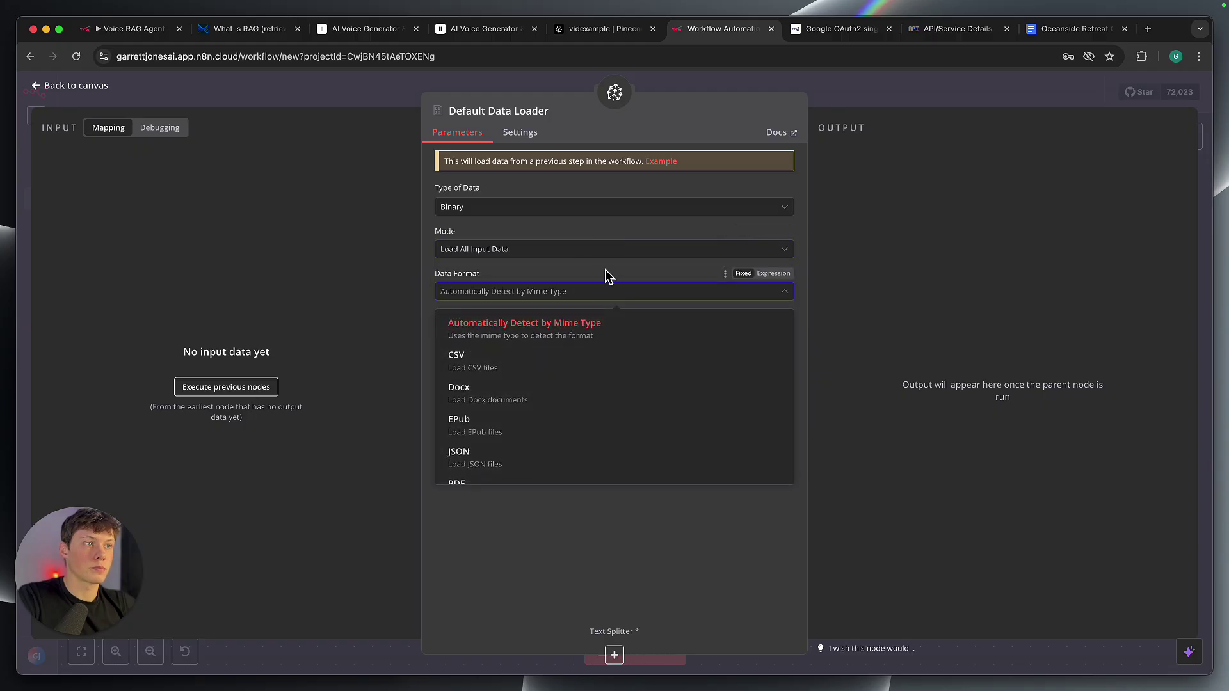
{"action": "left_click", "coordinate": [607, 275]}
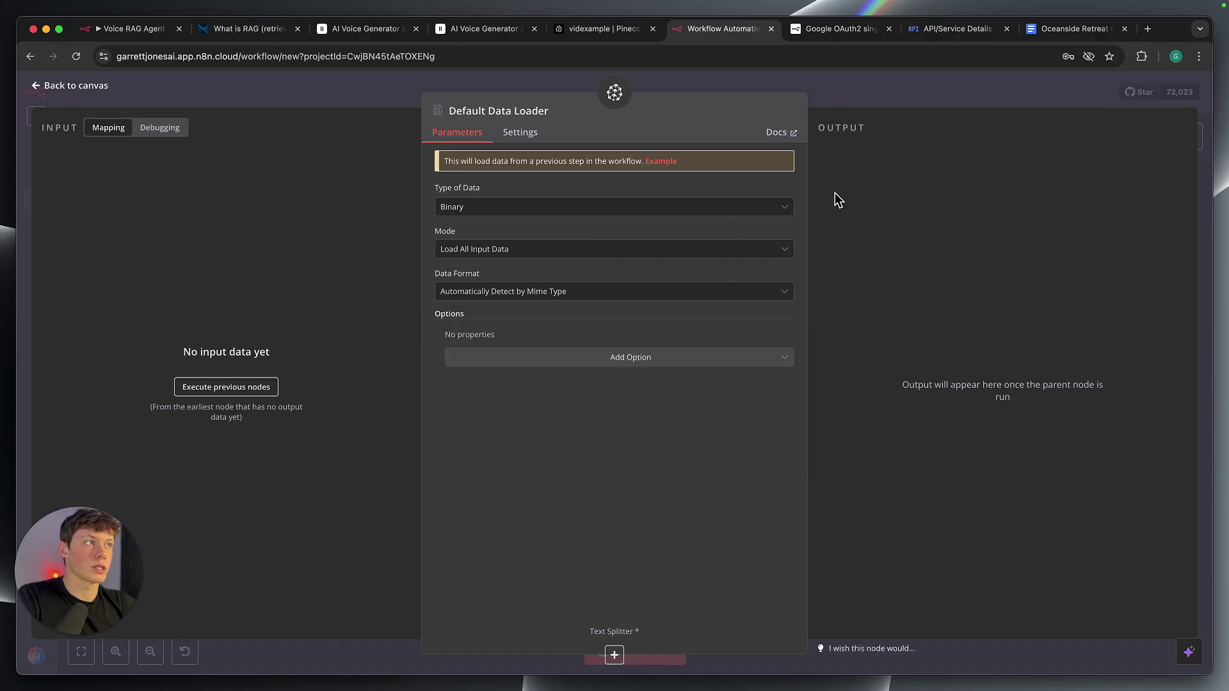
{"action": "left_click", "coordinate": [667, 209]}
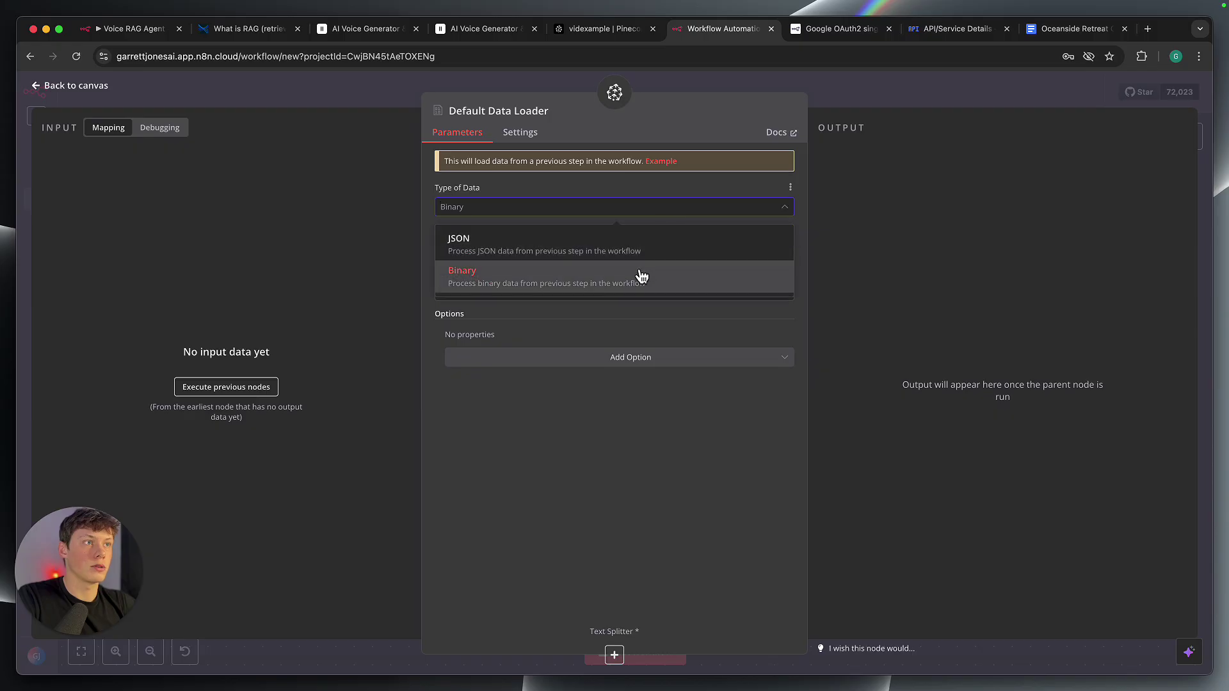
{"action": "left_click", "coordinate": [623, 189]}
{"action": "left_click", "coordinate": [866, 105]}
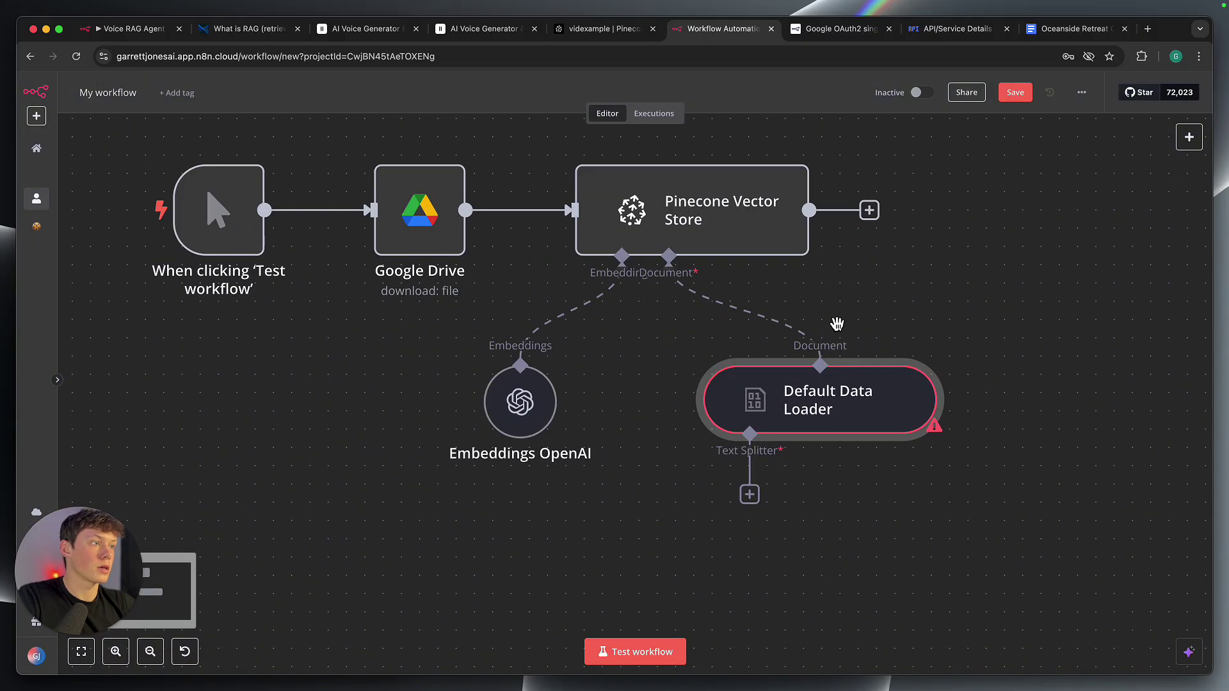
- Attach a Recursive Character Text Splitter with its default chunk settings to the Default Data Loader
{"action": "left_click", "coordinate": [750, 496]}
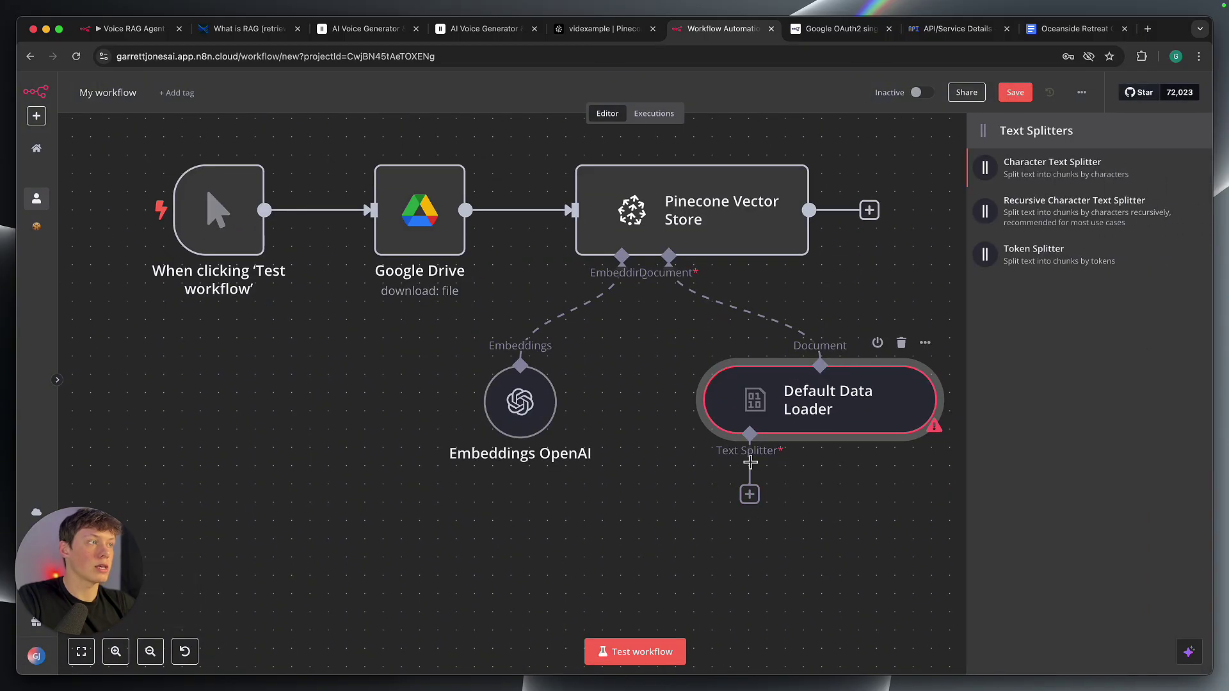
{"action": "left_click", "coordinate": [1053, 218]}
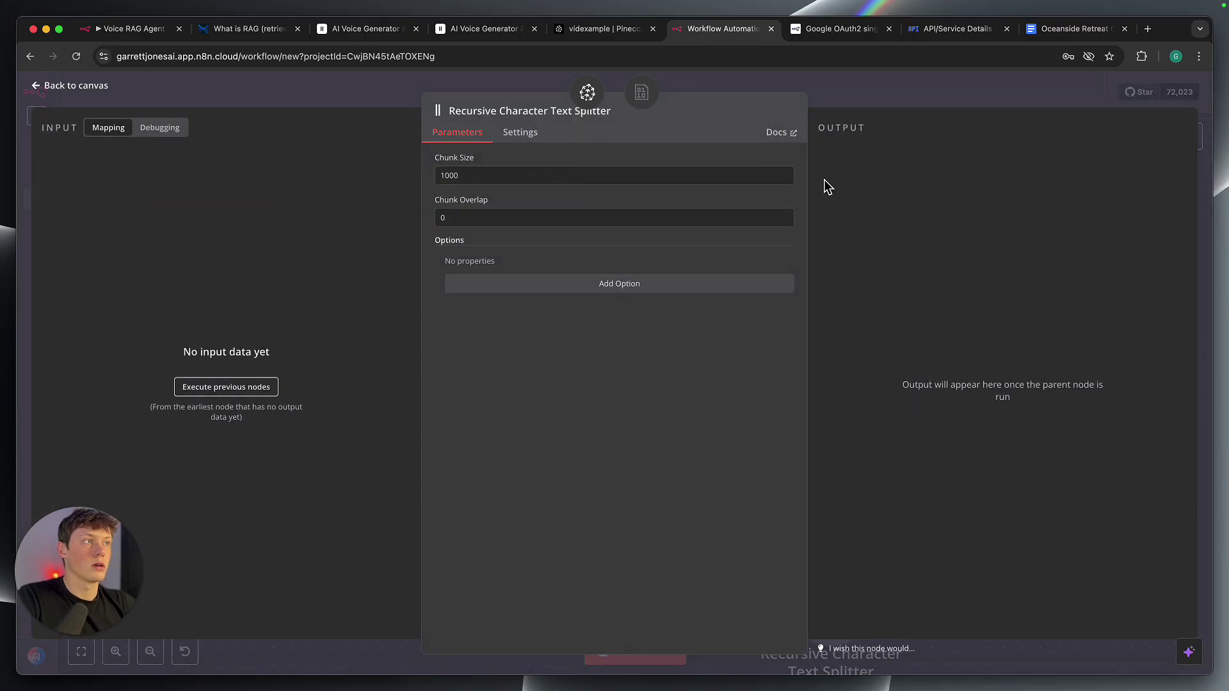
{"action": "left_click", "coordinate": [916, 103]}
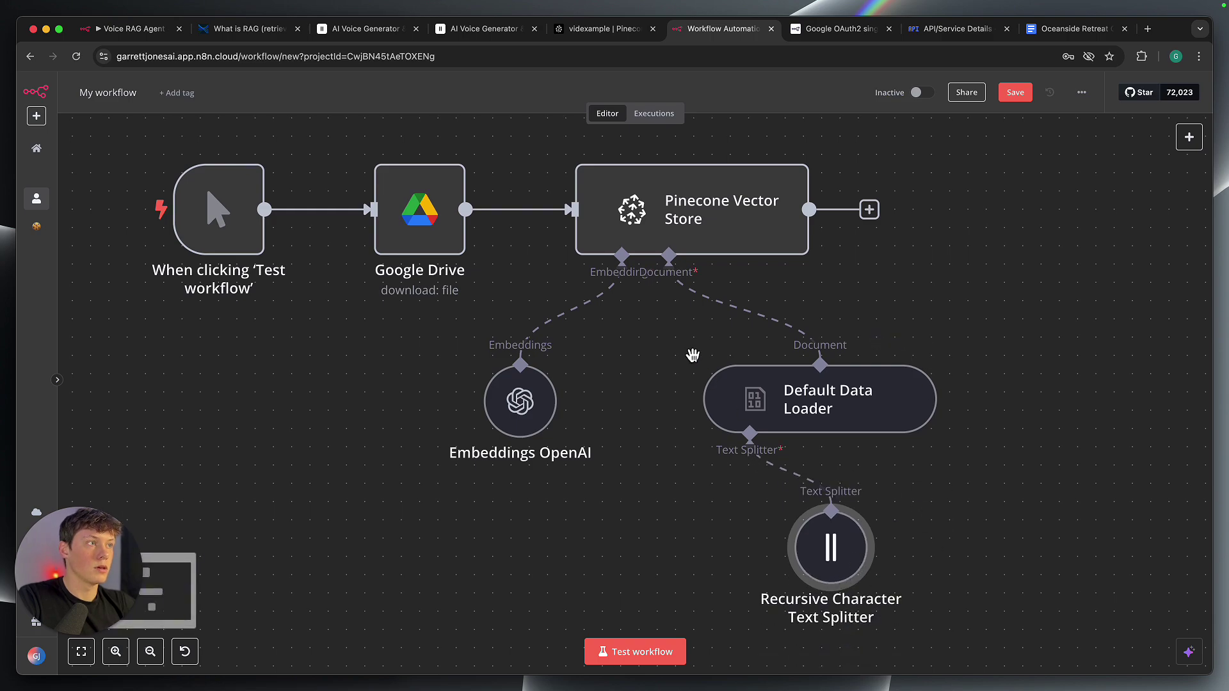
{"action": "left_click_drag", "start_coordinate": [686, 352], "coordinate": [714, 372]}
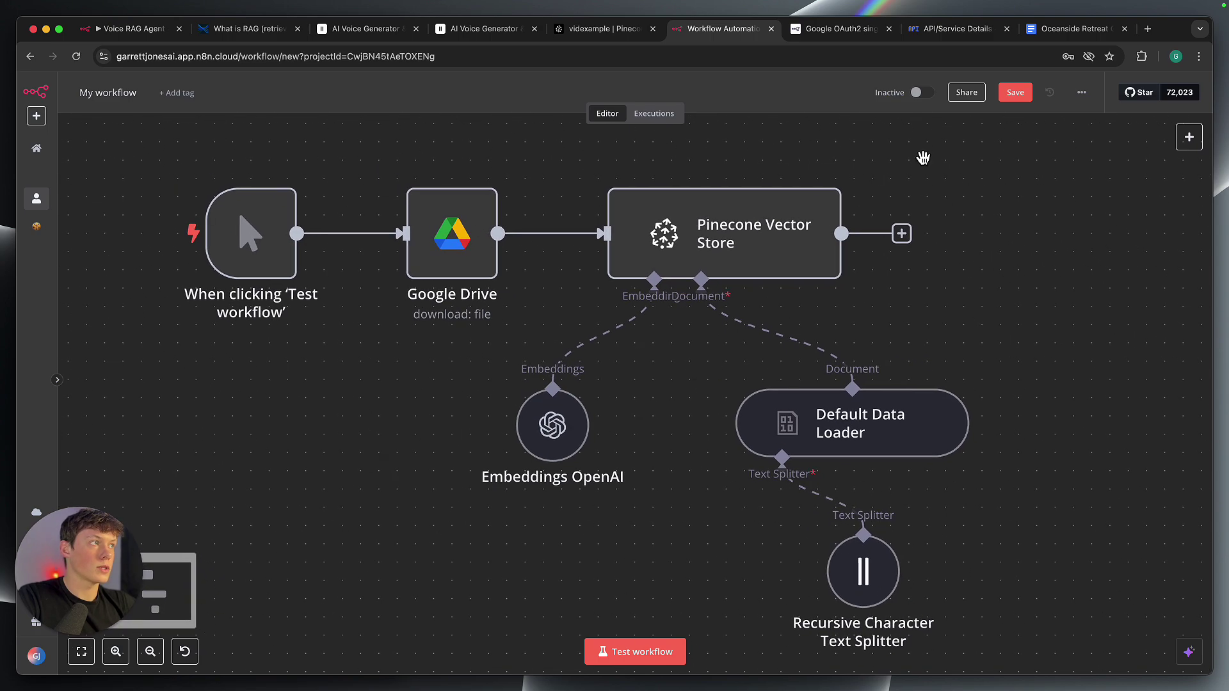
- Save the workflow and test it to load the guest guide into the Pinecone index
{"action": "left_click", "coordinate": [1016, 94]}
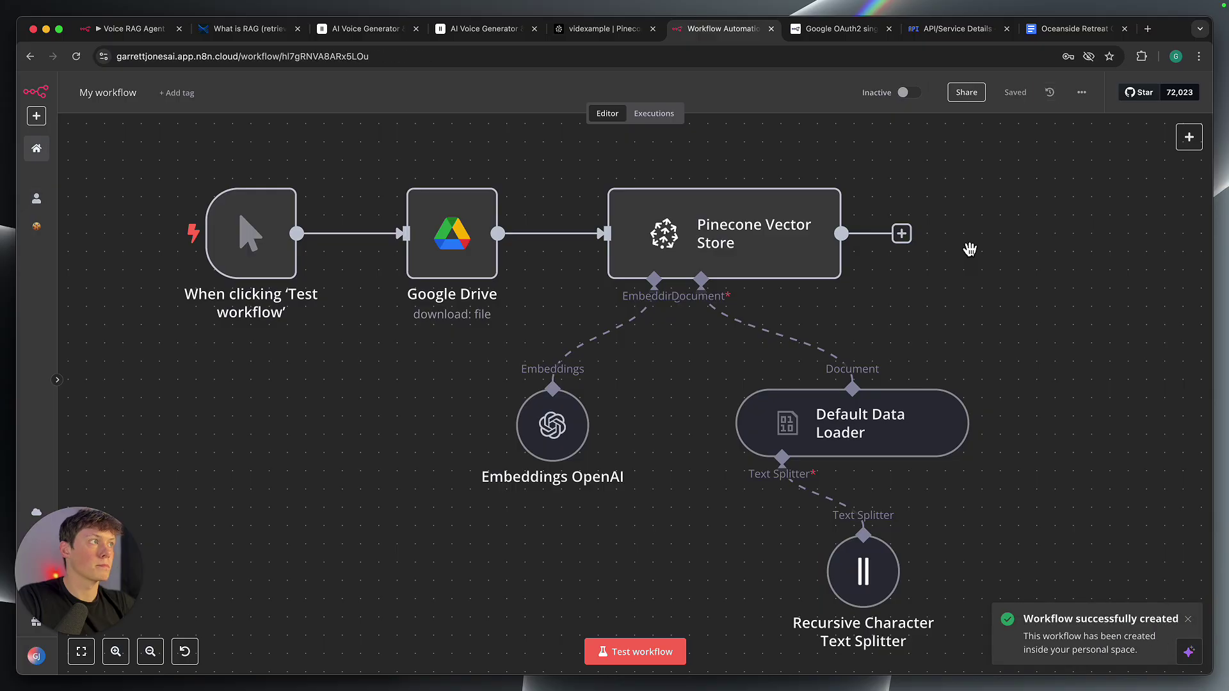
{"action": "left_click", "coordinate": [642, 658]}
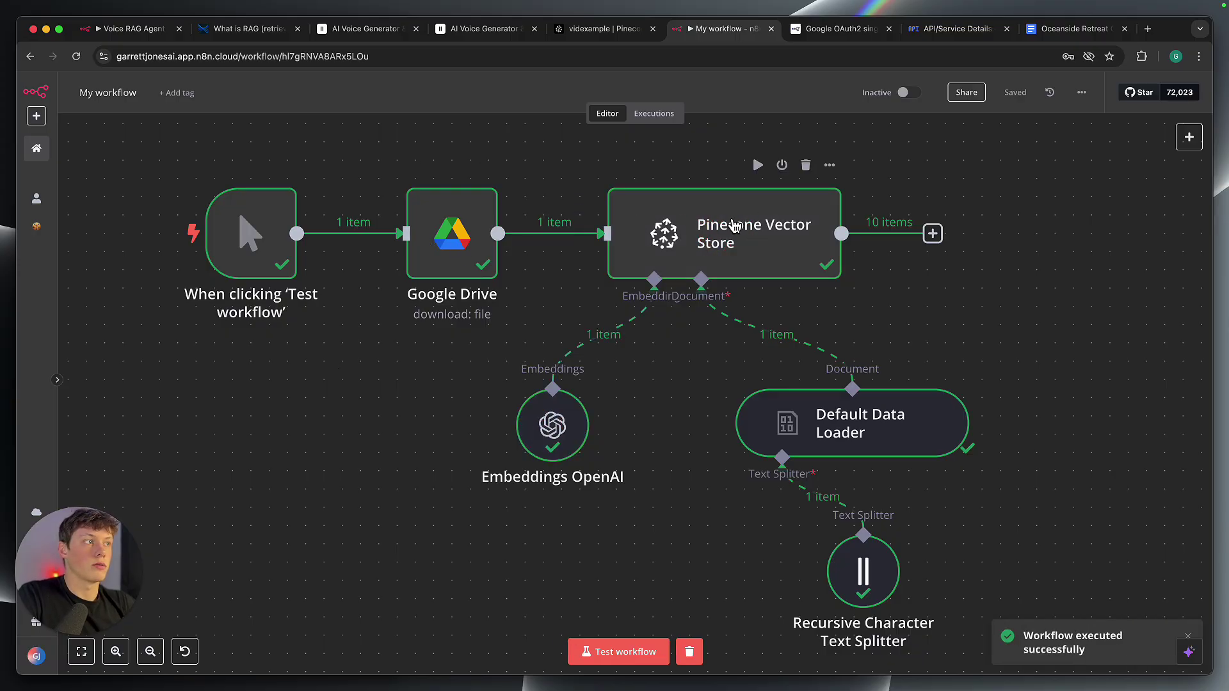
{"action": "key", "text": "1"}
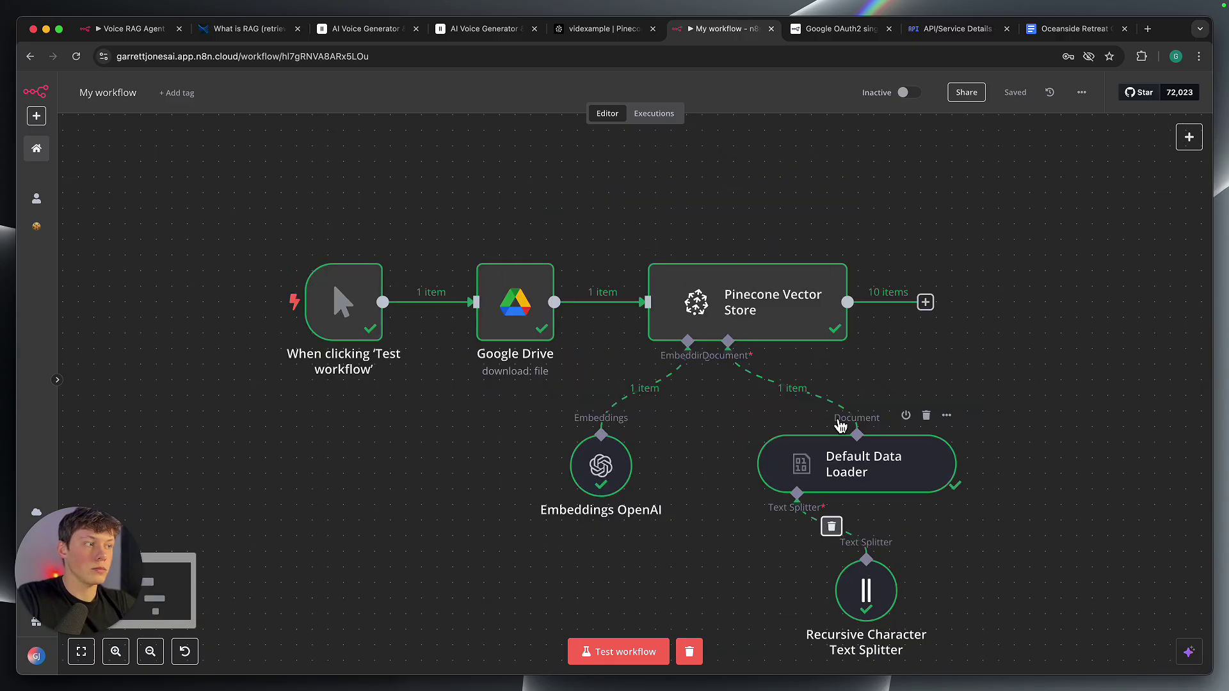
- Switch to Pinecone and examine the records loaded into the videxample index and its namespaces
{"action": "left_click", "coordinate": [604, 28]}
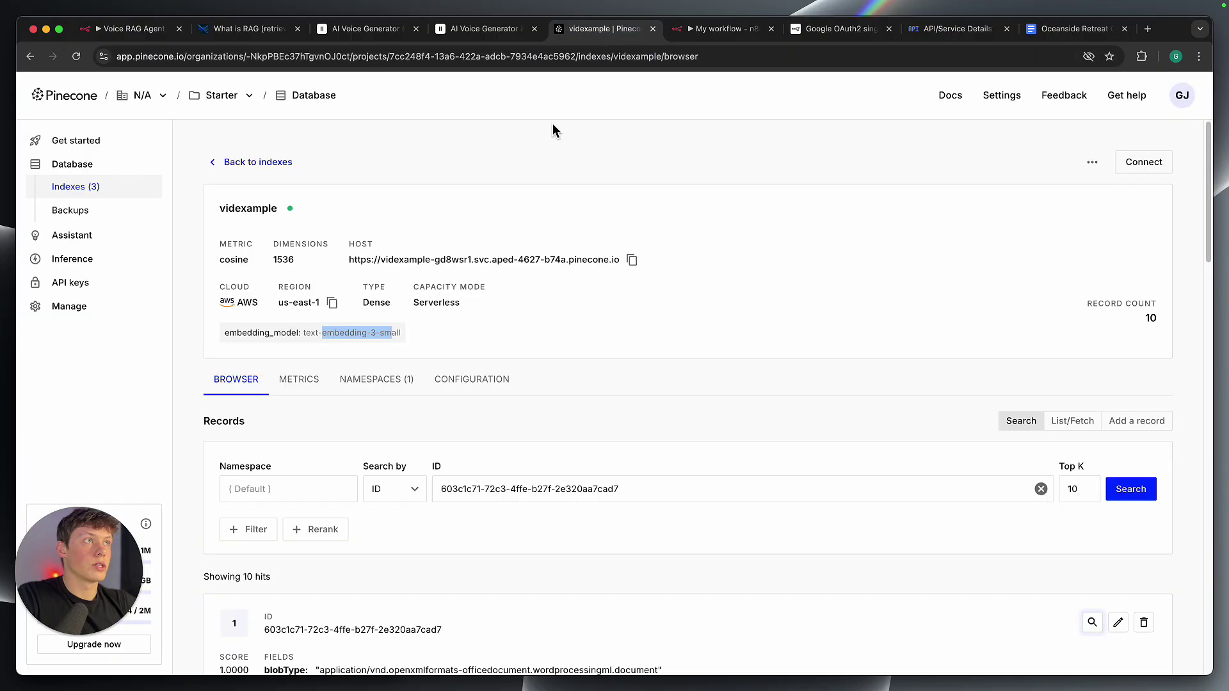
{"action": "scroll", "coordinate": [504, 237], "scroll_direction": "down", "scroll_amount": 4}
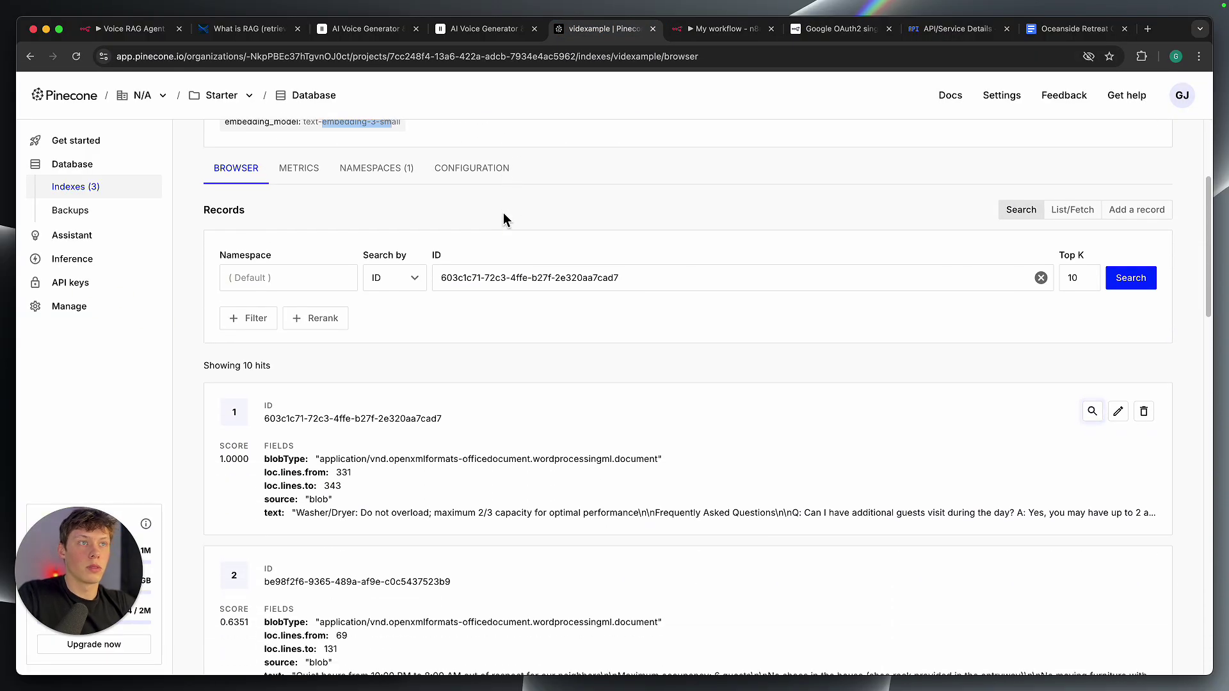
{"action": "scroll", "coordinate": [266, 236], "scroll_direction": "down", "scroll_amount": 2}
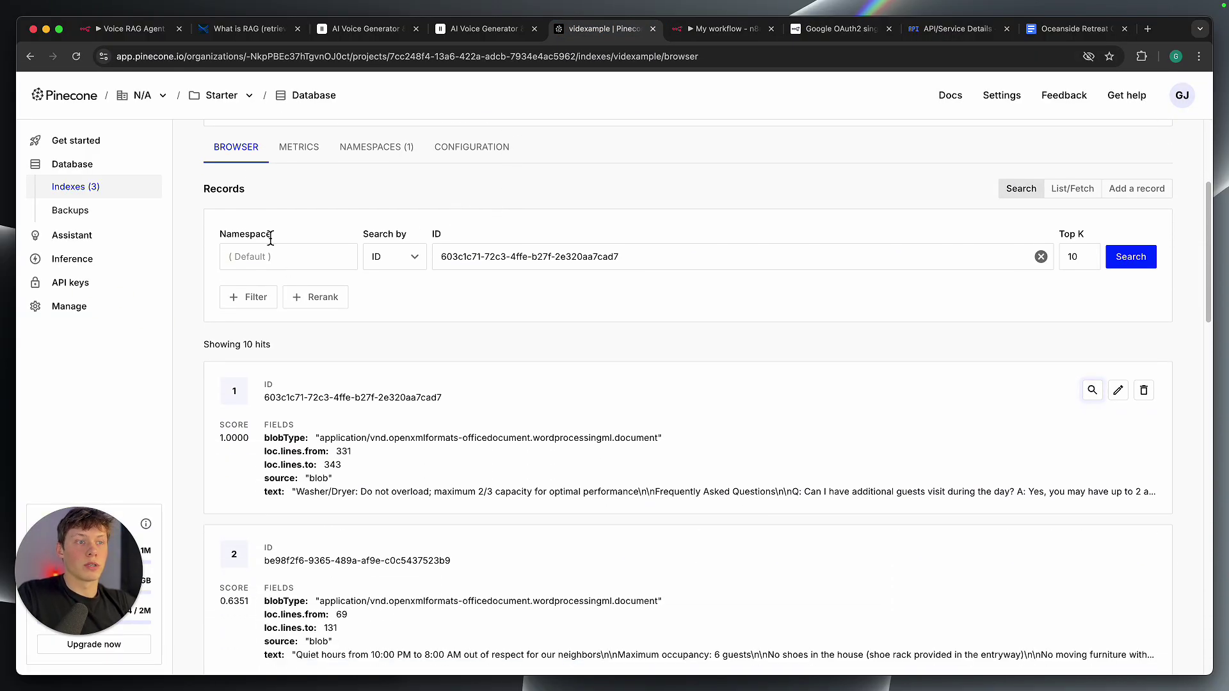
{"action": "scroll", "coordinate": [319, 506], "scroll_direction": "down", "scroll_amount": 8}
{"action": "scroll", "coordinate": [318, 506], "scroll_direction": "up", "scroll_amount": 10}
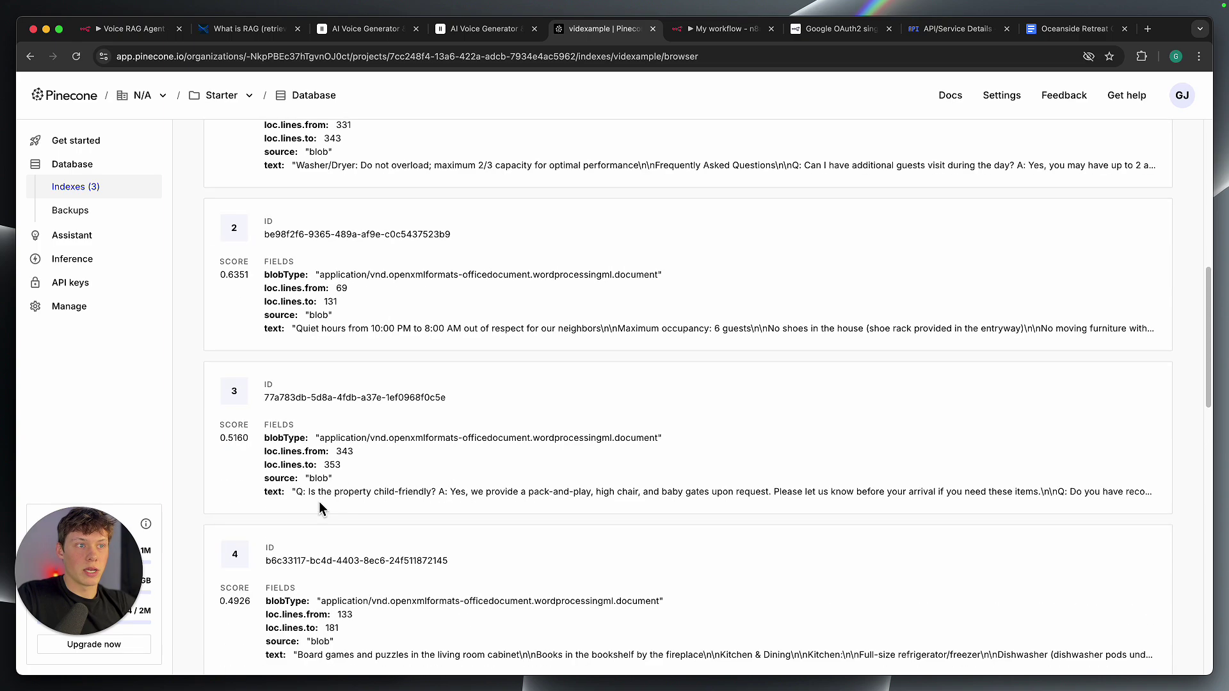
{"action": "scroll", "coordinate": [318, 501], "scroll_direction": "up", "scroll_amount": 2}
{"action": "scroll", "coordinate": [173, 359], "scroll_direction": "down", "scroll_amount": 4}
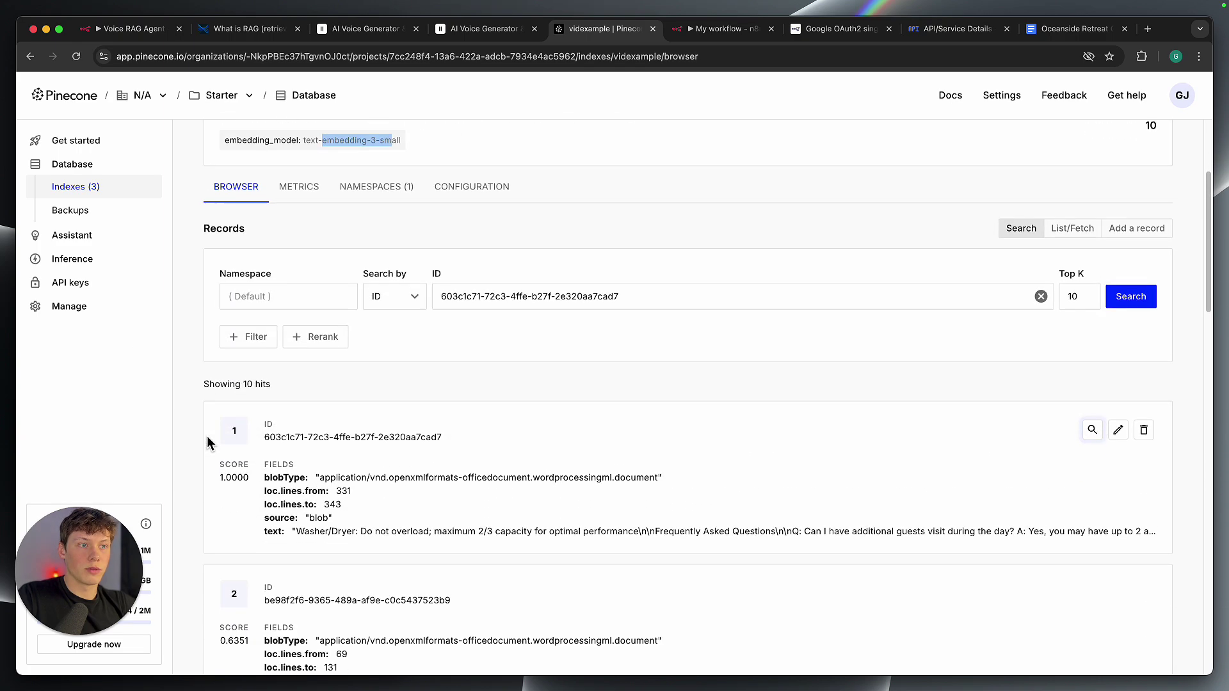
{"action": "scroll", "coordinate": [186, 491], "scroll_direction": "down", "scroll_amount": 5}
{"action": "scroll", "coordinate": [185, 490], "scroll_direction": "up", "scroll_amount": 10}
{"action": "left_click", "coordinate": [376, 379]}
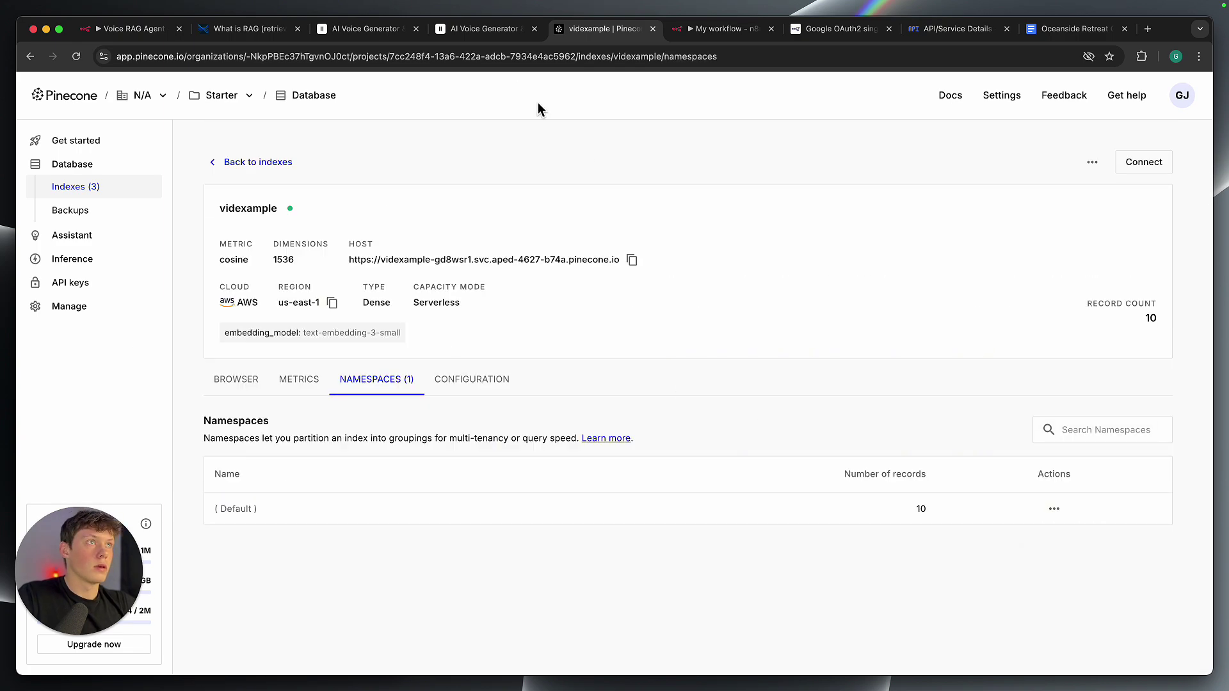
- Open the Voice RAG Agent workflow and review the Operation Mode choices and tool name of its Pinecone Vector Store node
{"action": "left_click", "coordinate": [131, 28]}
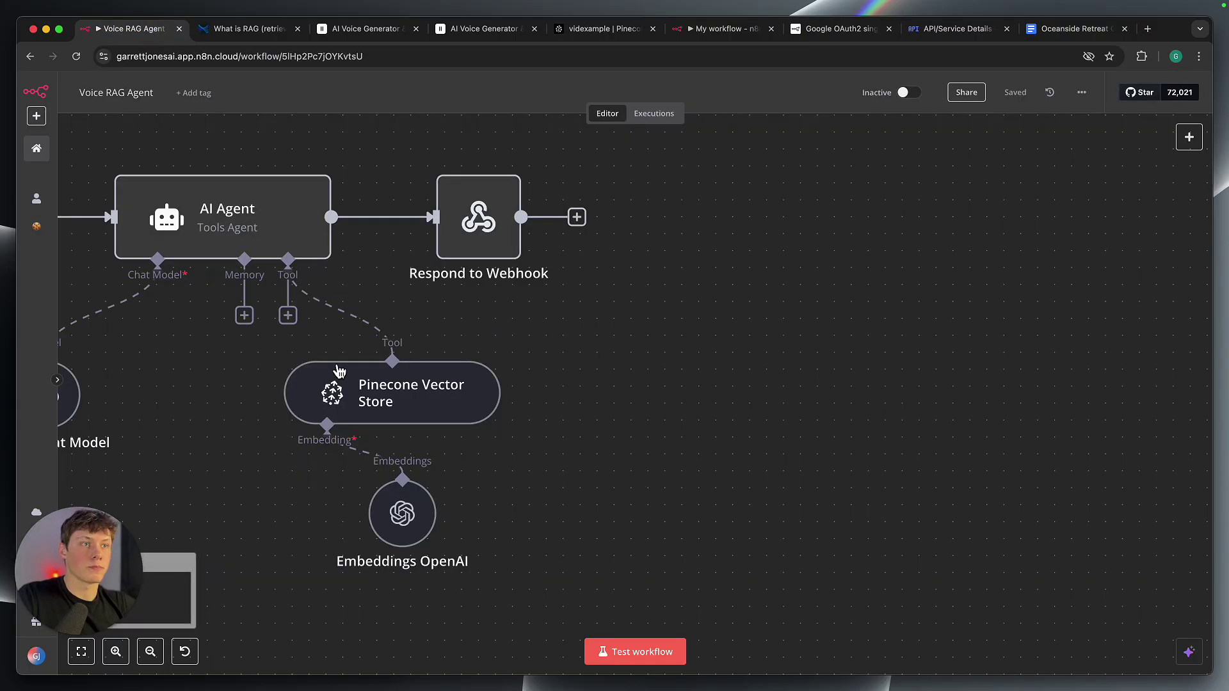
{"action": "scroll", "coordinate": [373, 404], "scroll_direction": "left", "scroll_amount": 2}
{"action": "scroll", "coordinate": [372, 405], "scroll_direction": "left", "scroll_amount": 5}
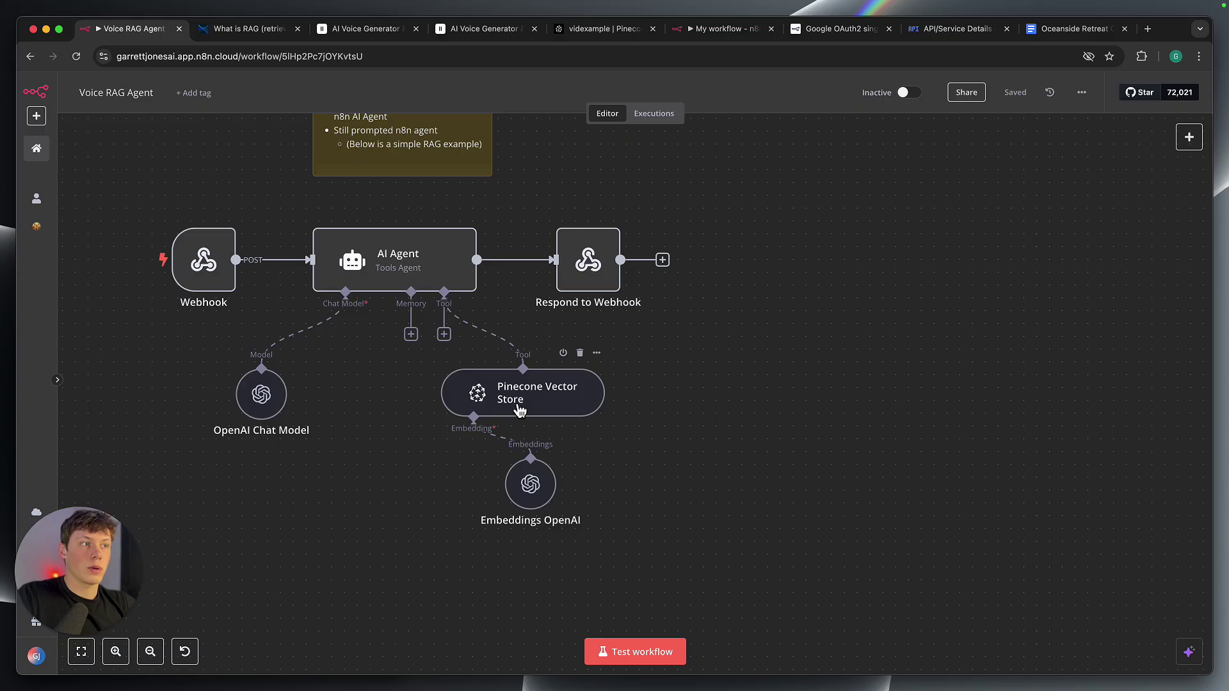
{"action": "double_click", "coordinate": [520, 410]}
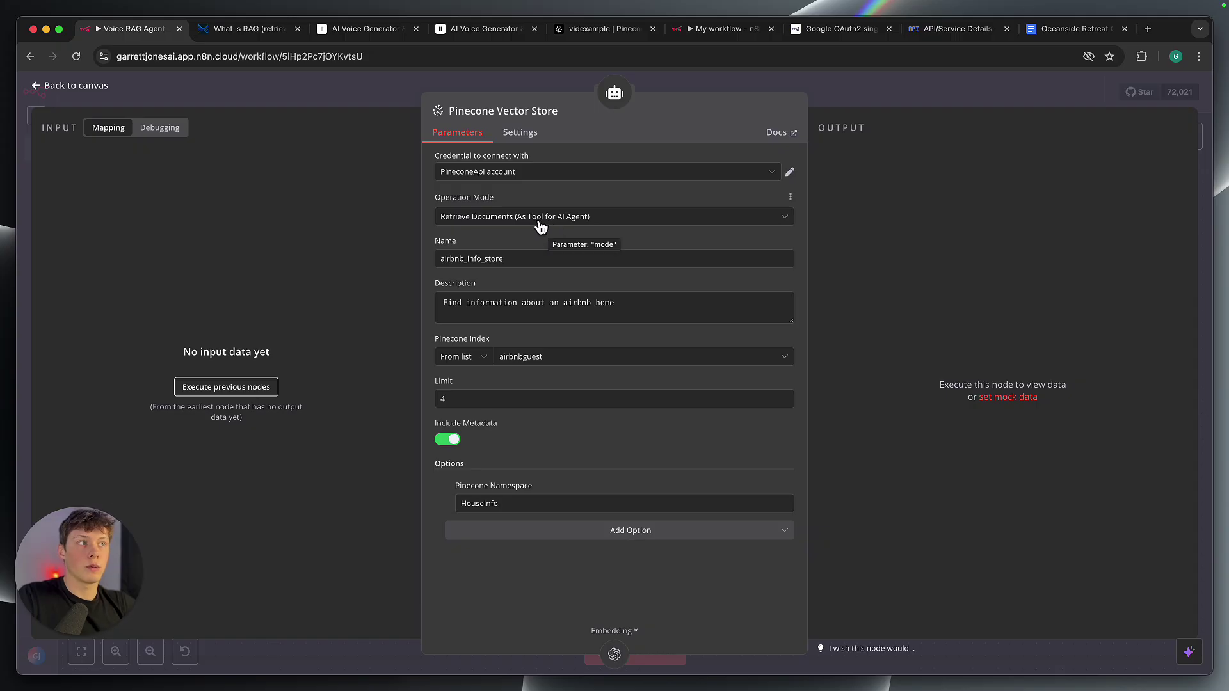
{"action": "left_click", "coordinate": [567, 227]}
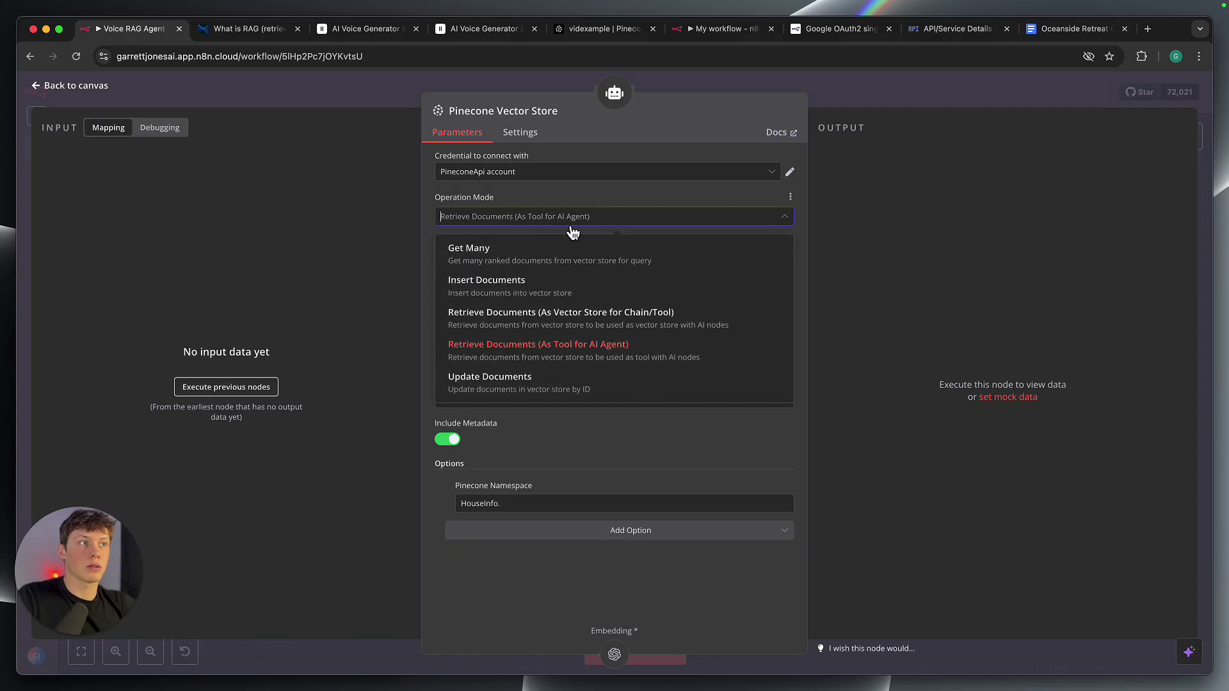
{"action": "left_click", "coordinate": [602, 224]}
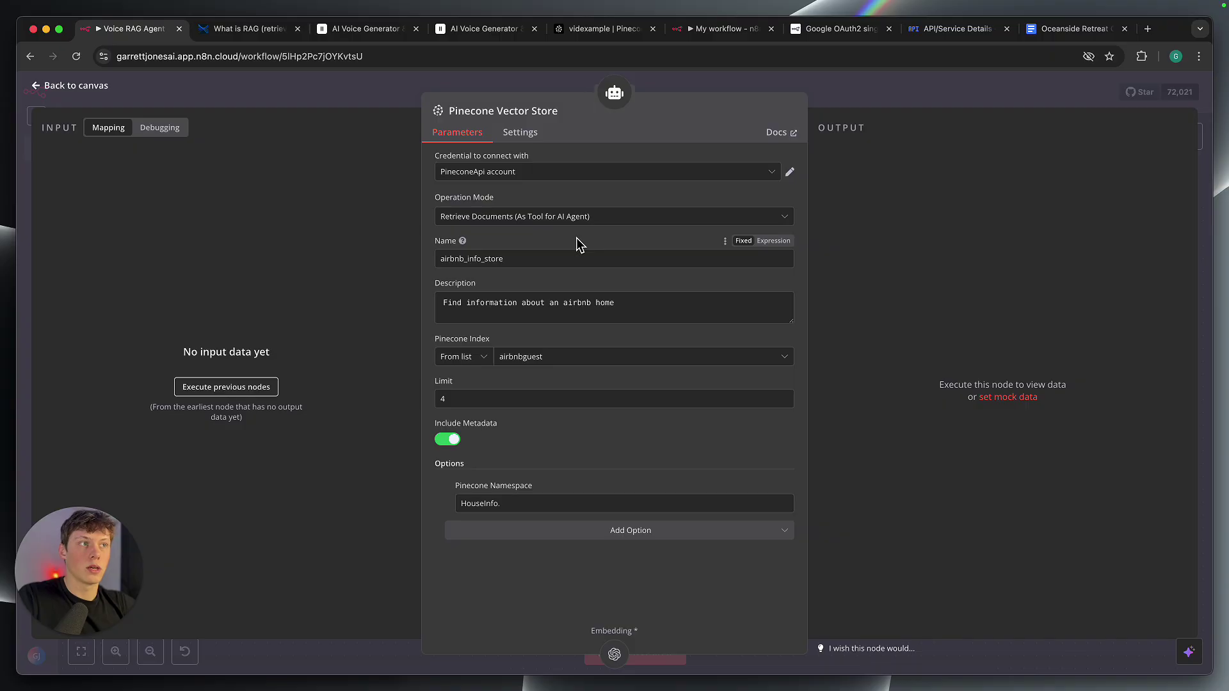
{"action": "left_click", "coordinate": [556, 258]}
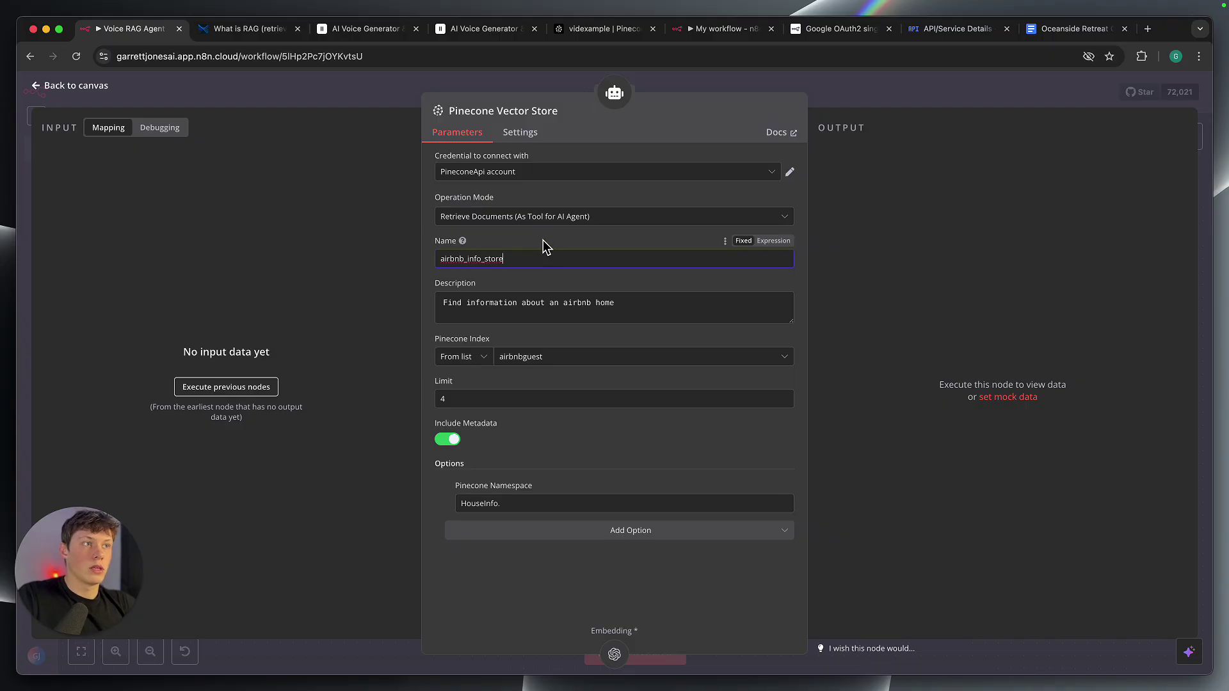
{"action": "left_click", "coordinate": [543, 242]}
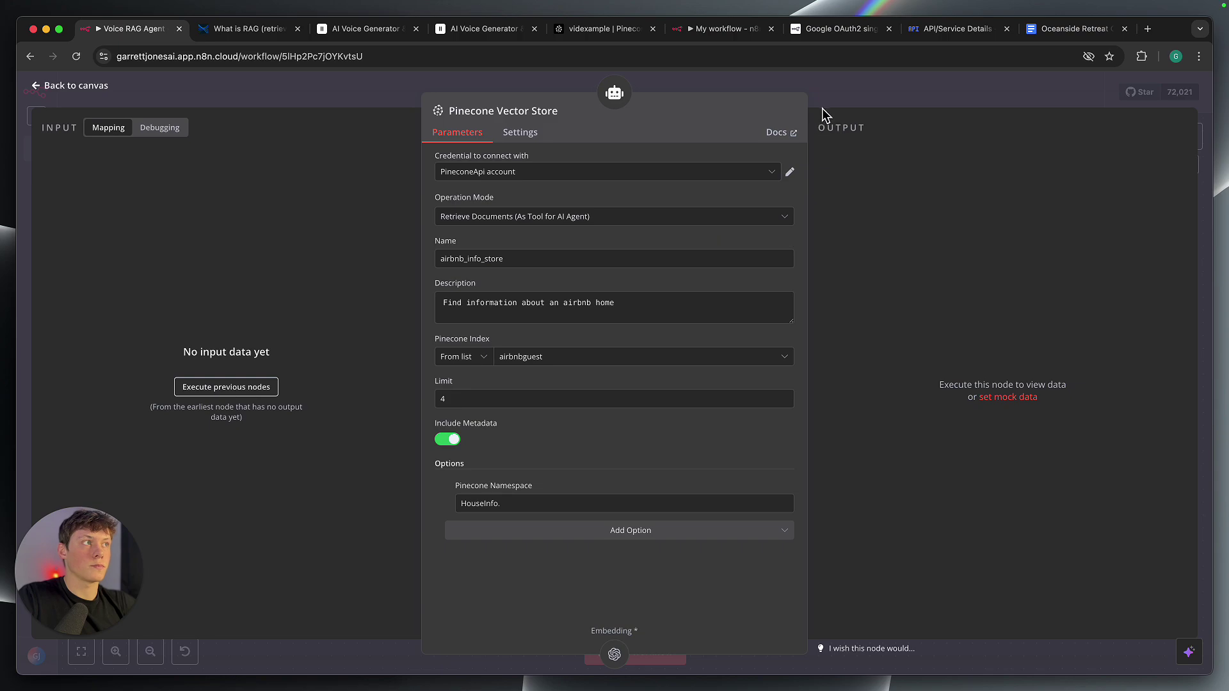
{"action": "key", "text": "Escape"}
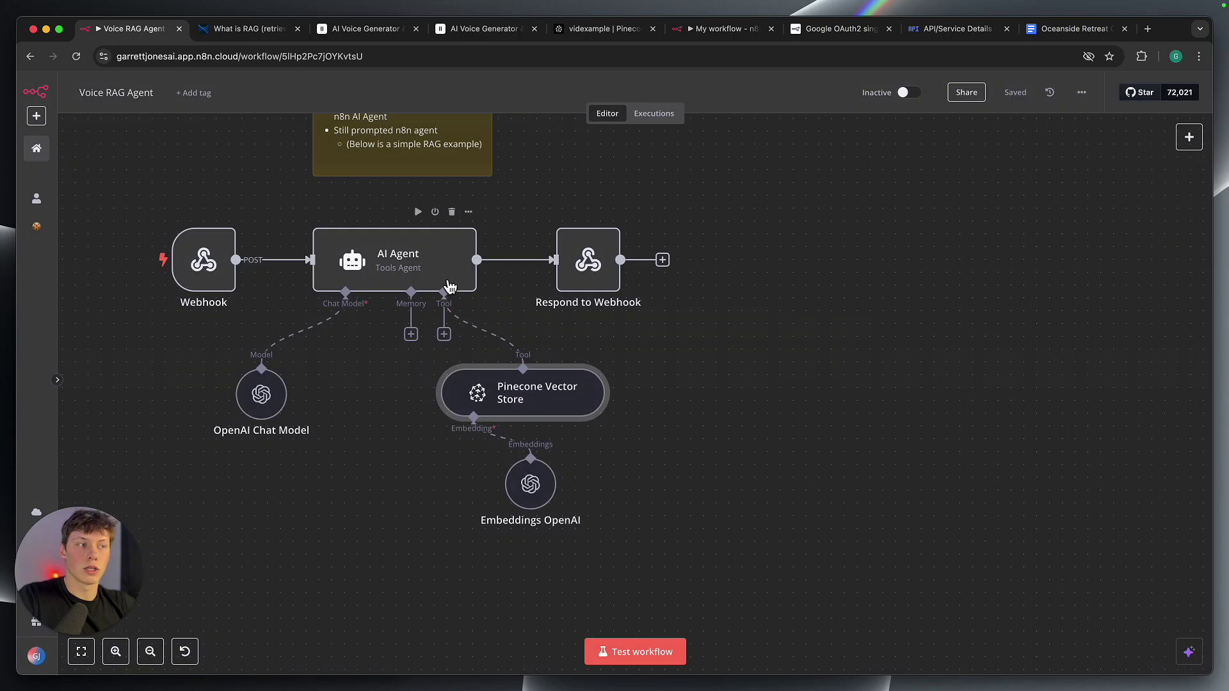
- Review the tool description in the Pinecone Vector Store node and set its Pinecone Index to videxample
{"action": "double_click", "coordinate": [551, 381]}
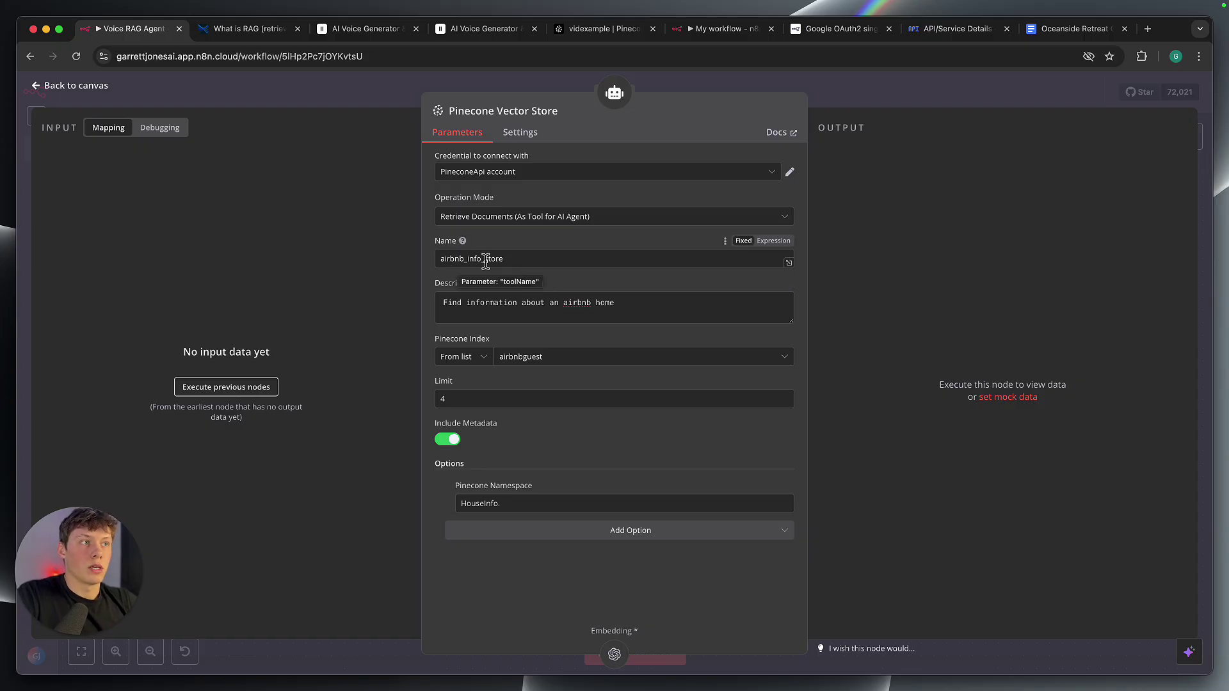
{"action": "left_click_drag", "start_coordinate": [466, 304], "coordinate": [637, 303]}
{"action": "left_click", "coordinate": [637, 303]}
{"action": "left_click", "coordinate": [588, 288]}
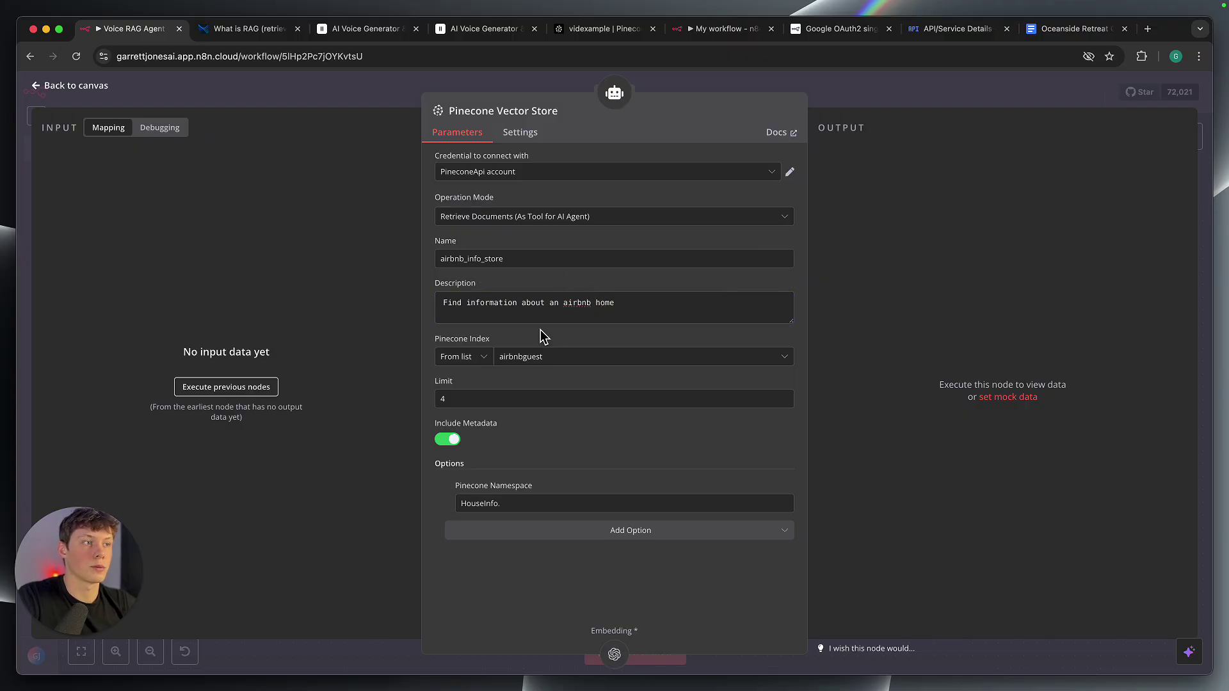
{"action": "left_click", "coordinate": [549, 357]}
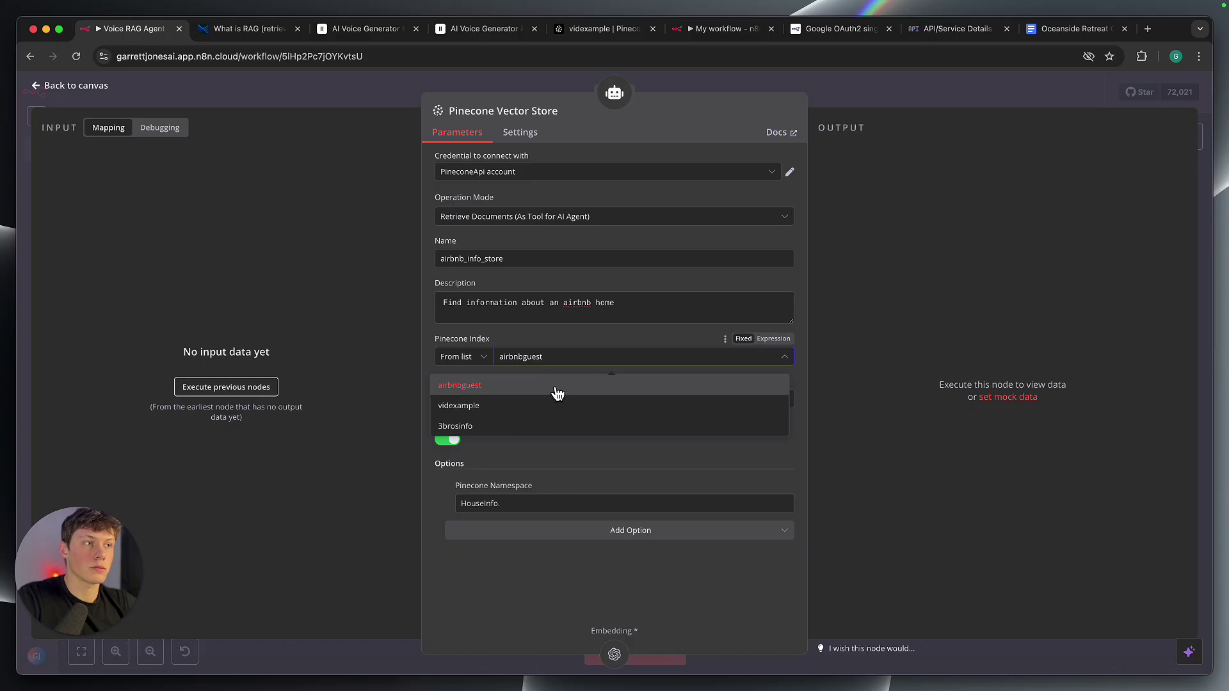
{"action": "left_click", "coordinate": [550, 406]}
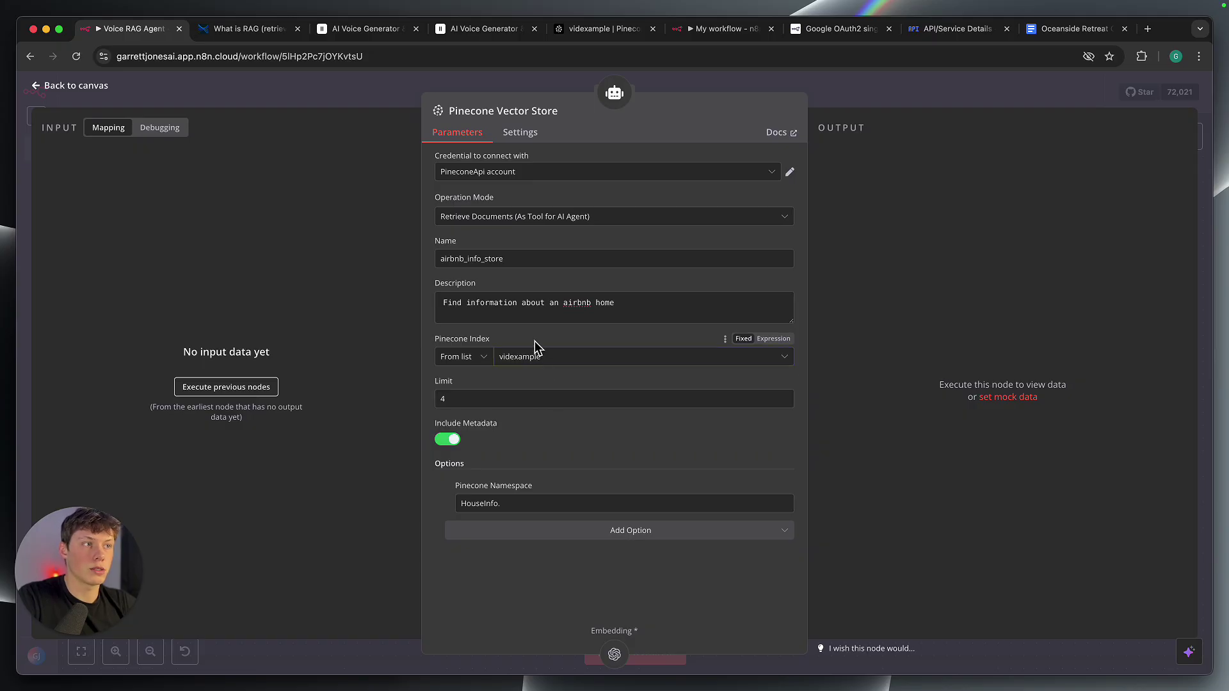
- Remove the Pinecone Namespace option from the Pinecone Vector Store node and return to the canvas
{"action": "left_click", "coordinate": [513, 504]}
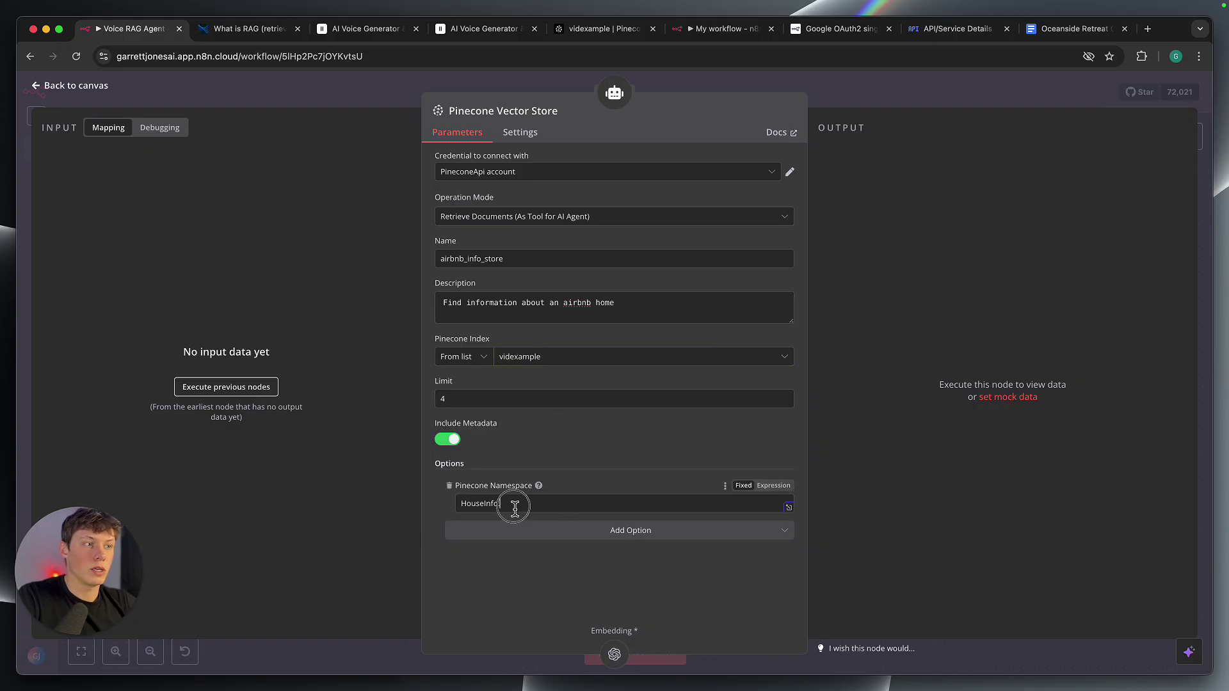
{"action": "left_click", "coordinate": [449, 487]}
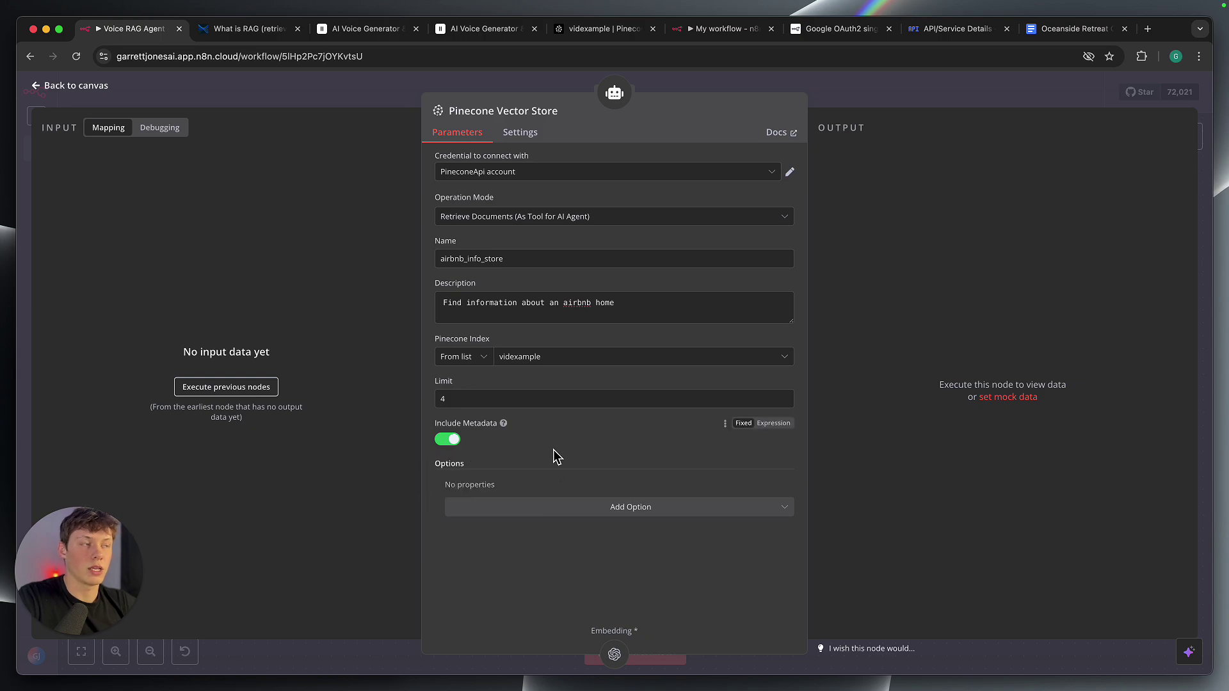
{"action": "left_click", "coordinate": [842, 101]}
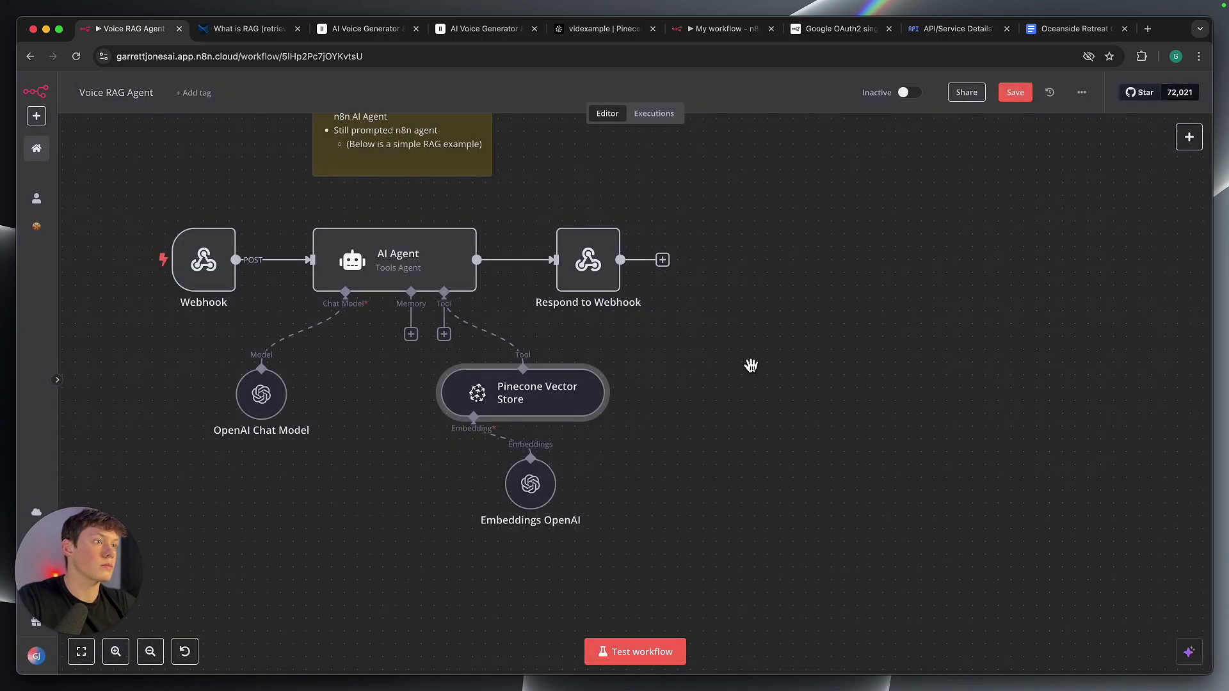
{"action": "left_click", "coordinate": [691, 343]}
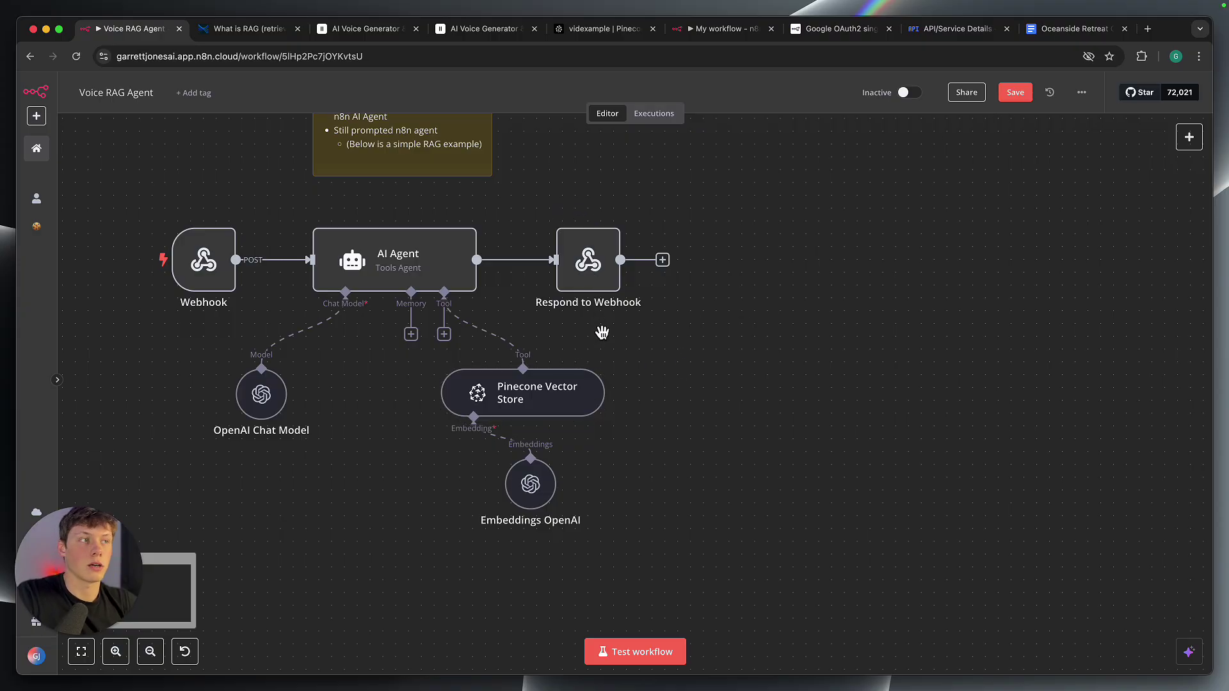
- Check the Respond With setting of the Respond to Webhook node, and save the Voice RAG Agent workflow
{"action": "double_click", "coordinate": [607, 258]}
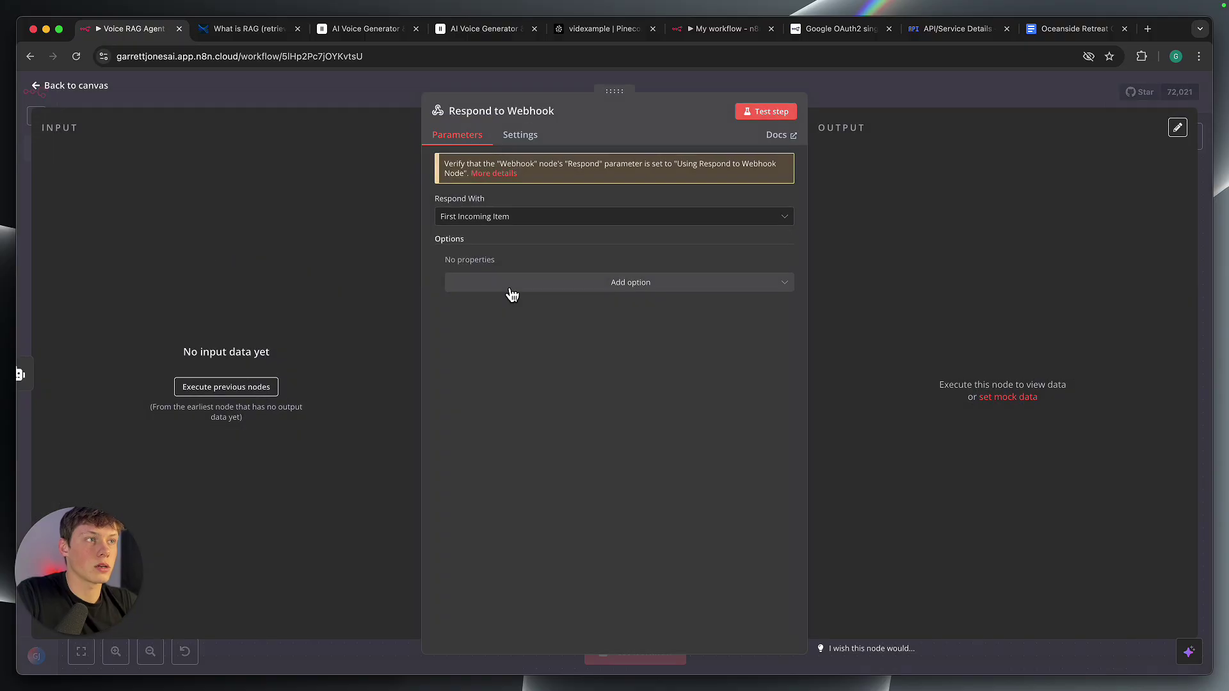
{"action": "left_click", "coordinate": [547, 222]}
{"action": "left_click", "coordinate": [546, 200]}
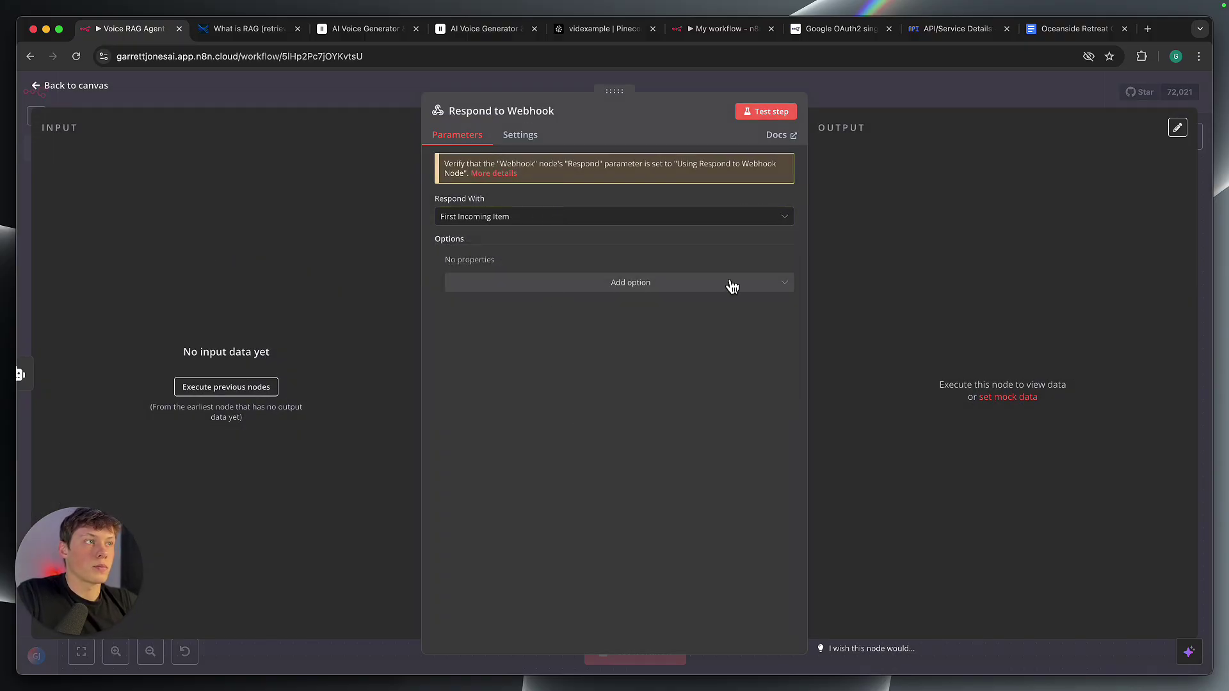
{"action": "left_click", "coordinate": [894, 95]}
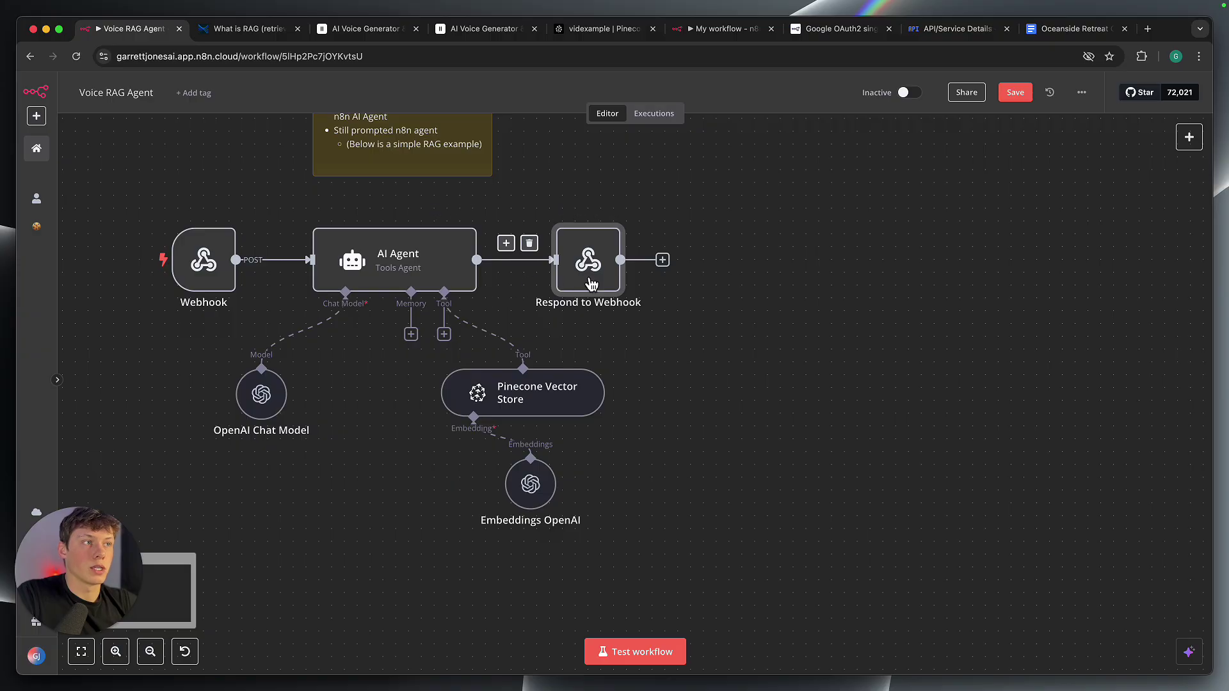
{"action": "left_click", "coordinate": [699, 389]}
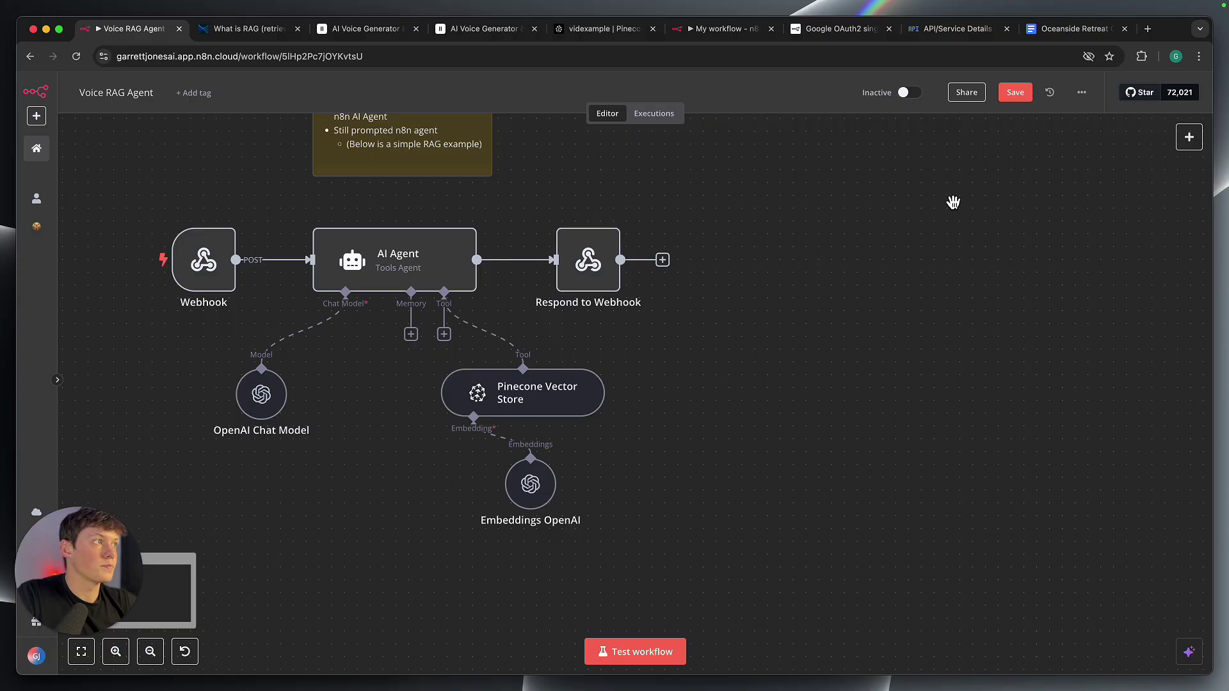
{"action": "left_click", "coordinate": [1015, 92]}
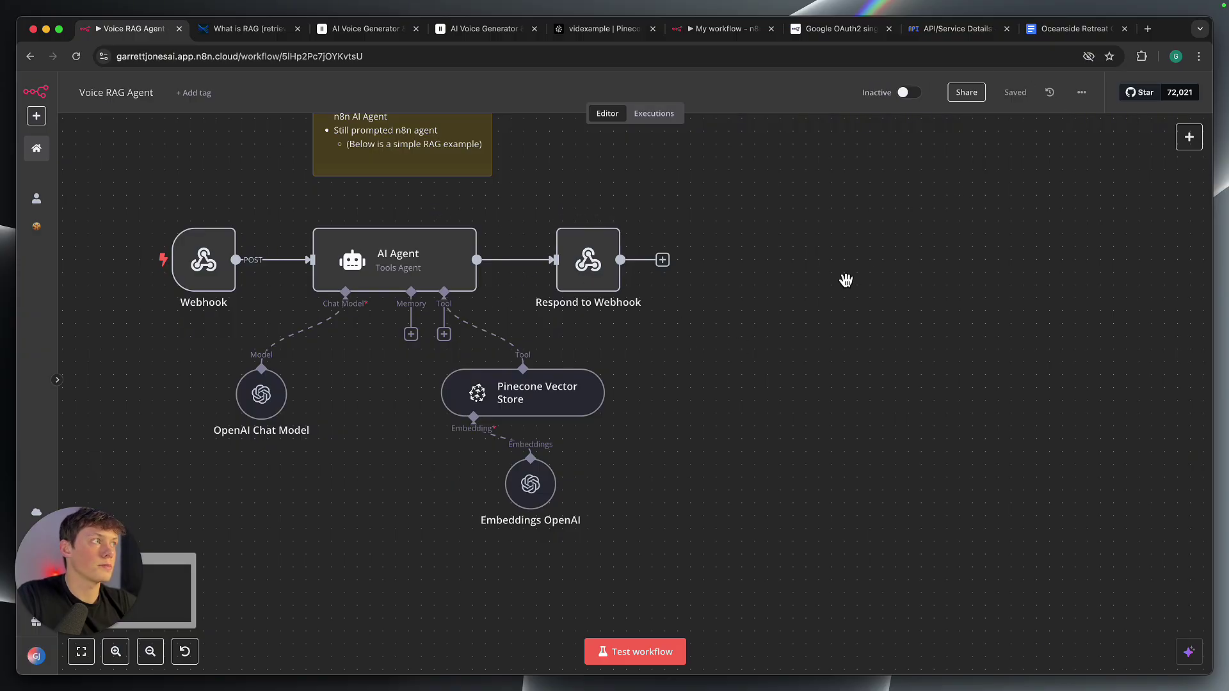
- Place the ElevenLabs window beside the n8n workflow, and open the video2 agent to look through its settings
{"action": "scroll", "coordinate": [845, 279], "scroll_direction": "left", "scroll_amount": 5}
{"action": "scroll", "coordinate": [845, 280], "scroll_direction": "up", "scroll_amount": 1}
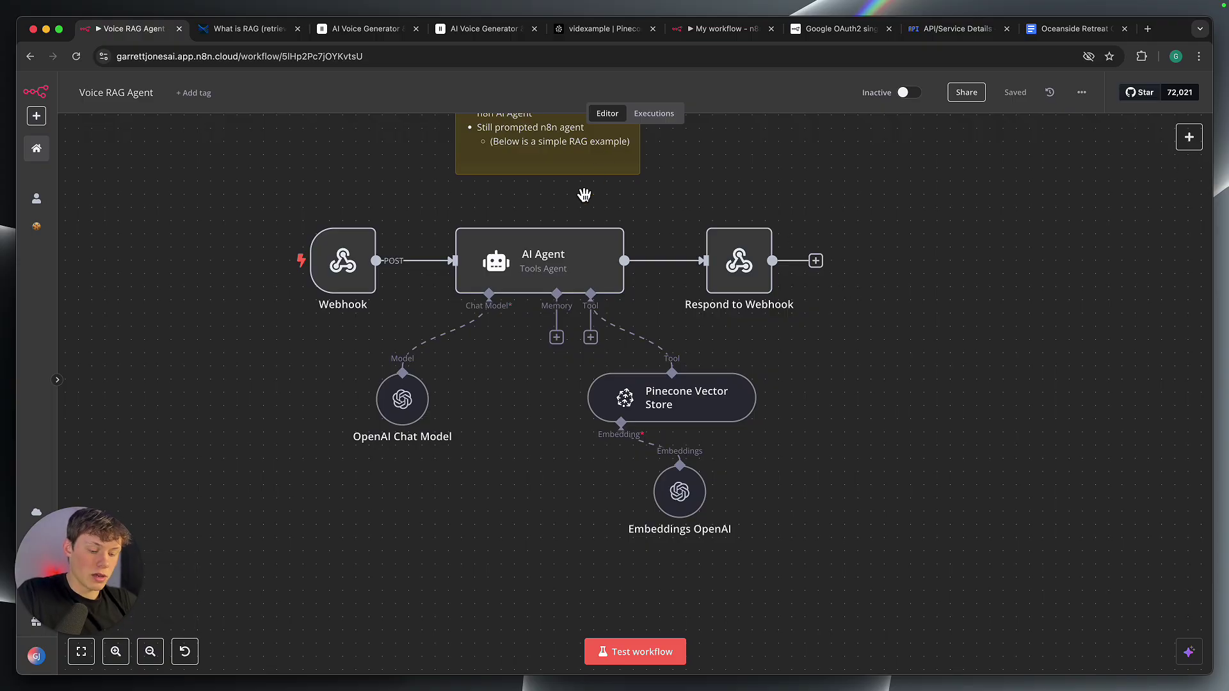
{"action": "key", "text": "ctrl+alt+t"}
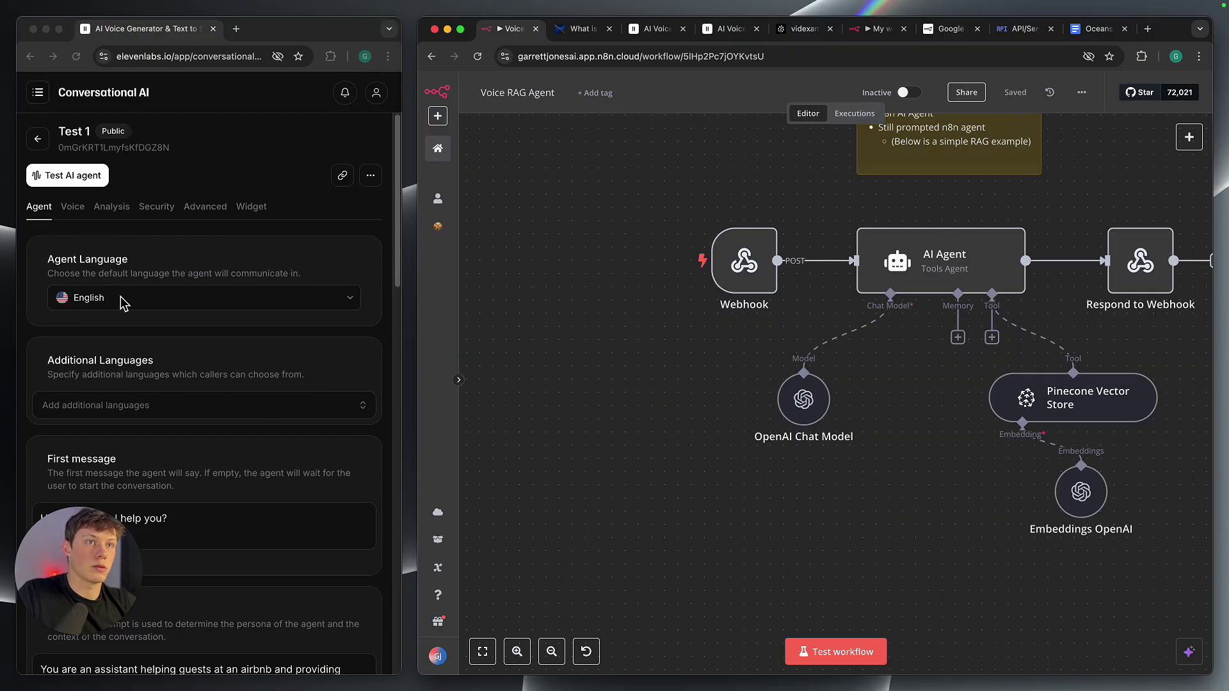
{"action": "scroll", "coordinate": [172, 244], "scroll_direction": "down", "scroll_amount": 2}
{"action": "scroll", "coordinate": [173, 243], "scroll_direction": "up", "scroll_amount": 2}
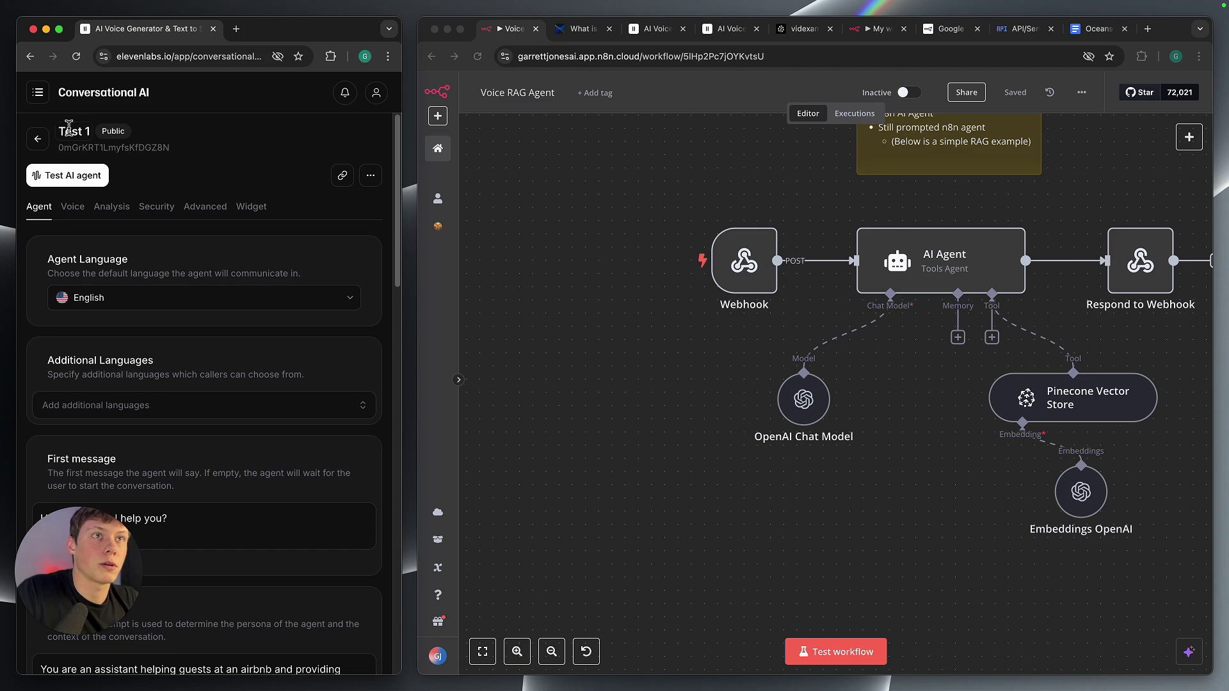
{"action": "left_click", "coordinate": [39, 144]}
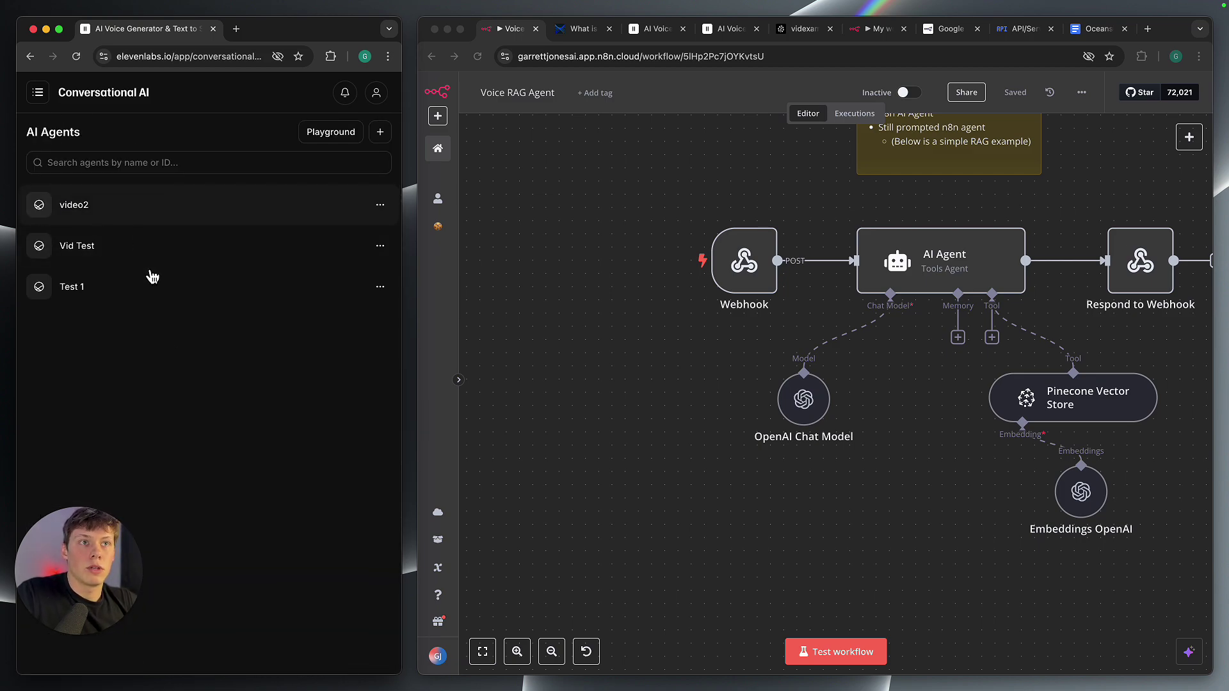
{"action": "left_click", "coordinate": [128, 205]}
{"action": "scroll", "coordinate": [256, 343], "scroll_direction": "down", "scroll_amount": 5}
{"action": "scroll", "coordinate": [260, 344], "scroll_direction": "down", "scroll_amount": 10}
{"action": "scroll", "coordinate": [259, 344], "scroll_direction": "down", "scroll_amount": 3}
{"action": "scroll", "coordinate": [261, 344], "scroll_direction": "up", "scroll_amount": 10}
{"action": "scroll", "coordinate": [261, 344], "scroll_direction": "up", "scroll_amount": 10}
- Switch back to the n8n workflow and review the Webhook node's URL, method and respond settings
{"action": "left_click", "coordinate": [680, 483]}
{"action": "scroll", "coordinate": [681, 484], "scroll_direction": "right", "scroll_amount": 5}
{"action": "scroll", "coordinate": [681, 485], "scroll_direction": "down", "scroll_amount": 2}
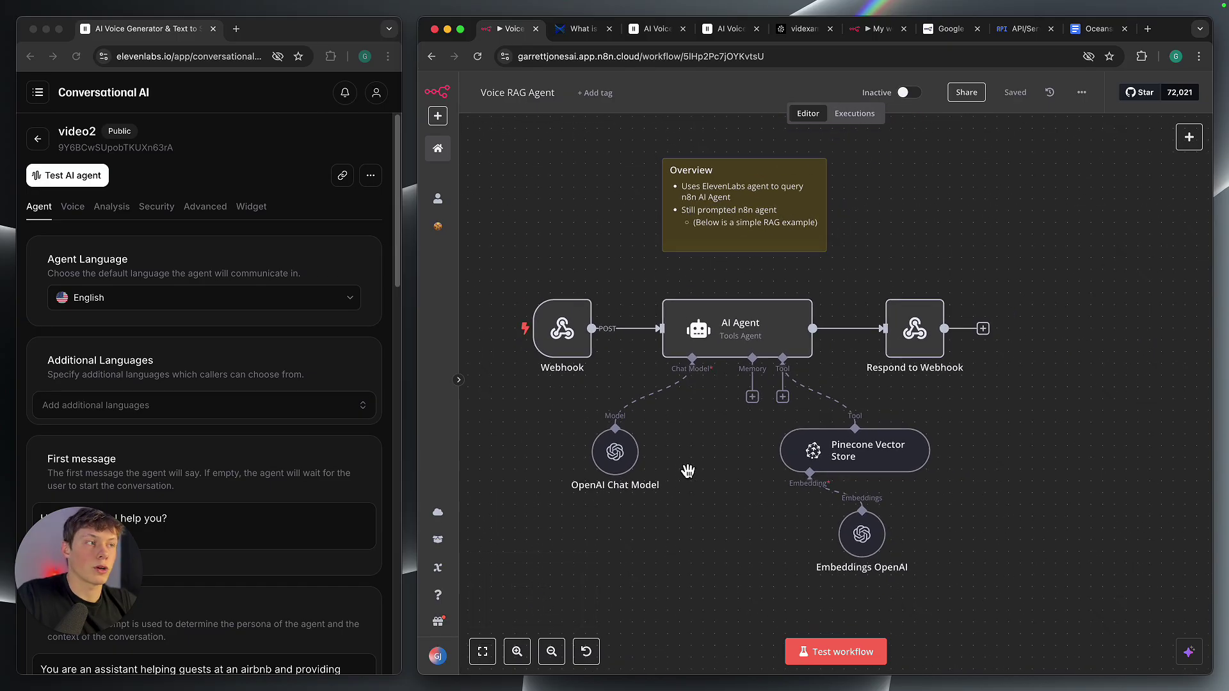
{"action": "scroll", "coordinate": [683, 471], "scroll_direction": "down", "scroll_amount": 1}
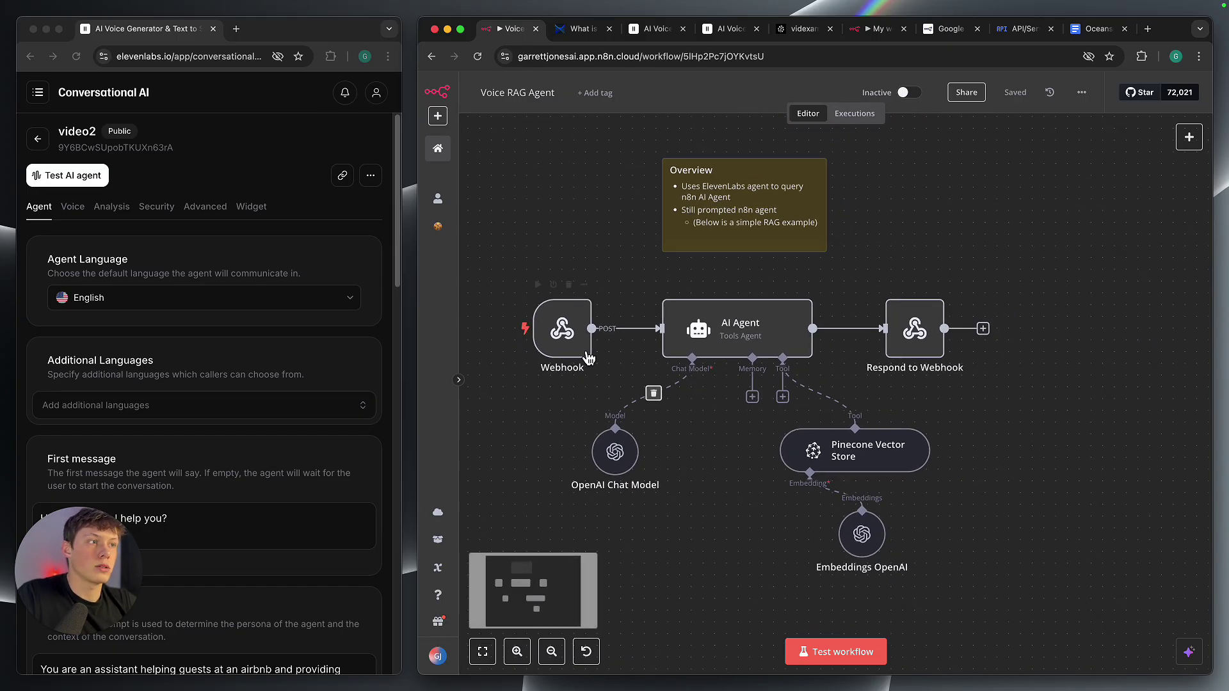
{"action": "double_click", "coordinate": [556, 330]}
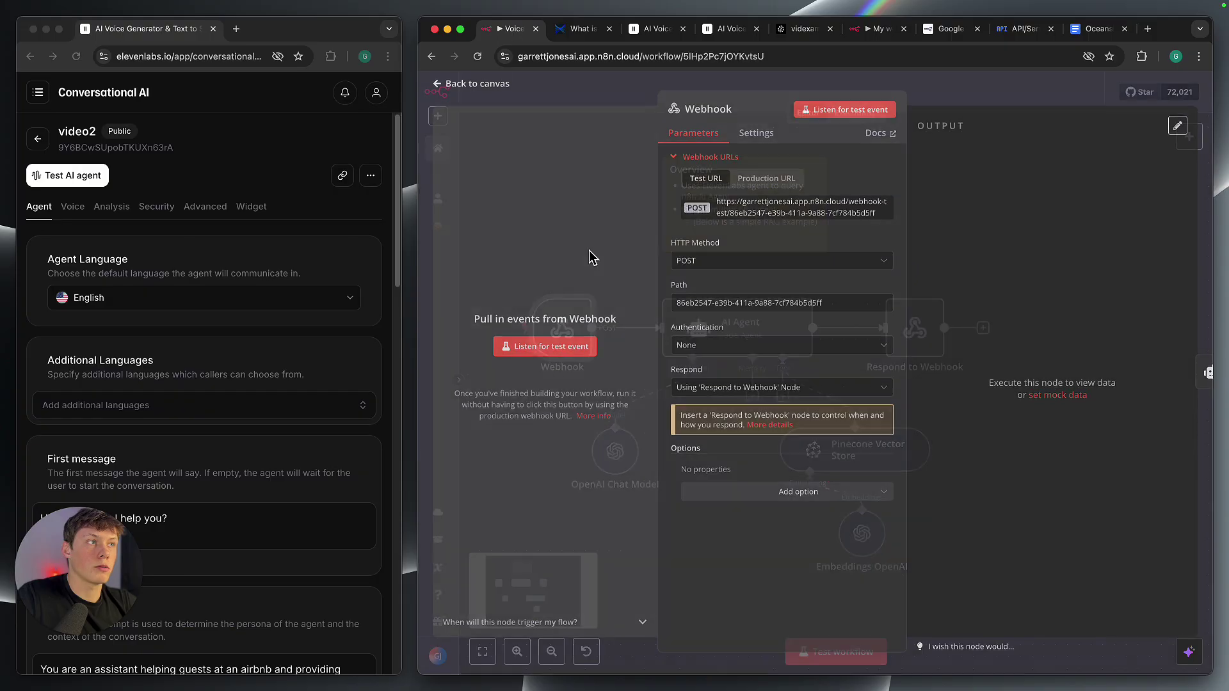
{"action": "left_click", "coordinate": [941, 98]}
{"action": "scroll", "coordinate": [722, 423], "scroll_direction": "down", "scroll_amount": 2}
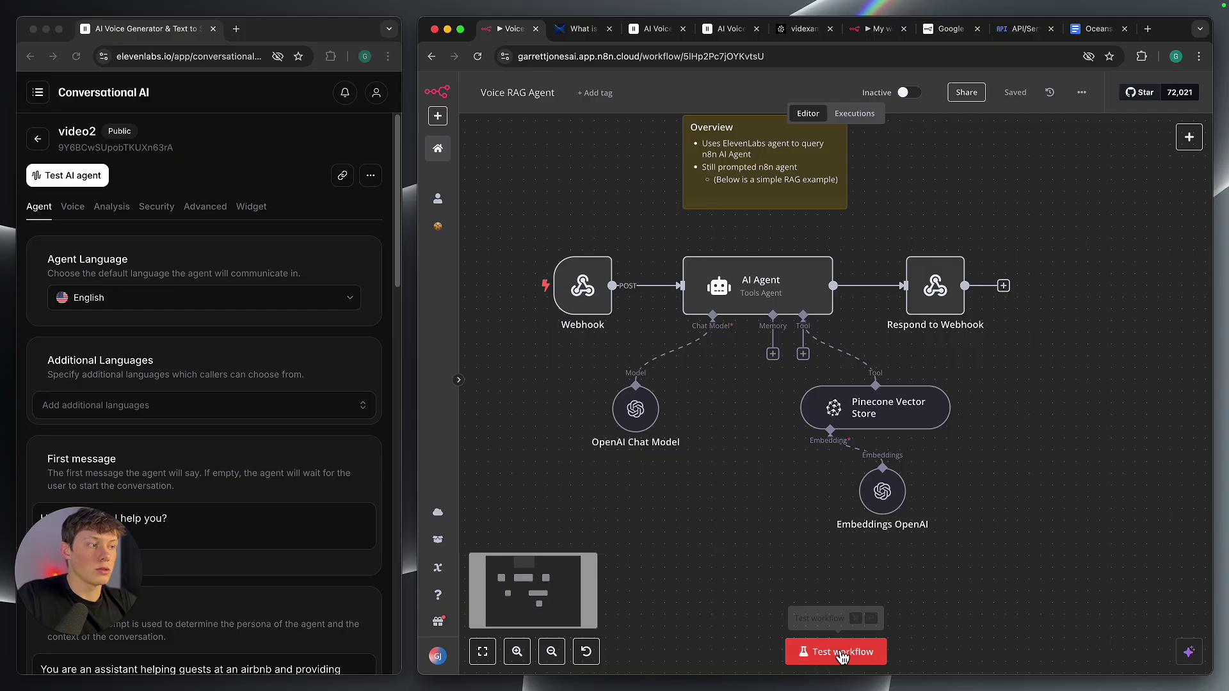
- Start a test run of the Voice RAG Agent workflow, and call the video2 agent in ElevenLabs to ask it a question
{"action": "left_click", "coordinate": [862, 658]}
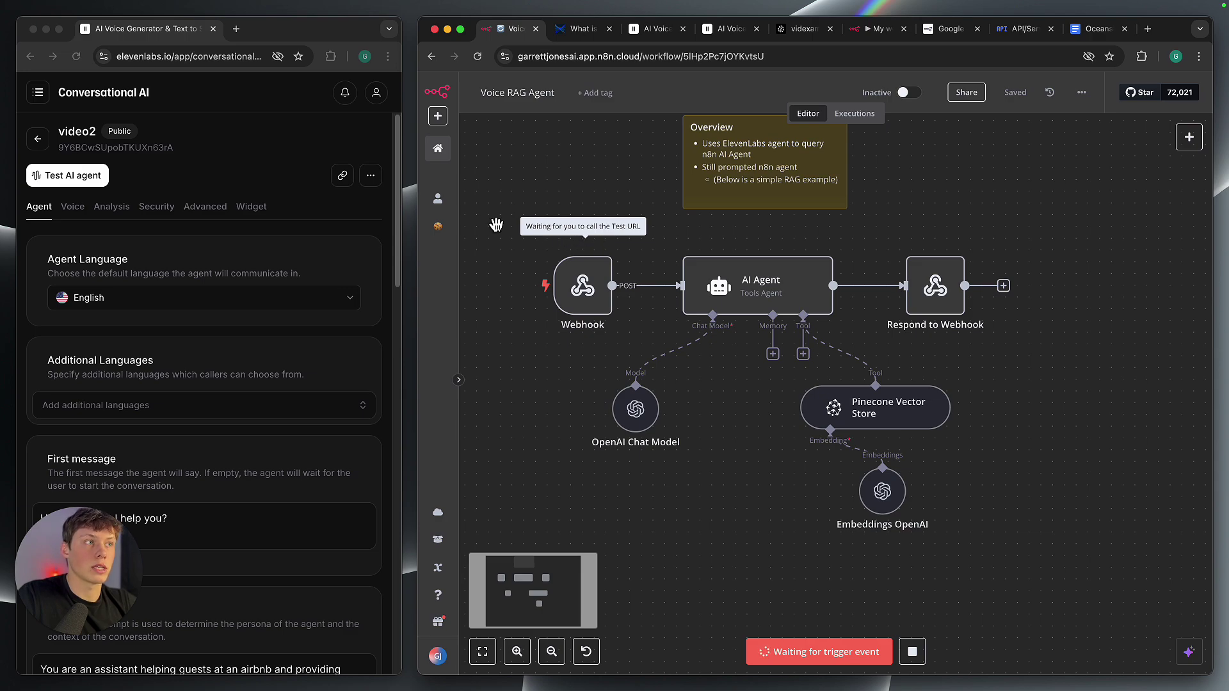
{"action": "left_click", "coordinate": [243, 173]}
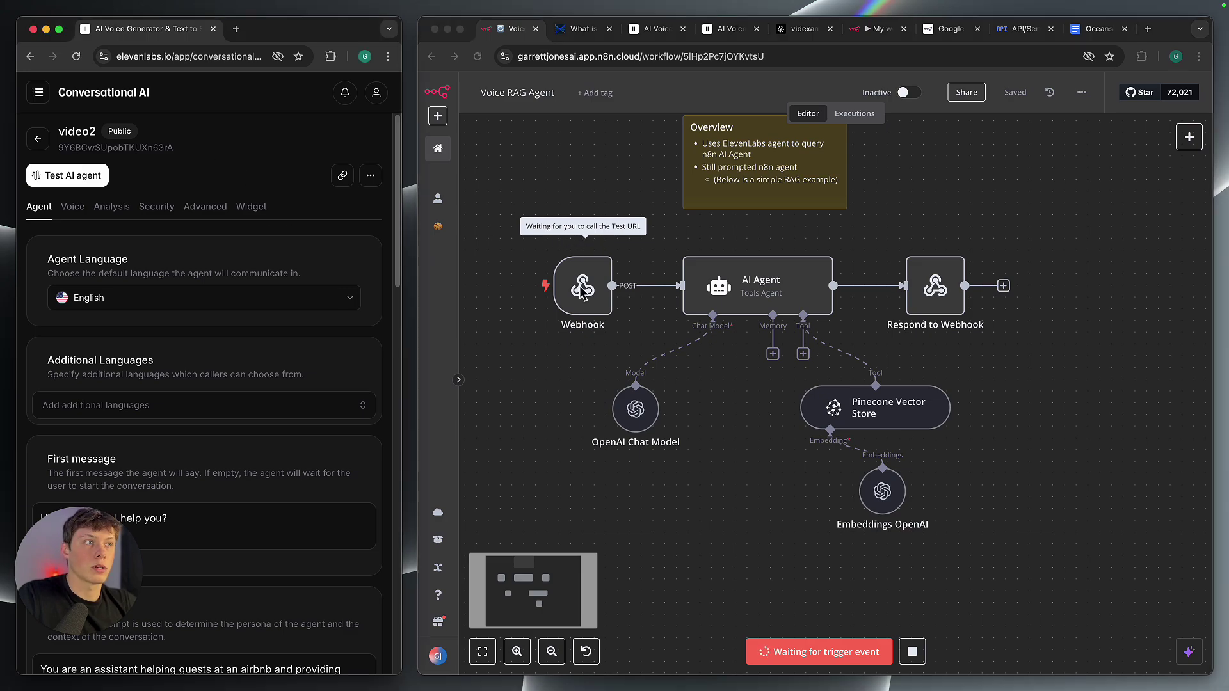
{"action": "left_click", "coordinate": [87, 188]}
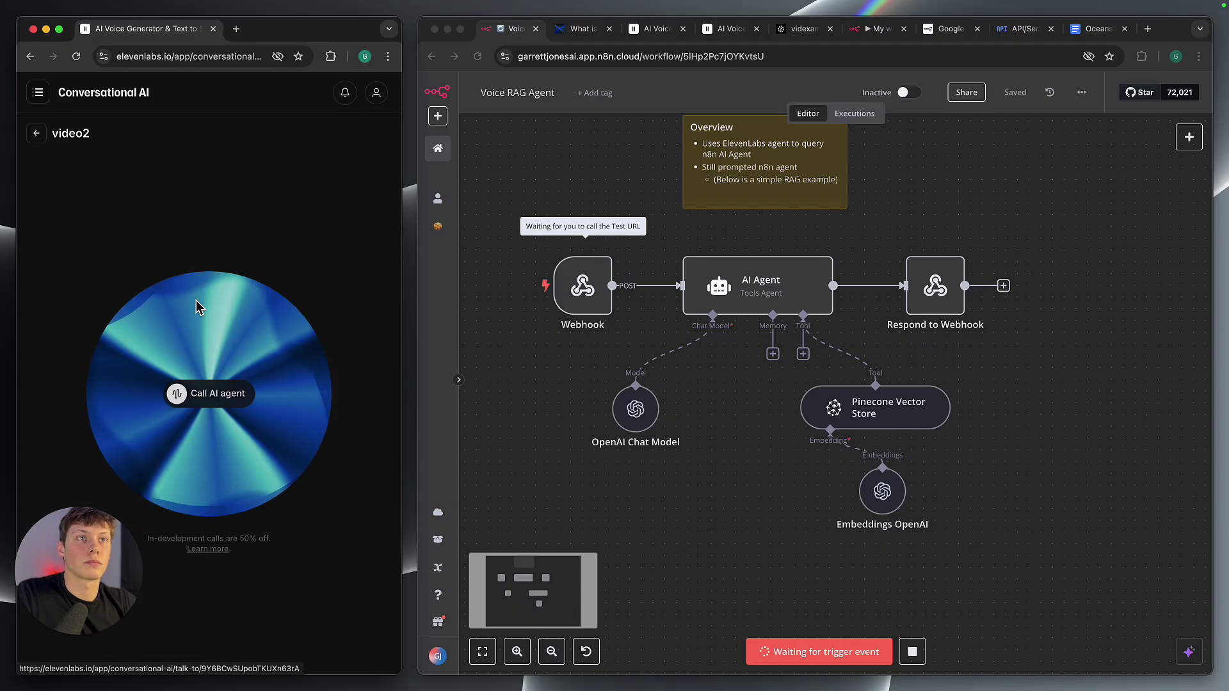
{"action": "left_click", "coordinate": [242, 396]}
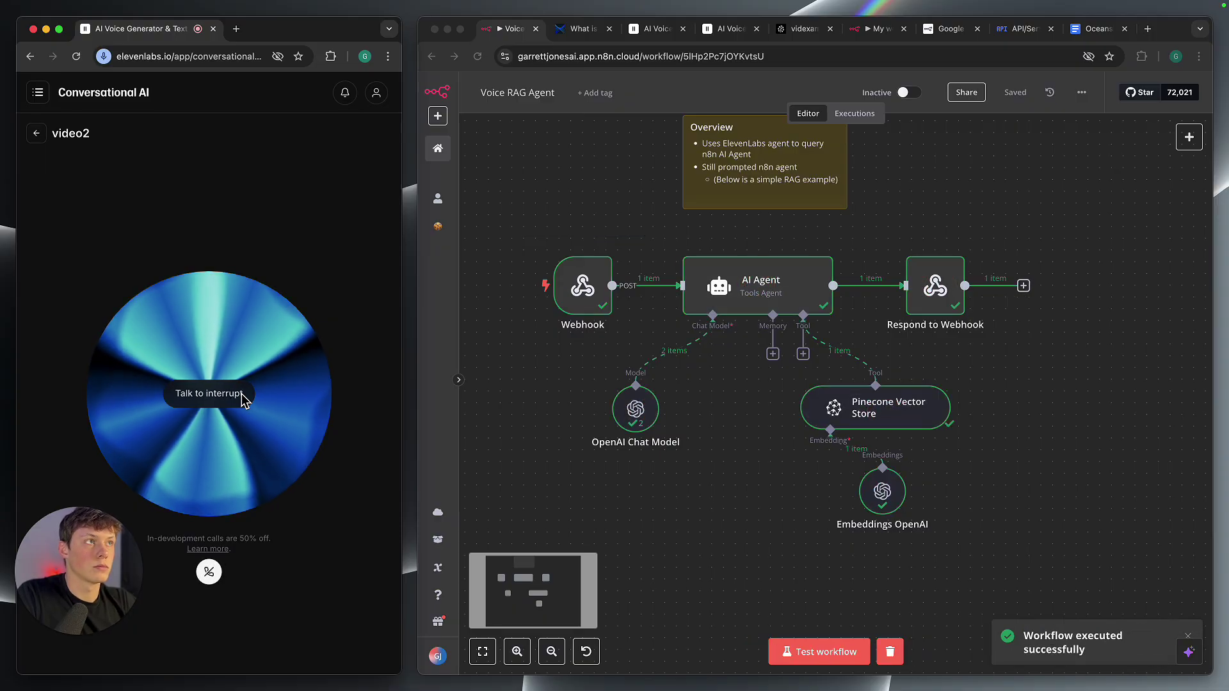
- Check the property address in the Oceanside Retreat Guest Guide, and leave the video2 test call for the agent's settings
{"action": "left_click", "coordinate": [1099, 28]}
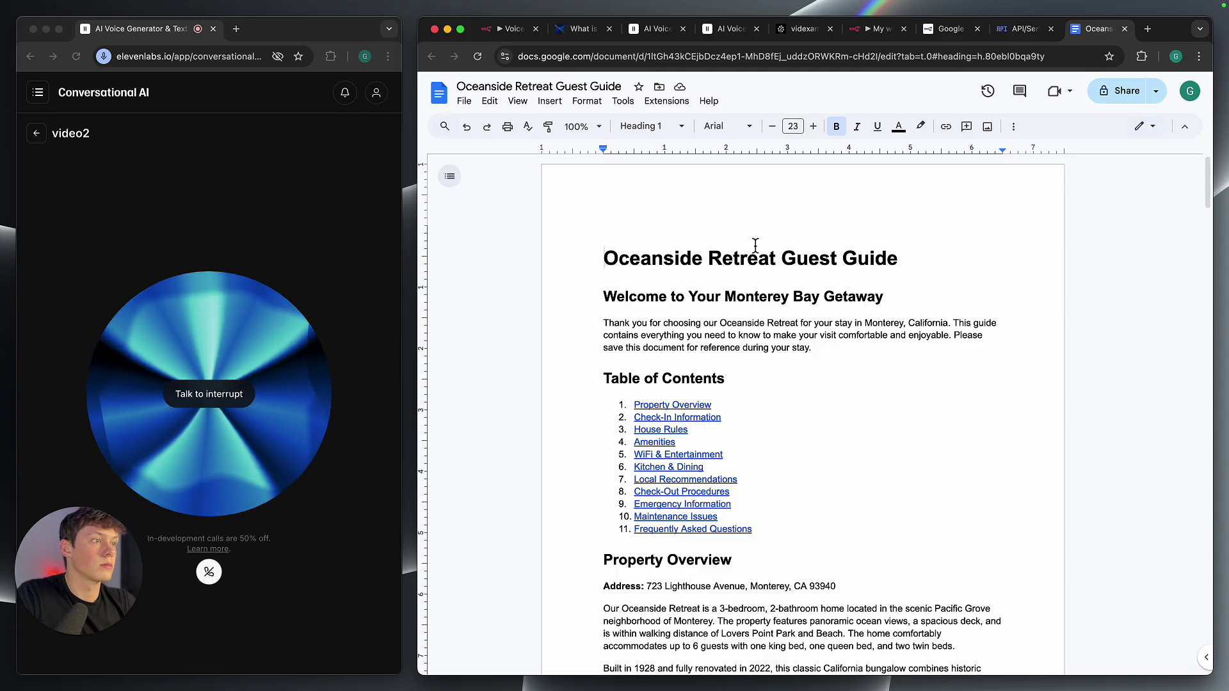
{"action": "scroll", "coordinate": [756, 246], "scroll_direction": "down", "scroll_amount": 3}
{"action": "left_click_drag", "start_coordinate": [647, 394], "coordinate": [836, 398]}
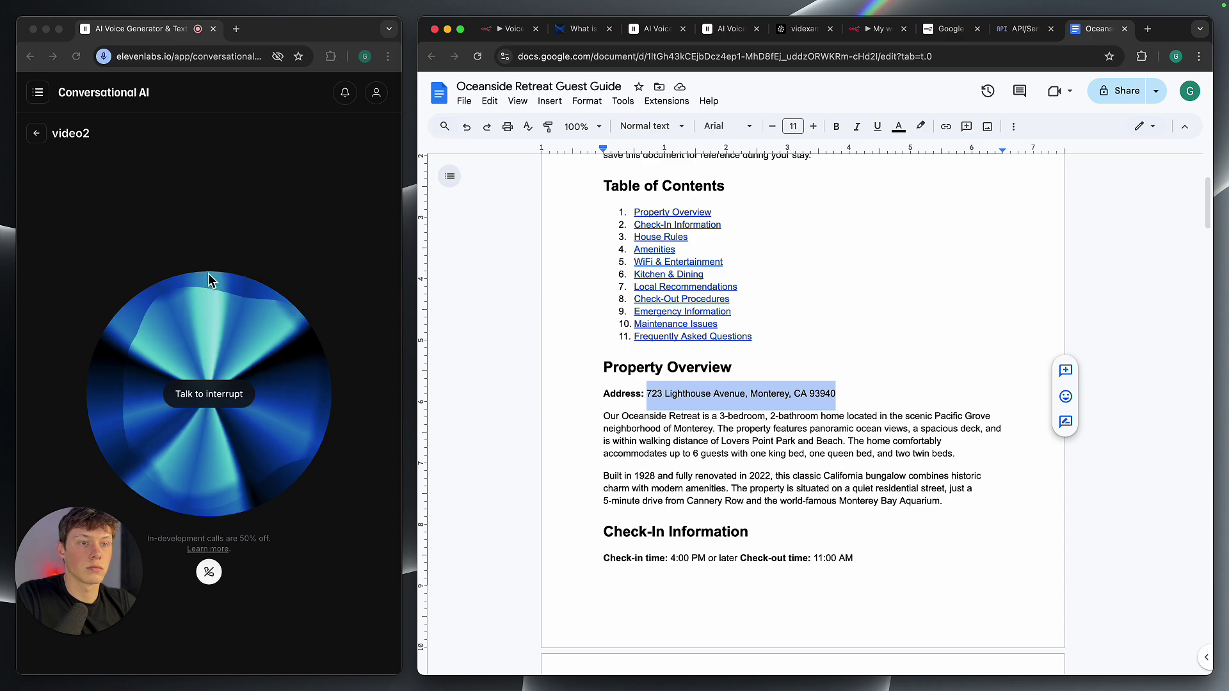
{"action": "left_click", "coordinate": [195, 256]}
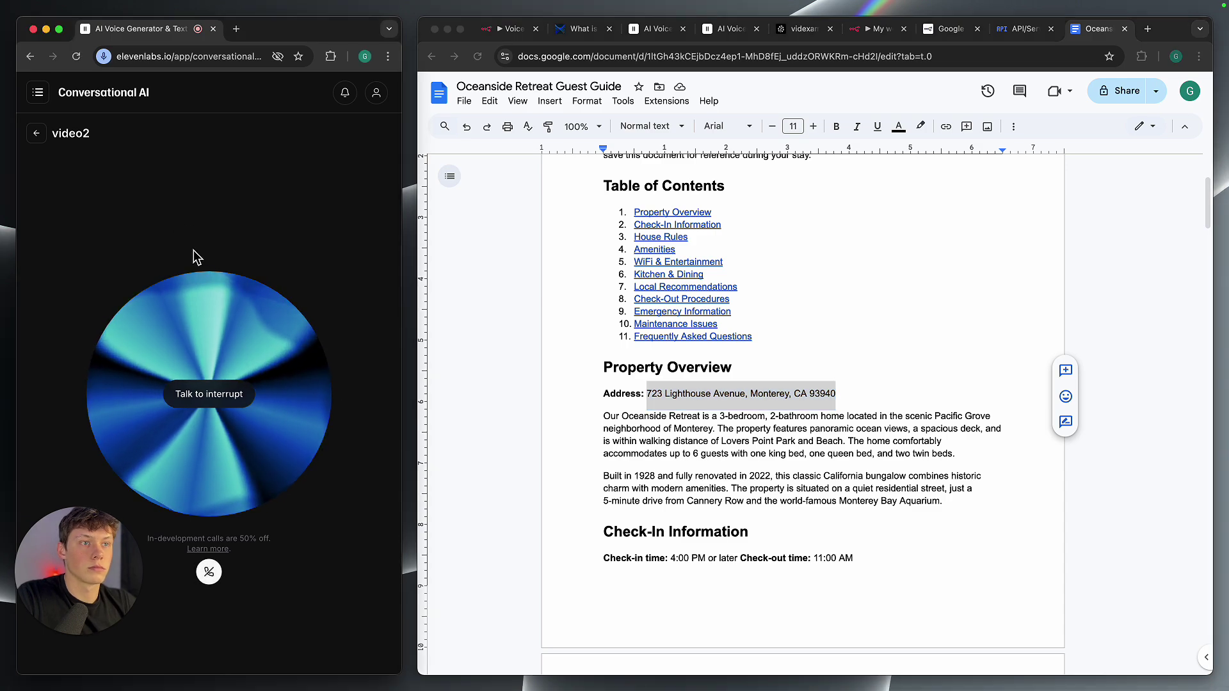
{"action": "left_click", "coordinate": [37, 133]}
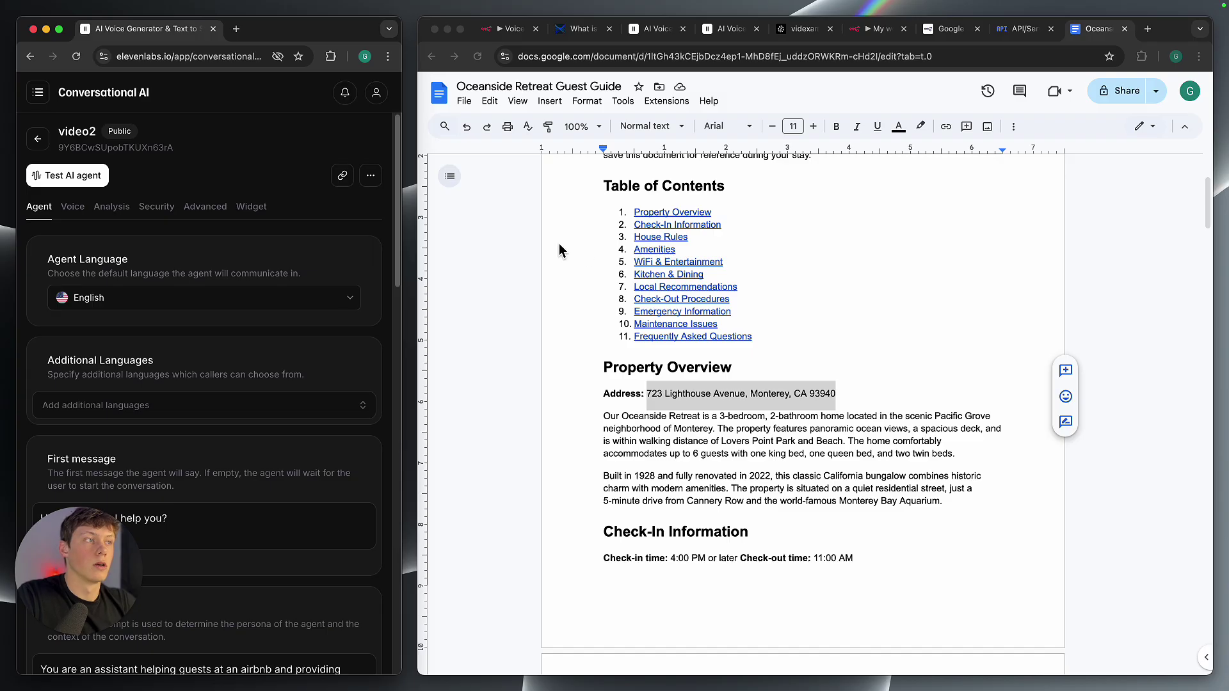
- Re-examine the address and other sections of the Oceanside Retreat Guest Guide, and return to the executed n8n workflow
{"action": "left_click", "coordinate": [513, 35]}
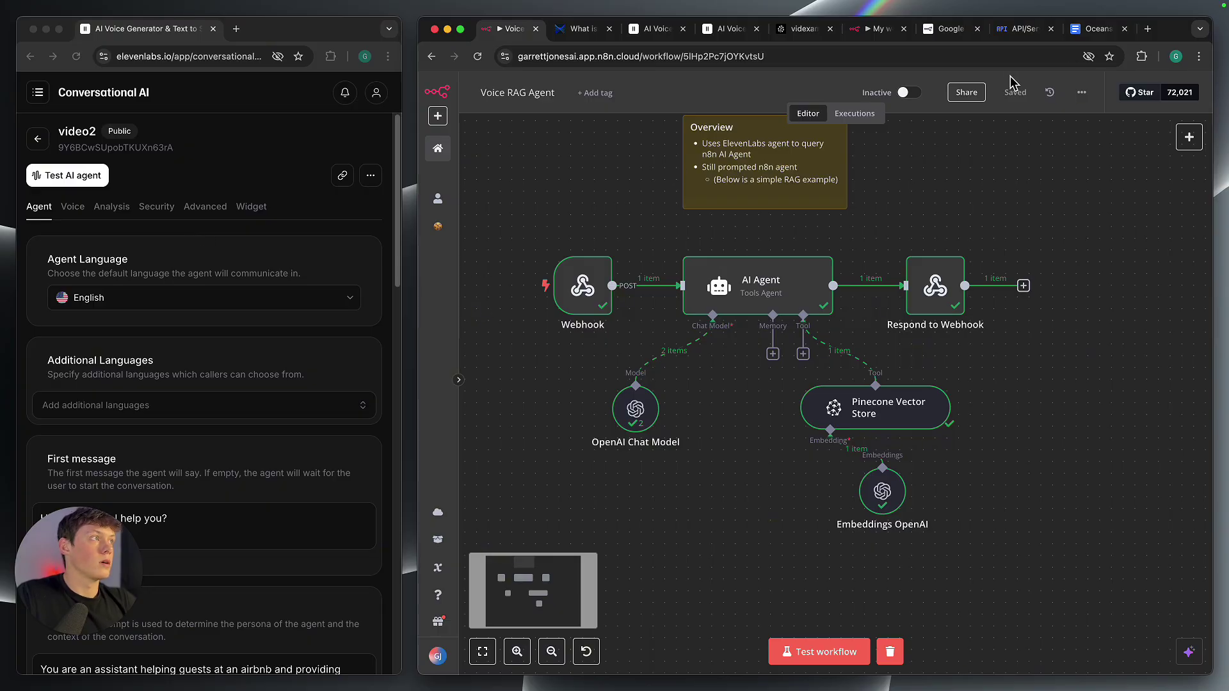
{"action": "left_click", "coordinate": [1096, 28]}
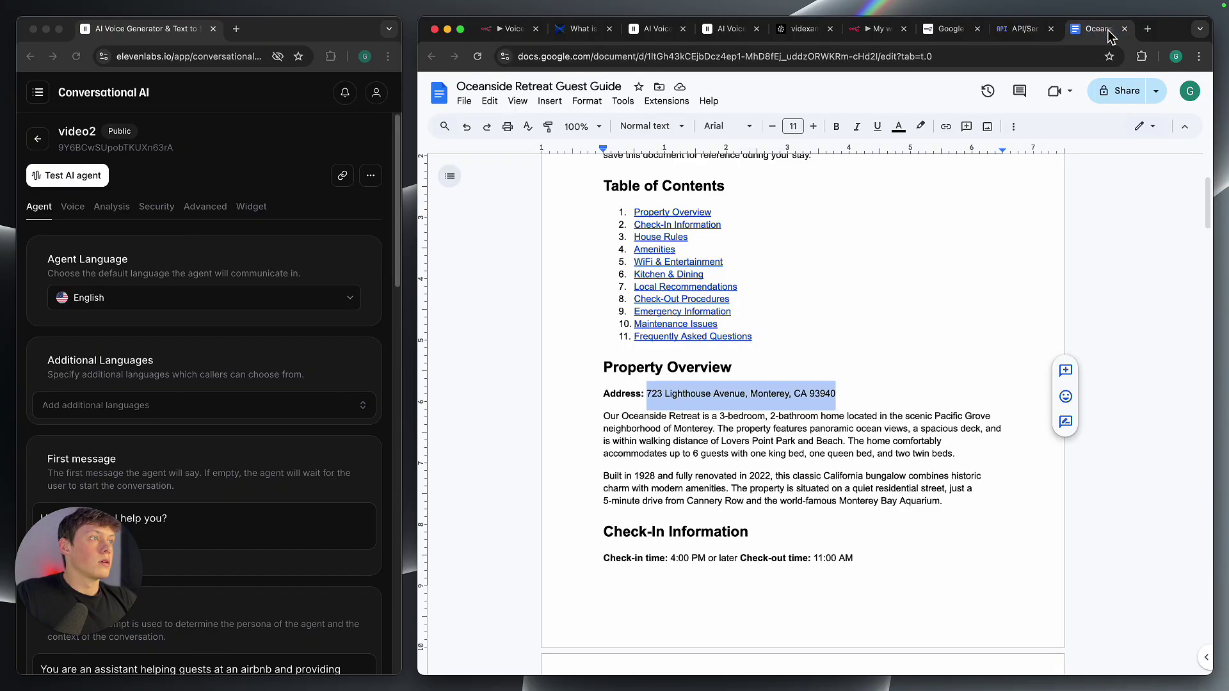
{"action": "left_click", "coordinate": [668, 392]}
{"action": "left_click_drag", "start_coordinate": [647, 393], "coordinate": [838, 398]}
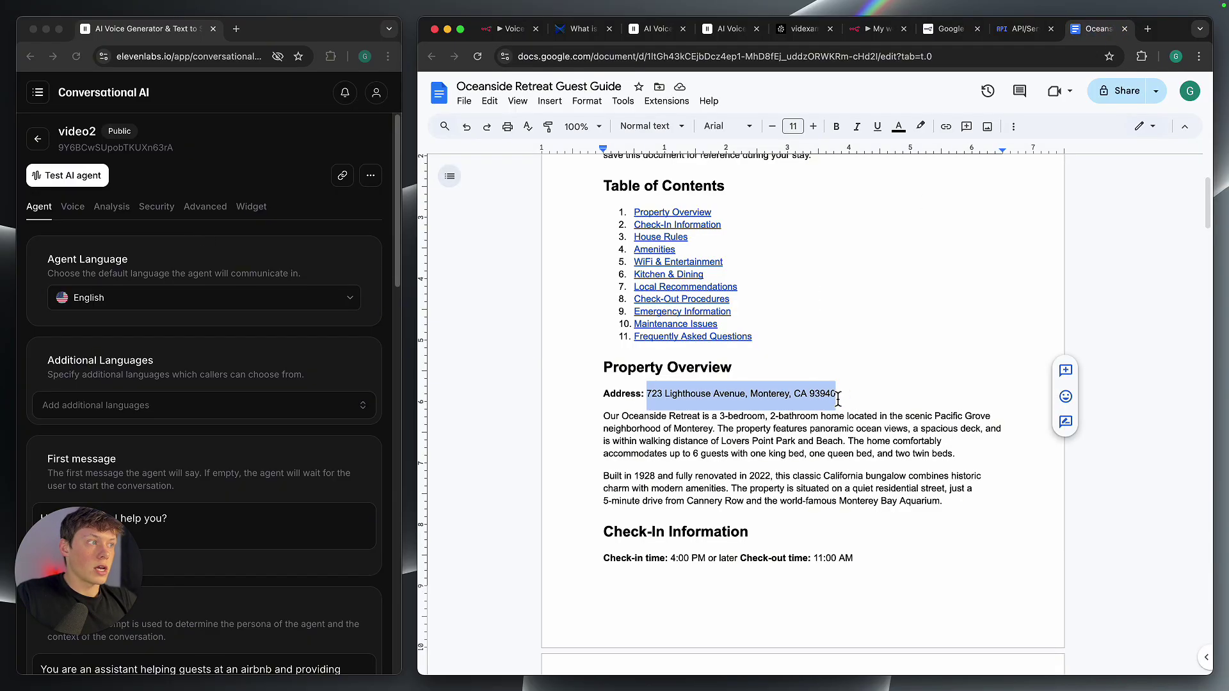
{"action": "left_click", "coordinate": [772, 401]}
{"action": "scroll", "coordinate": [733, 435], "scroll_direction": "down", "scroll_amount": 20}
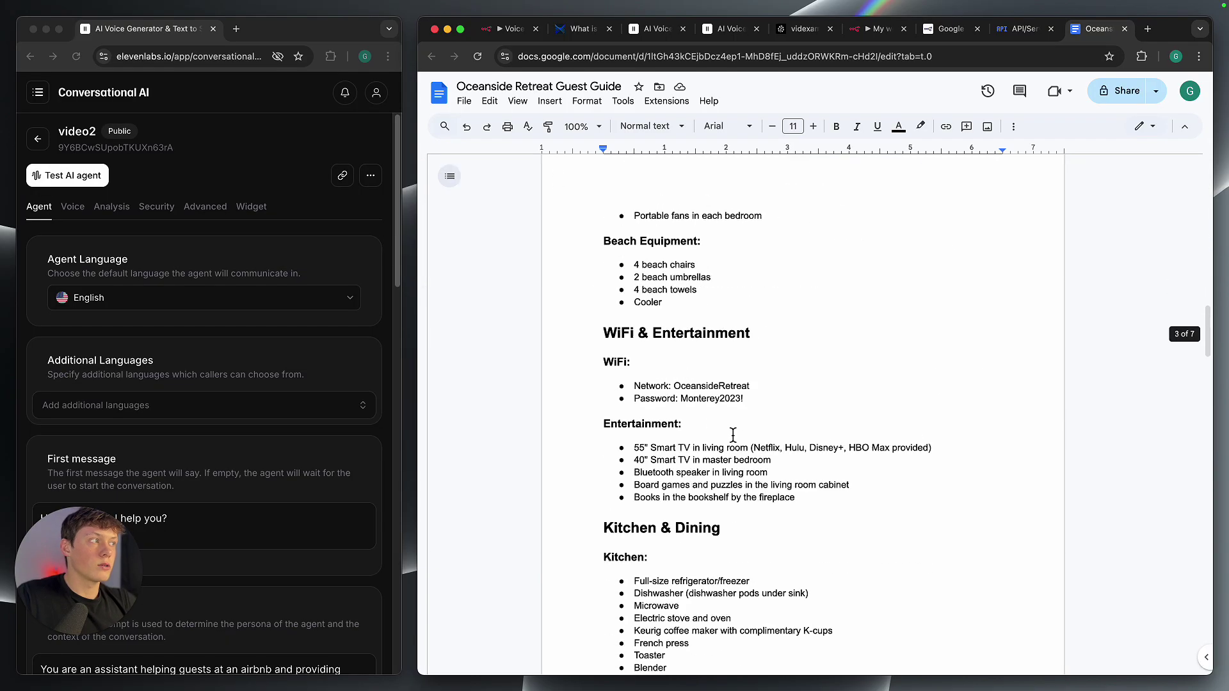
{"action": "scroll", "coordinate": [733, 435], "scroll_direction": "up", "scroll_amount": 20}
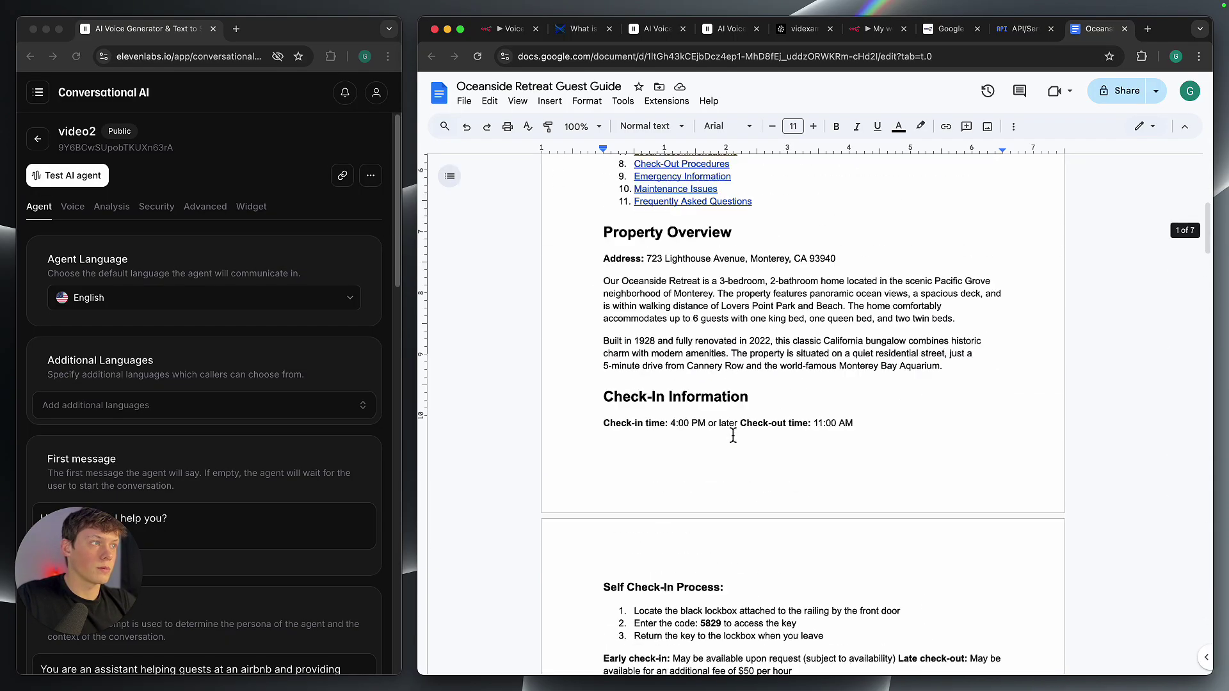
{"action": "left_click", "coordinate": [511, 28]}
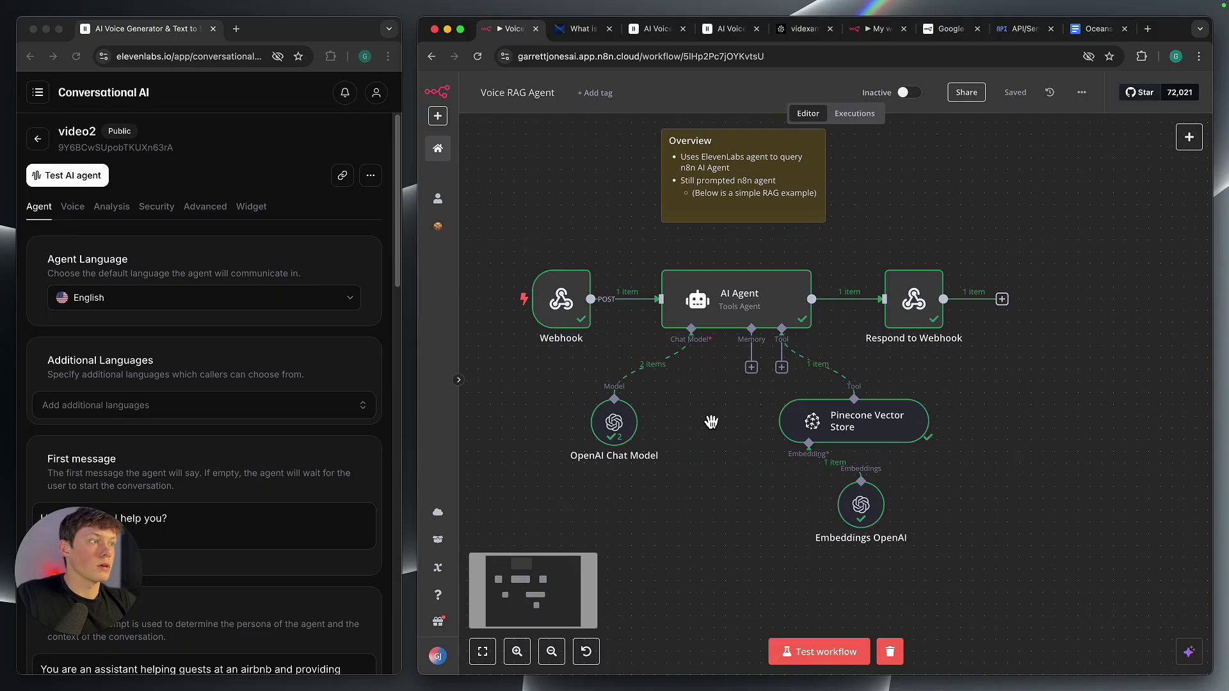
{"action": "scroll", "coordinate": [711, 422], "scroll_direction": "up", "scroll_amount": 1}
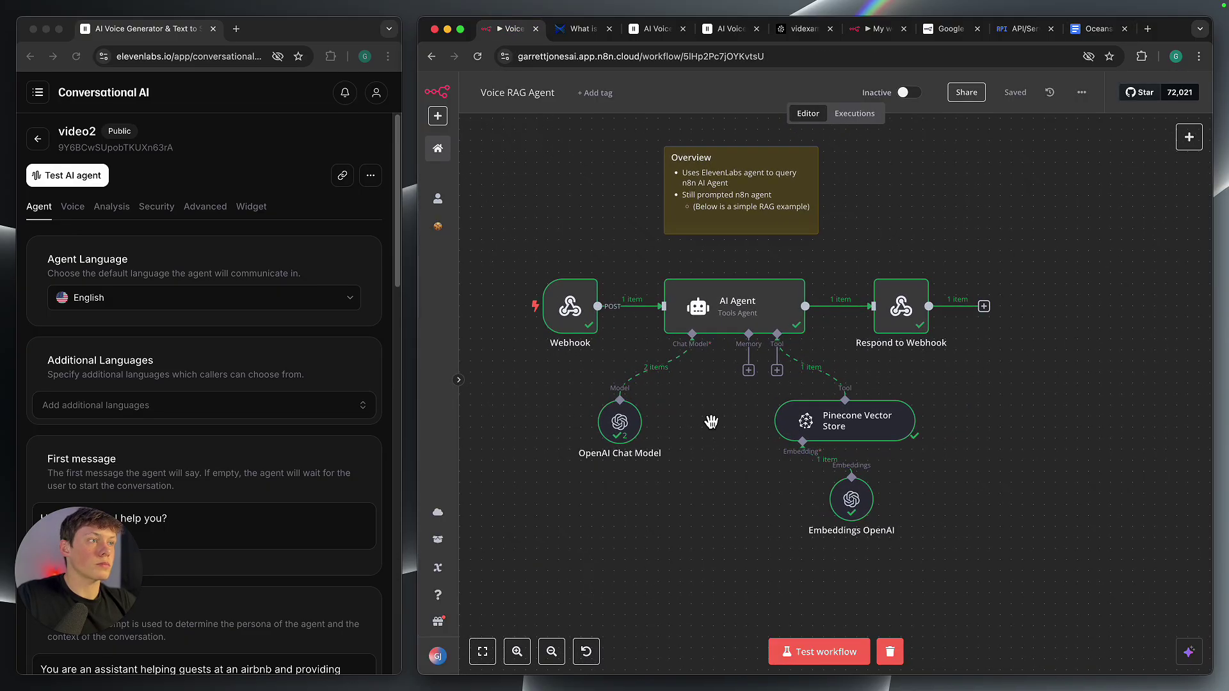